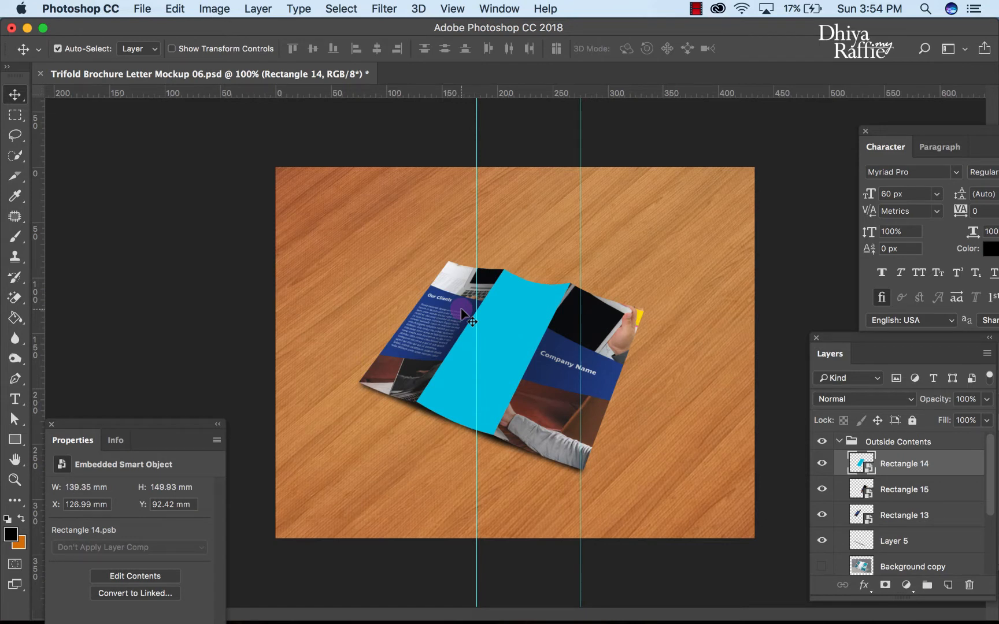
- Check which brochure panel the Rectangle 14, Rectangle 15 and Rectangle 13 layers each control by toggling their visibility
{"action": "left_click", "coordinate": [518, 346]}
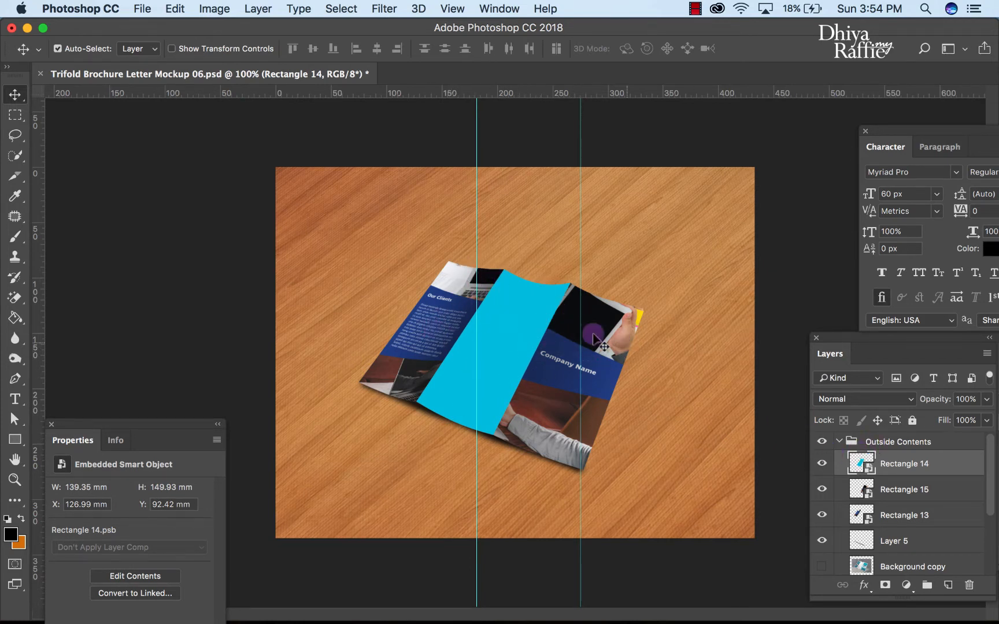
{"action": "left_click", "coordinate": [893, 496]}
{"action": "left_click", "coordinate": [896, 464]}
{"action": "left_click", "coordinate": [897, 490]}
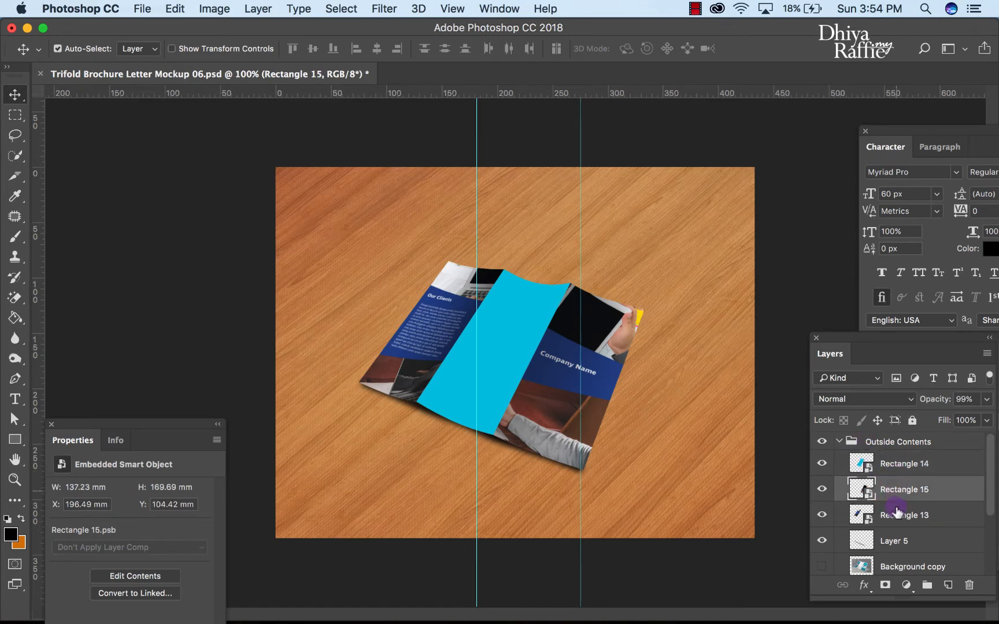
{"action": "left_click", "coordinate": [896, 516]}
{"action": "left_click", "coordinate": [899, 467]}
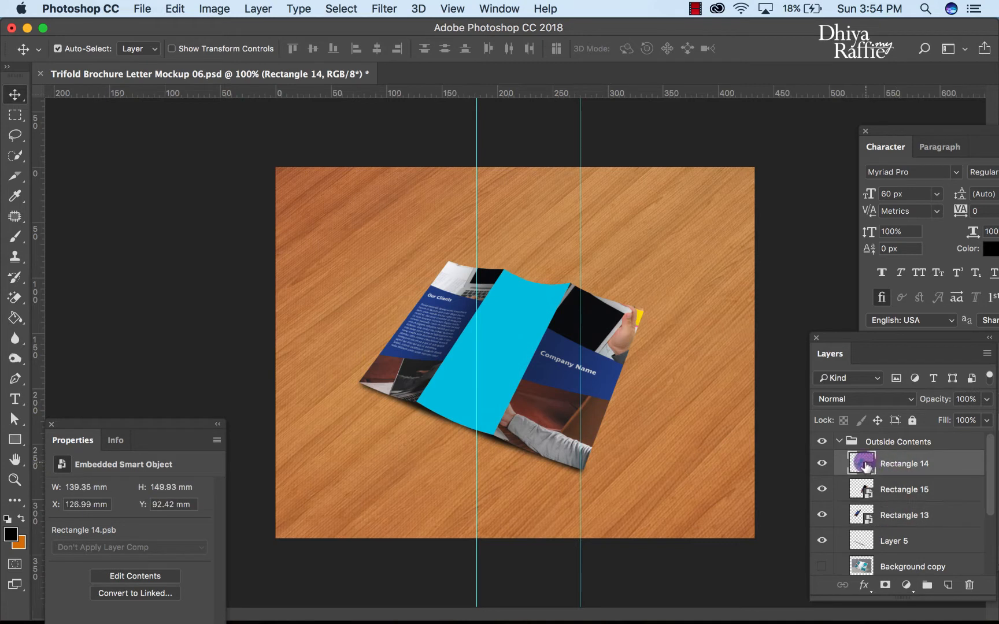
{"action": "left_click", "coordinate": [822, 464]}
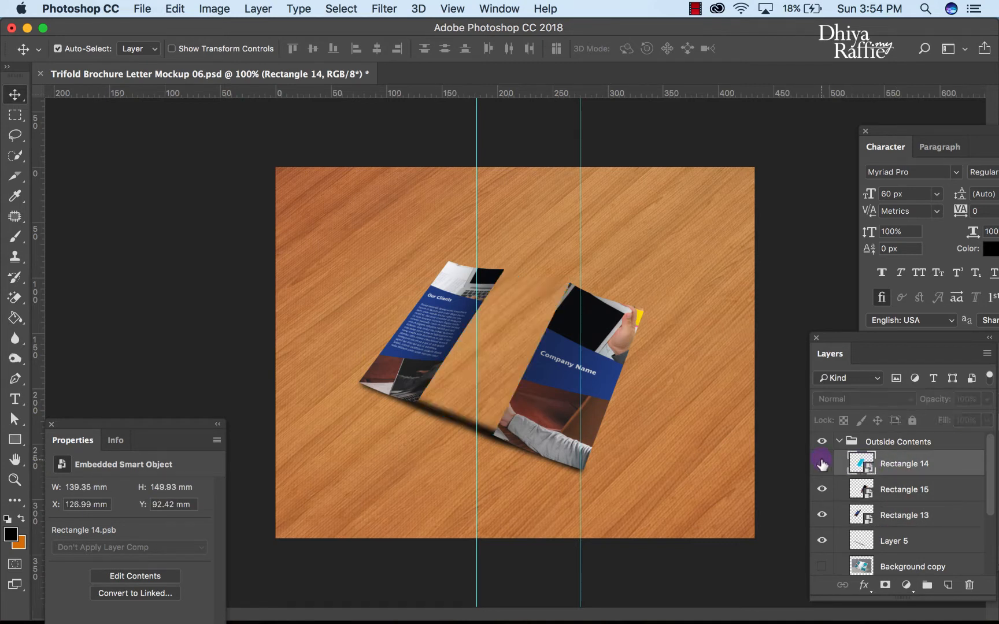
{"action": "left_click", "coordinate": [822, 464]}
{"action": "left_click", "coordinate": [822, 489]}
{"action": "left_click", "coordinate": [822, 491]}
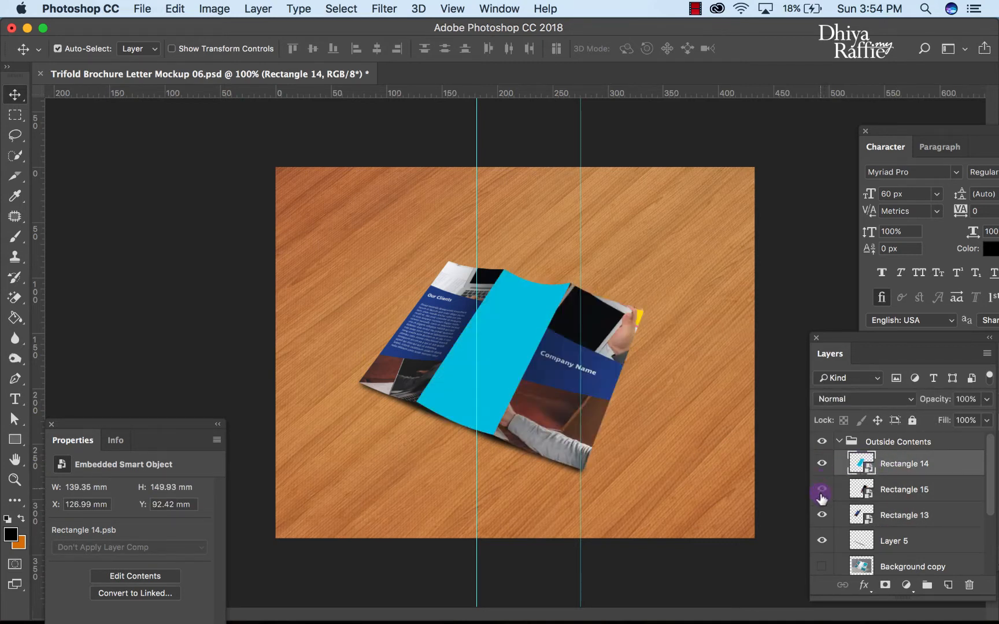
{"action": "left_click", "coordinate": [821, 515]}
{"action": "left_click", "coordinate": [821, 515]}
{"action": "left_click", "coordinate": [554, 315]}
{"action": "left_click", "coordinate": [497, 344]}
- Open the contents of the Rectangle 14 smart object and the panel image Create-TriFold-Brochure-in-InDesign-02-1_04.jpg
{"action": "left_click", "coordinate": [856, 466]}
{"action": "double_click", "coordinate": [858, 462]}
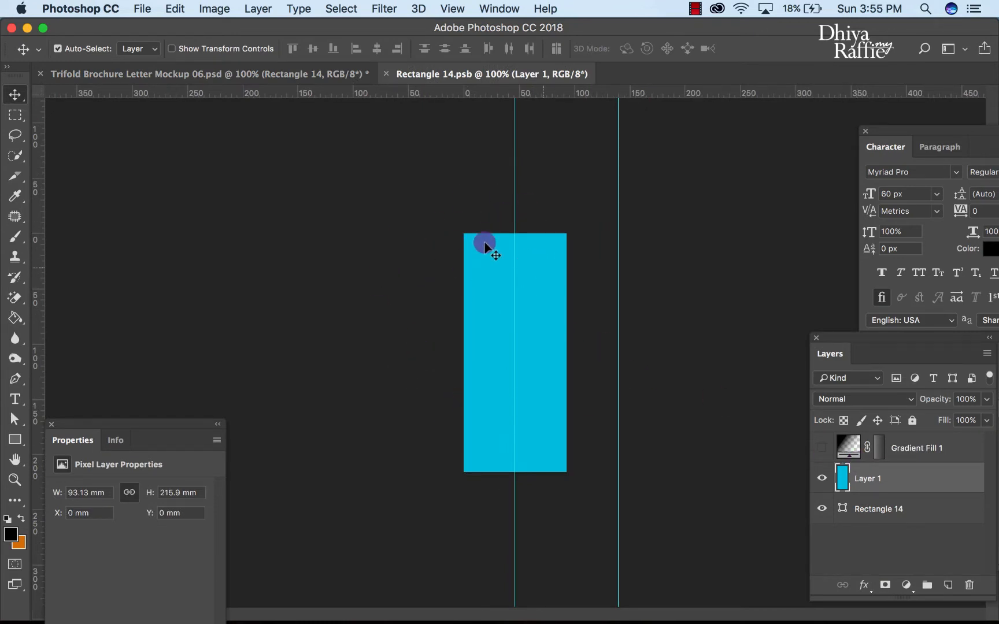
{"action": "left_click", "coordinate": [143, 8]}
{"action": "left_click", "coordinate": [149, 41]}
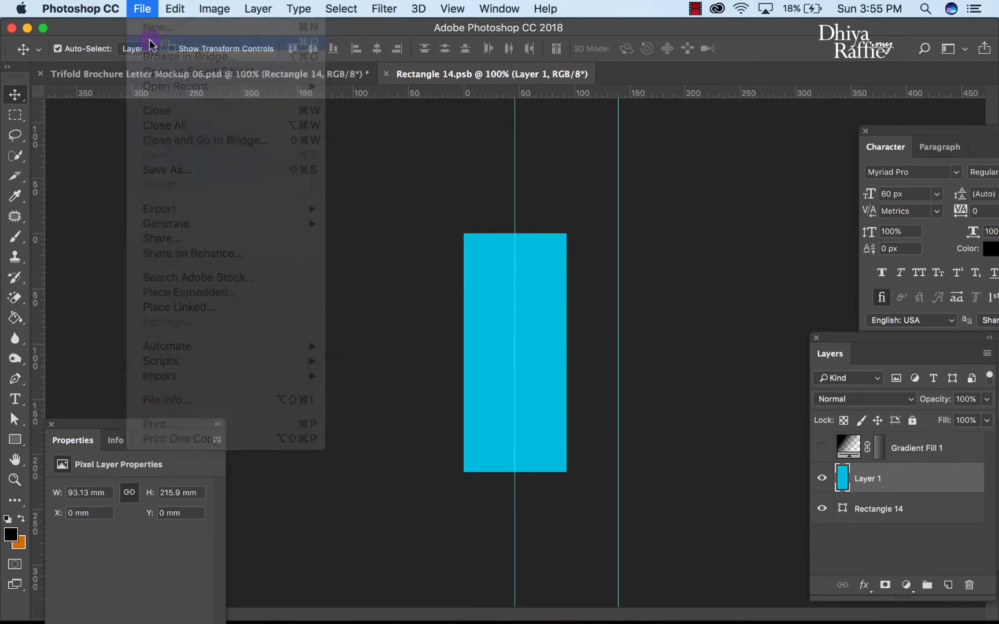
{"action": "double_click", "coordinate": [577, 145]}
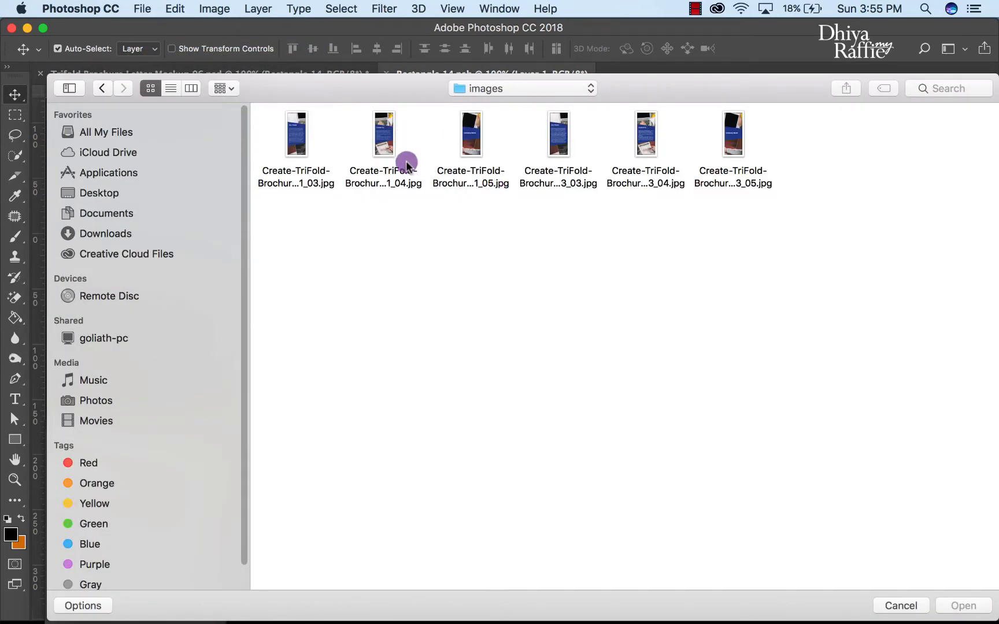
{"action": "left_click", "coordinate": [387, 145]}
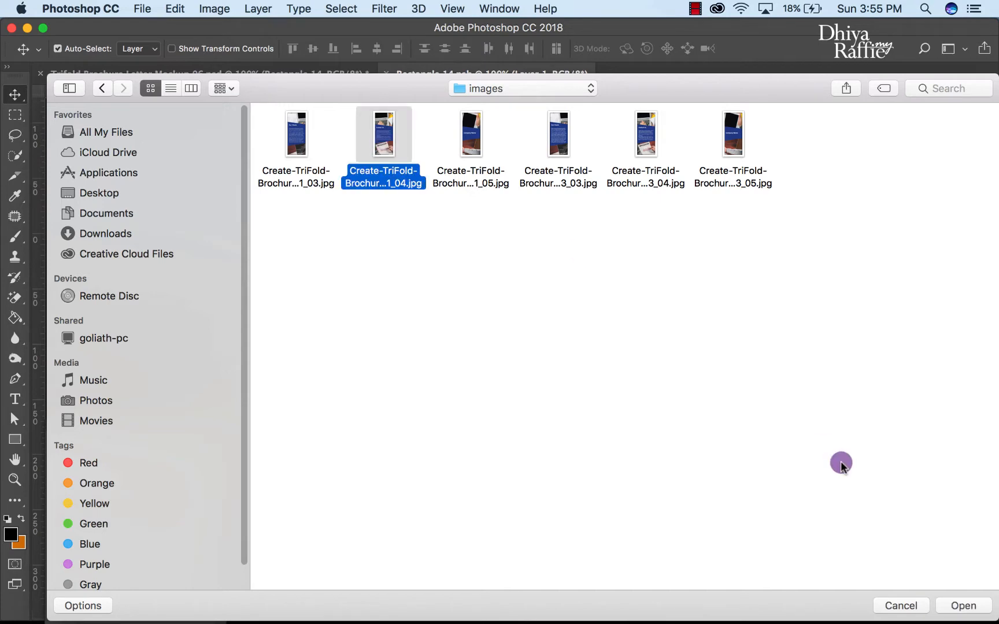
{"action": "left_click", "coordinate": [955, 606]}
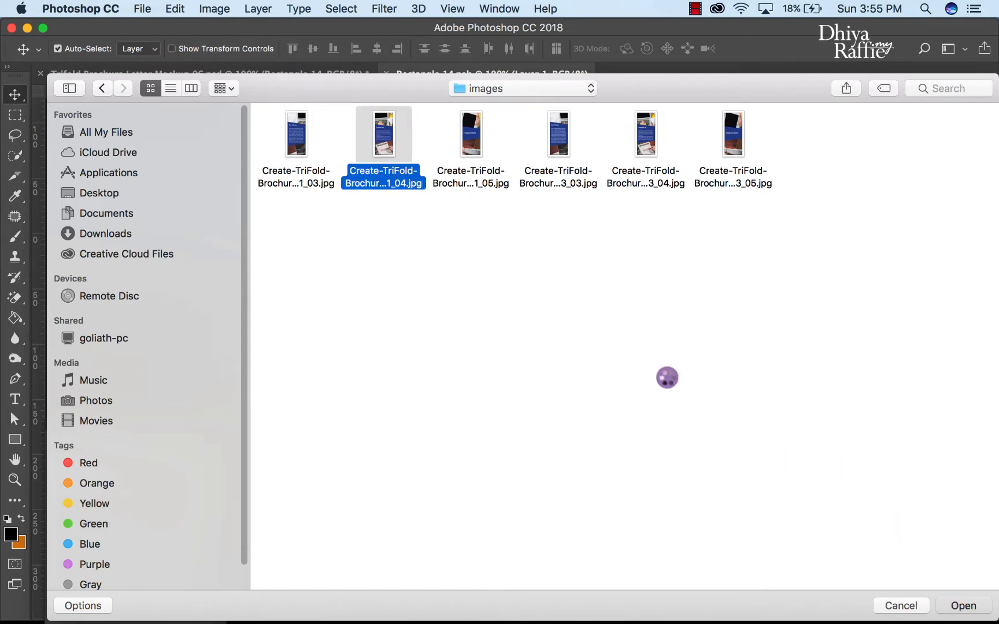
{"action": "right_click", "coordinate": [878, 451]}
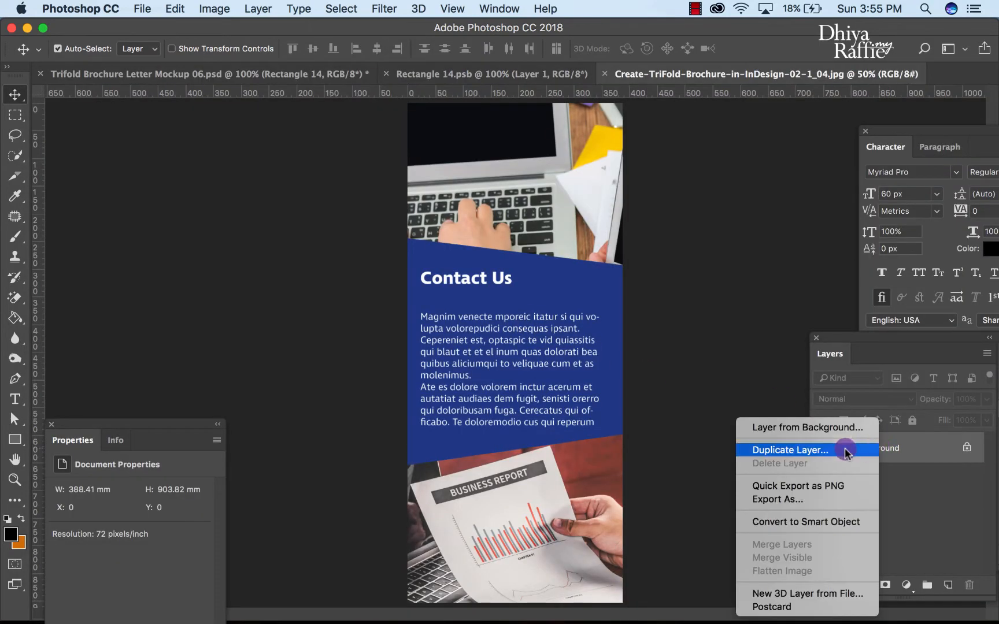
{"action": "left_click", "coordinate": [818, 499]}
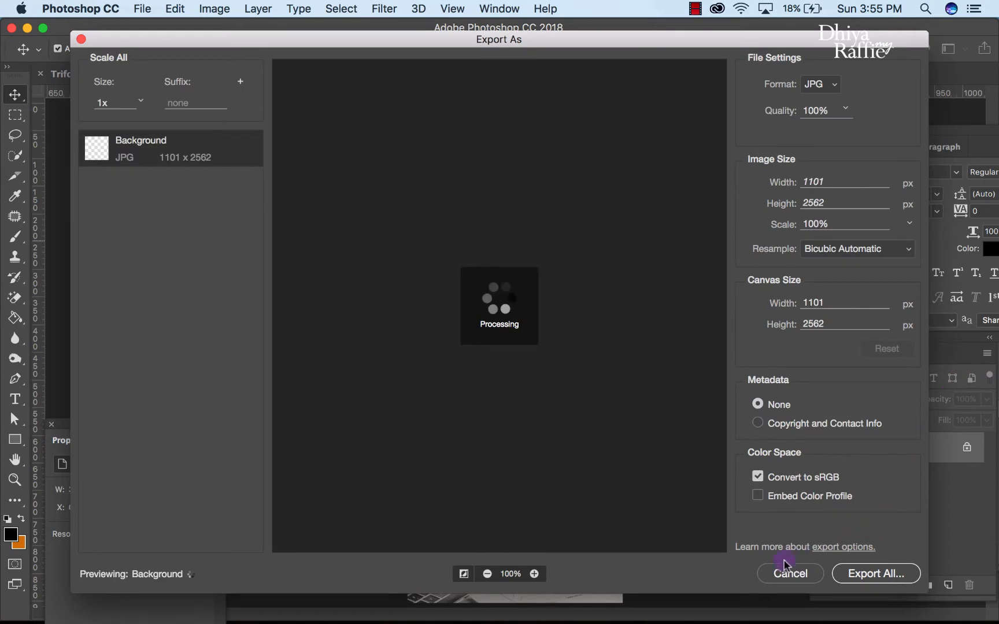
{"action": "left_click", "coordinate": [787, 569]}
- Duplicate the image's Background layer into the Rectangle 14.psb document
{"action": "right_click", "coordinate": [887, 451]}
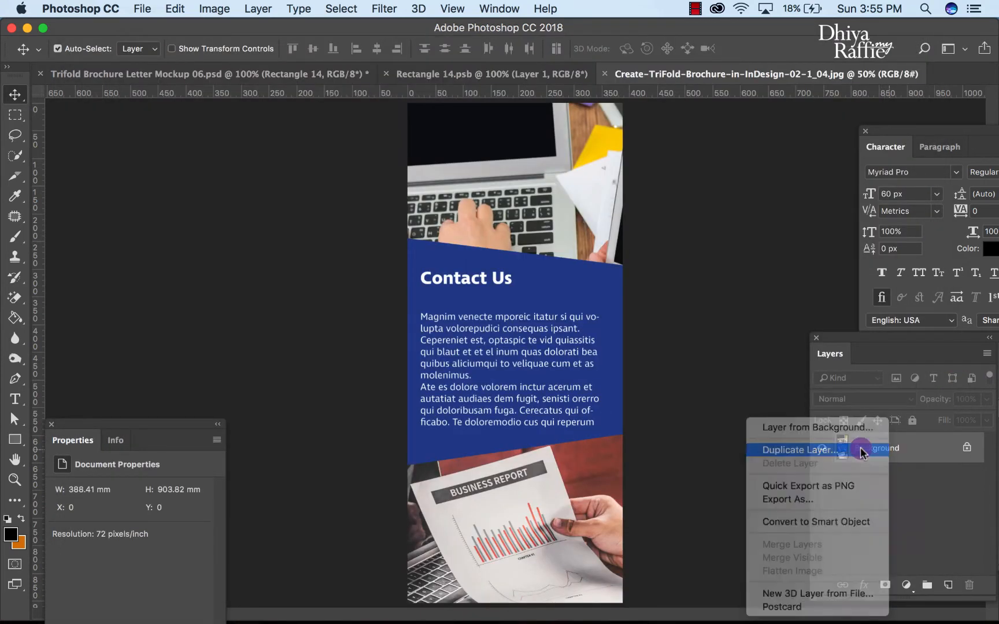
{"action": "left_click", "coordinate": [859, 448]}
{"action": "left_click", "coordinate": [461, 288]}
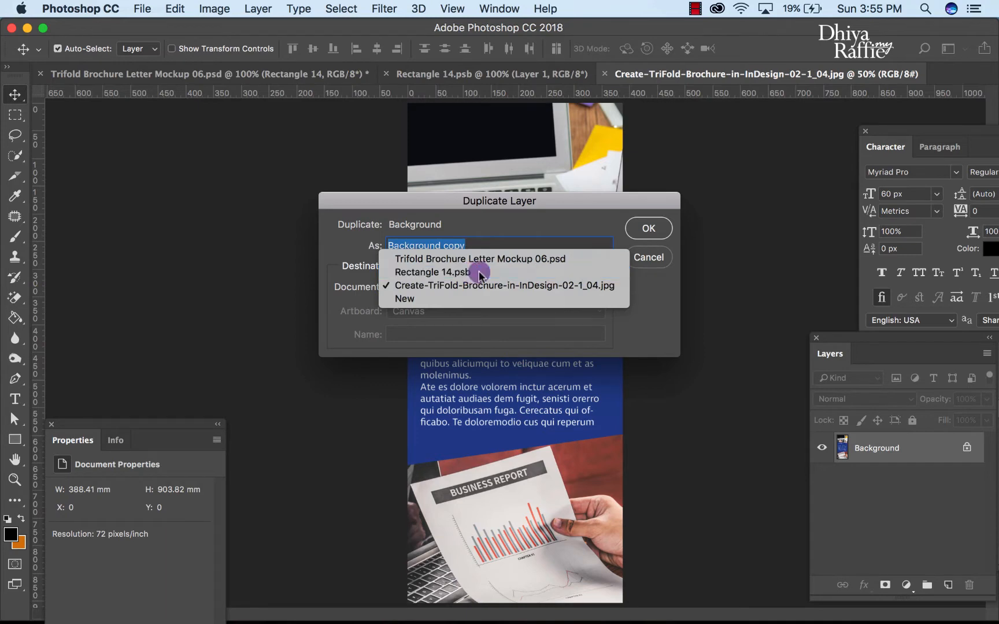
{"action": "left_click", "coordinate": [471, 272]}
{"action": "left_click", "coordinate": [647, 228]}
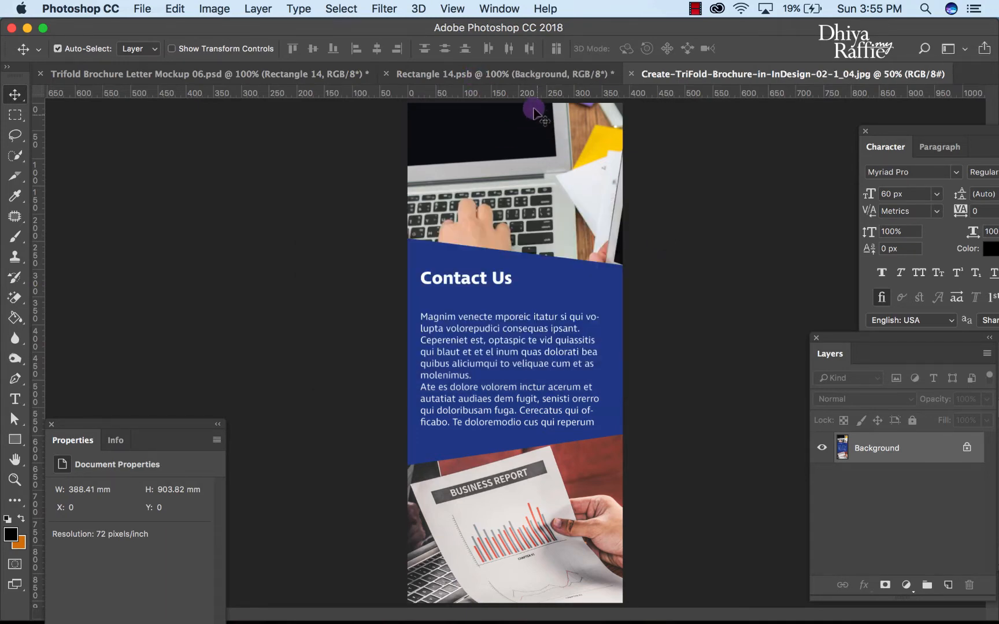
- Scale the duplicated Background layer in Rectangle 14.psb to about 97 × 226 mm so the Contact Us panel fits the canvas
{"action": "left_click", "coordinate": [534, 76]}
{"action": "key", "text": "super+t"}
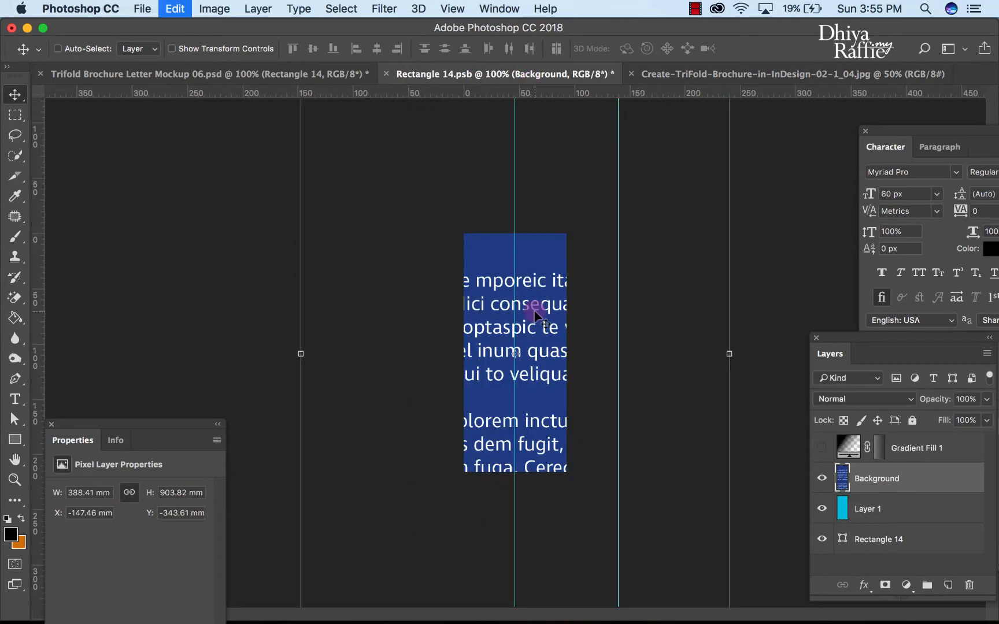
{"action": "key", "text": "super+minus"}
{"action": "key", "text": "super+minus"}
{"action": "key", "text": "super+minus"}
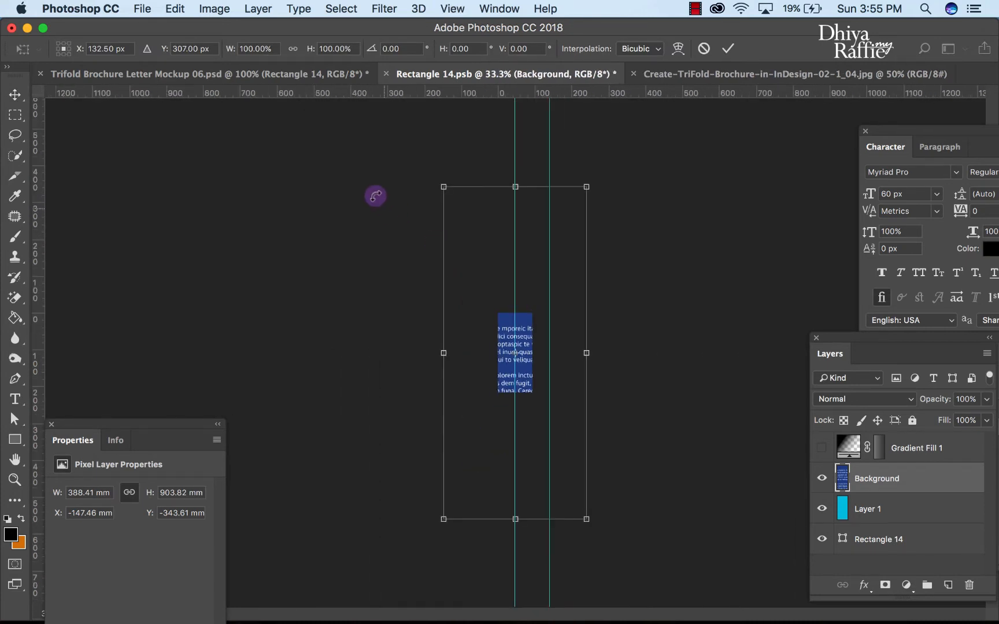
{"action": "left_click_drag", "start_coordinate": [448, 187], "coordinate": [510, 282]}
{"action": "key", "text": "super+plus"}
{"action": "key", "text": "super+plus"}
{"action": "key", "text": "super+plus"}
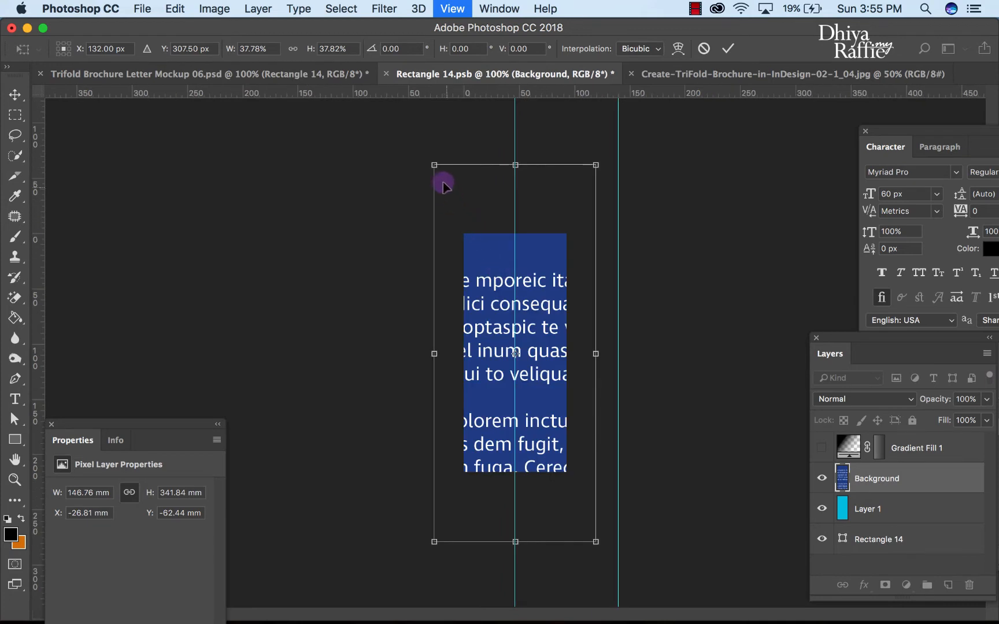
{"action": "left_click_drag", "start_coordinate": [432, 165], "coordinate": [459, 229]}
{"action": "left_click", "coordinate": [730, 49]}
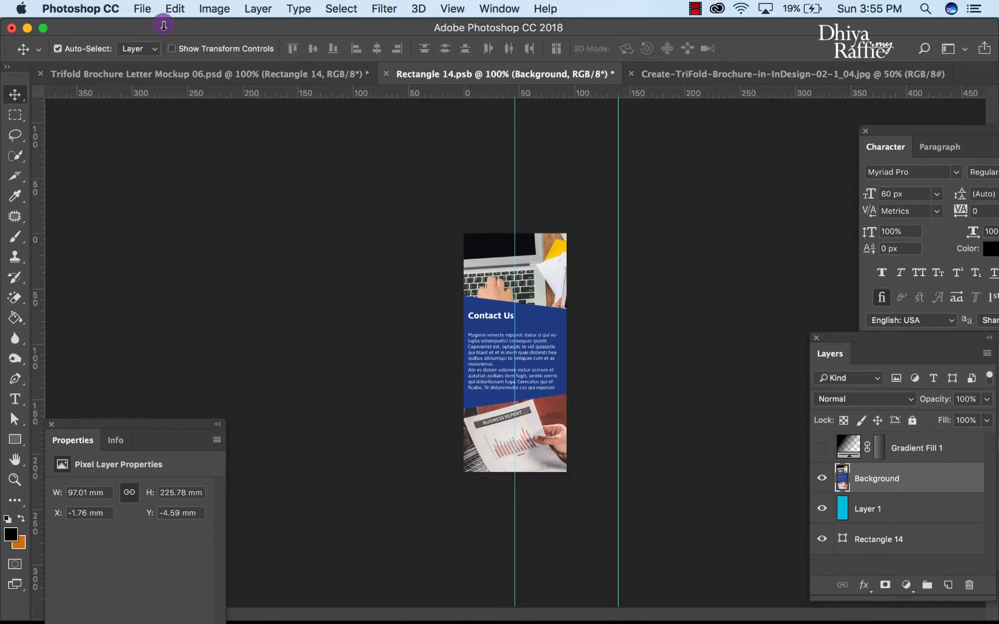
- Save Rectangle 14.psb and close the source panel image, returning to the brochure mockup document
{"action": "left_click", "coordinate": [142, 8]}
{"action": "left_click", "coordinate": [152, 154]}
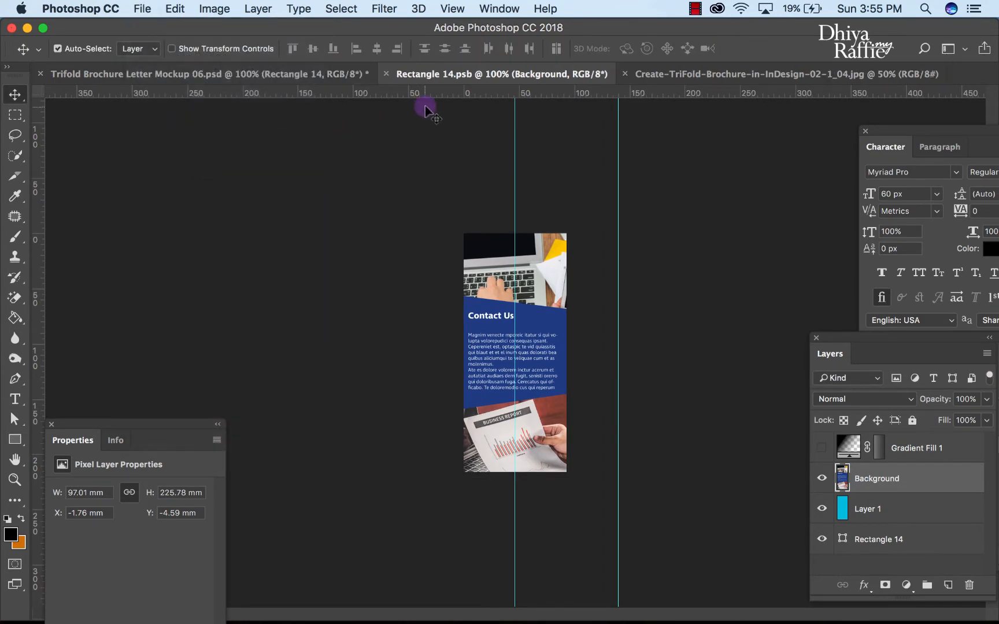
{"action": "left_click", "coordinate": [337, 74]}
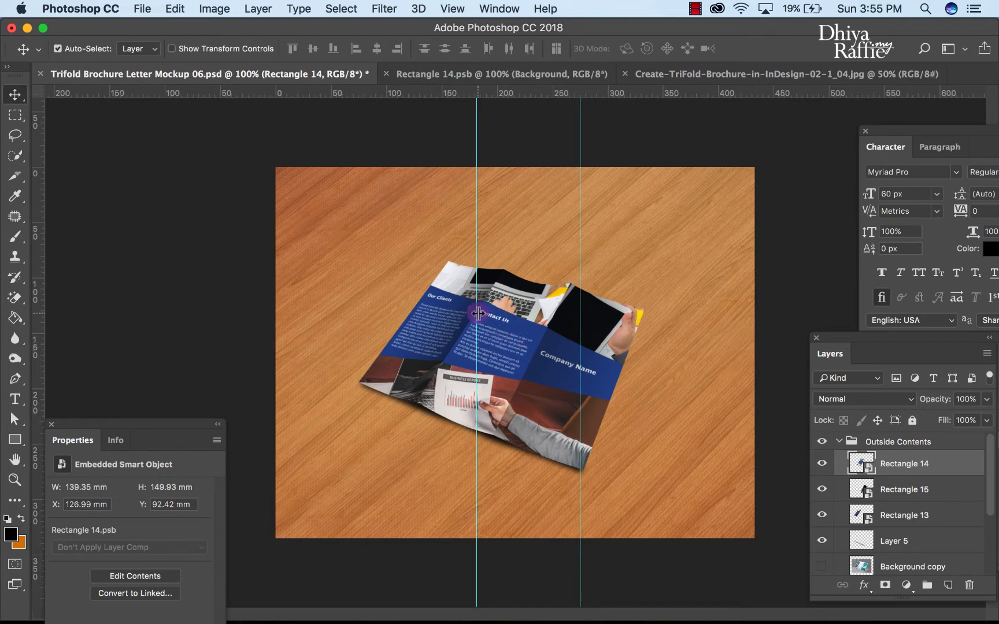
{"action": "left_click", "coordinate": [622, 76]}
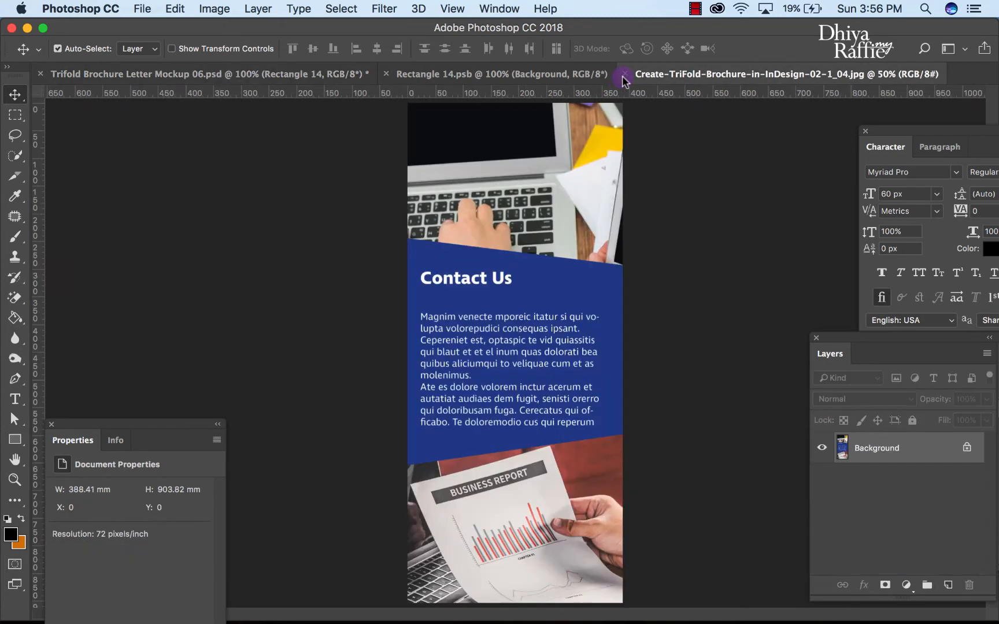
{"action": "left_click", "coordinate": [625, 74]}
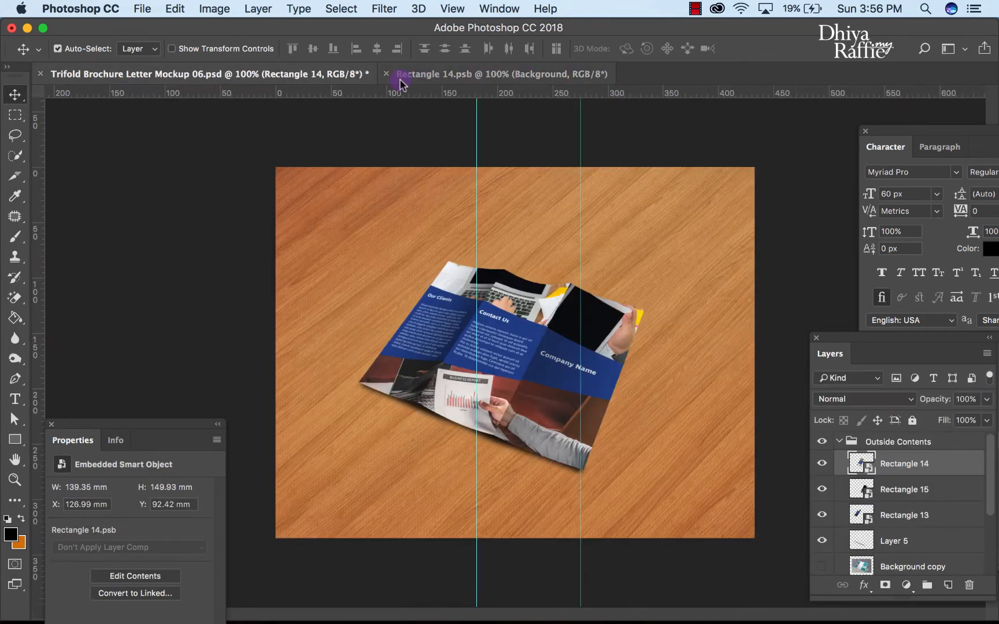
- Create a new landscape Letter document of 279.4 × 215.9 mm at 72 pixels/inch, using millimeters as the unit
{"action": "left_click", "coordinate": [141, 9]}
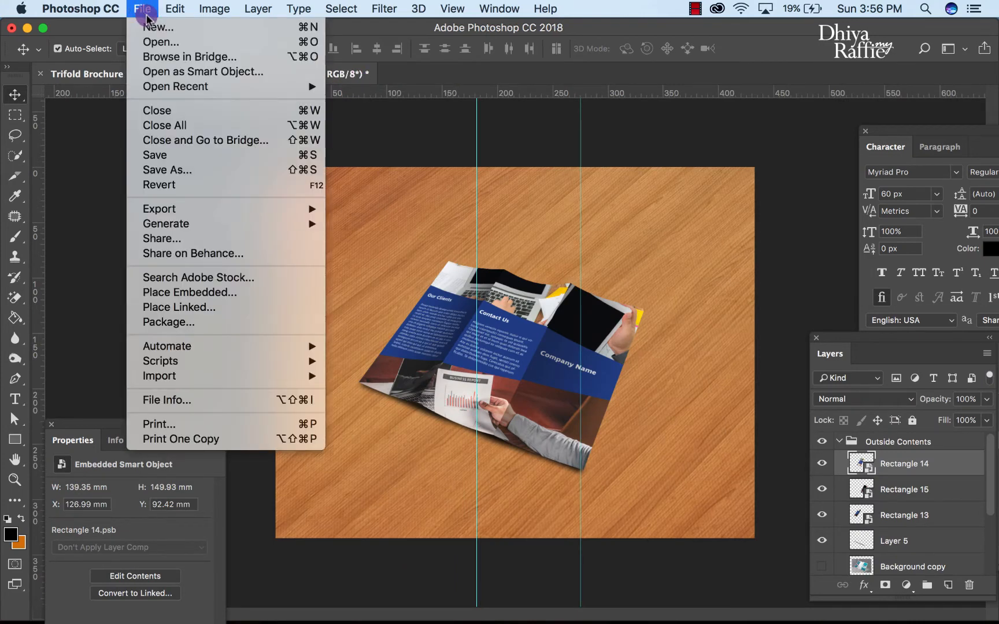
{"action": "left_click", "coordinate": [151, 25]}
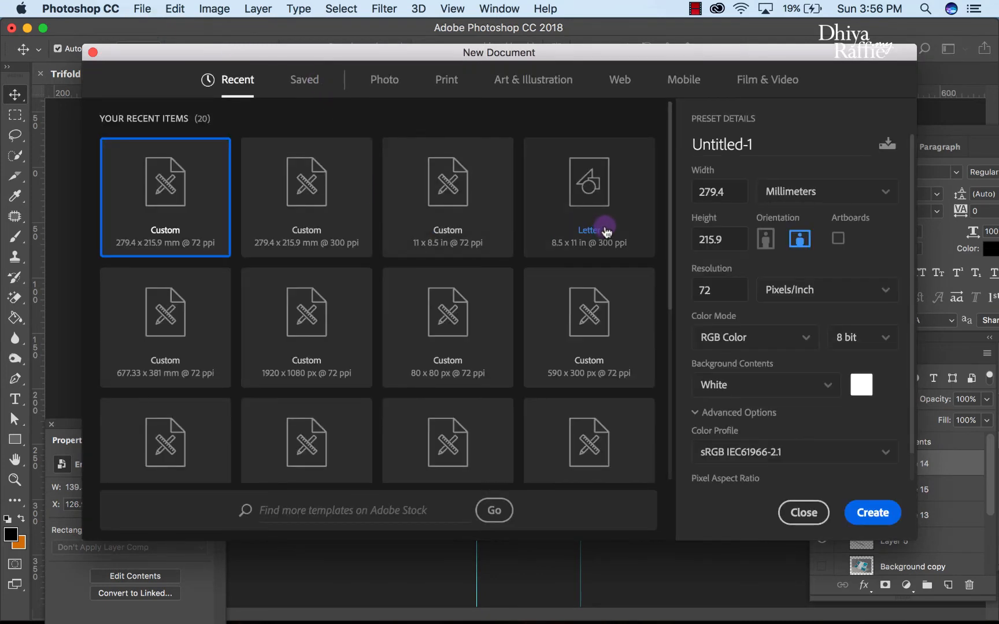
{"action": "left_click", "coordinate": [607, 210]}
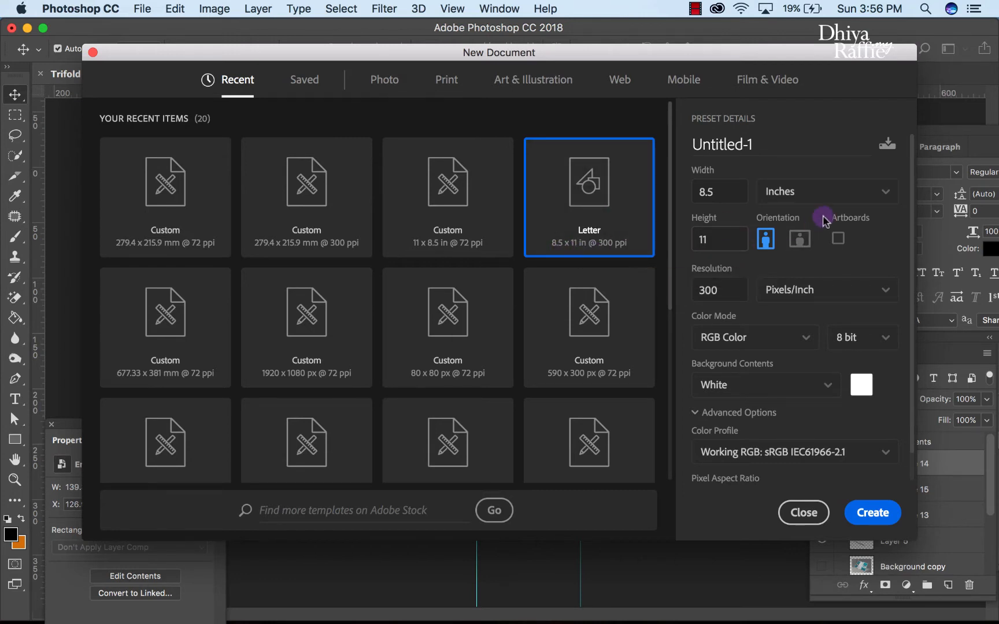
{"action": "left_click", "coordinate": [810, 200]}
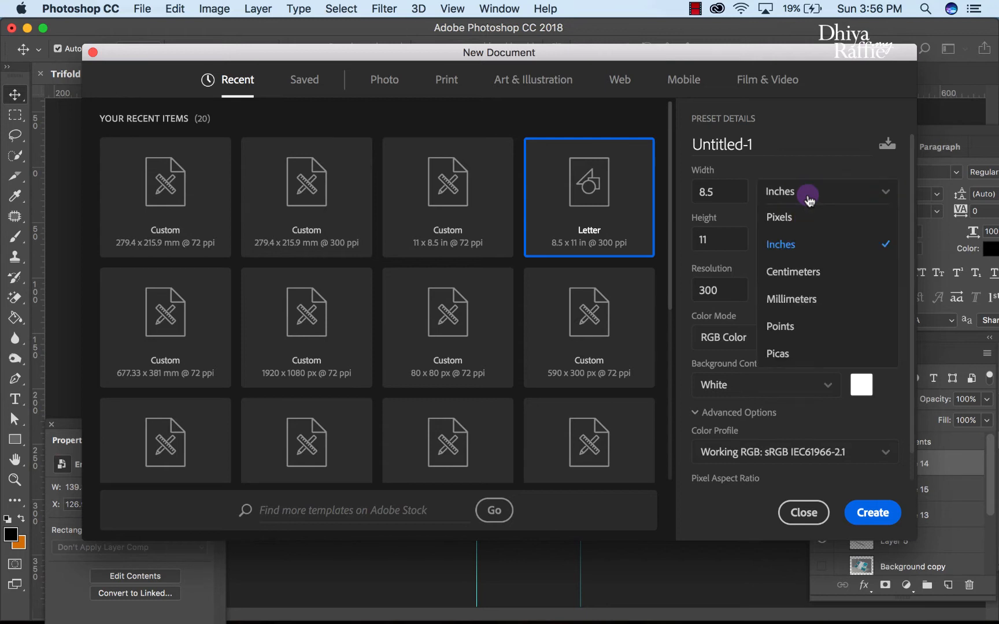
{"action": "left_click", "coordinate": [808, 290]}
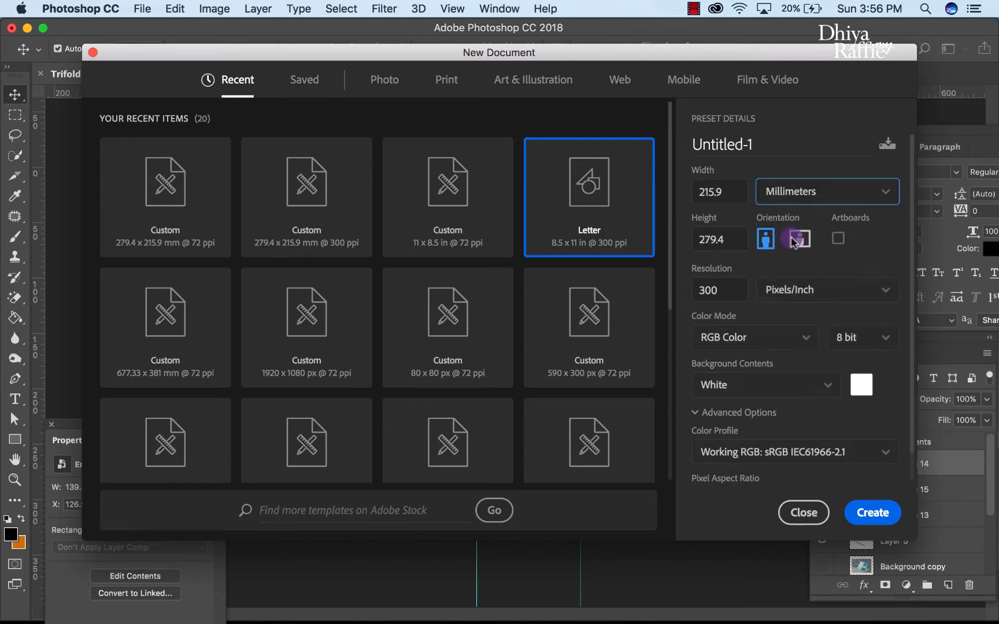
{"action": "left_click", "coordinate": [799, 239]}
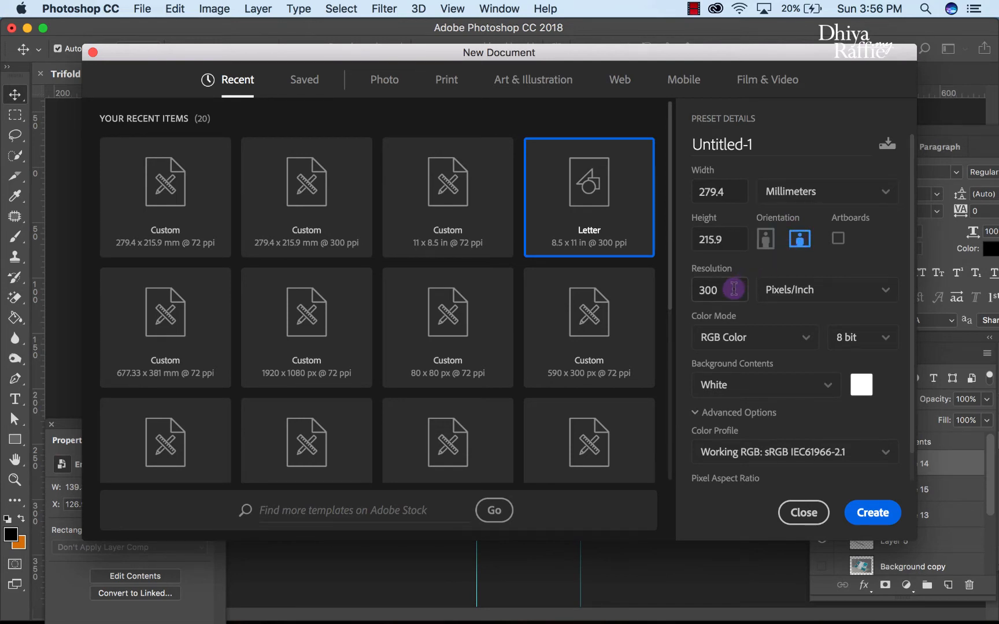
{"action": "double_click", "coordinate": [734, 288]}
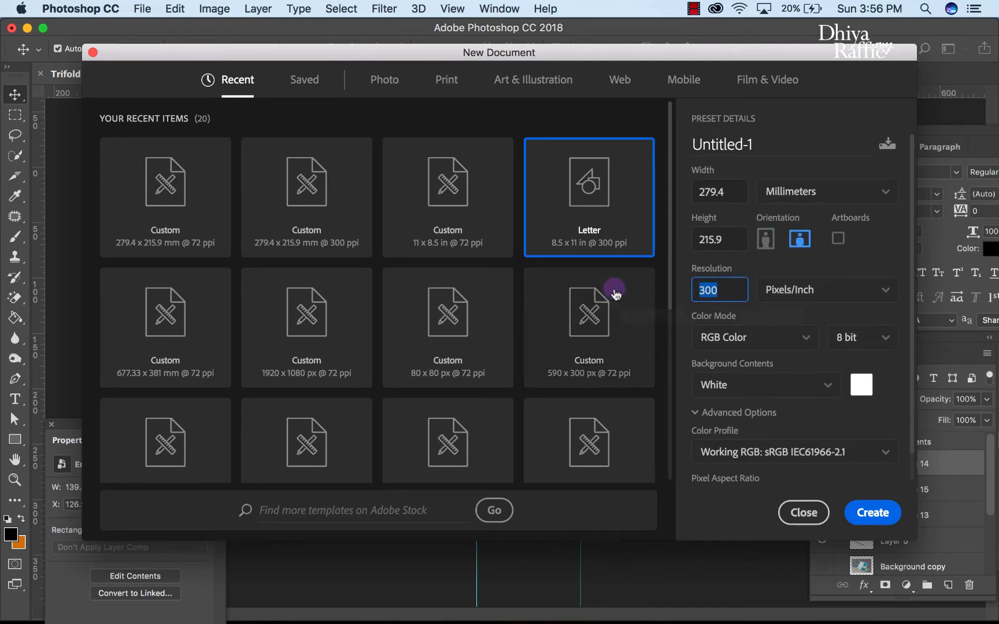
{"action": "type", "text": "72"}
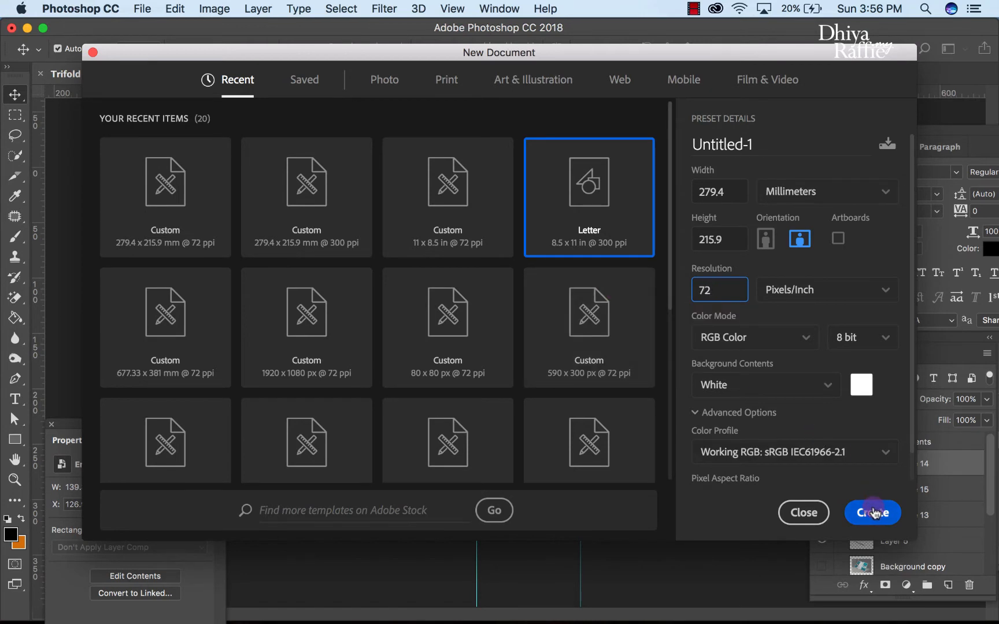
{"action": "left_click", "coordinate": [873, 514]}
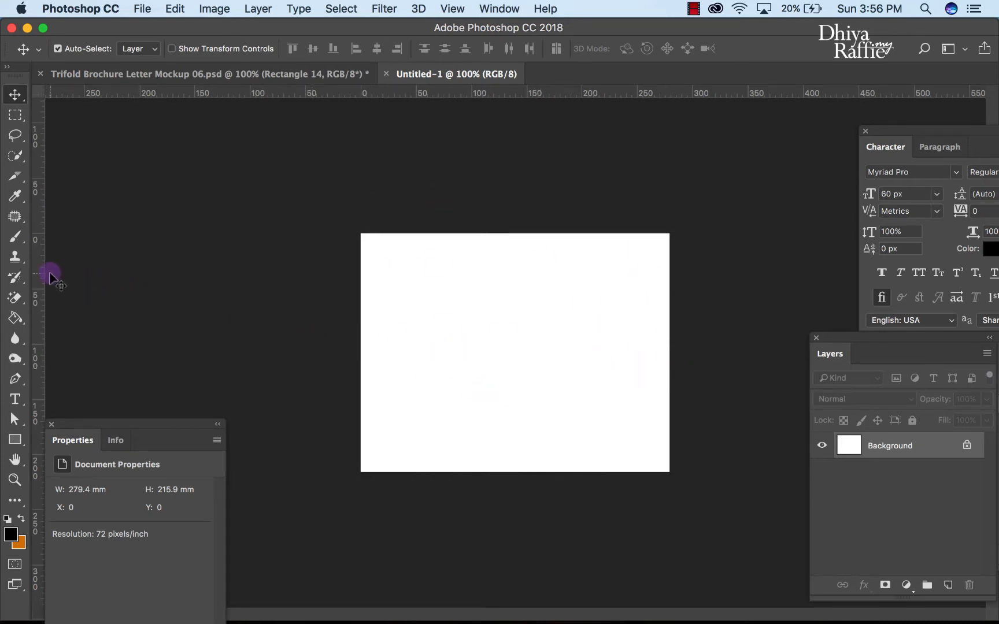
- Place a vertical guide at about 93.1 mm across the blank canvas to mark the first panel fold
{"action": "left_click_drag", "start_coordinate": [40, 274], "coordinate": [463, 294]}
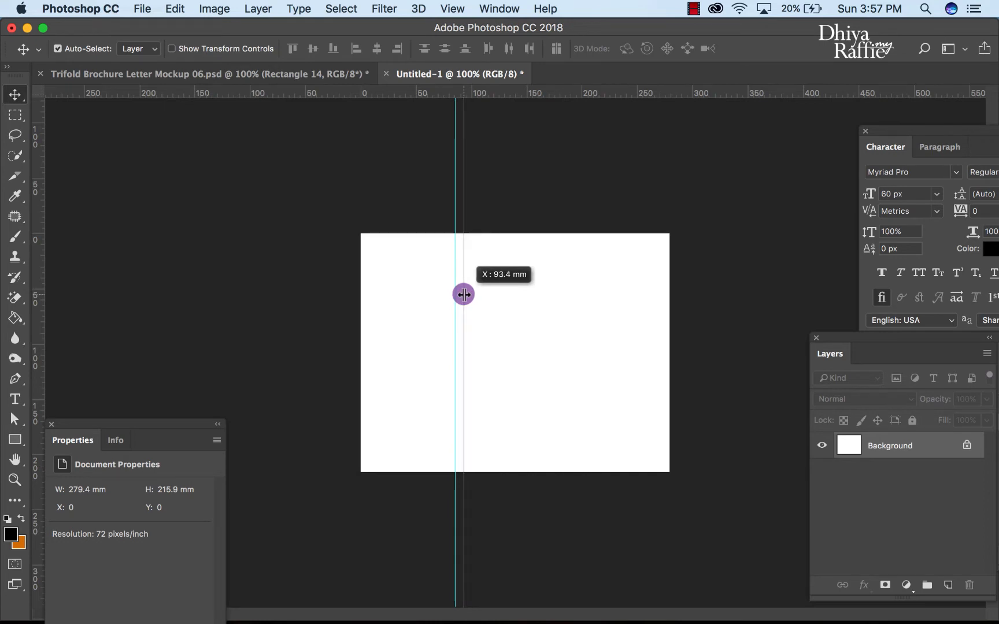
{"action": "left_click_drag", "start_coordinate": [464, 295], "coordinate": [464, 293]}
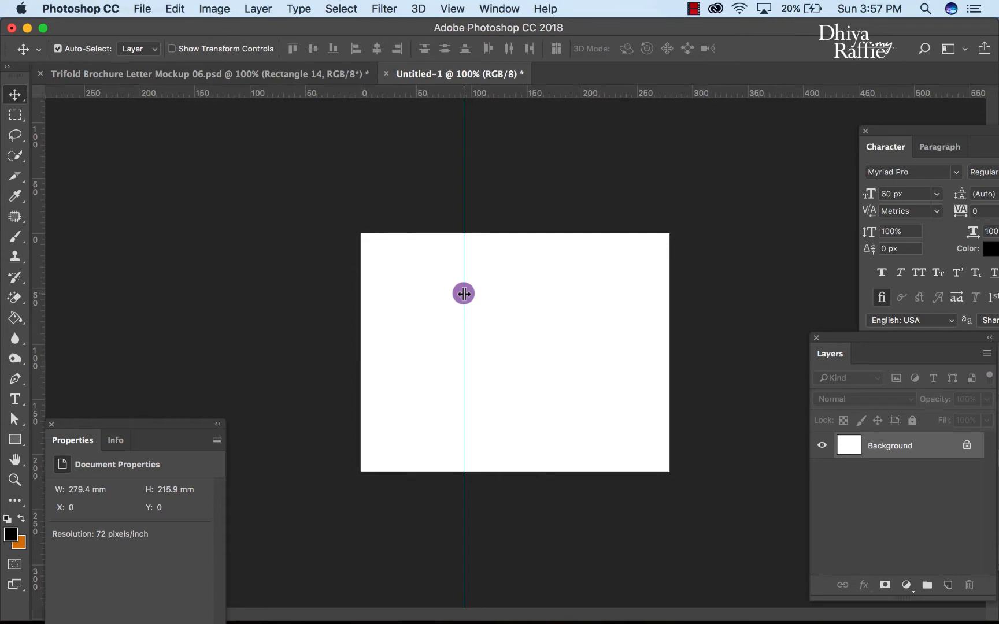
{"action": "left_click_drag", "start_coordinate": [463, 293], "coordinate": [463, 293]}
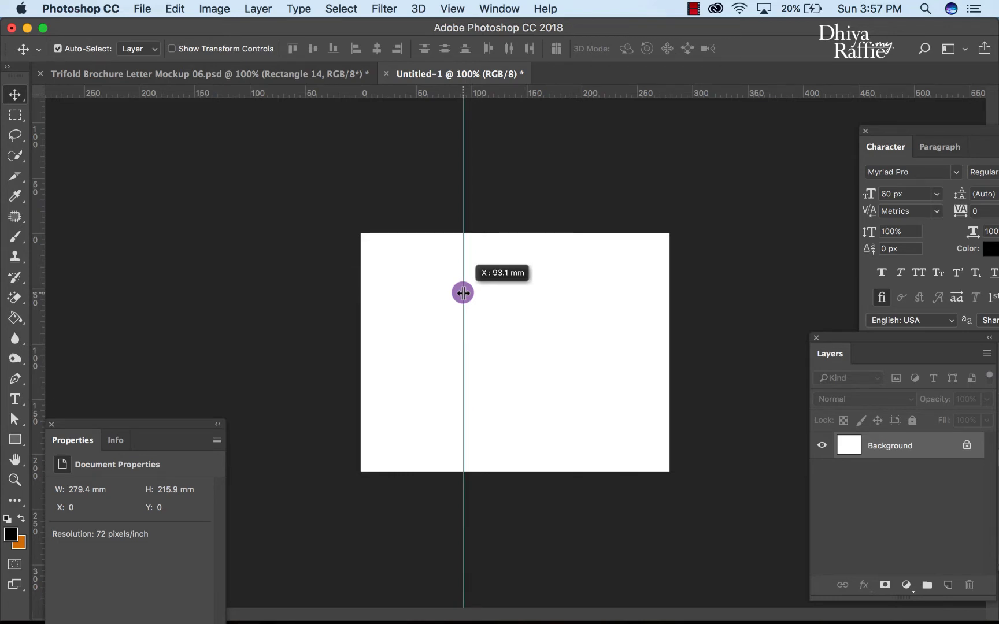
- Move the existing vertical guide to about 186 mm for the second fold and add another vertical guide at about 93 mm
{"action": "left_click_drag", "start_coordinate": [463, 293], "coordinate": [463, 293]}
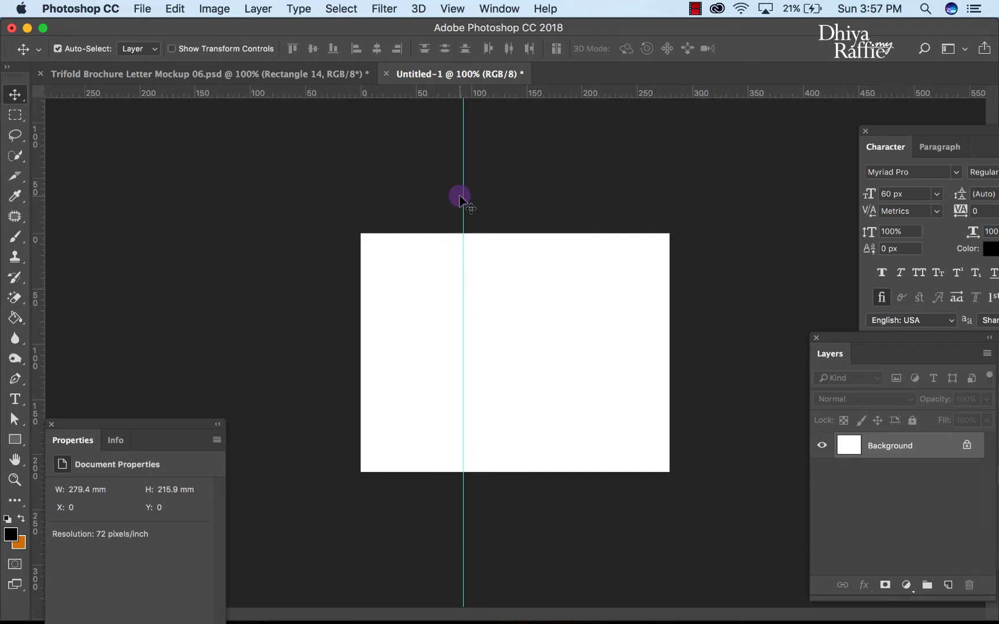
{"action": "left_click_drag", "start_coordinate": [462, 198], "coordinate": [566, 204]}
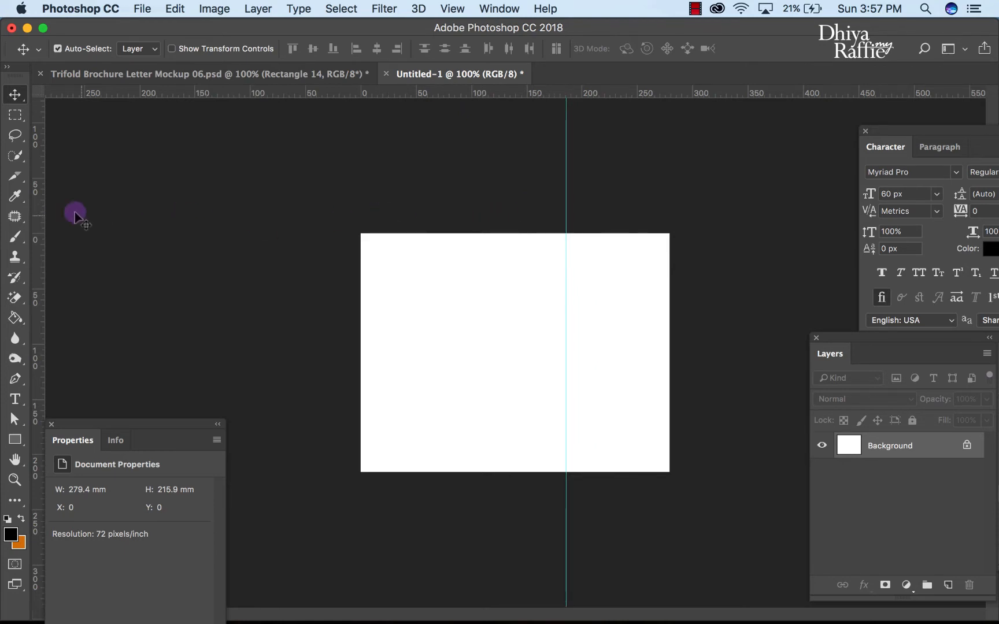
{"action": "left_click_drag", "start_coordinate": [41, 209], "coordinate": [464, 215]}
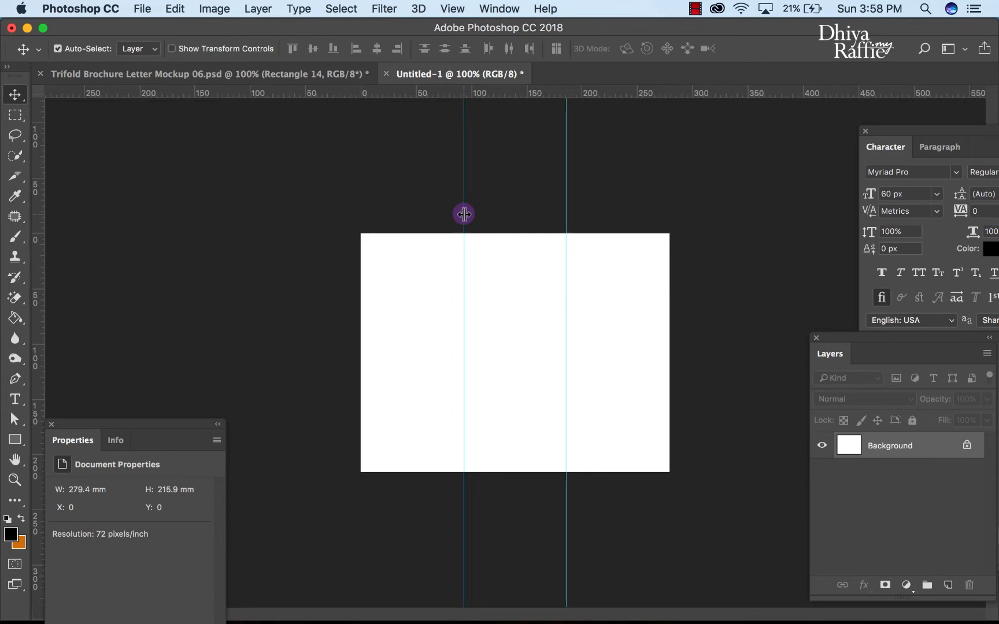
- Duplicate the Background layer and convert the original locked Background into a regular layer
{"action": "right_click", "coordinate": [912, 450]}
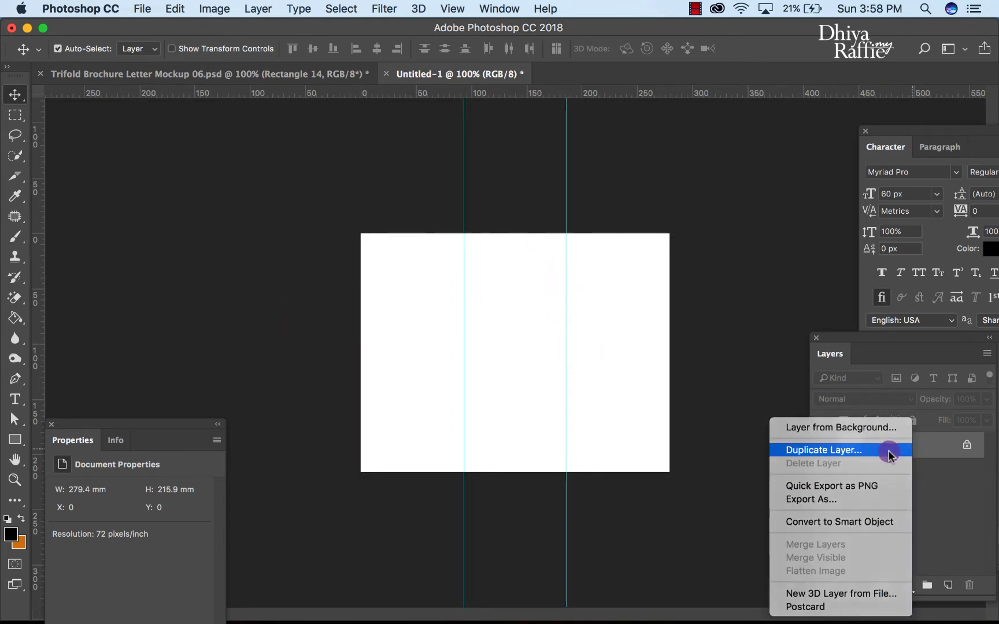
{"action": "left_click", "coordinate": [889, 455]}
{"action": "left_click", "coordinate": [662, 231]}
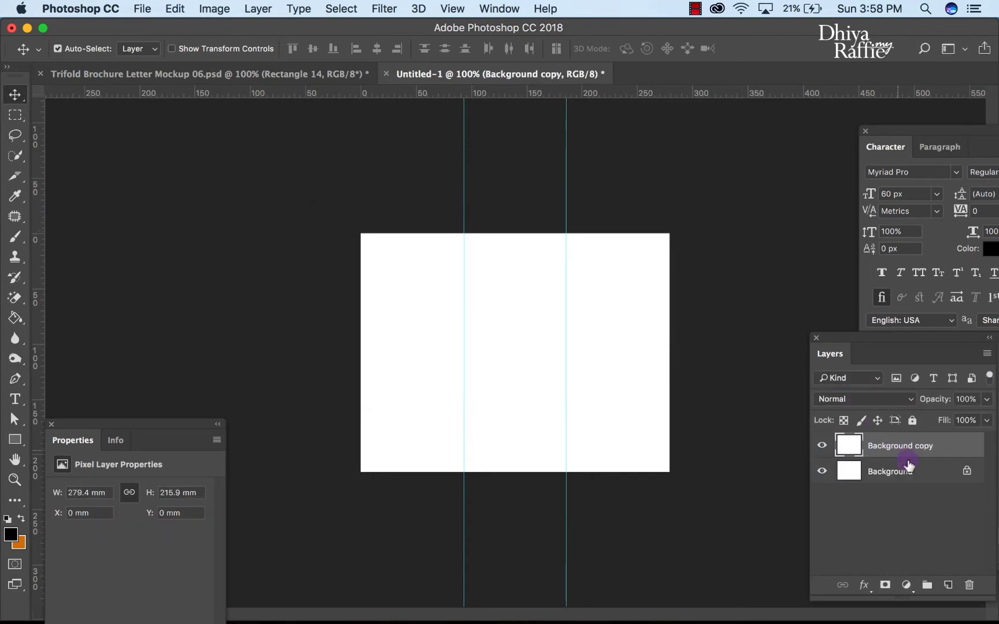
{"action": "left_click", "coordinate": [891, 473]}
{"action": "left_click", "coordinate": [880, 447]}
{"action": "right_click", "coordinate": [936, 471]}
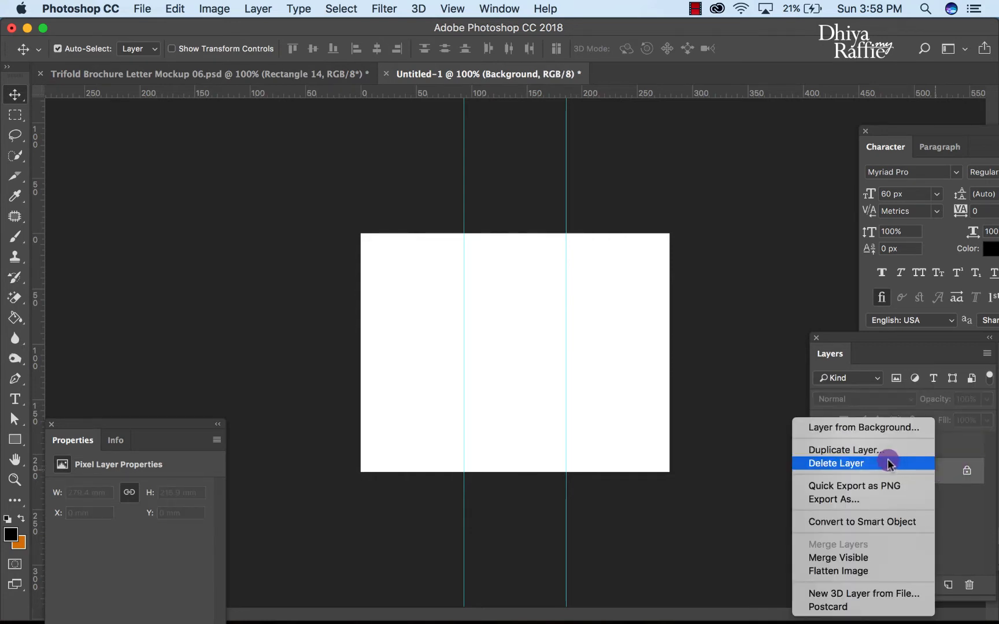
{"action": "left_click", "coordinate": [889, 429]}
{"action": "left_click", "coordinate": [635, 251]}
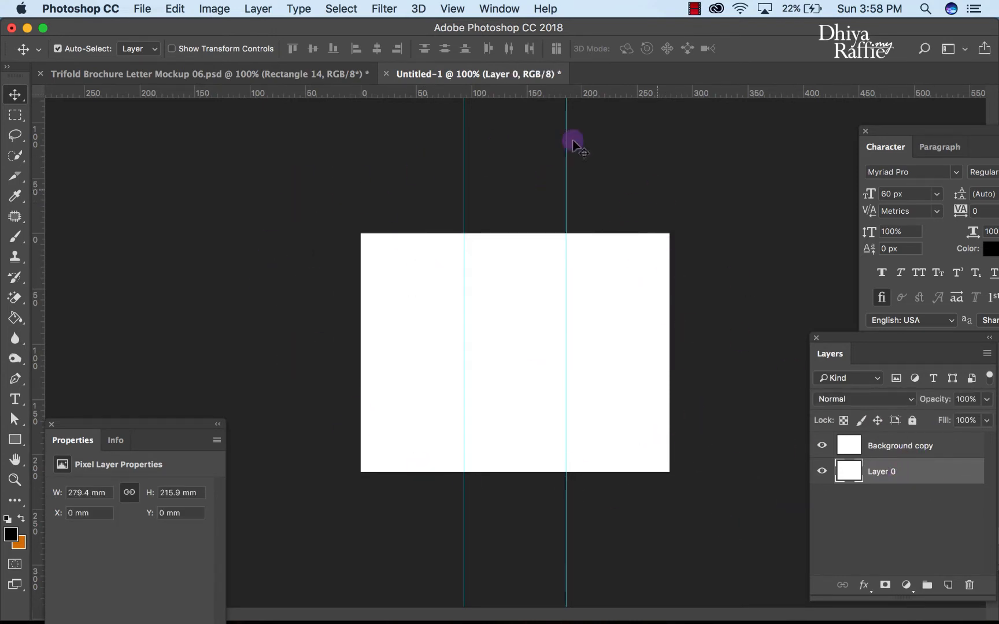
- Extend the canvas on all four sides with the Crop tool to about 417 × 377 mm, leaving a transparent margin around the white page
{"action": "left_click", "coordinate": [17, 217]}
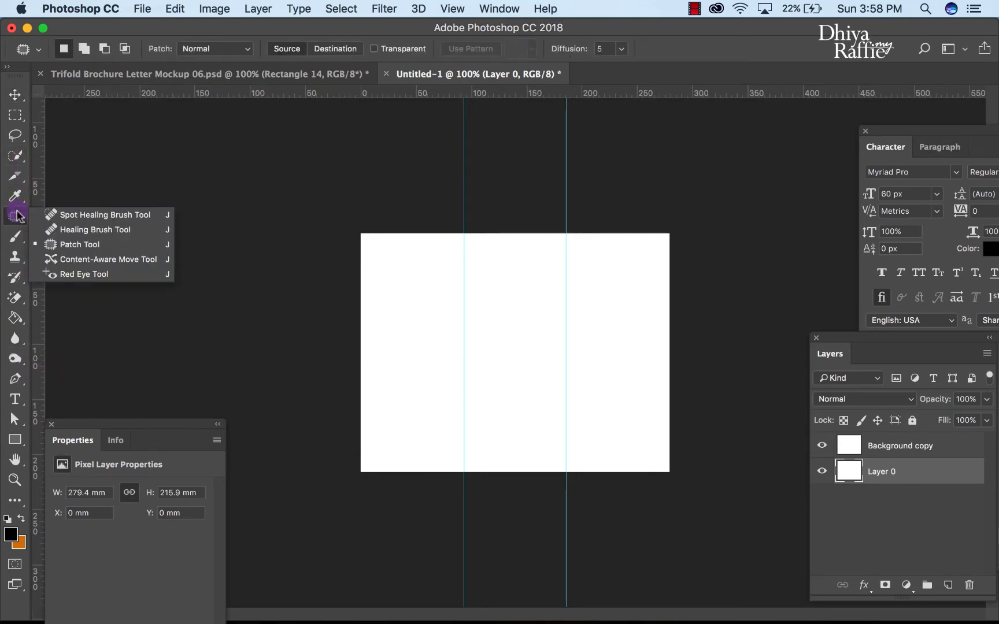
{"action": "left_click", "coordinate": [19, 216]}
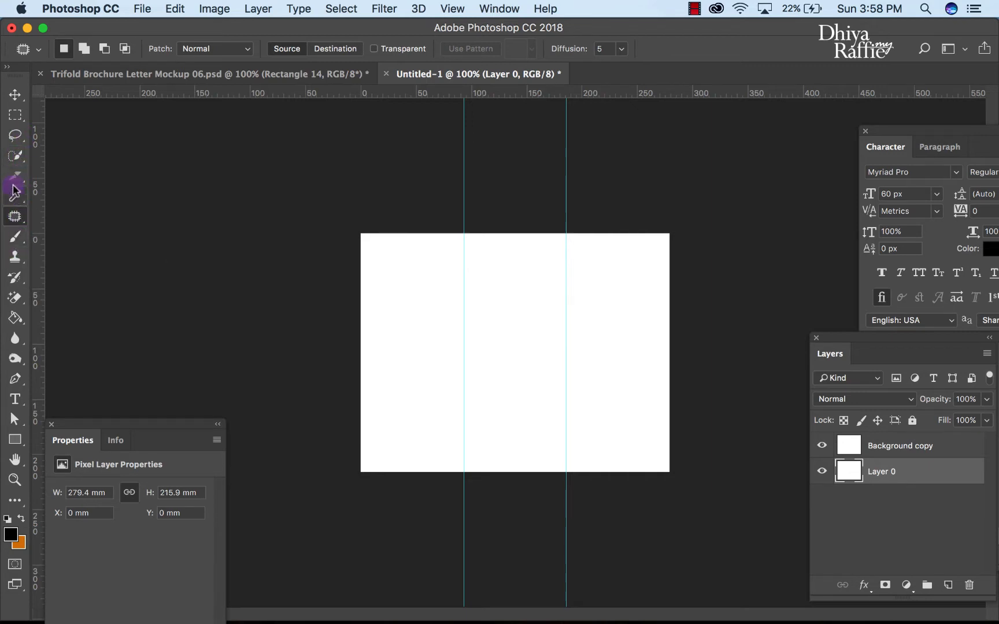
{"action": "left_click", "coordinate": [13, 184]}
{"action": "left_click", "coordinate": [87, 177]}
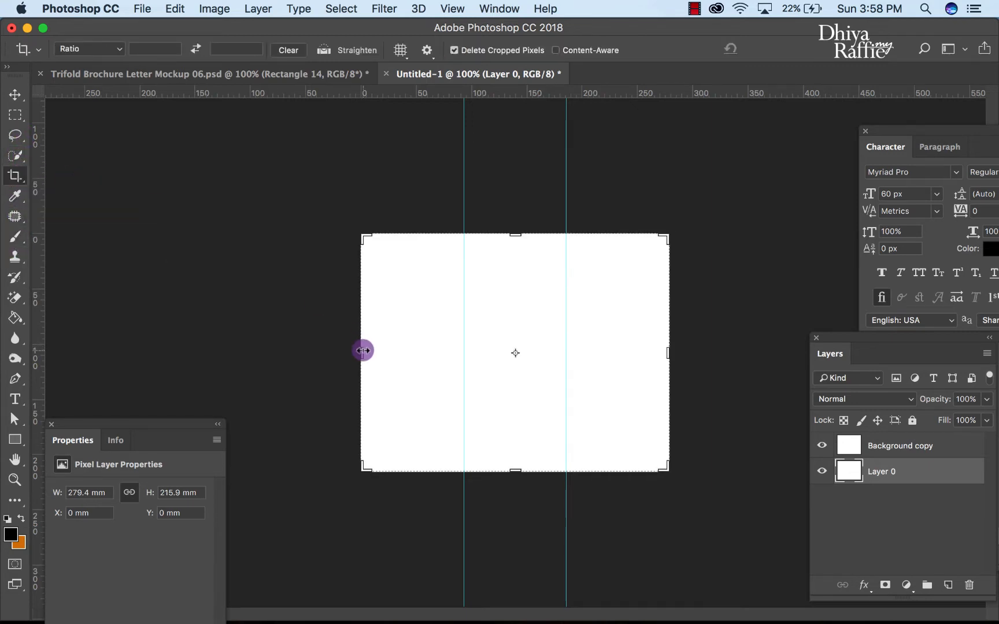
{"action": "left_click_drag", "start_coordinate": [363, 351], "coordinate": [315, 350]}
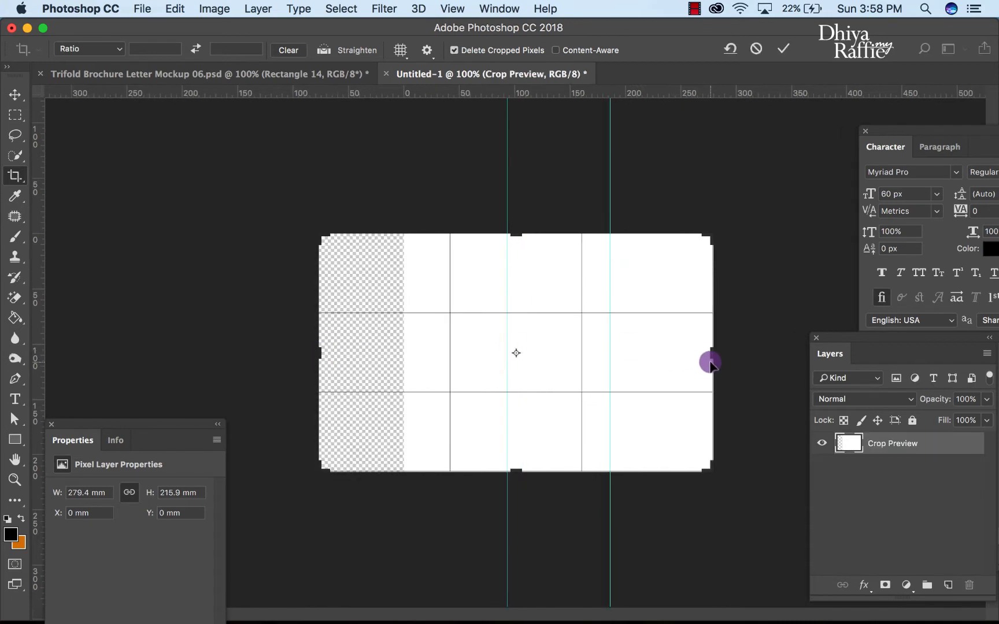
{"action": "left_click_drag", "start_coordinate": [710, 363], "coordinate": [743, 353]}
{"action": "left_click_drag", "start_coordinate": [515, 472], "coordinate": [515, 523]}
{"action": "left_click_drag", "start_coordinate": [514, 189], "coordinate": [515, 147]}
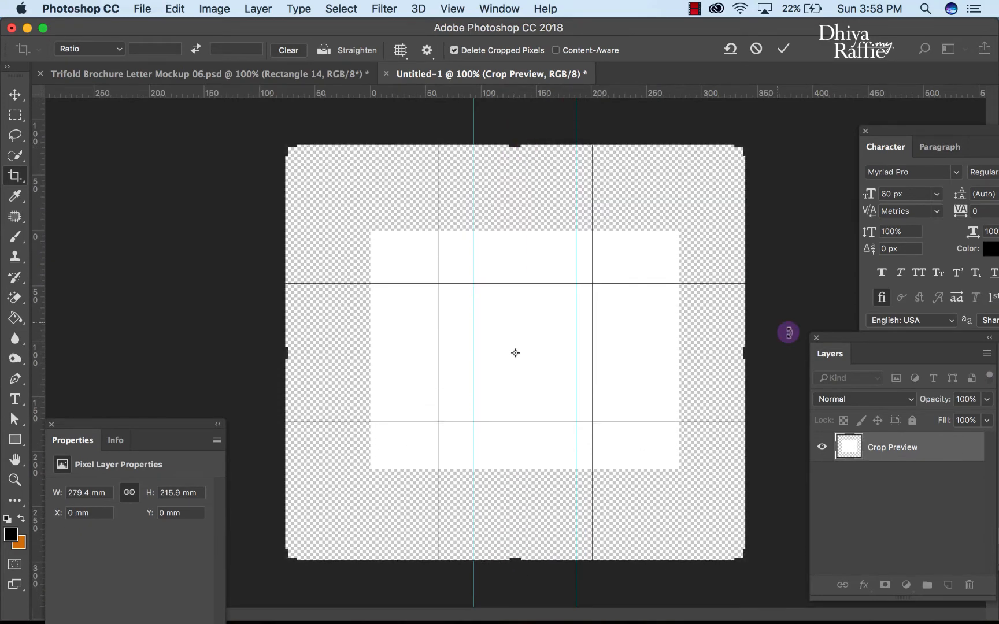
{"action": "left_click", "coordinate": [784, 48]}
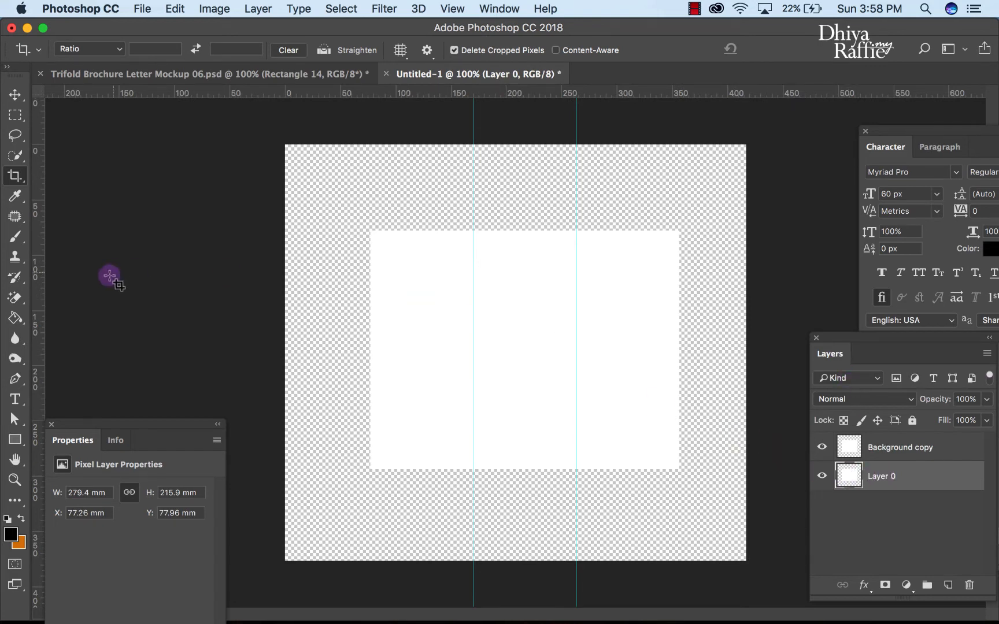
- Fill all of Layer 0, both the margin and the white centre, with a green foreground colour using the Paint Bucket tool
{"action": "left_click", "coordinate": [15, 317]}
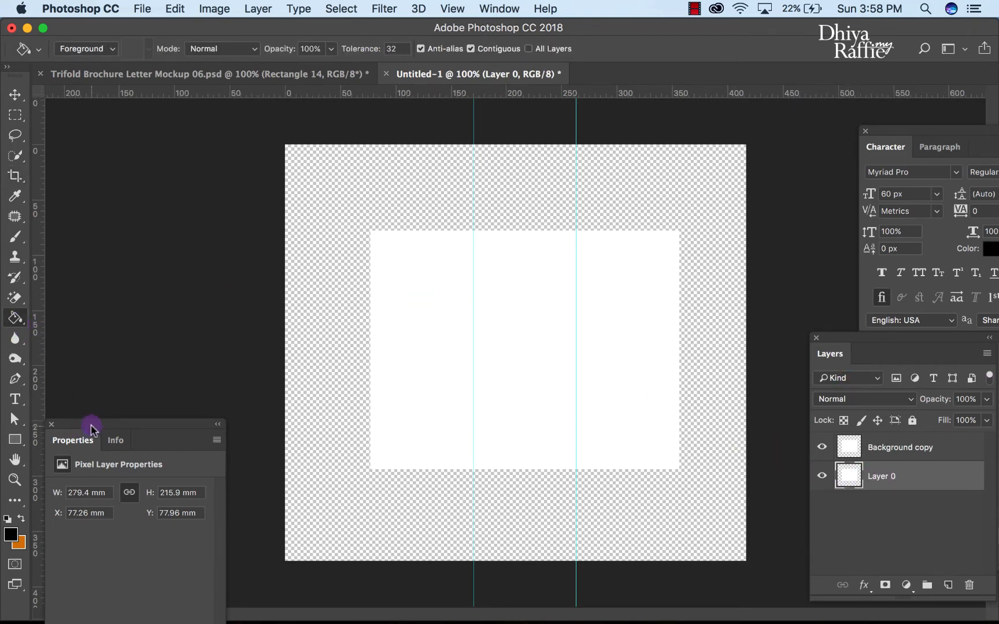
{"action": "left_click_drag", "start_coordinate": [90, 428], "coordinate": [121, 356]}
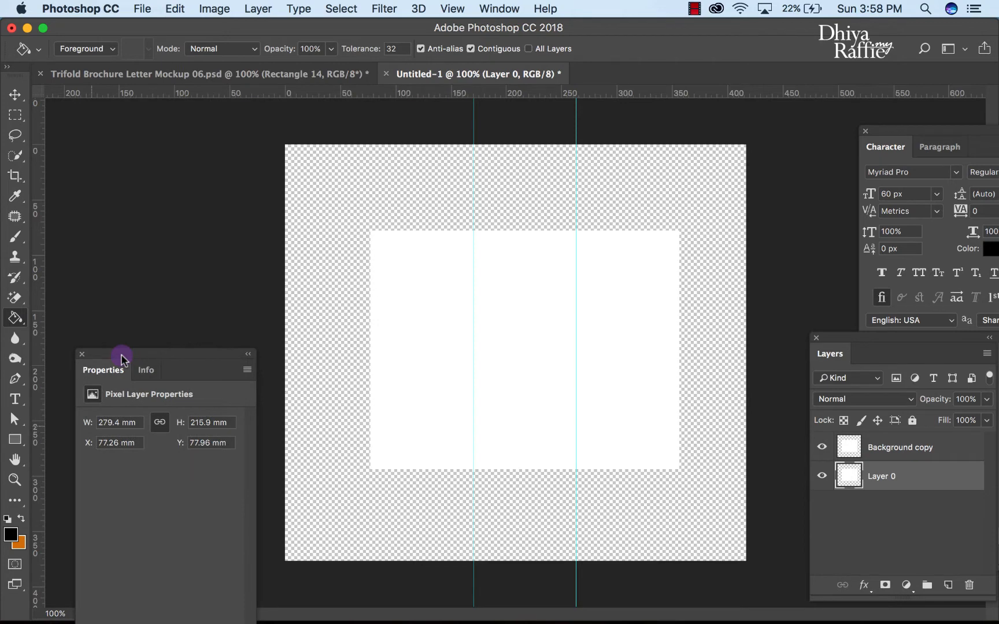
{"action": "left_click", "coordinate": [12, 532]}
{"action": "mouse_move", "coordinate": [312, 287]}
{"action": "left_mouse_down"}
{"action": "mouse_move", "coordinate": [407, 224]}
{"action": "mouse_move", "coordinate": [439, 229]}
{"action": "left_mouse_up"}
{"action": "left_click", "coordinate": [662, 167]}
{"action": "left_click", "coordinate": [676, 185]}
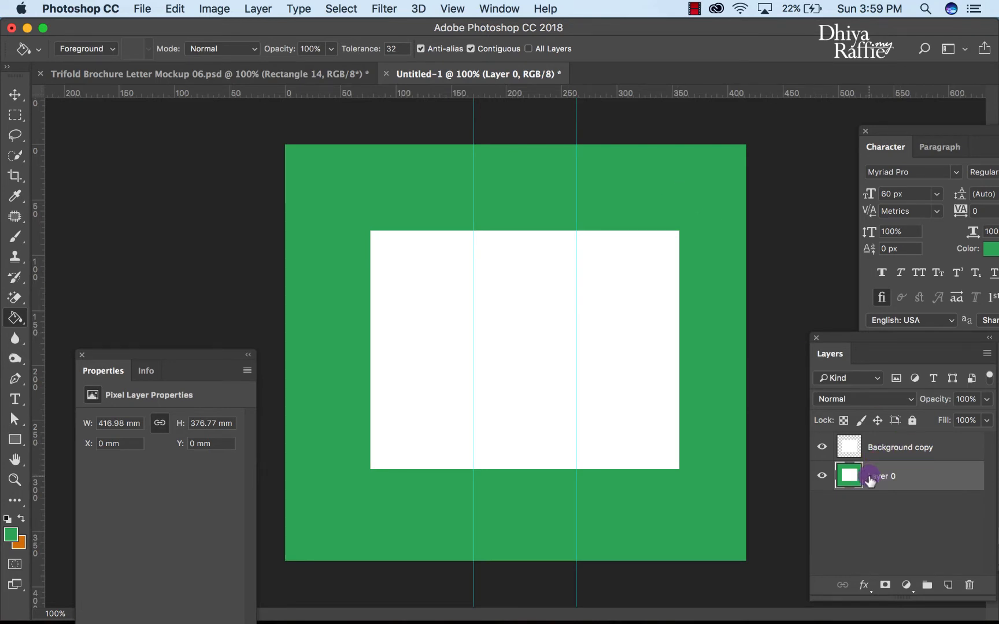
{"action": "left_click", "coordinate": [651, 348]}
{"action": "left_click", "coordinate": [822, 448]}
{"action": "left_click", "coordinate": [821, 448]}
- Rename the green layer as BG Texture and the white Background copy layer as Tri fold Letter Size
{"action": "left_click", "coordinate": [885, 478]}
{"action": "type", "text": "BG Texture"}
{"action": "key", "text": "Return"}
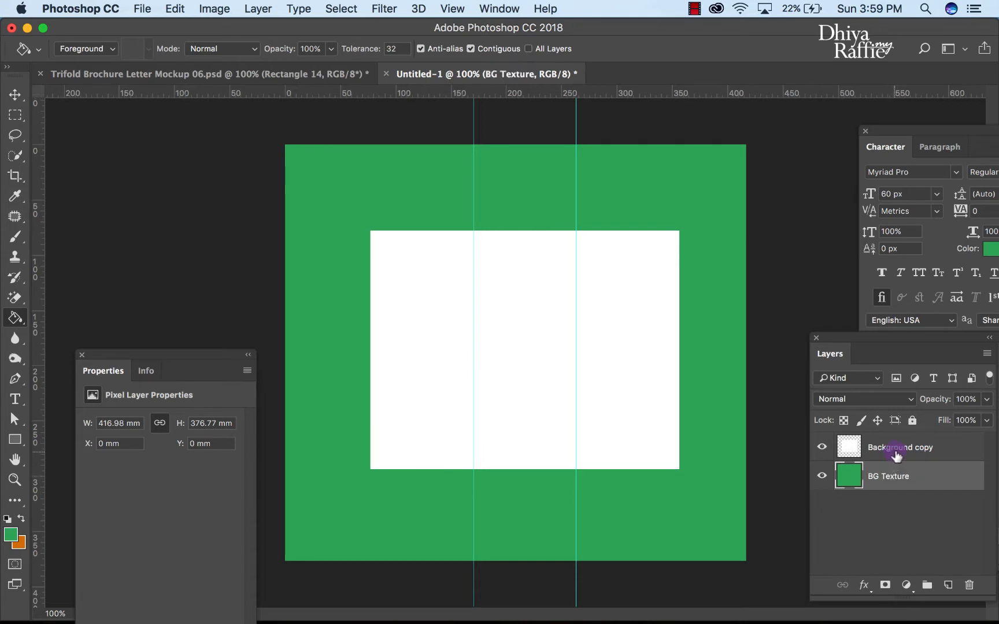
{"action": "double_click", "coordinate": [896, 448]}
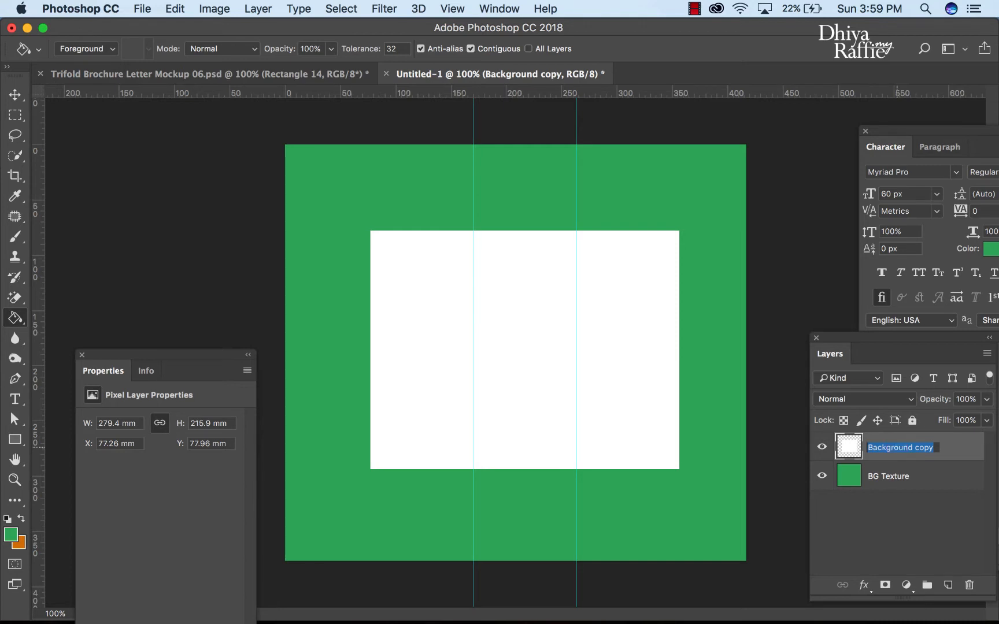
{"action": "type", "text": "Tri fold Letter Size"}
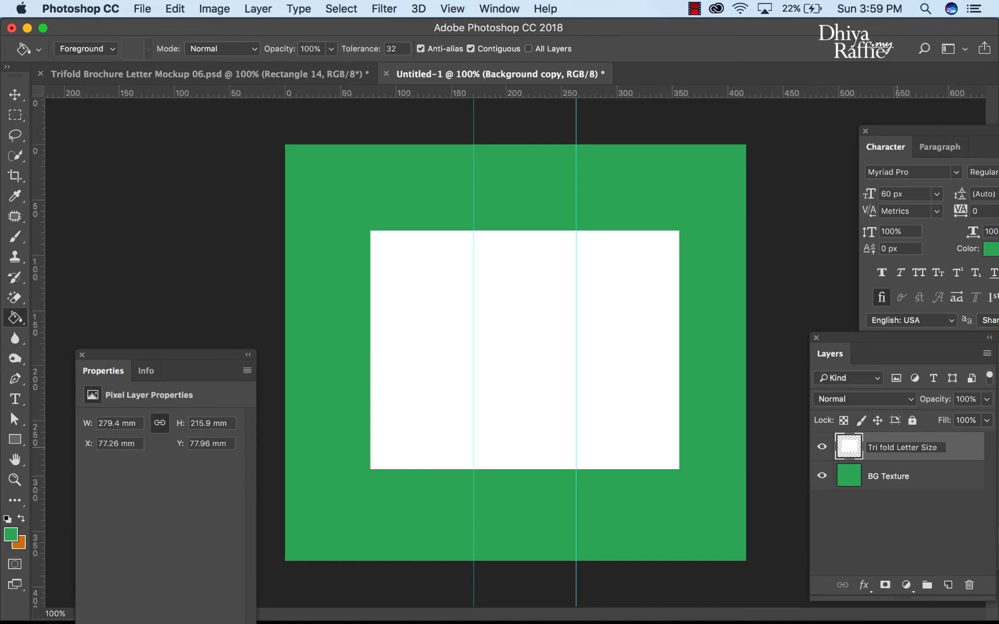
{"action": "key", "text": "Return"}
- Select the BG Texture layer and open wood.jpg from the parent folder of the images folder
{"action": "left_click", "coordinate": [846, 483]}
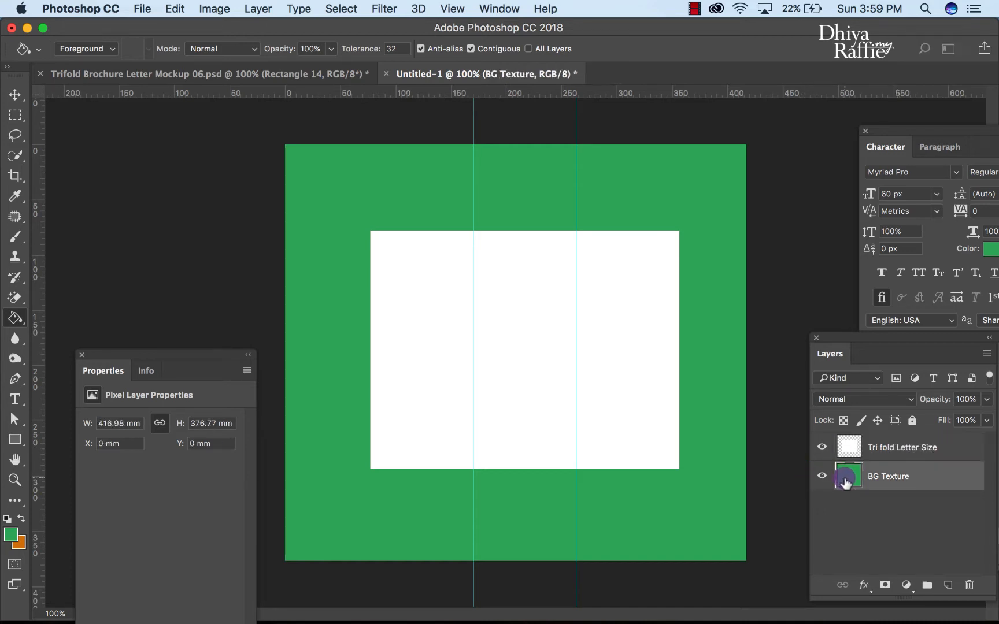
{"action": "left_click", "coordinate": [141, 9]}
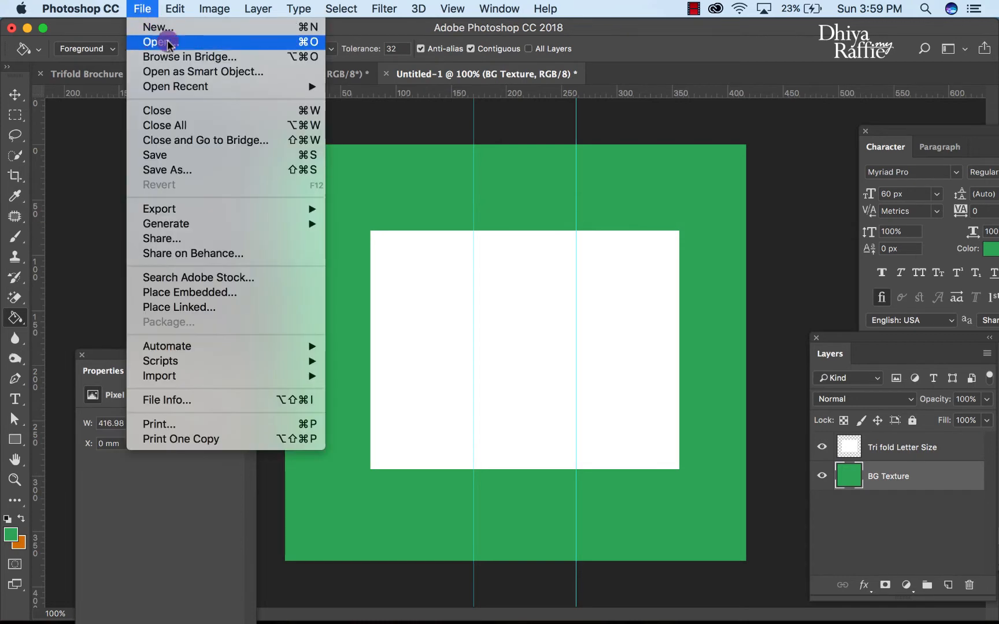
{"action": "left_click", "coordinate": [392, 139]}
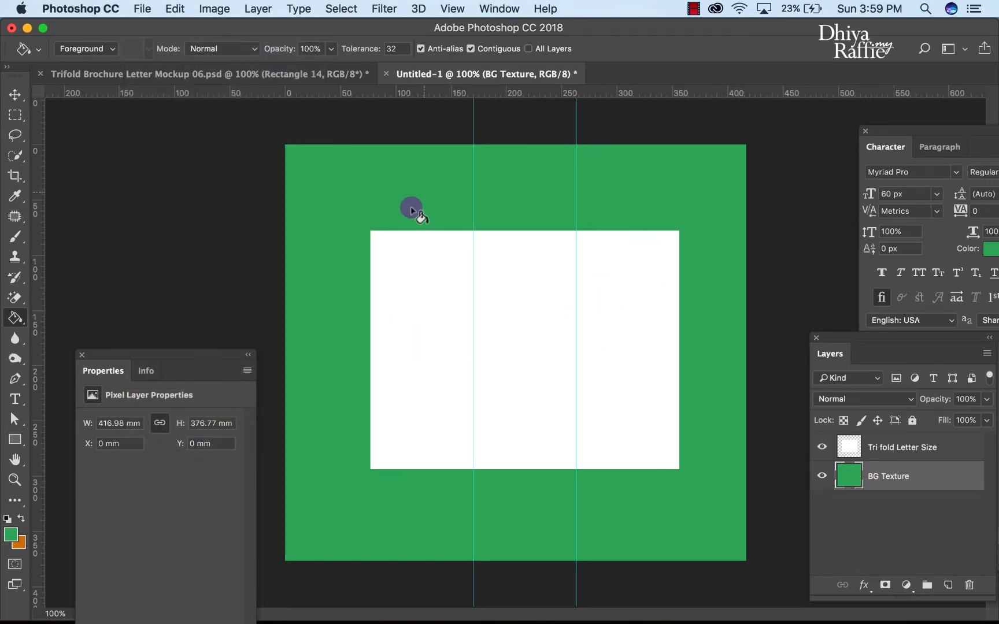
{"action": "left_click", "coordinate": [15, 94]}
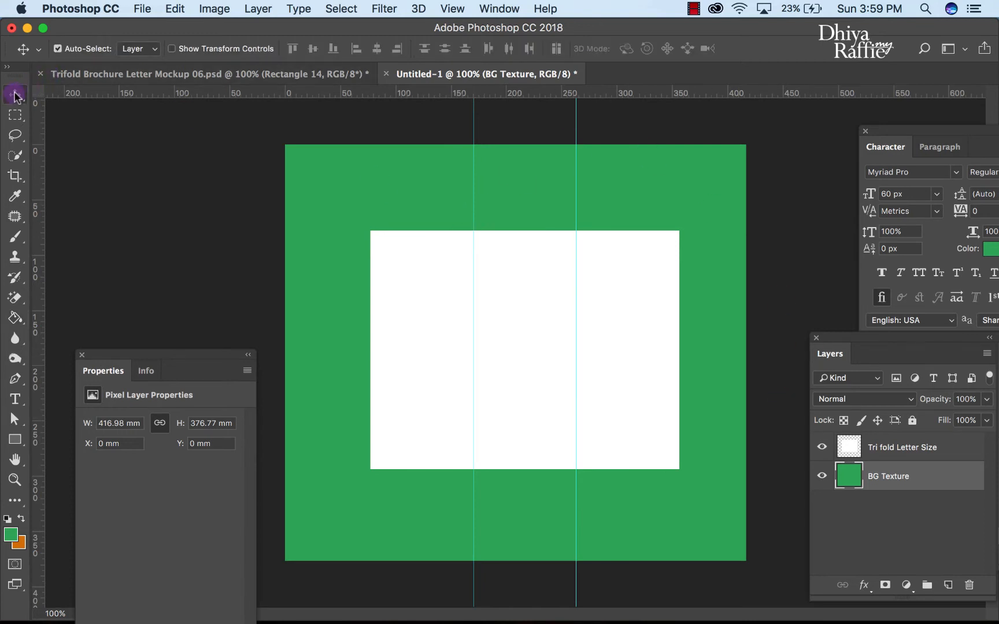
{"action": "left_click", "coordinate": [137, 10]}
{"action": "left_click", "coordinate": [148, 42]}
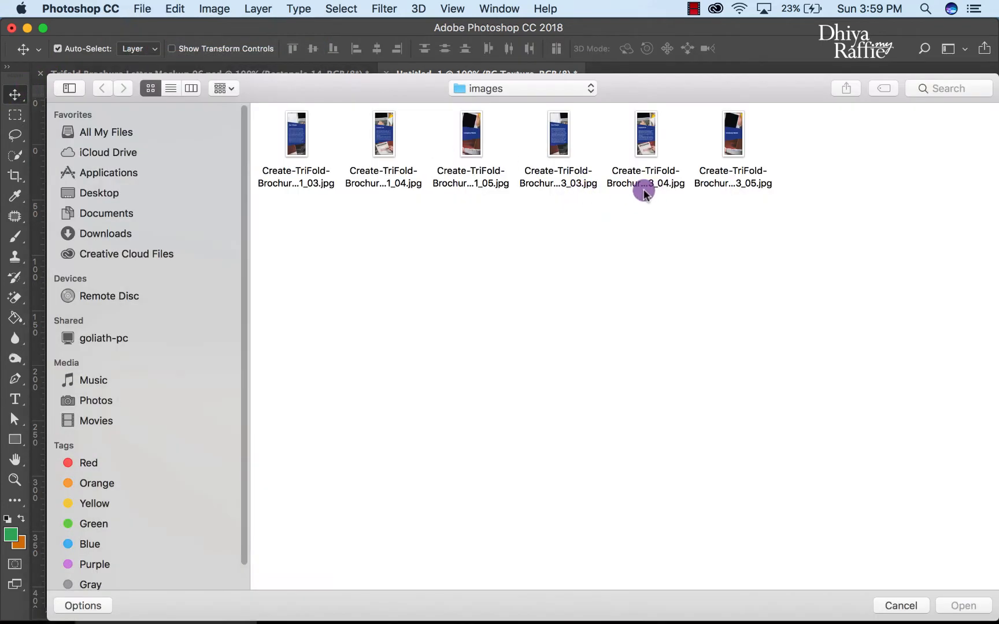
{"action": "left_click", "coordinate": [483, 89]}
{"action": "left_click", "coordinate": [463, 102]}
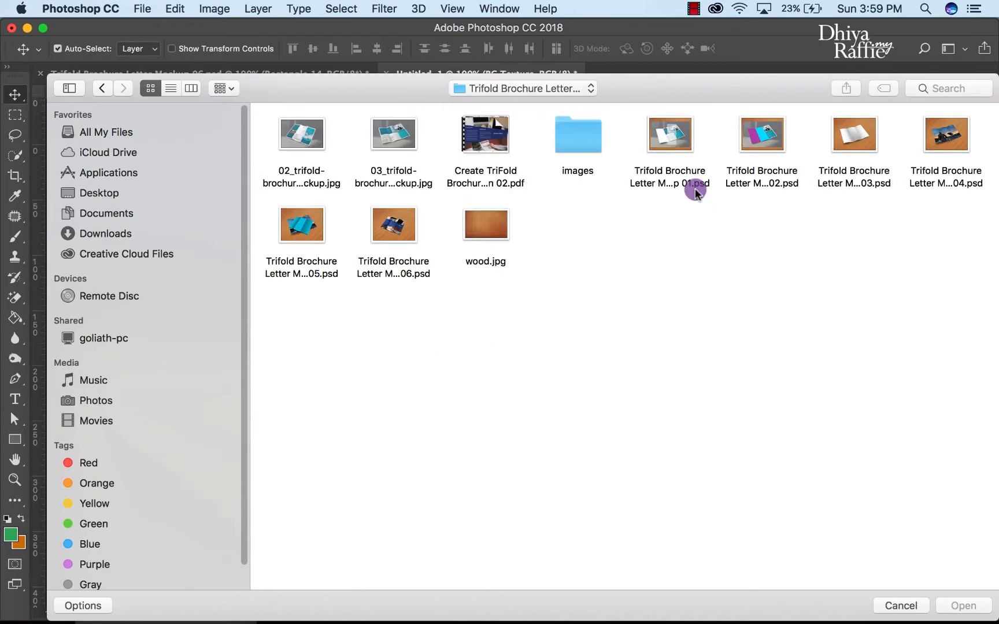
{"action": "left_click", "coordinate": [483, 225]}
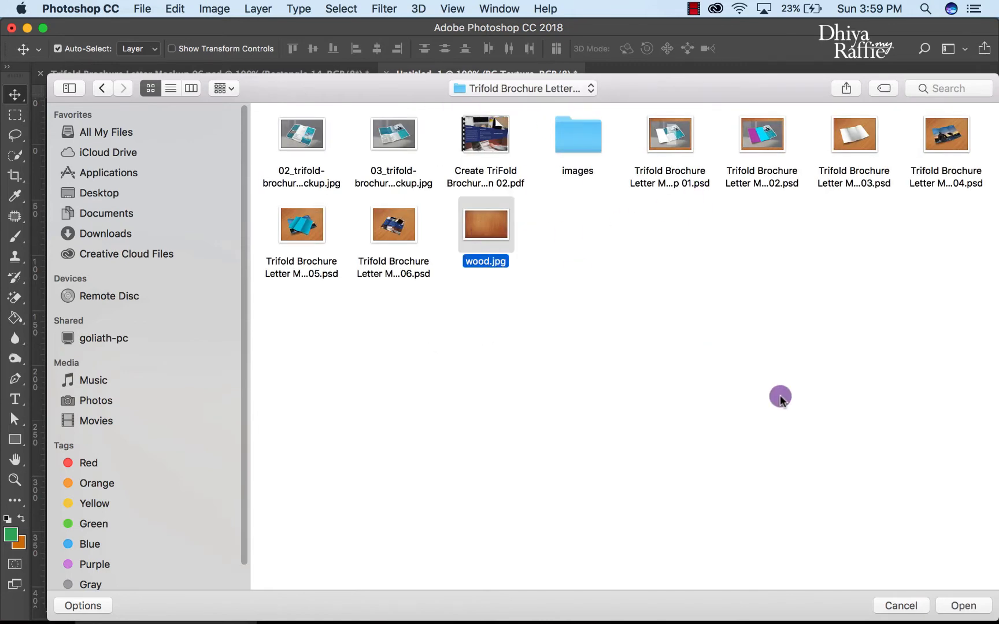
{"action": "left_click", "coordinate": [964, 606]}
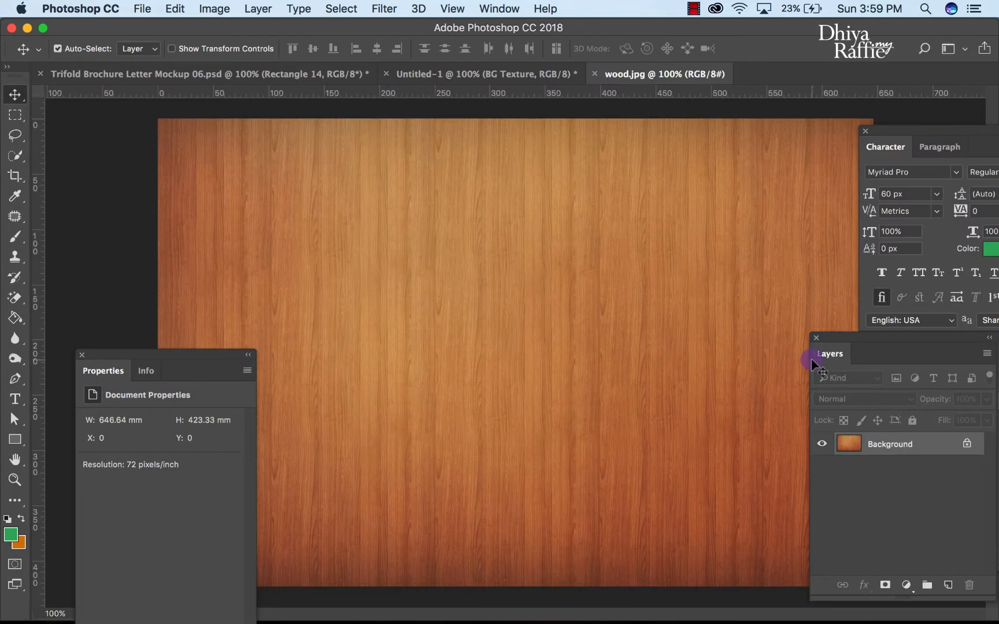
- Duplicate the Background layer of wood.jpg into the Untitled-1 document and return to that document
{"action": "right_click", "coordinate": [878, 444]}
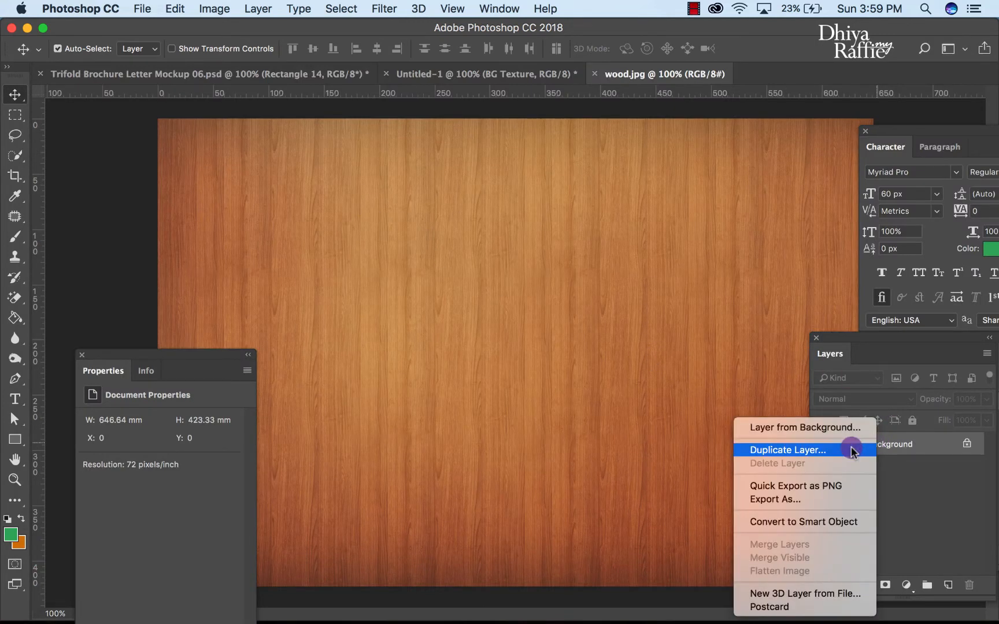
{"action": "left_click", "coordinate": [850, 451]}
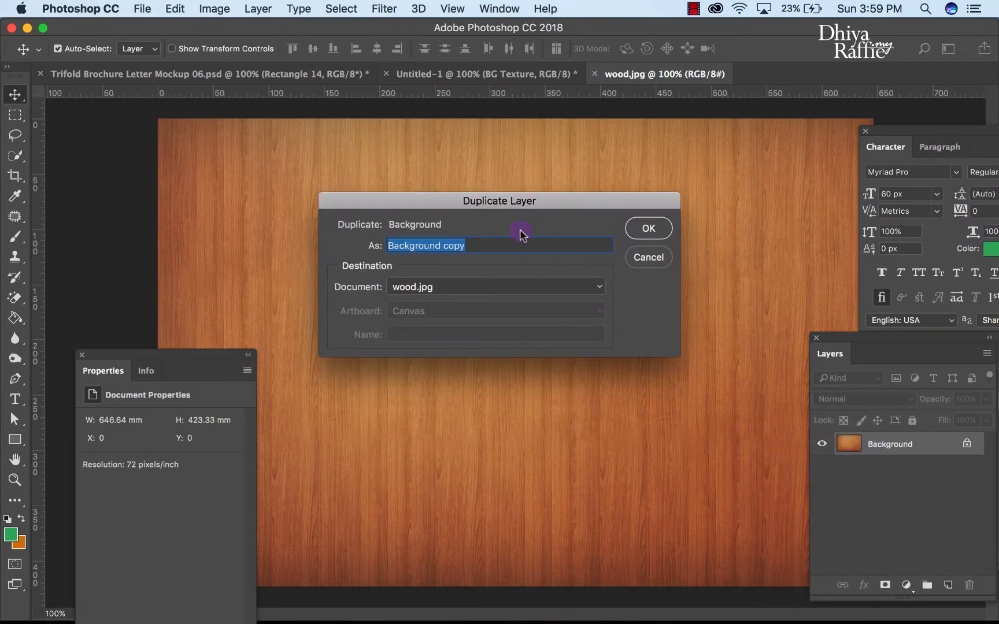
{"action": "left_click", "coordinate": [463, 285]}
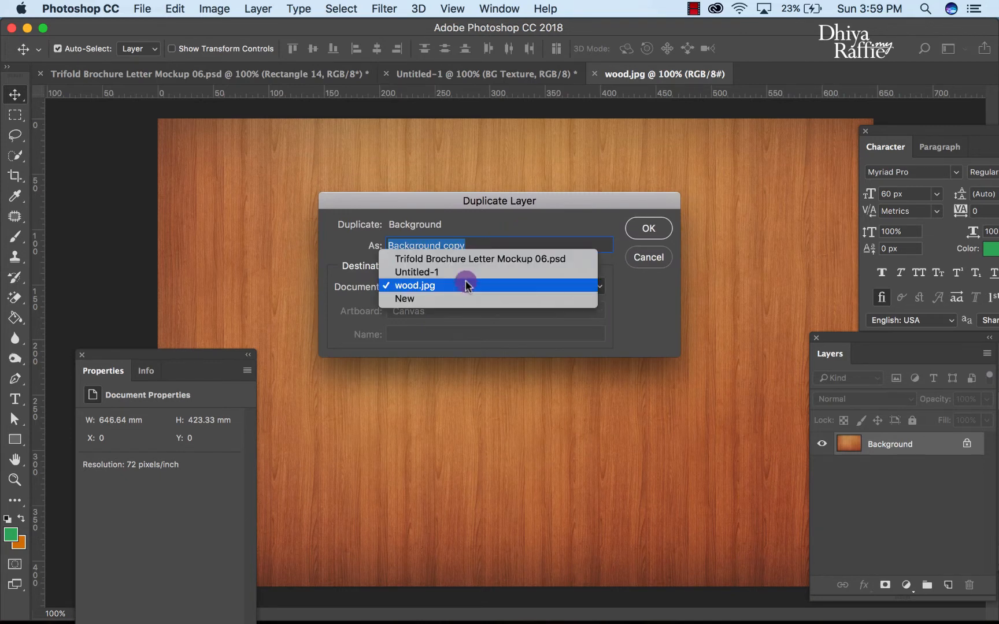
{"action": "left_click", "coordinate": [471, 271]}
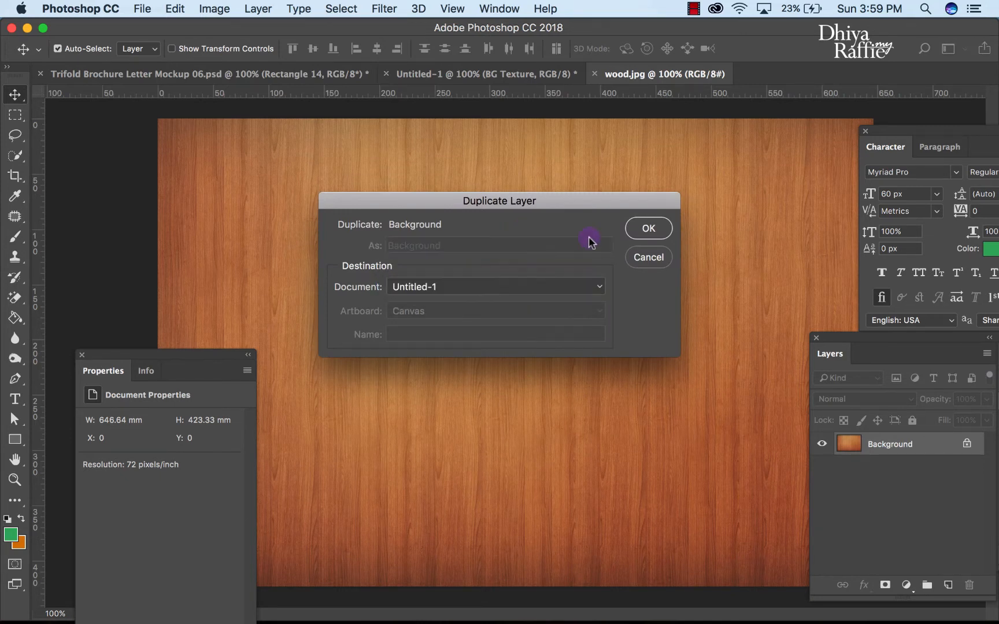
{"action": "left_click", "coordinate": [642, 229]}
{"action": "left_click", "coordinate": [504, 73]}
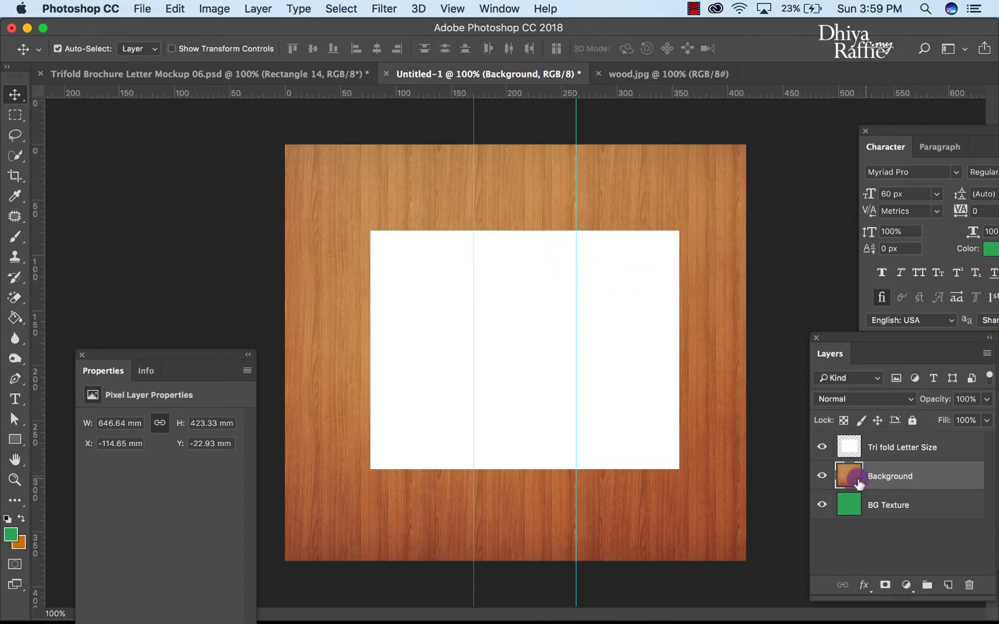
- Convert the imported wood Background layer in Untitled-1 to a smart object
{"action": "left_click", "coordinate": [822, 478]}
{"action": "left_click", "coordinate": [822, 477]}
{"action": "right_click", "coordinate": [887, 480]}
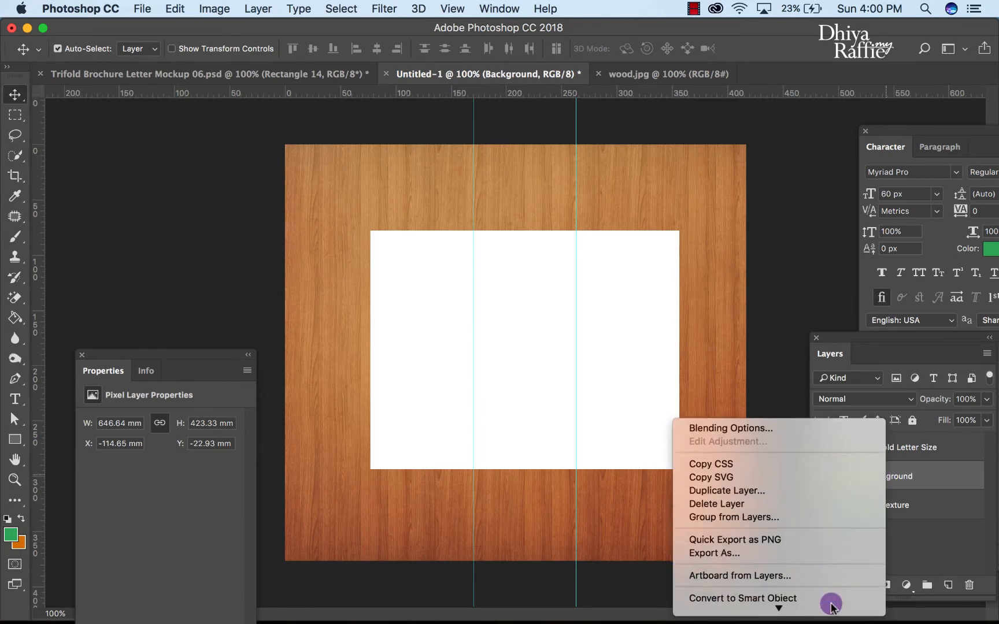
{"action": "left_click", "coordinate": [820, 519]}
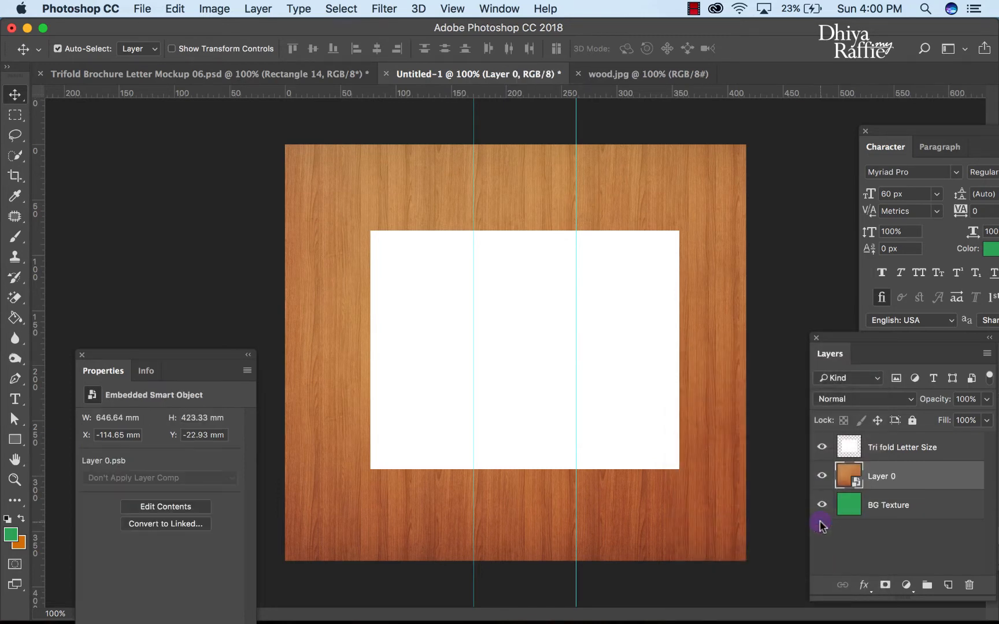
{"action": "key", "text": "super+minus"}
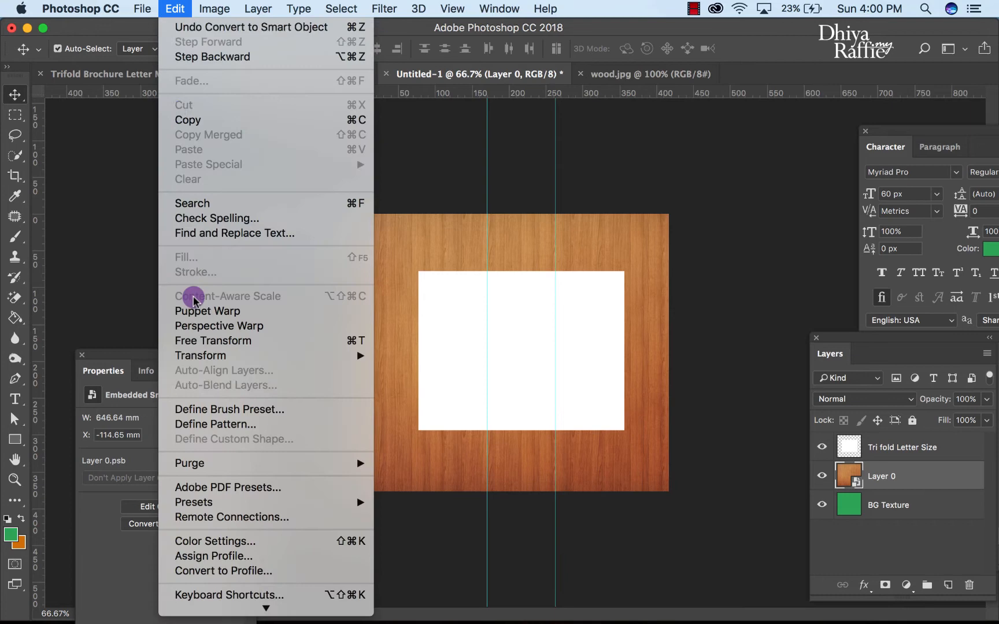
- Distort the wood layer with Free Transform so its grain runs diagonally and it still covers the whole canvas
{"action": "left_click", "coordinate": [192, 341]}
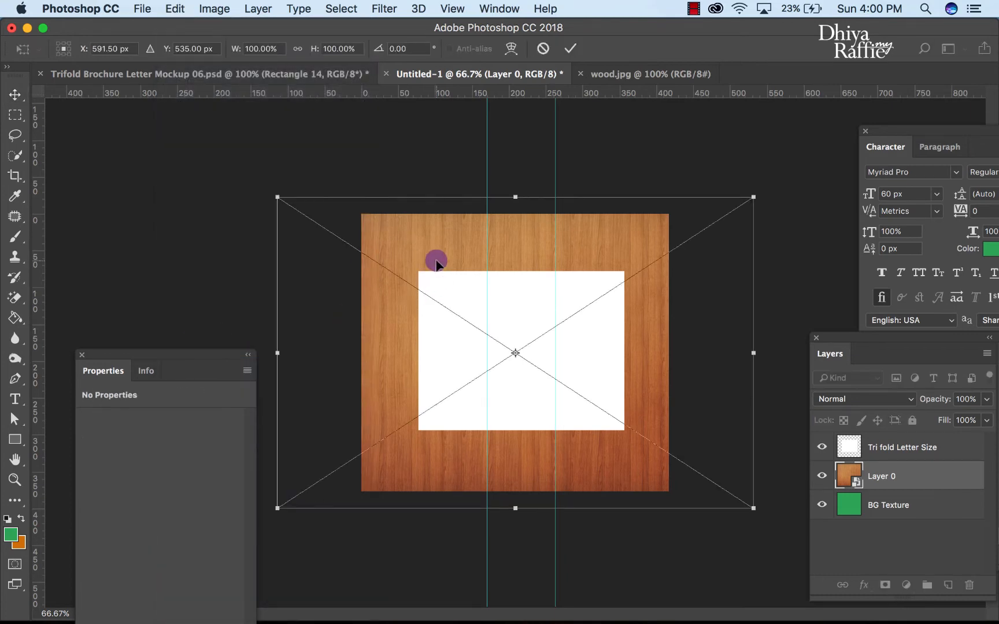
{"action": "right_click", "coordinate": [448, 231]}
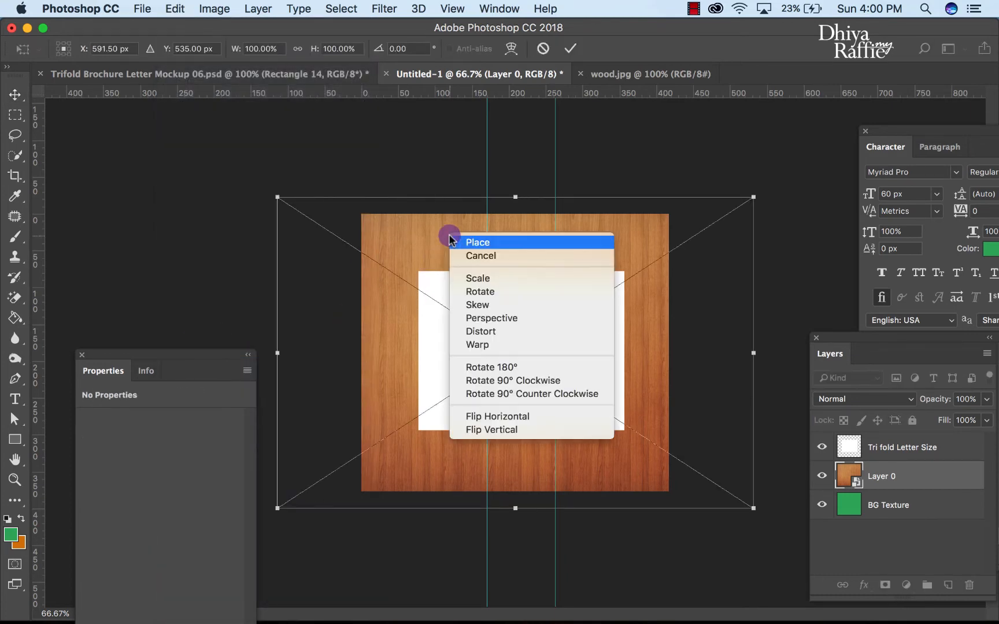
{"action": "left_click", "coordinate": [503, 334]}
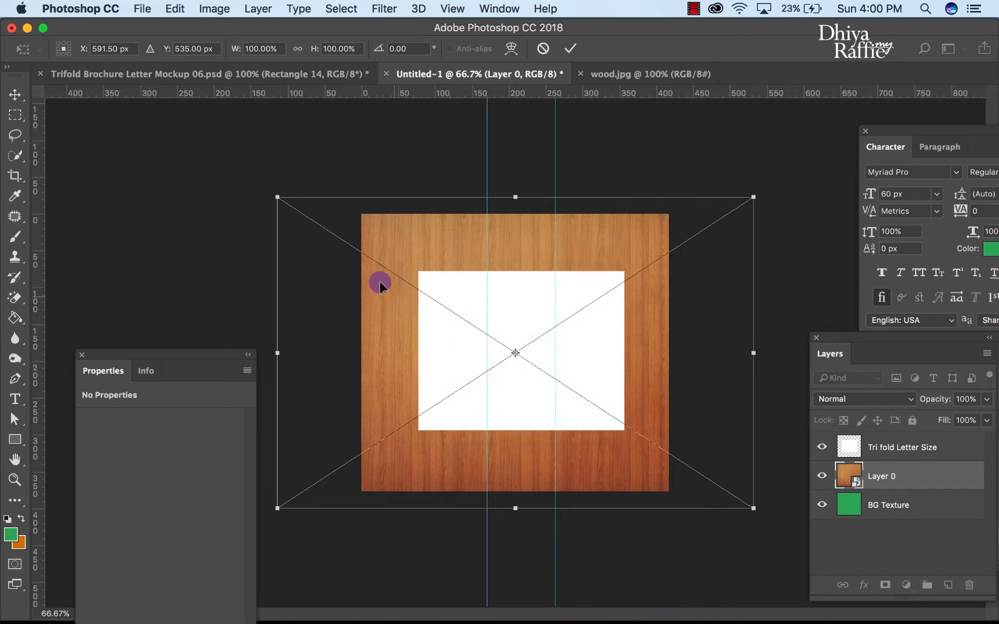
{"action": "left_click_drag", "start_coordinate": [276, 196], "coordinate": [448, 118]}
{"action": "left_click_drag", "start_coordinate": [280, 509], "coordinate": [181, 299]}
{"action": "left_click_drag", "start_coordinate": [755, 508], "coordinate": [382, 617]}
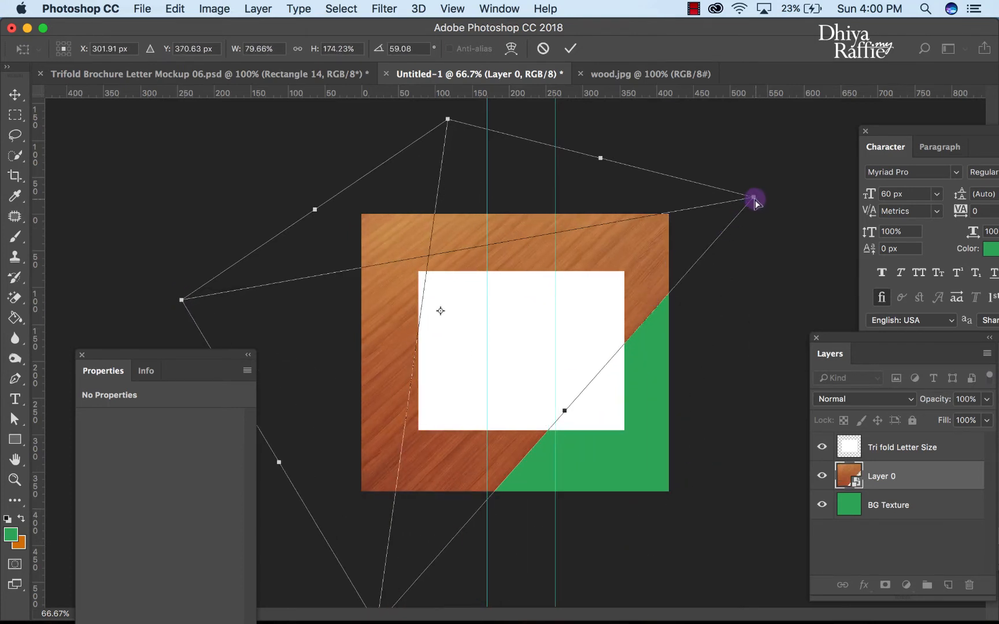
{"action": "left_click_drag", "start_coordinate": [755, 200], "coordinate": [913, 360]}
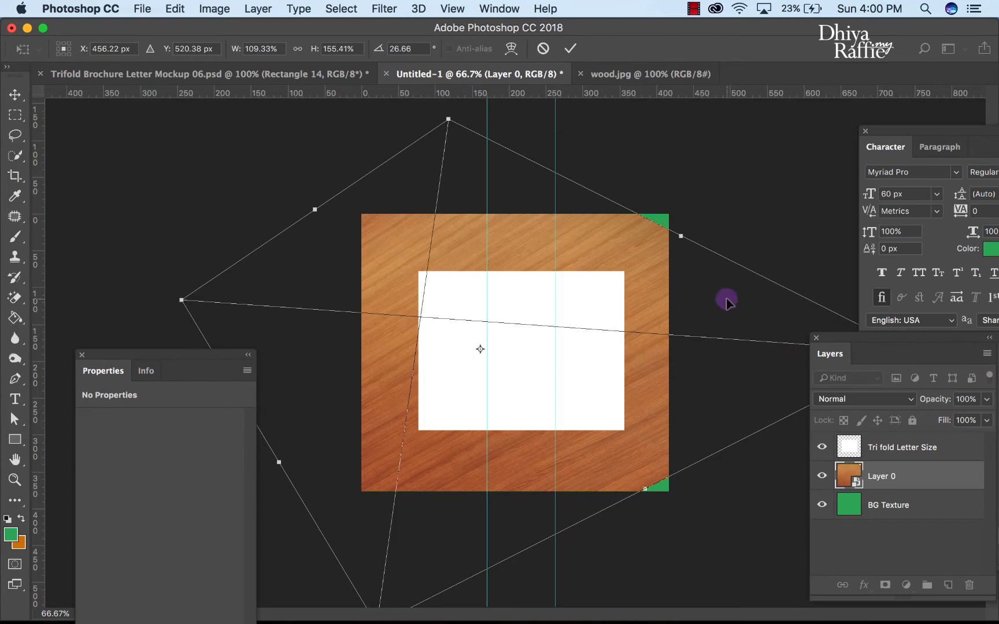
{"action": "left_click_drag", "start_coordinate": [448, 119], "coordinate": [593, 71]}
{"action": "left_click_drag", "start_coordinate": [644, 493], "coordinate": [663, 511]}
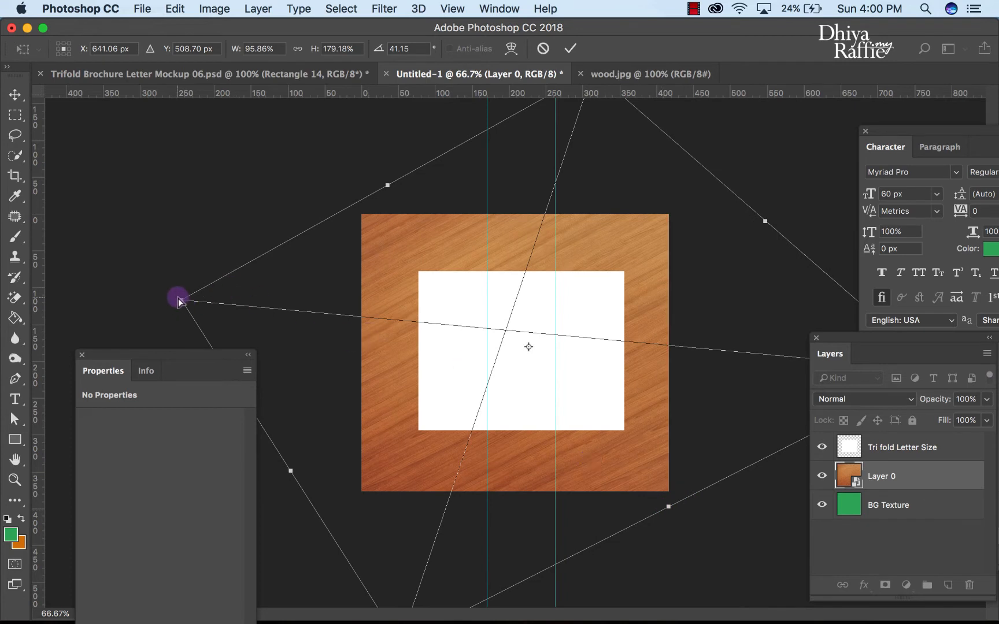
{"action": "left_click_drag", "start_coordinate": [178, 298], "coordinate": [156, 280]}
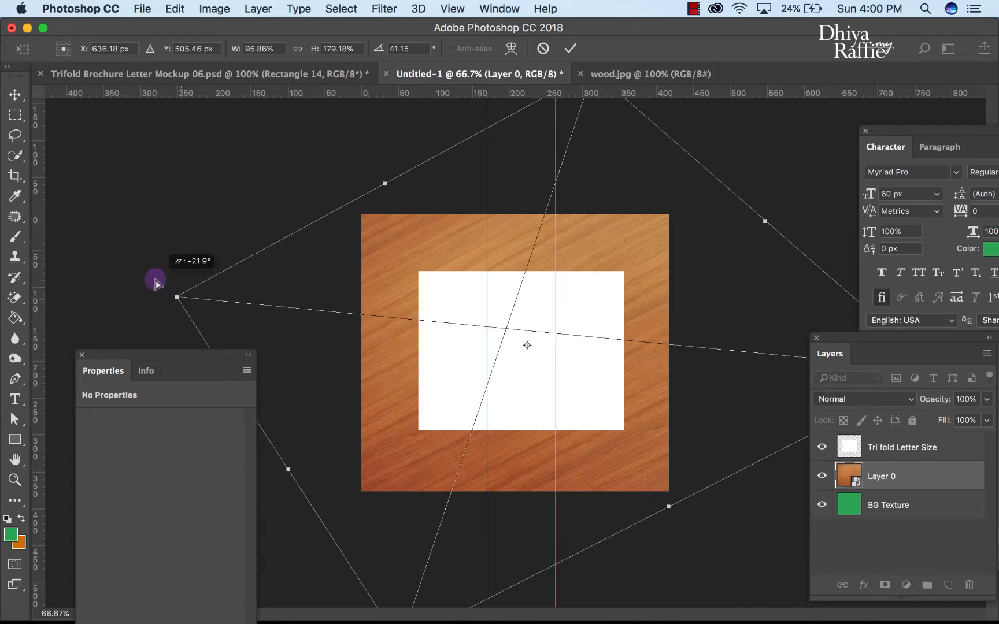
{"action": "left_click", "coordinate": [569, 51]}
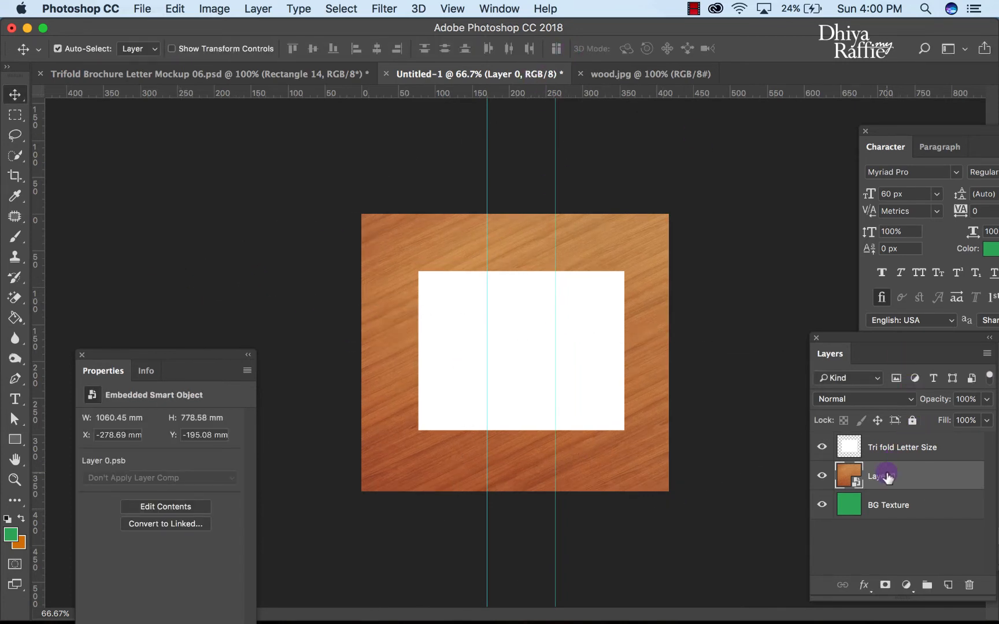
- Rename the wood smart object layer as BG Texture and delete the green layer beneath it
{"action": "type", "text": "BG Texture"}
{"action": "key", "text": "Return"}
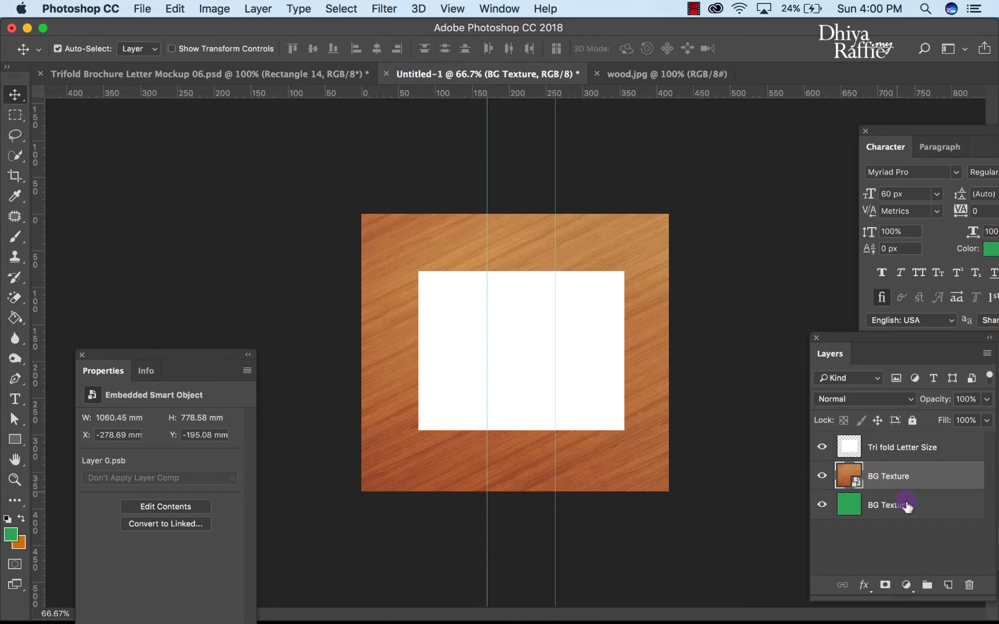
{"action": "left_click", "coordinate": [822, 476]}
{"action": "left_click", "coordinate": [823, 475]}
{"action": "left_click", "coordinate": [855, 507]}
{"action": "left_click", "coordinate": [969, 585]}
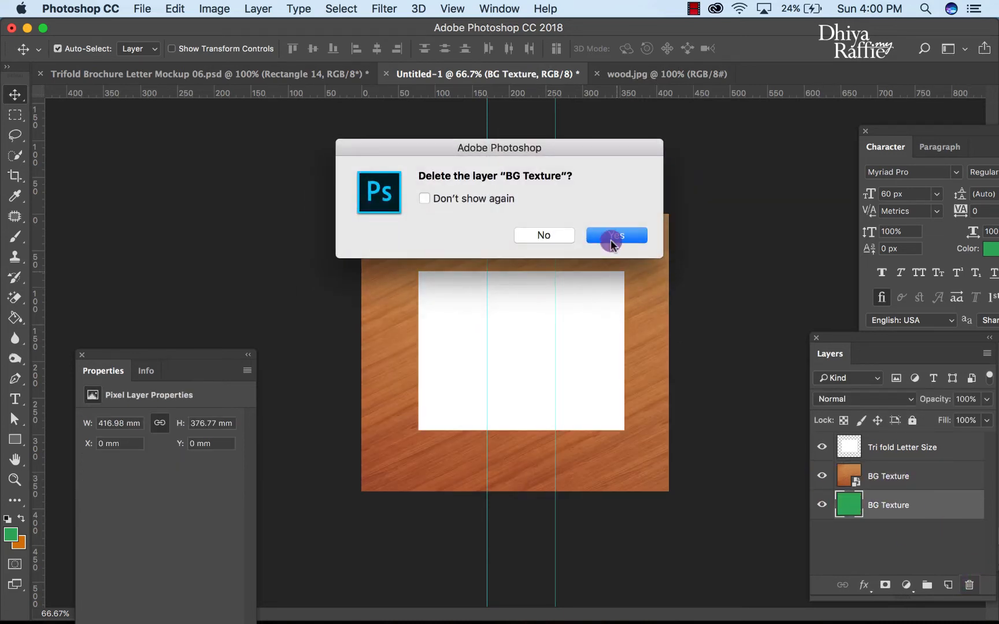
{"action": "left_click", "coordinate": [611, 237]}
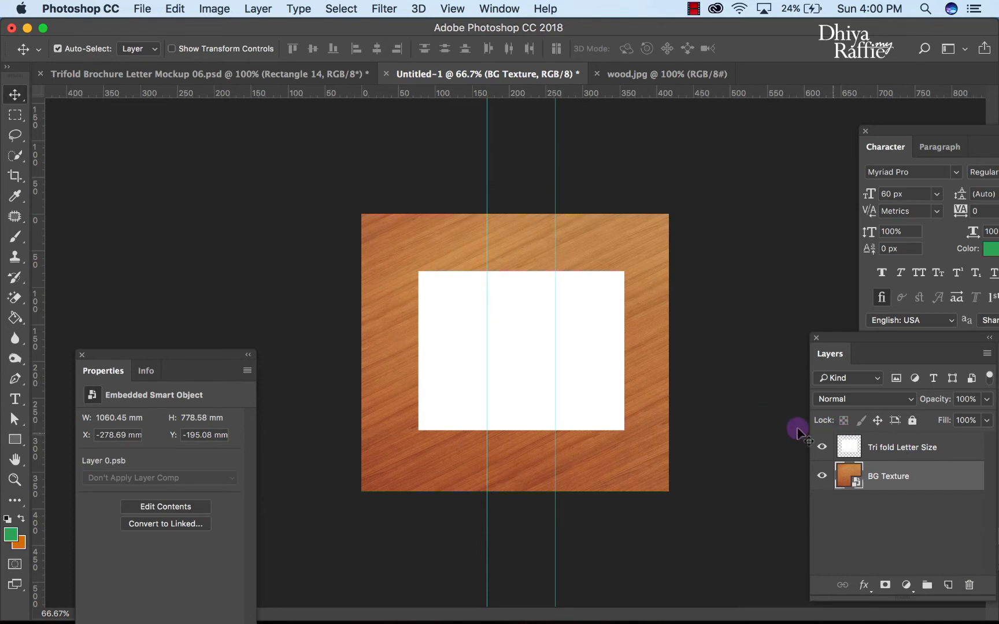
- Draw a green rectangle of about 265 by 615 px over the white sheet's left panel, up to the first fold guide
{"action": "left_click", "coordinate": [850, 446]}
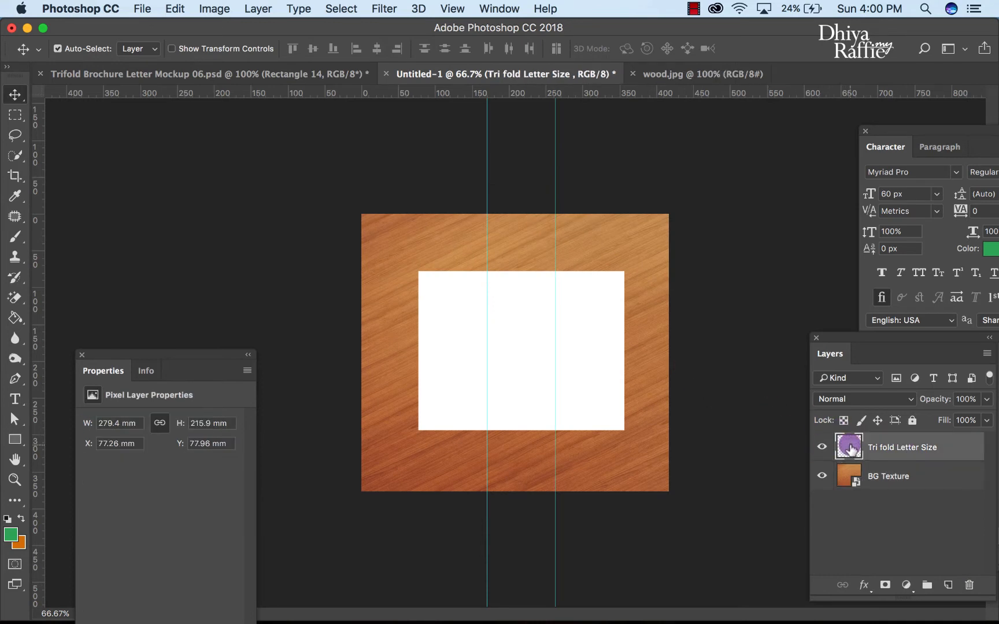
{"action": "key", "text": "super+1"}
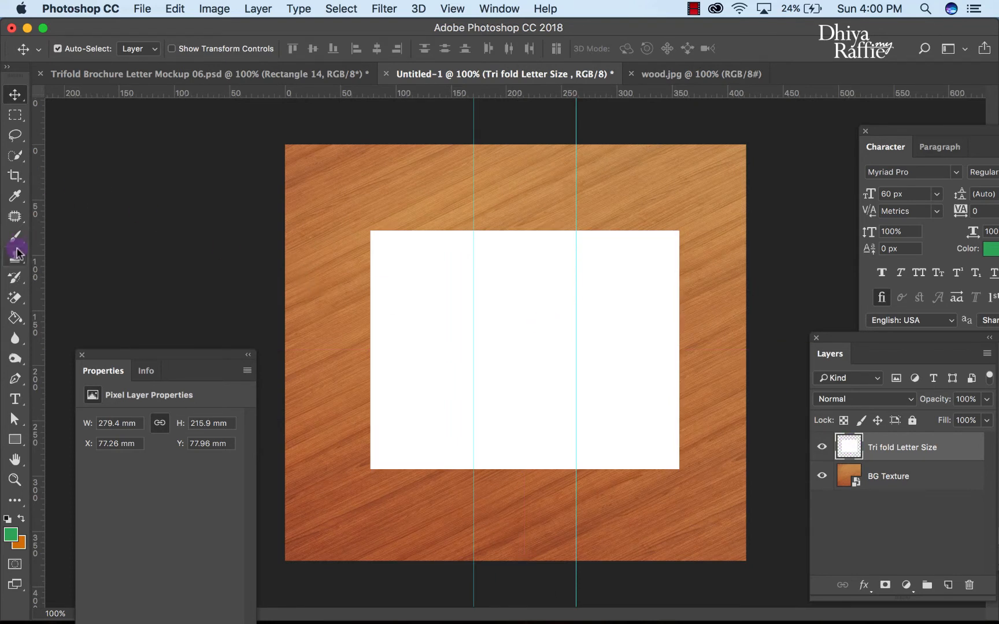
{"action": "left_click", "coordinate": [15, 443]}
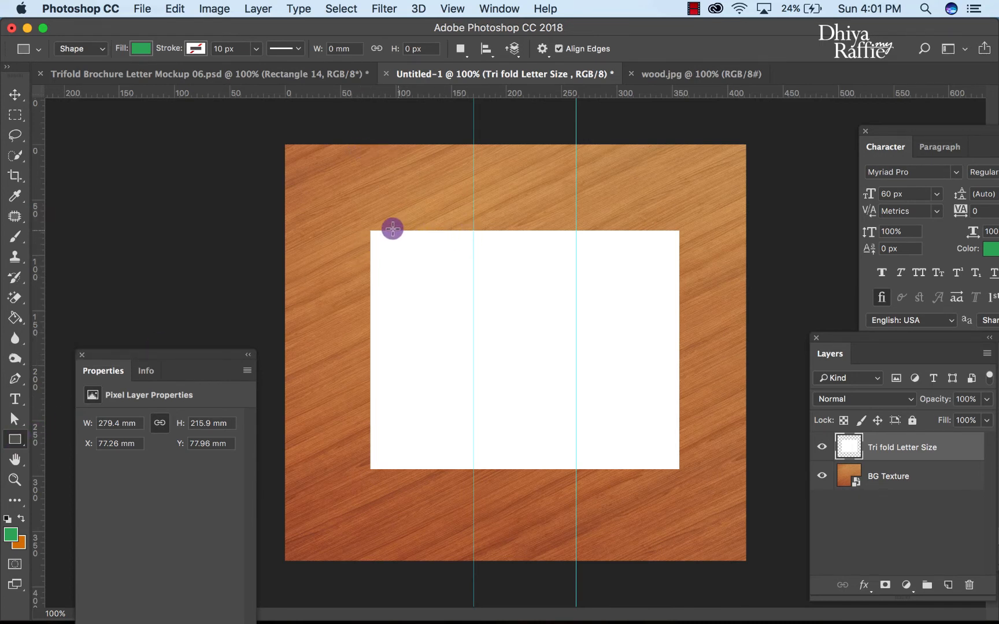
{"action": "left_click_drag", "start_coordinate": [371, 230], "coordinate": [473, 470]}
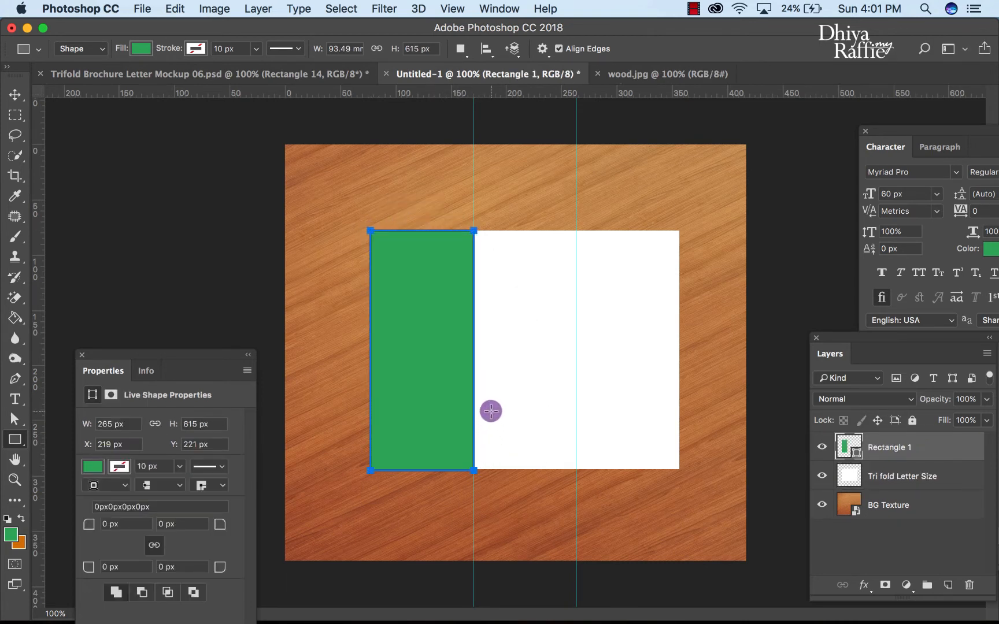
- Set the green rectangle's width to 93.13 mm
{"action": "right_click", "coordinate": [345, 51]}
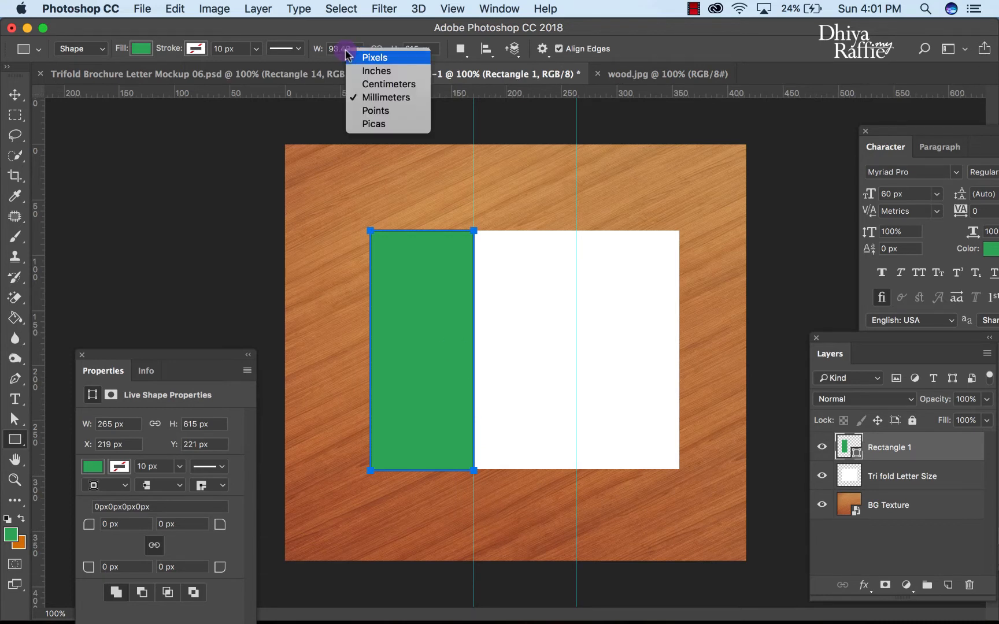
{"action": "left_click", "coordinate": [373, 98]}
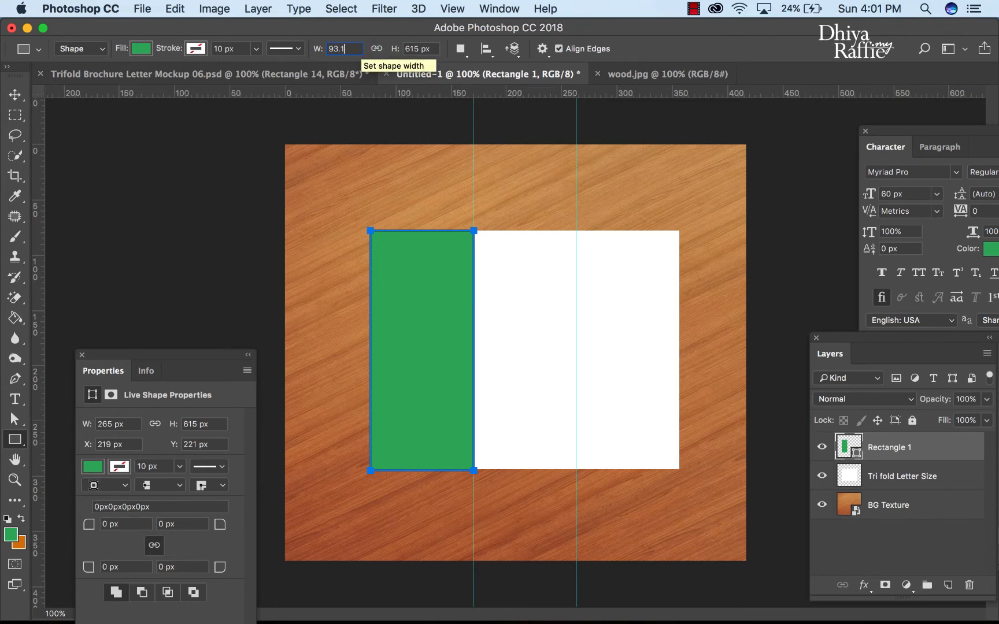
{"action": "key", "text": "Tab"}
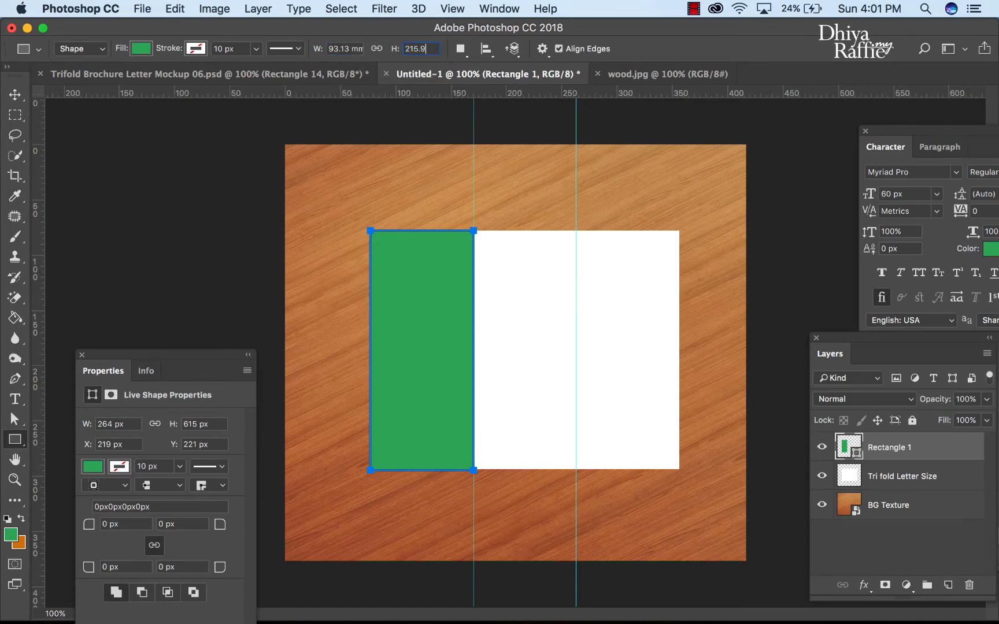
- Set the green rectangle's height to 215.9 mm, using millimetres as the unit
{"action": "type", "text": "215.9"}
{"action": "key", "text": "Tab"}
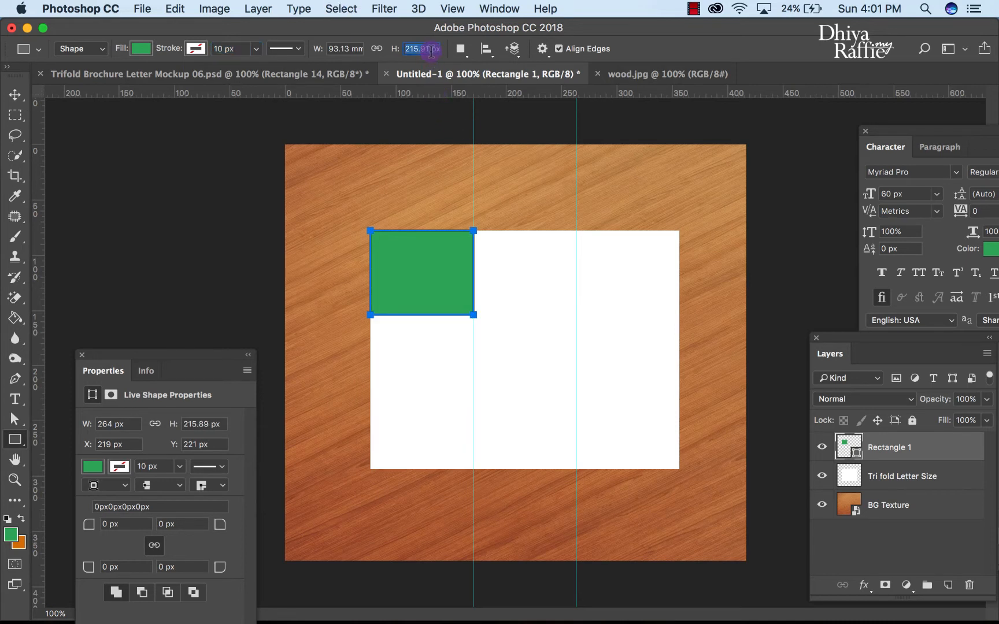
{"action": "right_click", "coordinate": [431, 50]}
{"action": "left_click", "coordinate": [448, 135]}
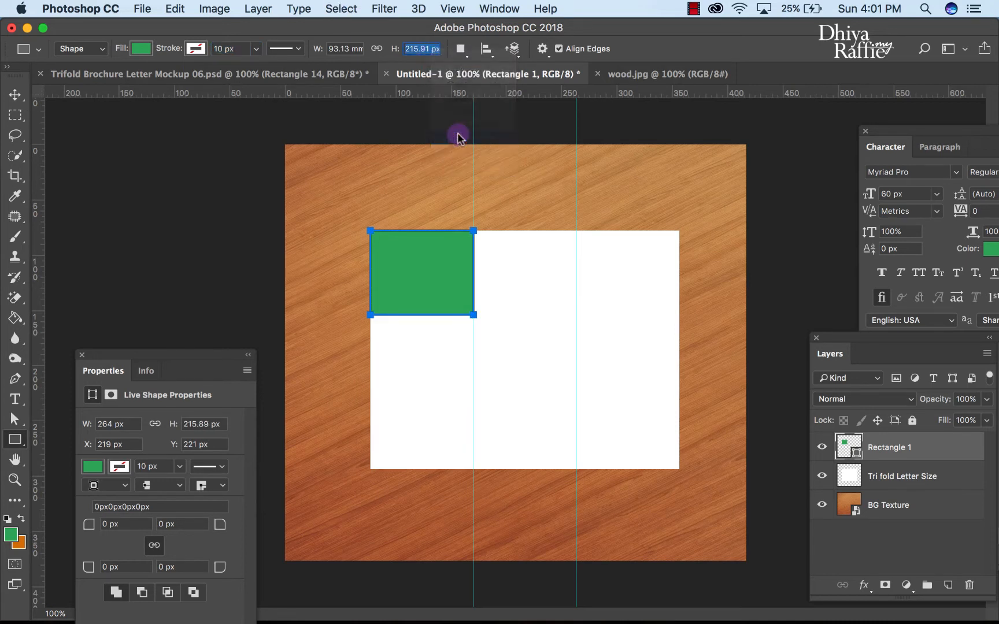
{"action": "right_click", "coordinate": [425, 50]}
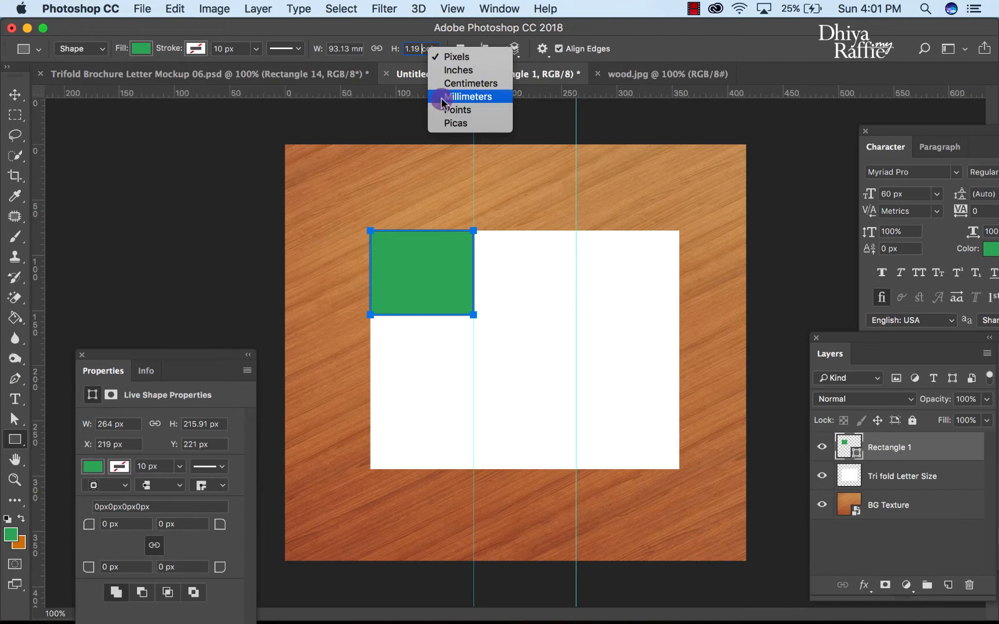
{"action": "left_click", "coordinate": [441, 95]}
{"action": "left_click", "coordinate": [421, 48]}
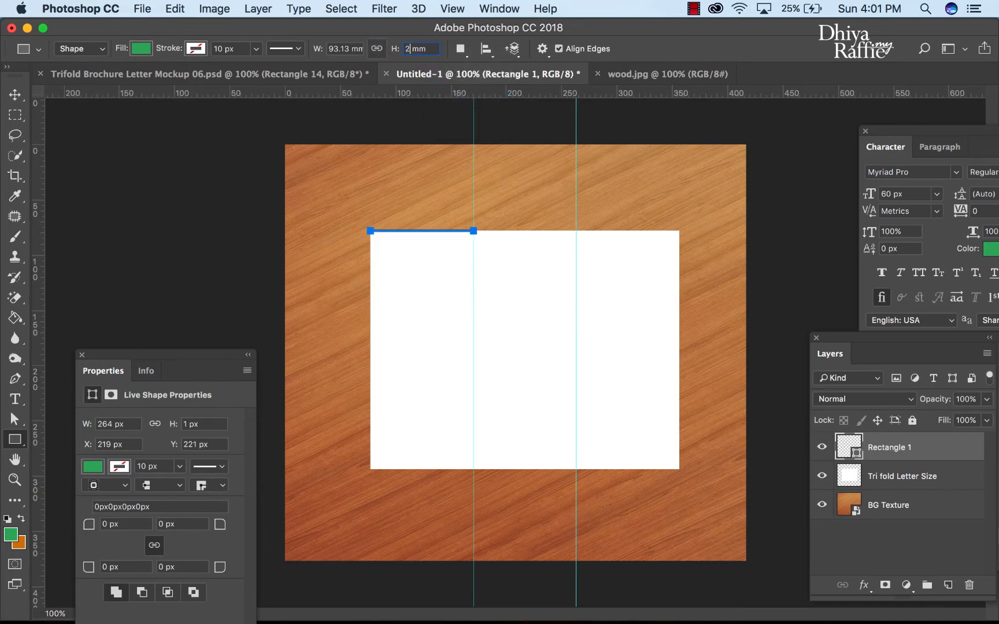
{"action": "type", "text": "215"}
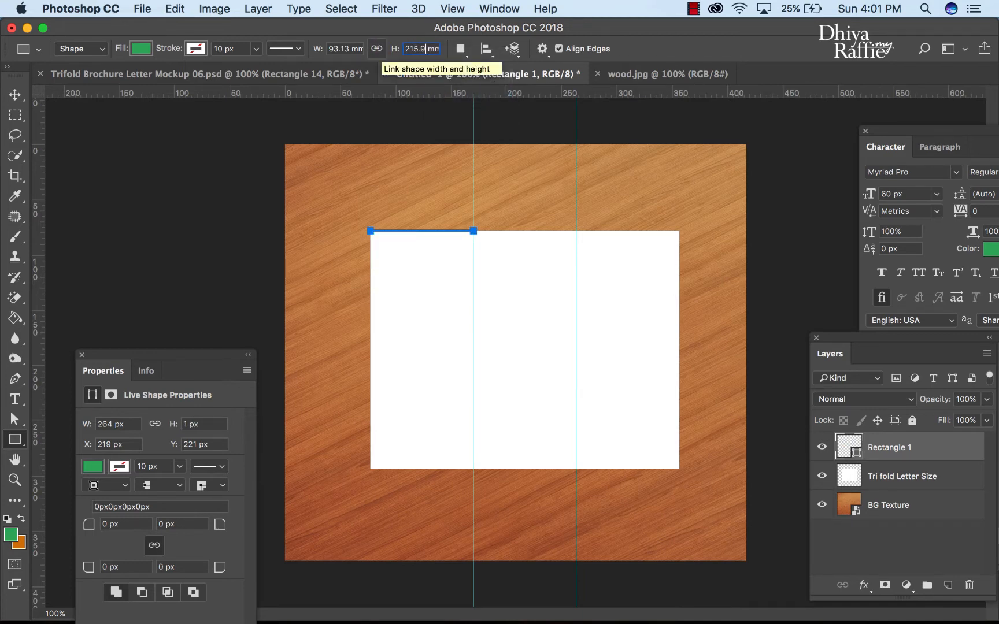
{"action": "type", "text": ".9"}
{"action": "key", "text": "Return"}
{"action": "left_click", "coordinate": [16, 96]}
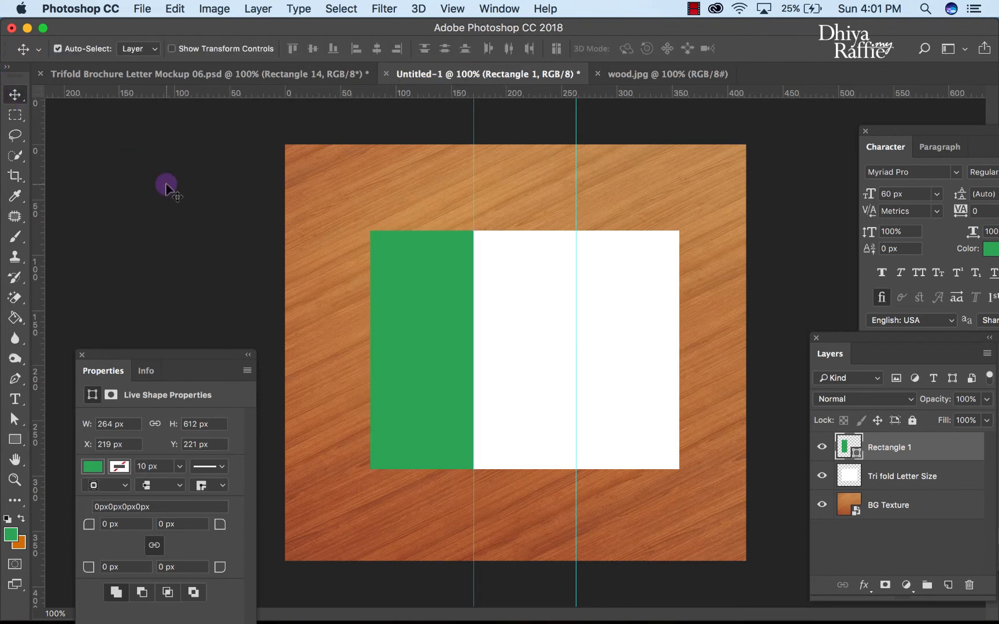
- Convert the Rectangle 1 layer to a smart object
{"action": "right_click", "coordinate": [892, 452]}
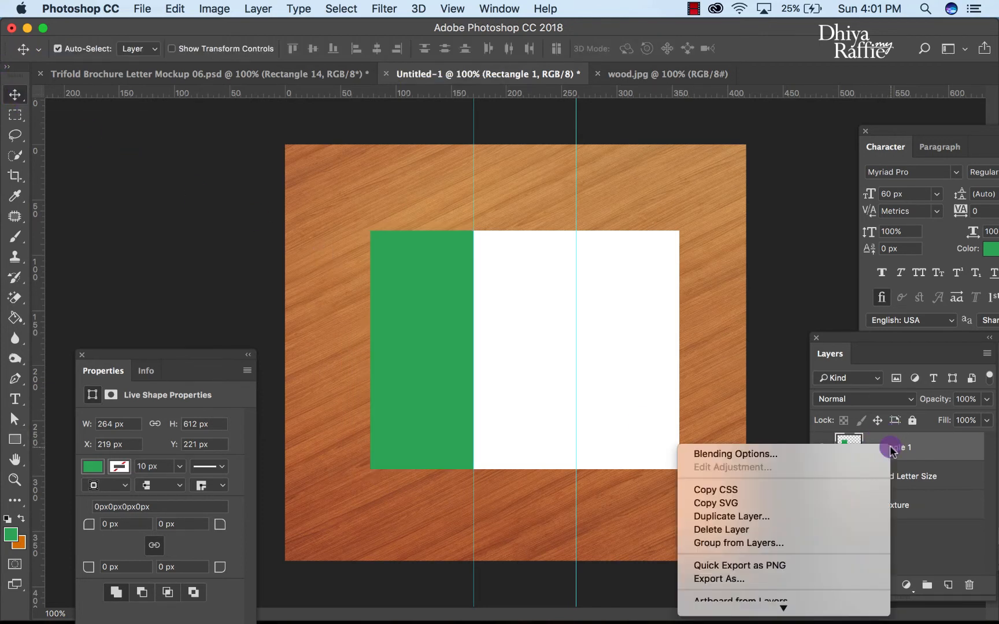
{"action": "mouse_move", "coordinate": [814, 613]}
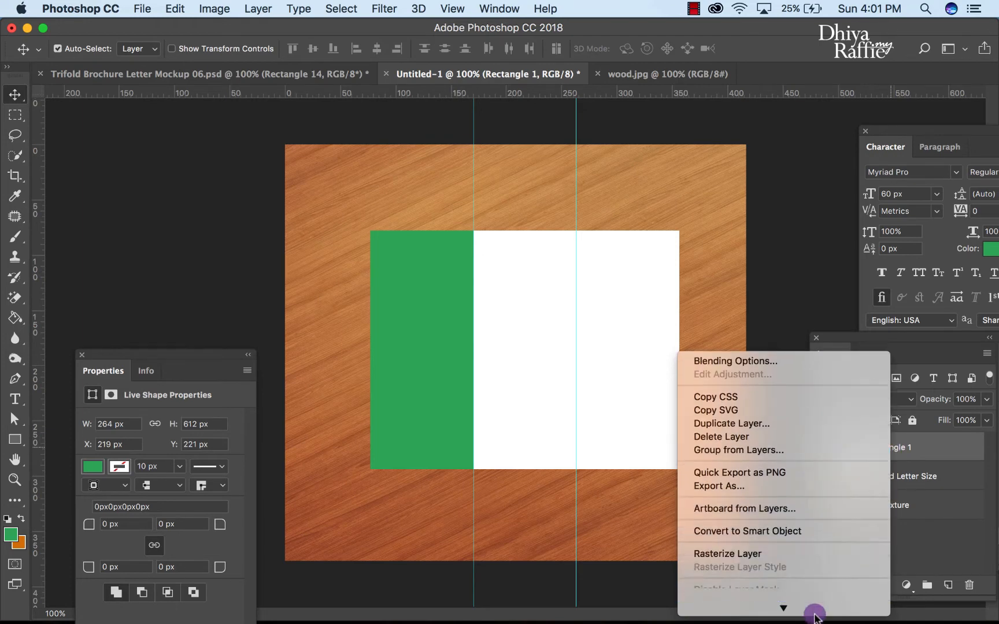
{"action": "left_click", "coordinate": [820, 495]}
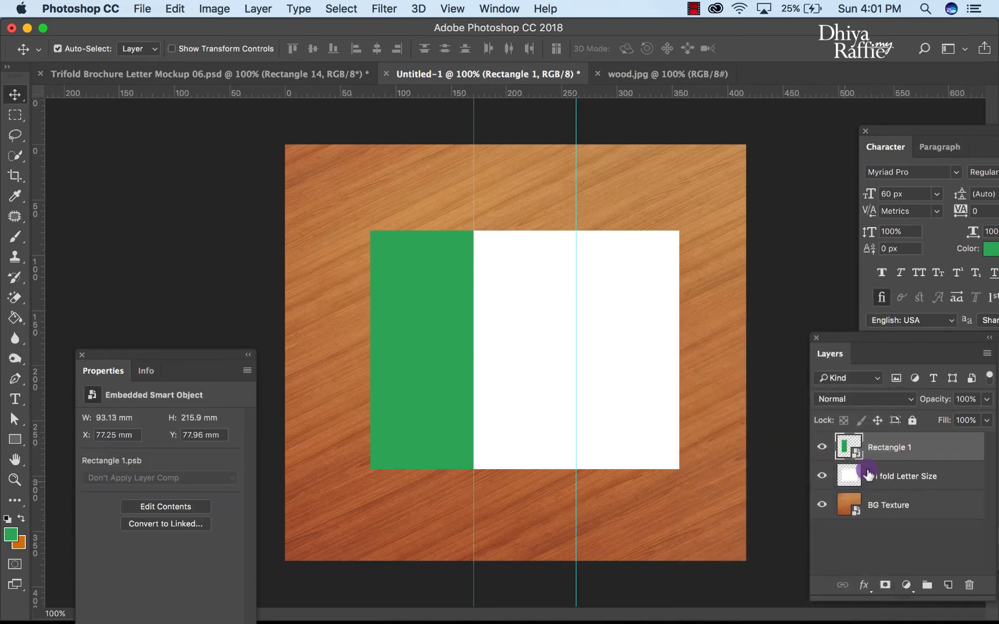
- Create an independent smart object copy of Rectangle 1 and move it onto the middle panel between the two fold guides
{"action": "right_click", "coordinate": [891, 452]}
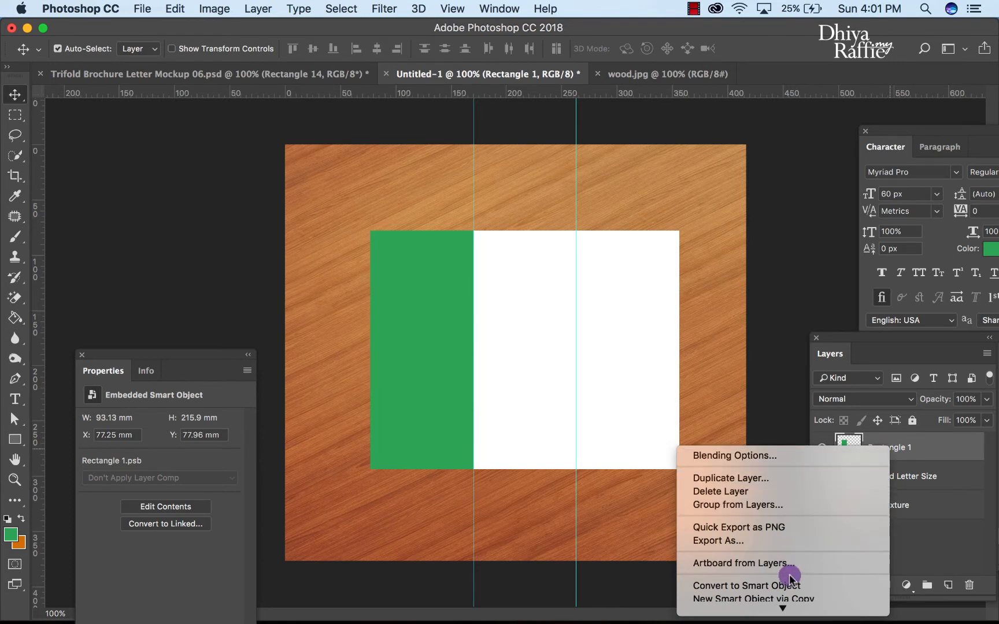
{"action": "mouse_move", "coordinate": [788, 607]}
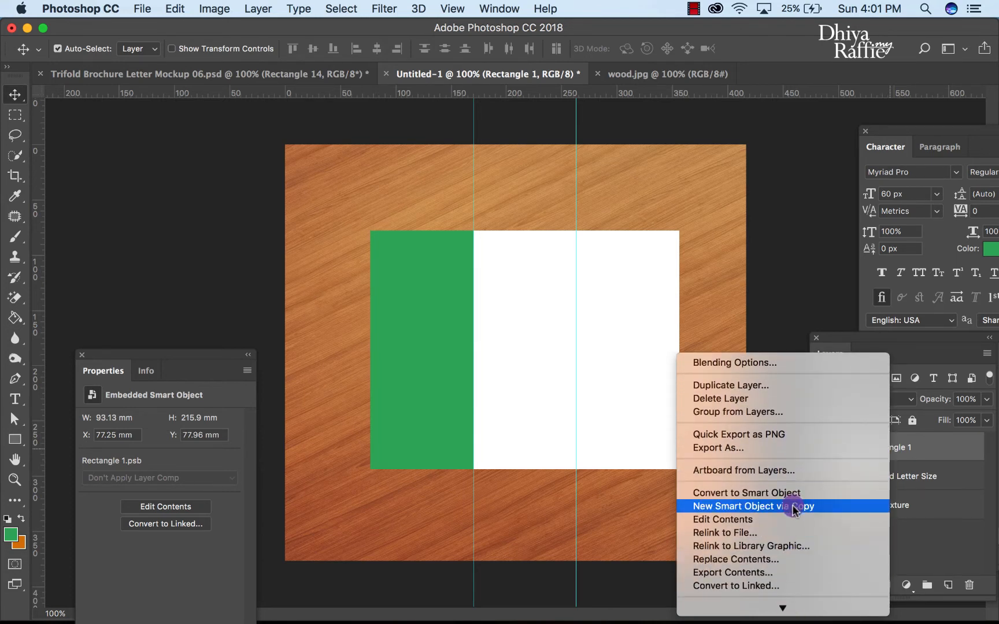
{"action": "left_click", "coordinate": [791, 506]}
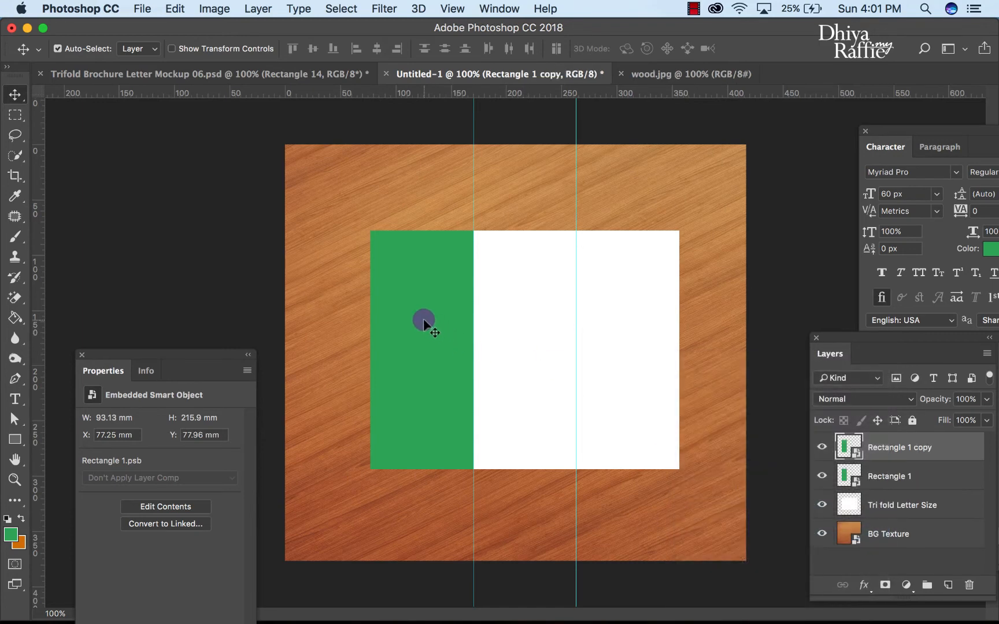
{"action": "left_click_drag", "start_coordinate": [423, 318], "coordinate": [526, 320]}
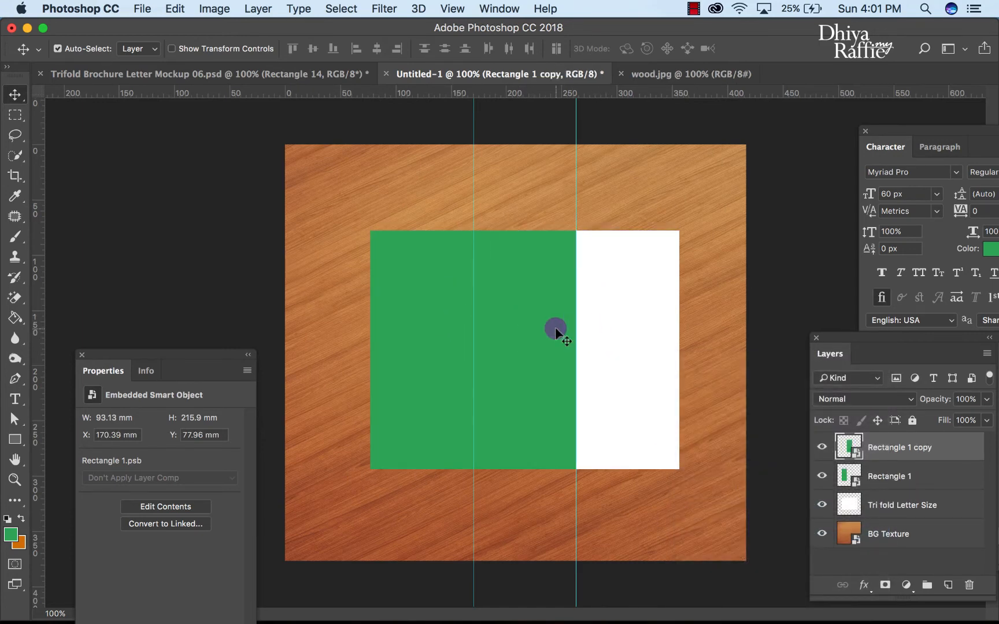
- Create another independent smart object copy from the middle panel and move it onto the sheet's right panel
{"action": "right_click", "coordinate": [876, 447]}
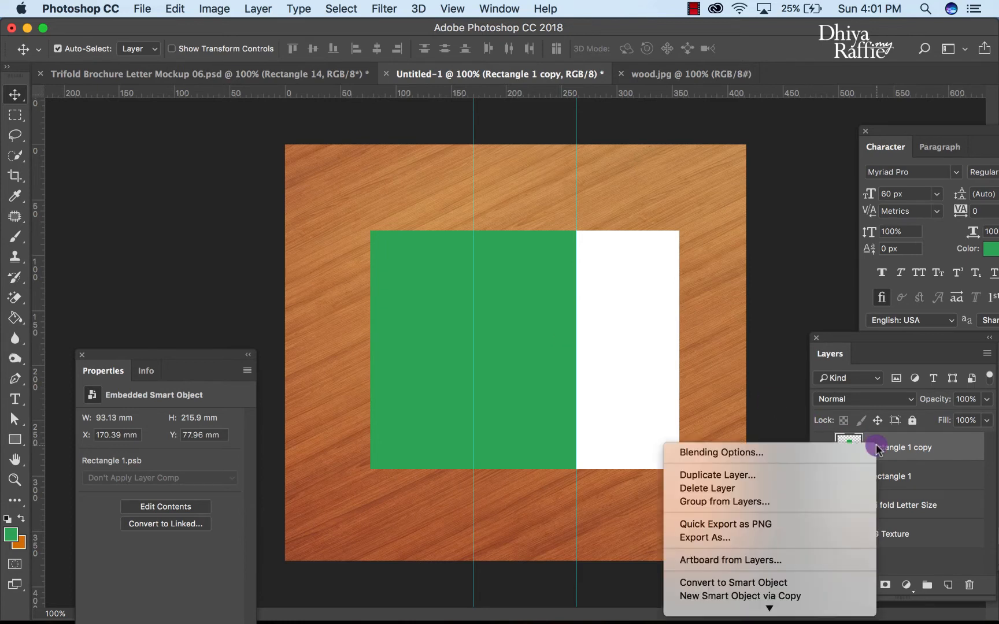
{"action": "left_click", "coordinate": [780, 593]}
{"action": "left_click_drag", "start_coordinate": [513, 331], "coordinate": [613, 323]}
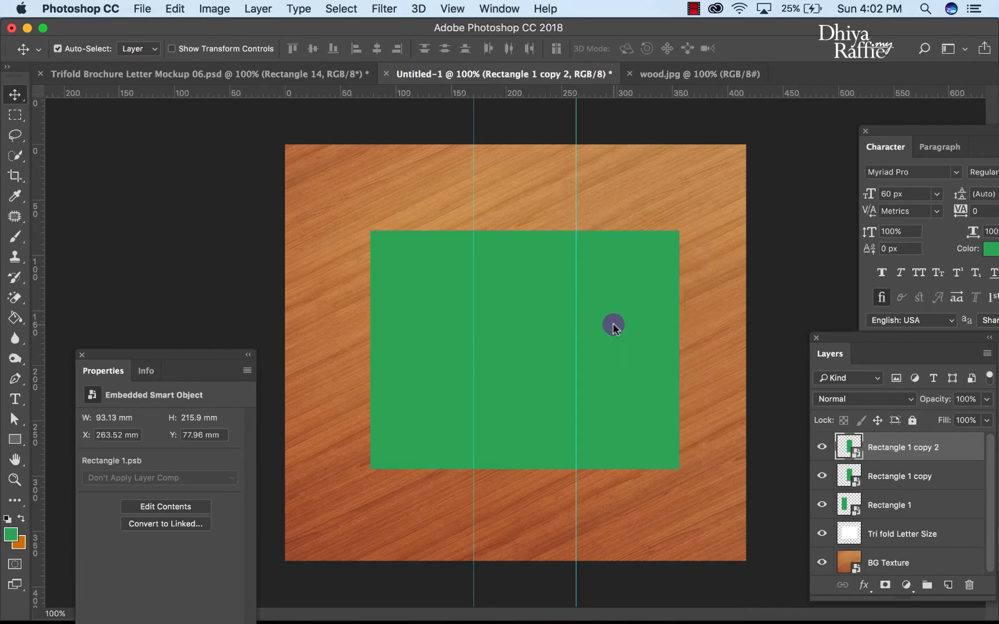
- Rename the left panel's Rectangle 1 layer as Left Section
{"action": "left_click", "coordinate": [890, 506]}
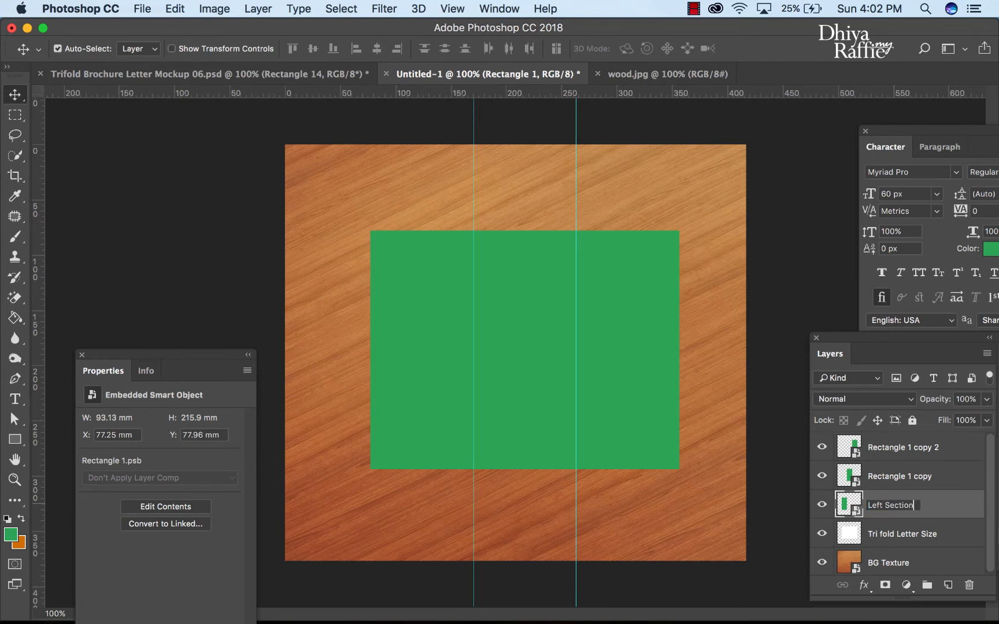
{"action": "key", "text": "Return"}
- Rename the middle panel's Rectangle 1 copy layer as Middle Section
{"action": "left_click", "coordinate": [893, 476]}
{"action": "right_click", "coordinate": [893, 477]}
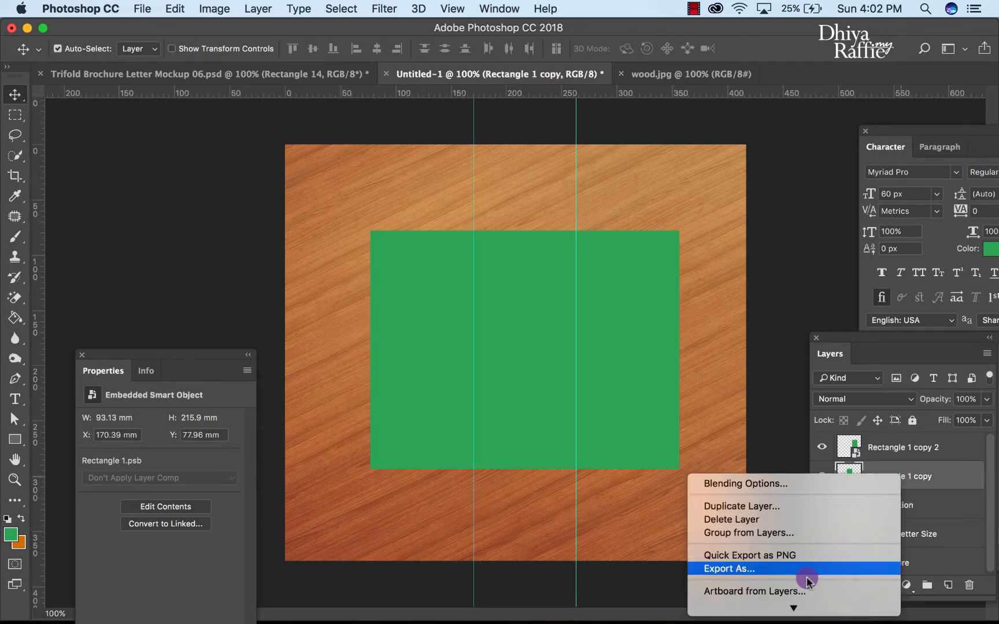
{"action": "mouse_move", "coordinate": [795, 599]}
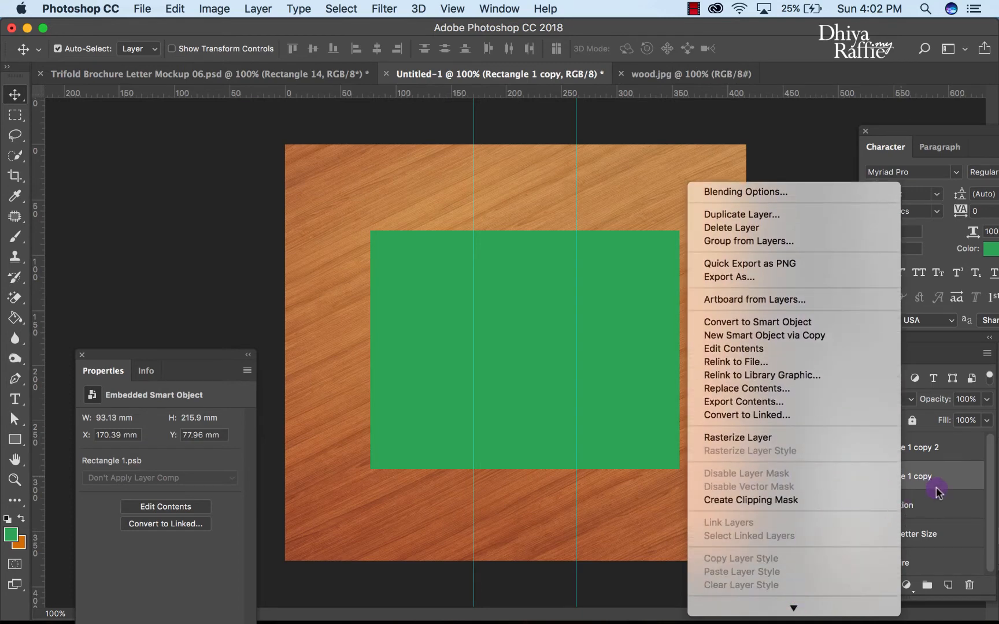
{"action": "left_click", "coordinate": [937, 492]}
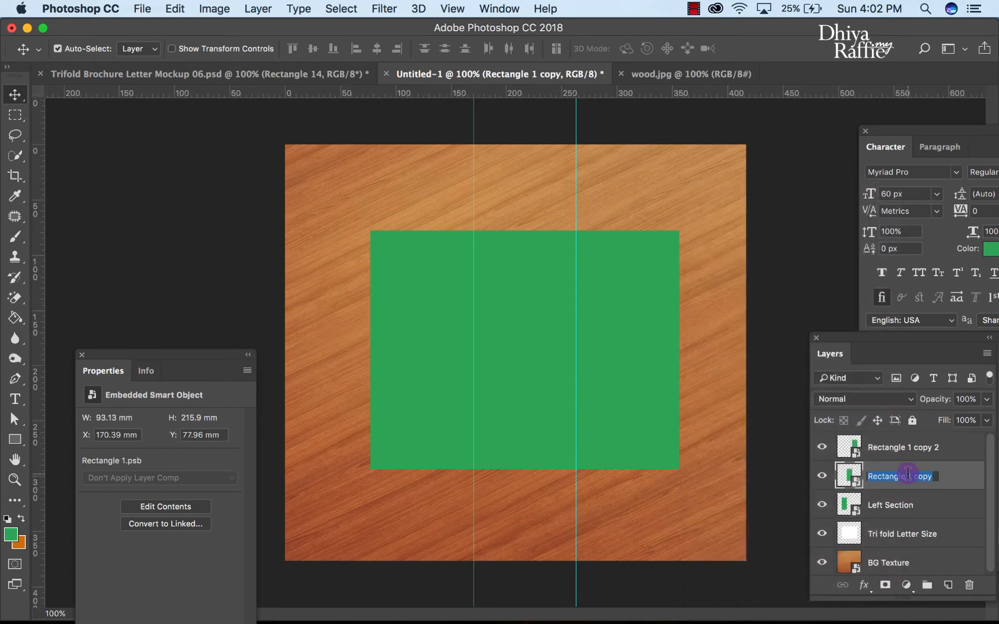
{"action": "type", "text": "Middle Section"}
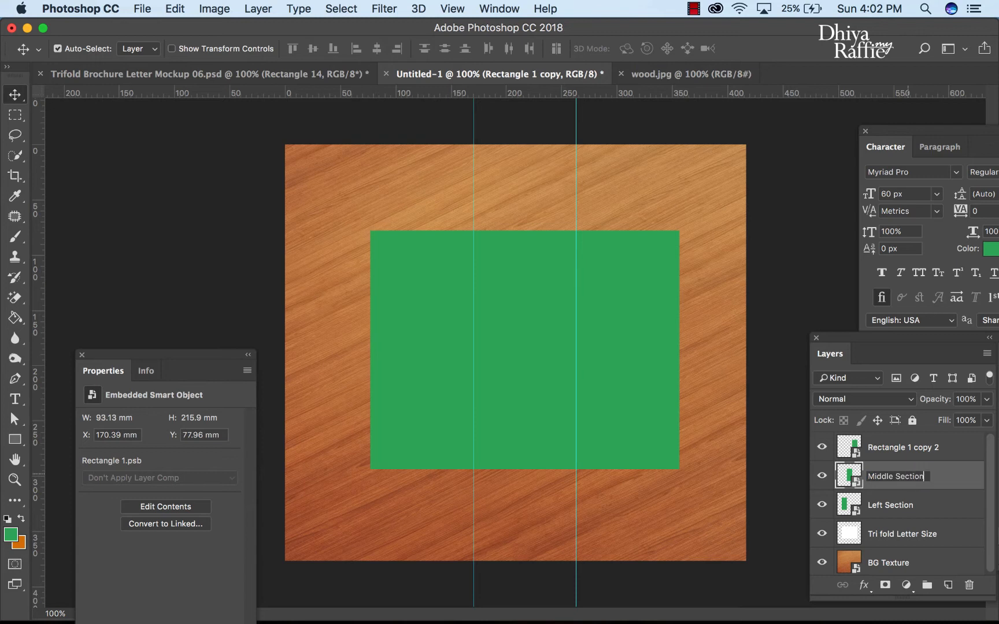
{"action": "key", "text": "Return"}
- Rename the right panel's Rectangle 1 copy 2 layer as Right Section
{"action": "double_click", "coordinate": [907, 447]}
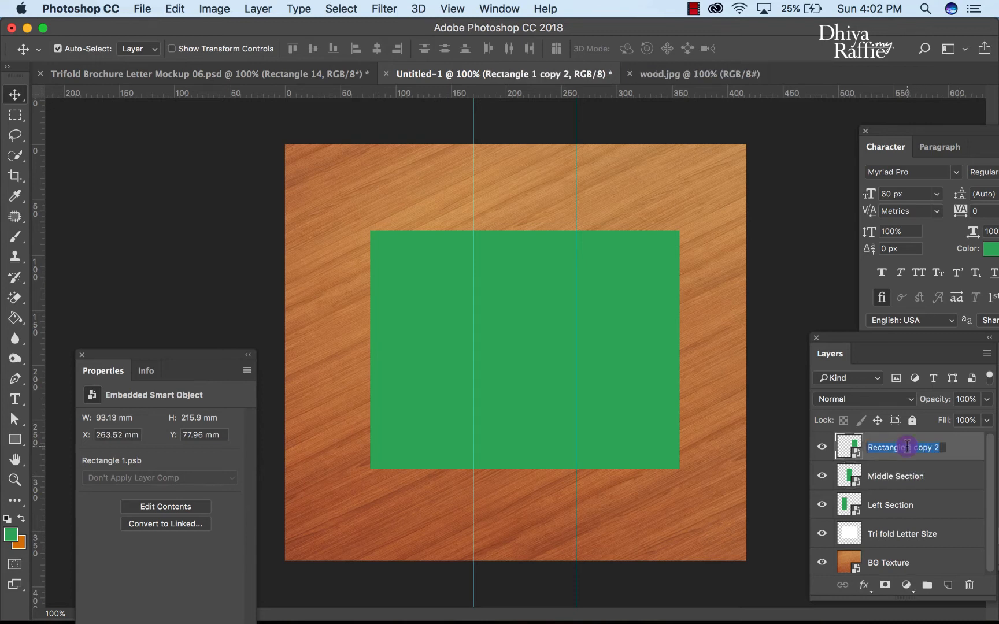
{"action": "type", "text": "Right Section"}
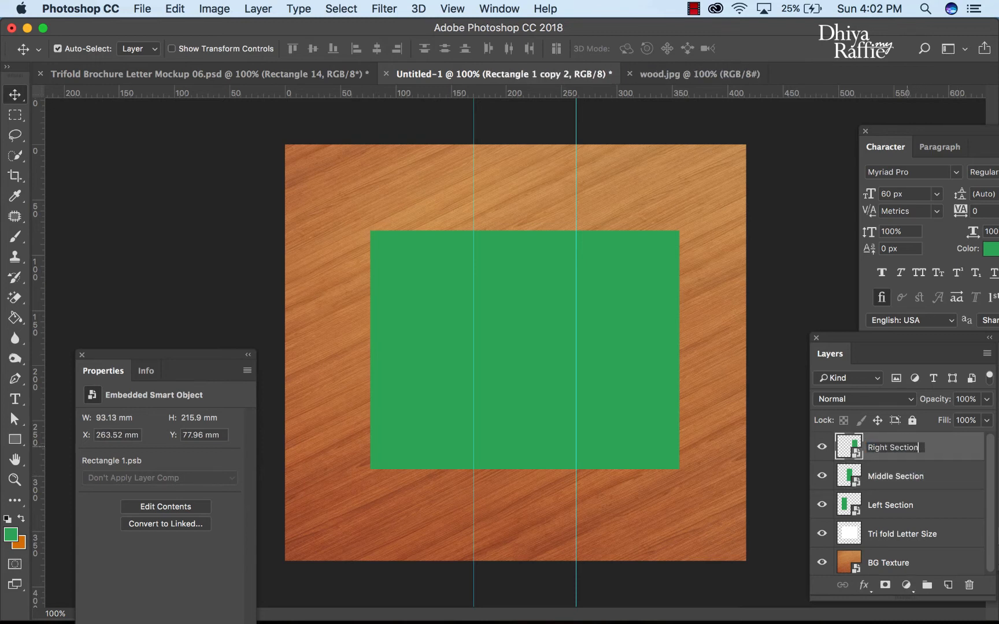
{"action": "key", "text": "Return"}
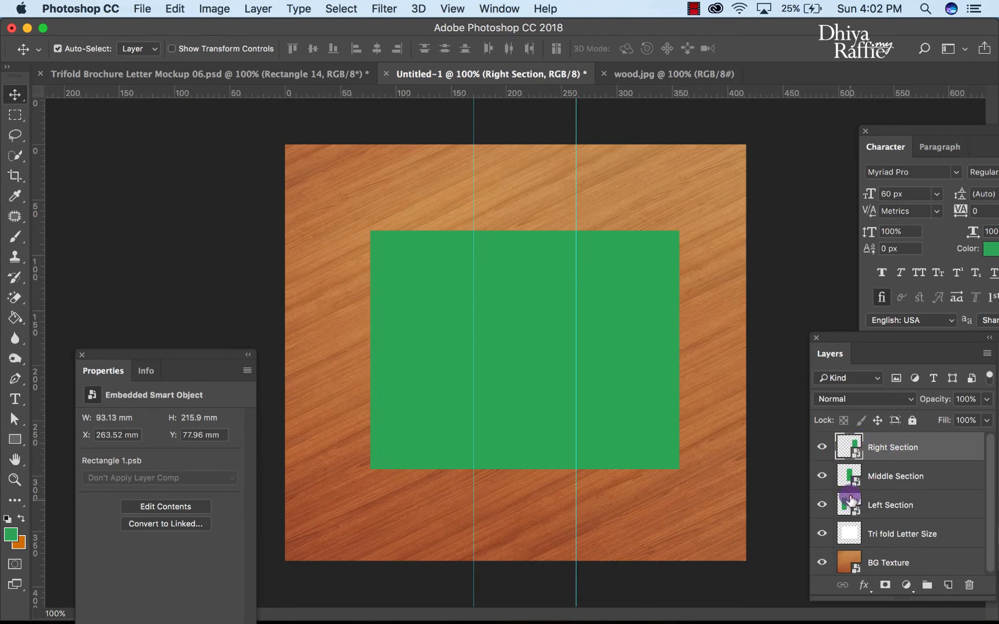
- Open the Middle Section smart object's contents and set the foreground colour to teal 1991a3
{"action": "double_click", "coordinate": [846, 477]}
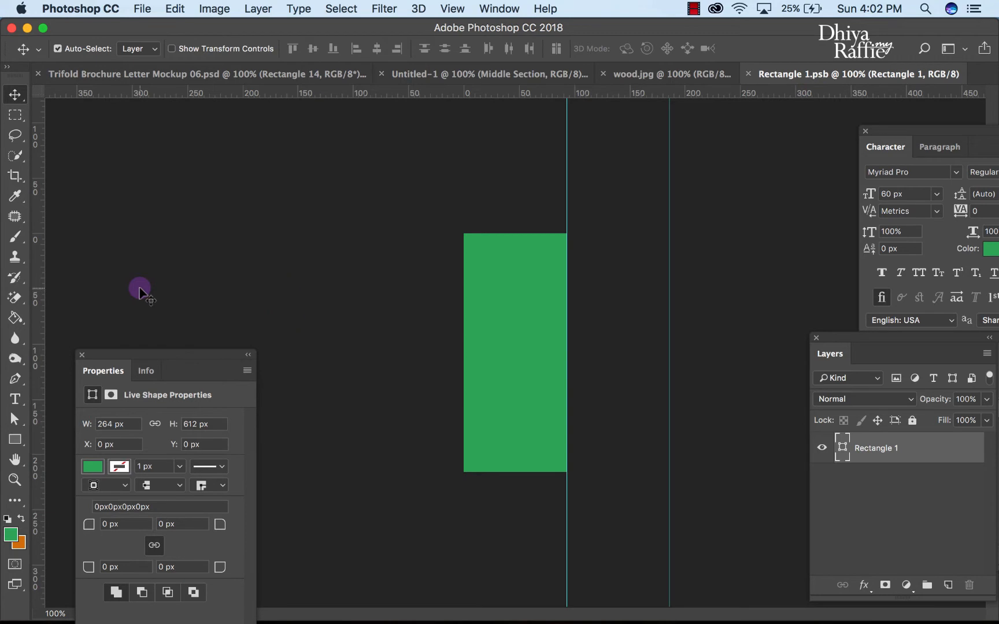
{"action": "left_click", "coordinate": [10, 535]}
{"action": "left_click", "coordinate": [506, 264]}
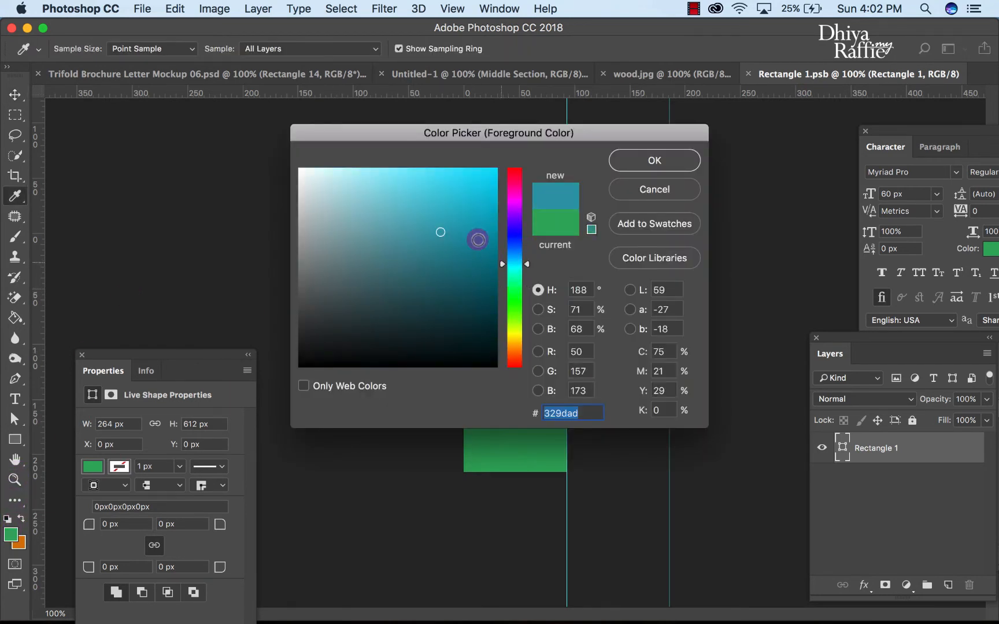
{"action": "mouse_move", "coordinate": [476, 239]}
{"action": "left_mouse_down"}
{"action": "mouse_move", "coordinate": [461, 187]}
{"action": "mouse_move", "coordinate": [463, 223]}
{"action": "left_mouse_up"}
{"action": "left_click", "coordinate": [665, 163]}
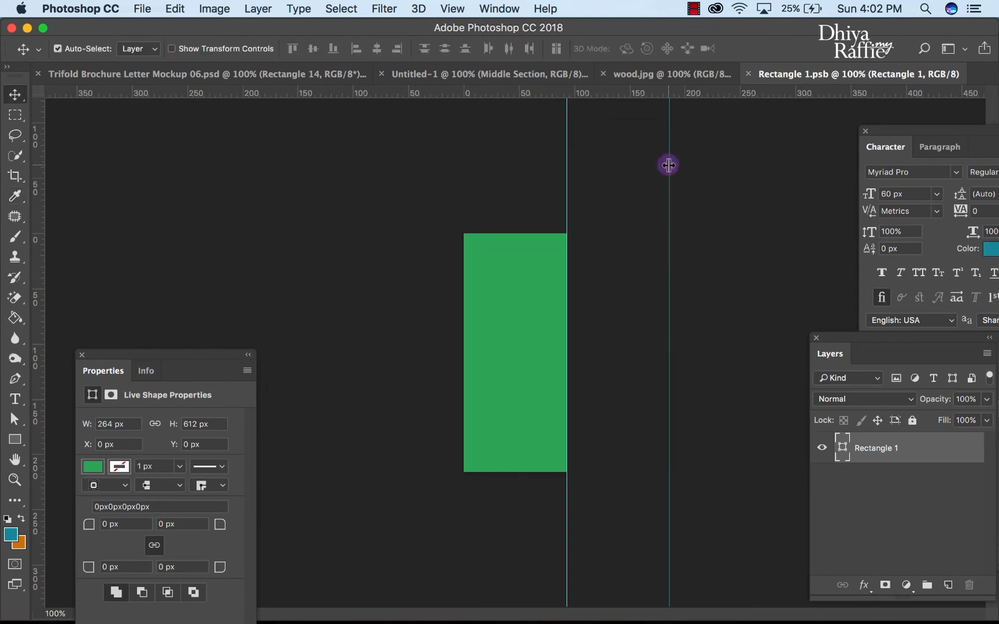
- Add a new layer above Rectangle 1 and fill it with the teal foreground colour using the Paint Bucket
{"action": "left_click", "coordinate": [15, 317]}
{"action": "left_click", "coordinate": [499, 336]}
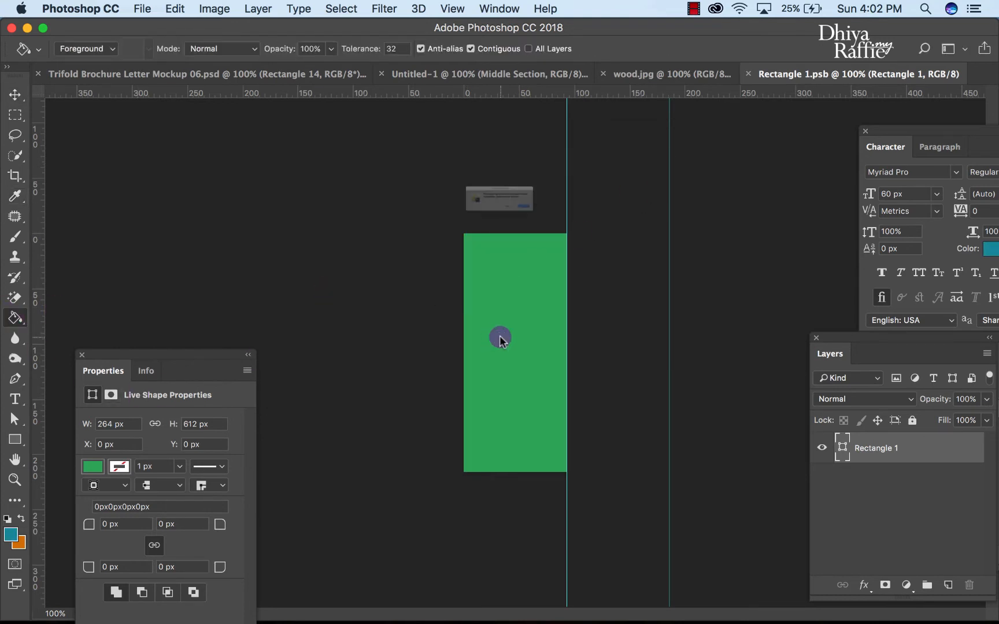
{"action": "left_click", "coordinate": [546, 233]}
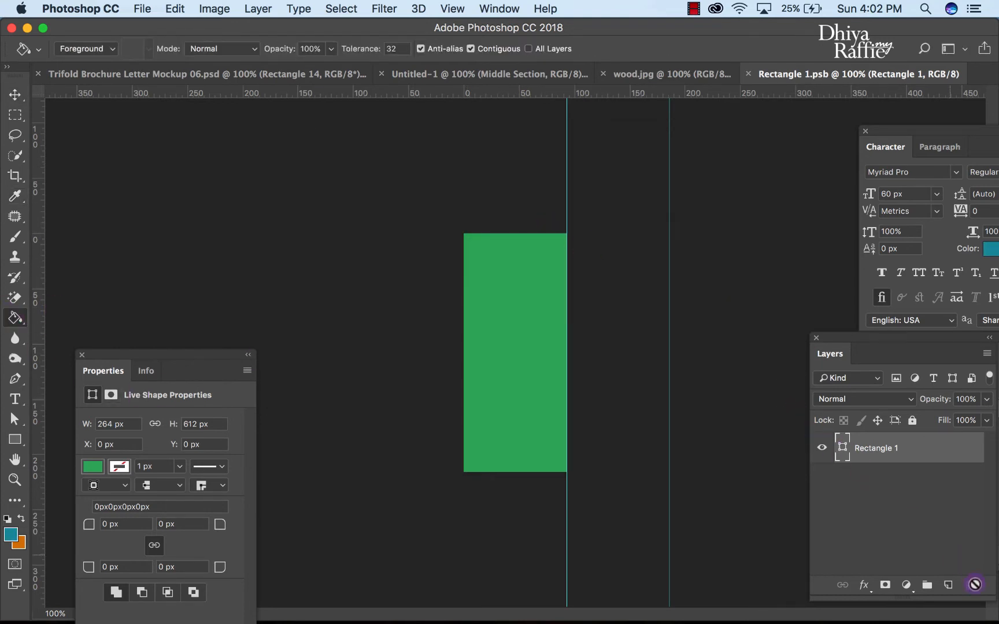
{"action": "left_click", "coordinate": [948, 585]}
{"action": "left_click", "coordinate": [469, 292]}
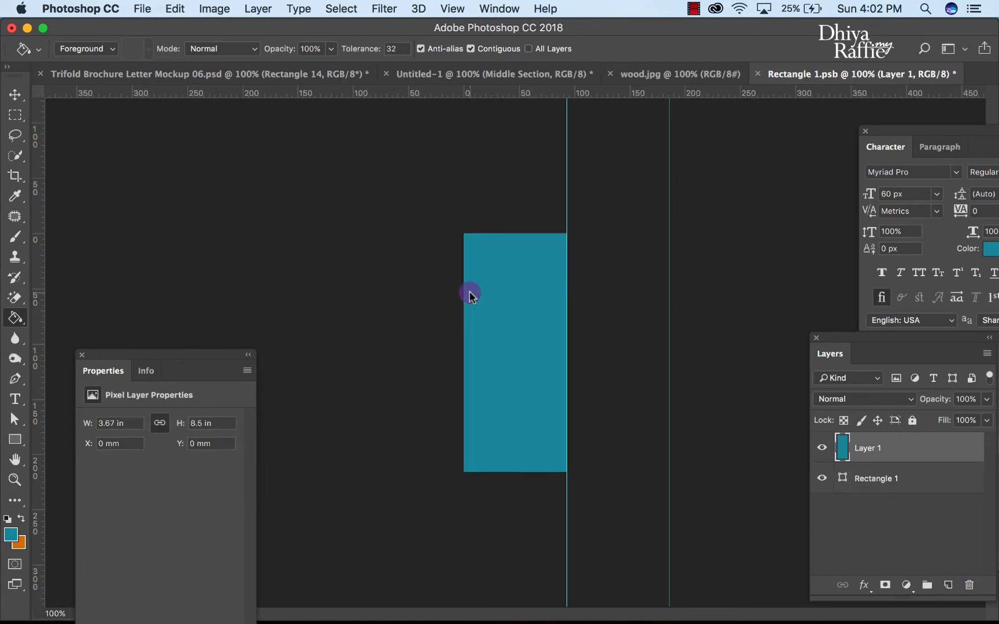
- Save the middle panel's contents into the mockup and close the Rectangle 1.psb and wood.jpg documents
{"action": "left_click", "coordinate": [142, 8]}
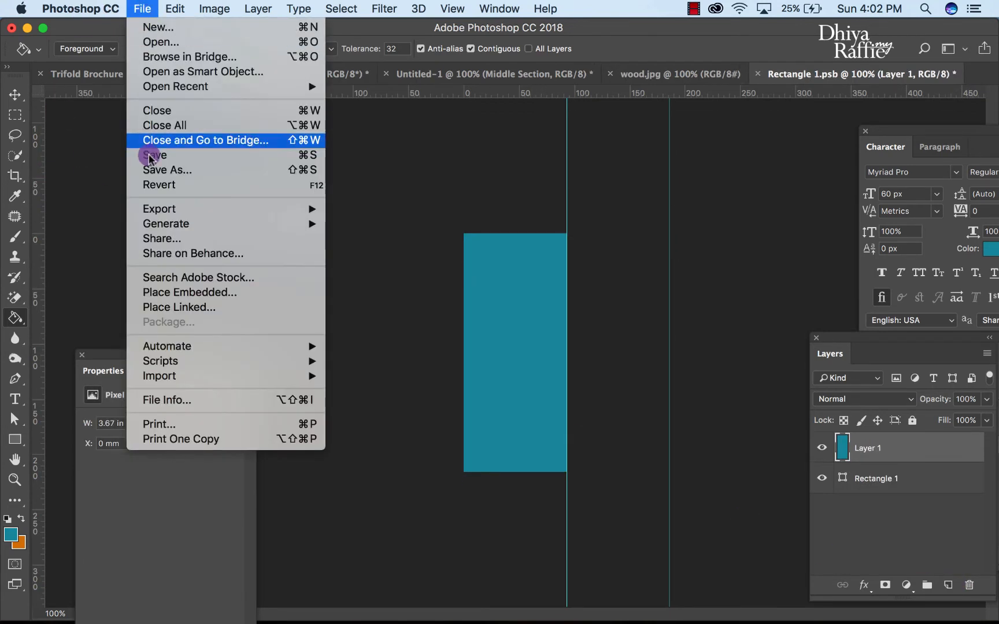
{"action": "left_click", "coordinate": [150, 161]}
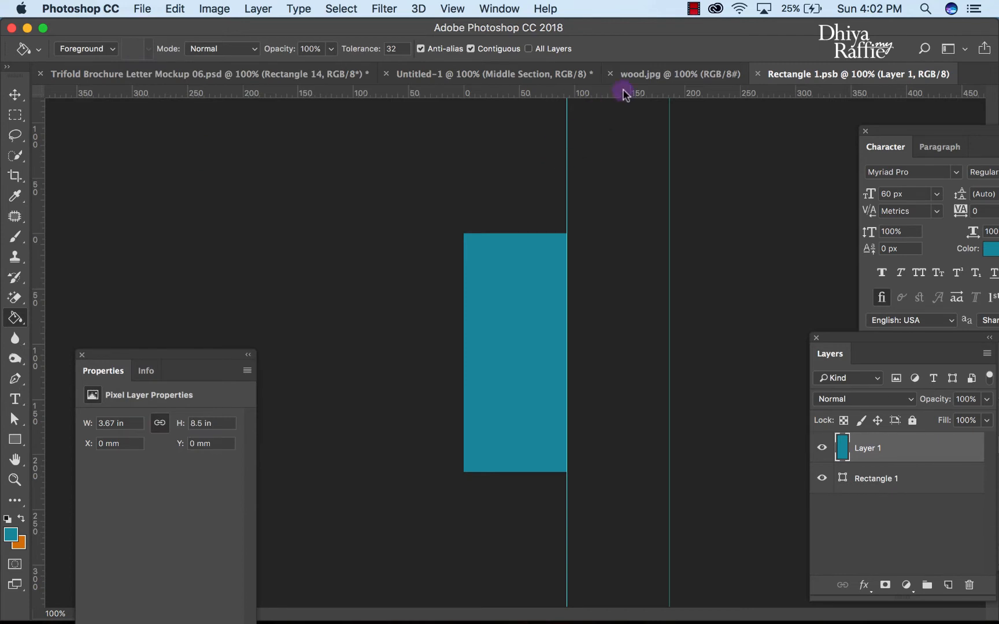
{"action": "left_click", "coordinate": [415, 74]}
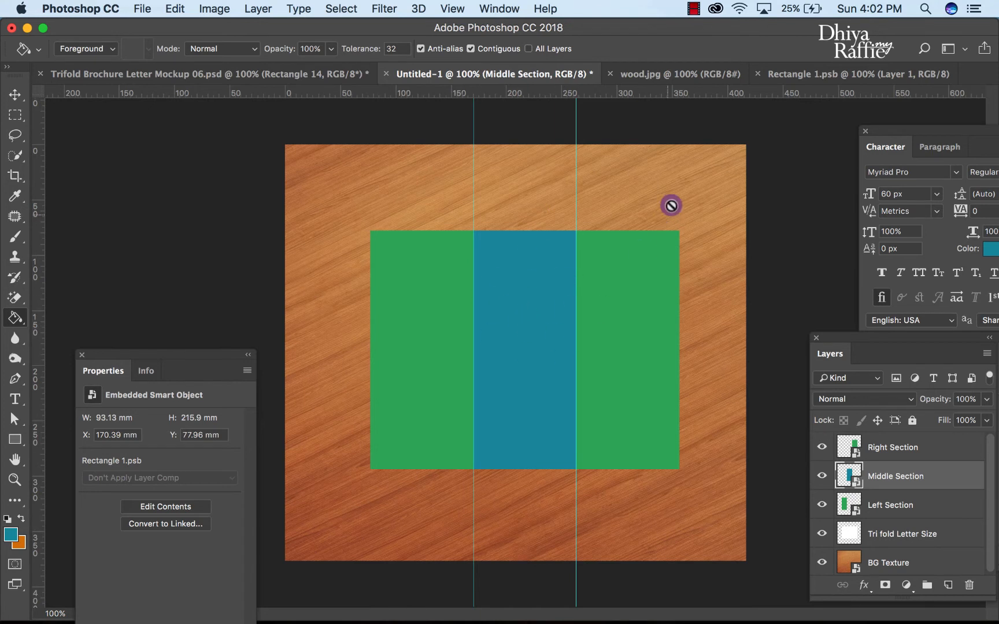
{"action": "left_click", "coordinate": [758, 75]}
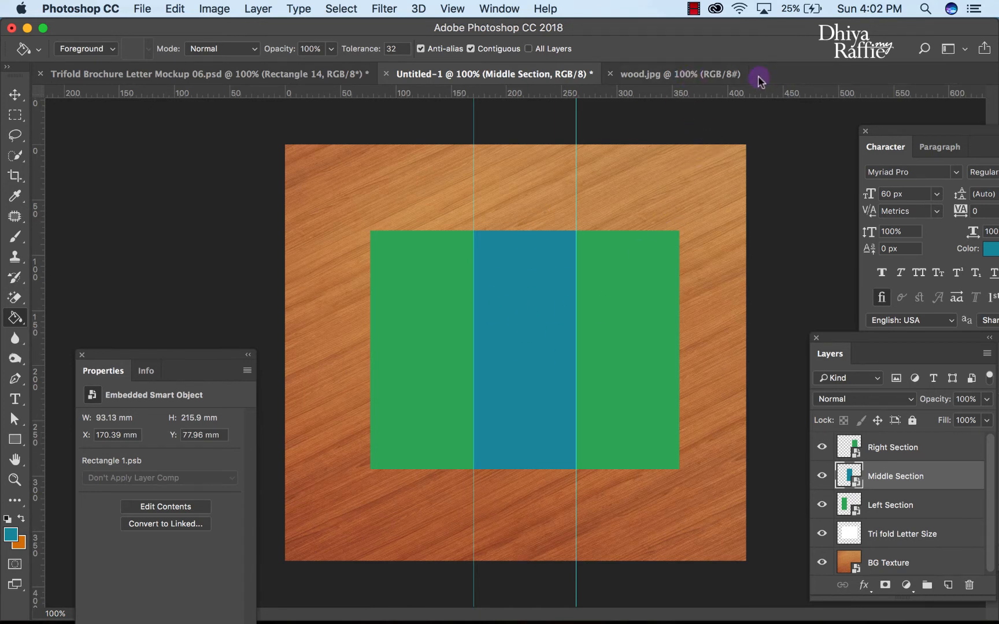
{"action": "left_click", "coordinate": [610, 74]}
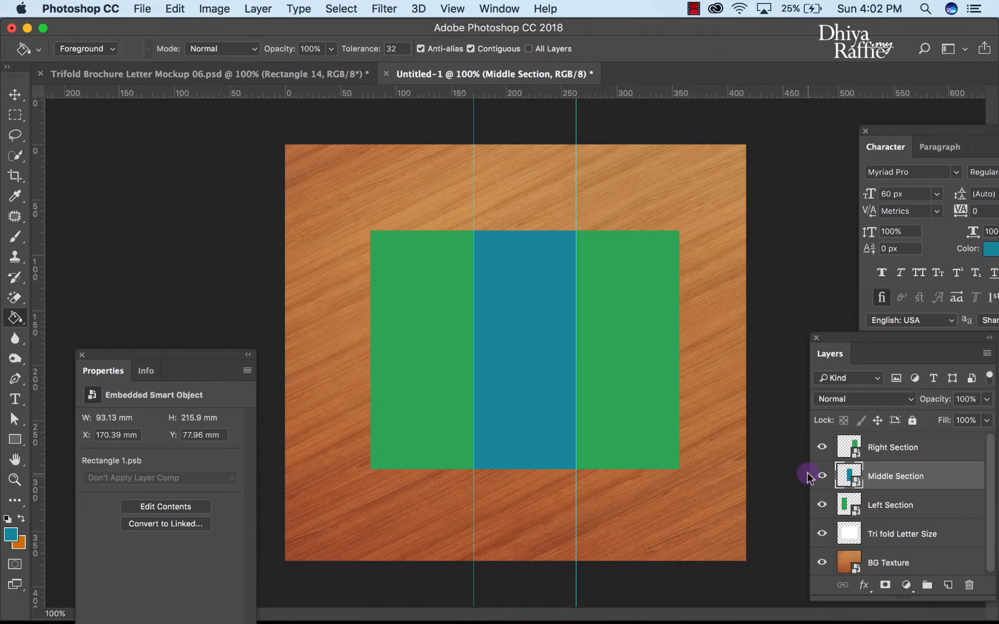
- Open the Right Section smart object's contents and add a new empty layer above Rectangle 1
{"action": "double_click", "coordinate": [854, 448]}
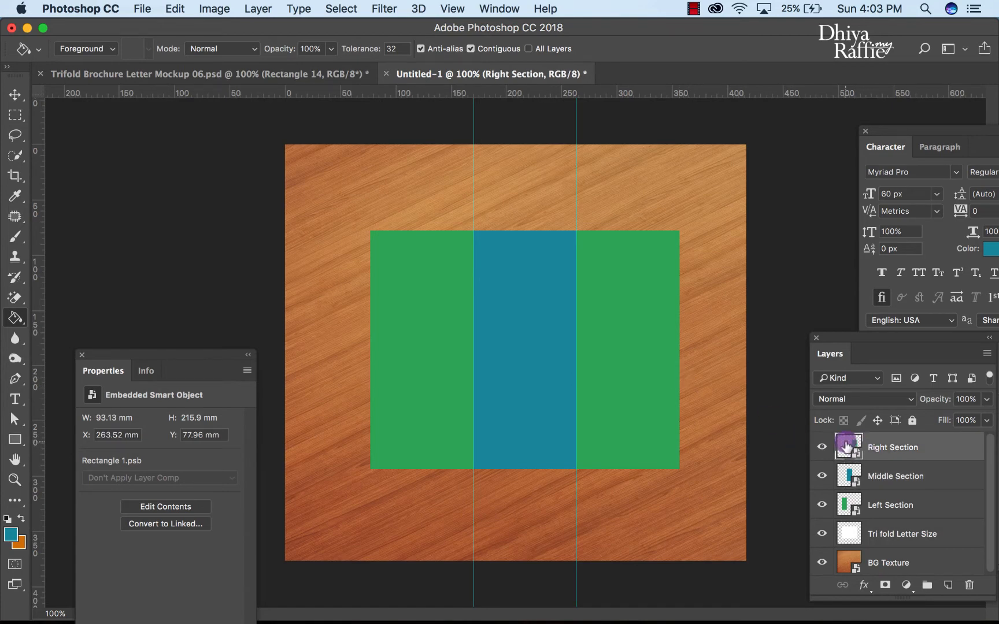
{"action": "left_click", "coordinate": [955, 585]}
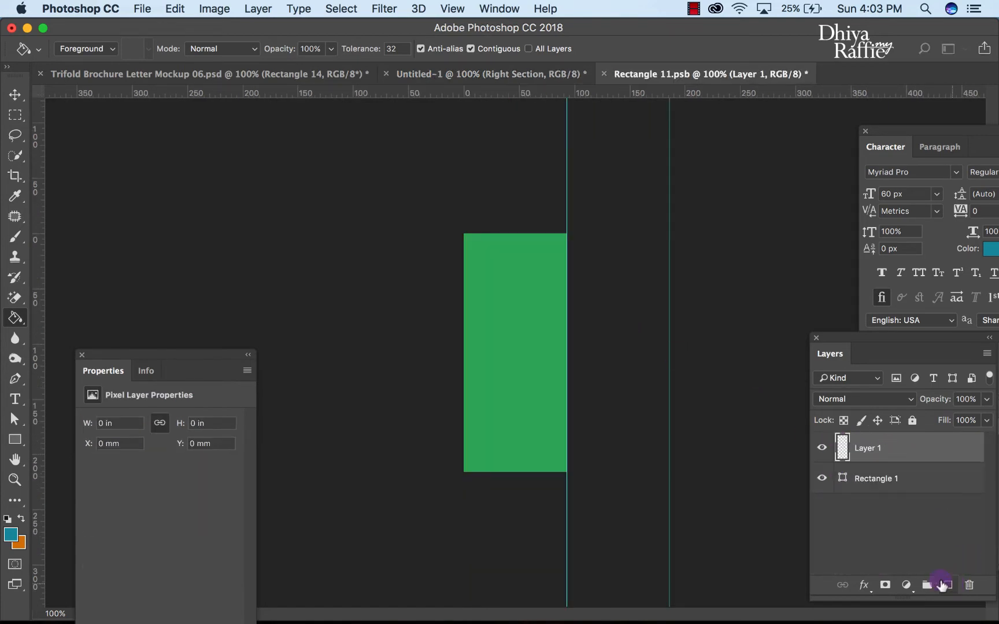
- Set the foreground colour to orange ce751e and fill the right panel's new layer with it using the Paint Bucket
{"action": "left_click", "coordinate": [15, 535]}
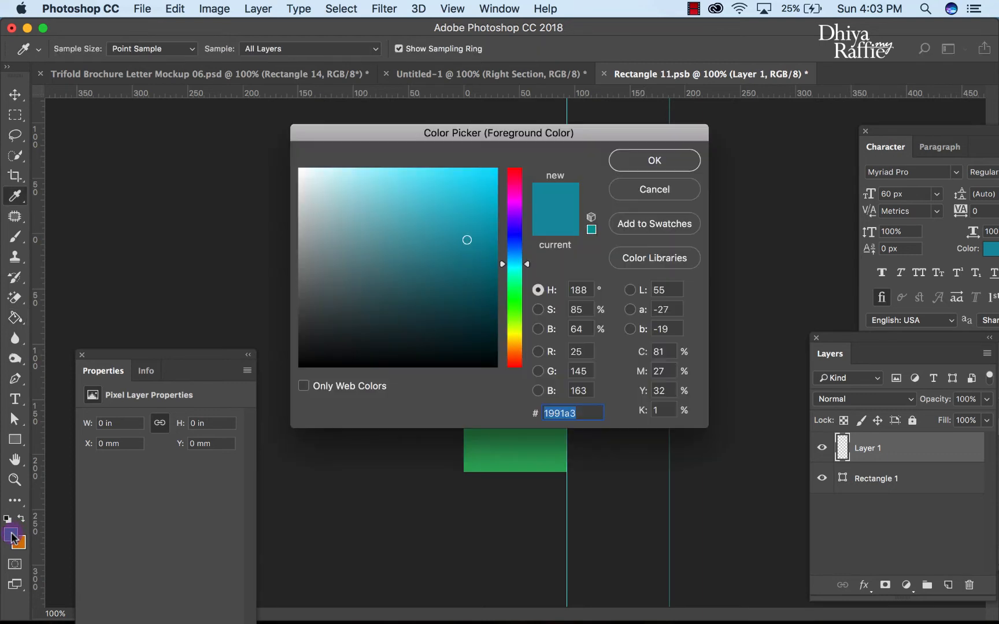
{"action": "left_click_drag", "start_coordinate": [509, 302], "coordinate": [516, 354]}
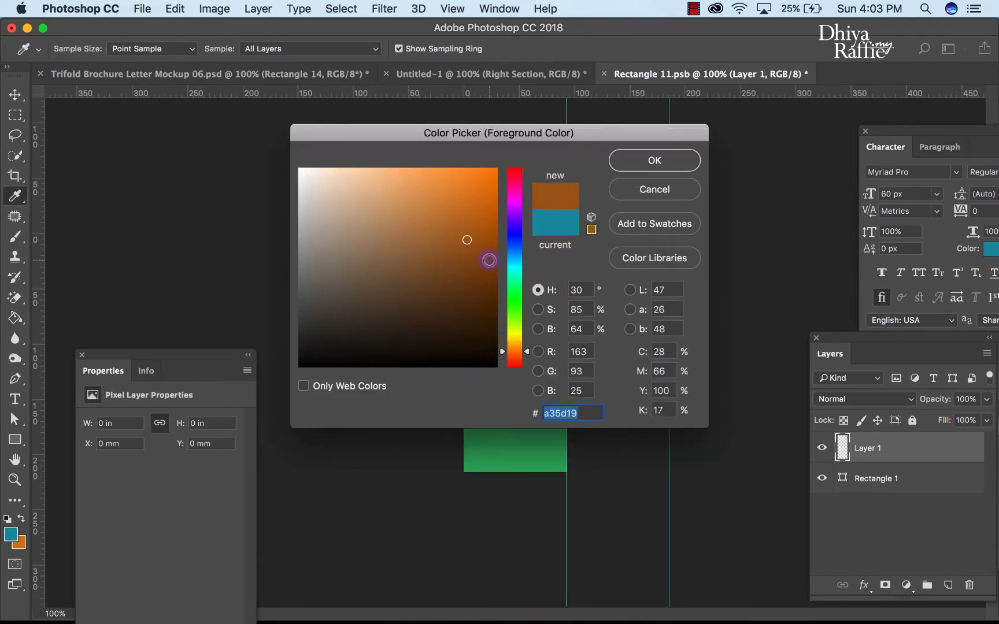
{"action": "left_click", "coordinate": [469, 206]}
{"action": "left_click", "coordinate": [637, 164]}
{"action": "key", "text": "g"}
{"action": "left_click", "coordinate": [513, 283]}
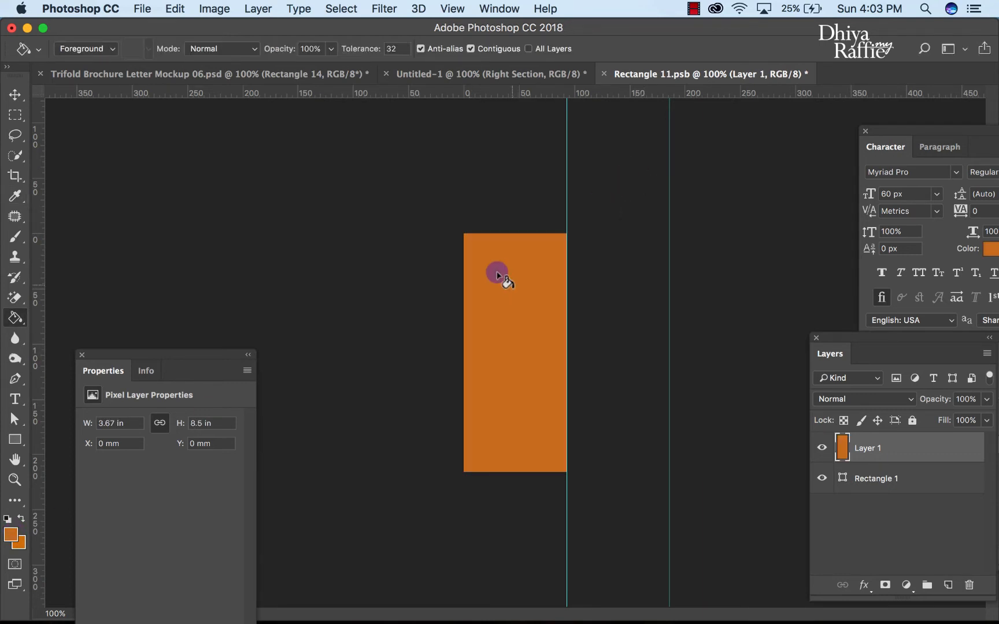
- Save the orange right panel contents and check the panel in the Untitled-1 mockup
{"action": "left_click", "coordinate": [144, 8]}
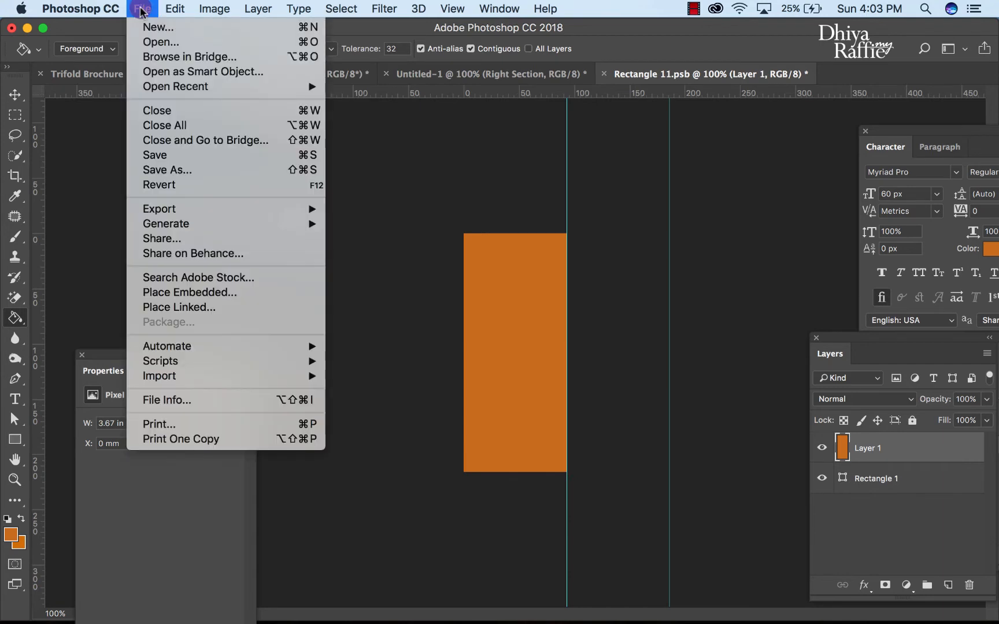
{"action": "left_click", "coordinate": [154, 155]}
{"action": "left_click", "coordinate": [162, 74]}
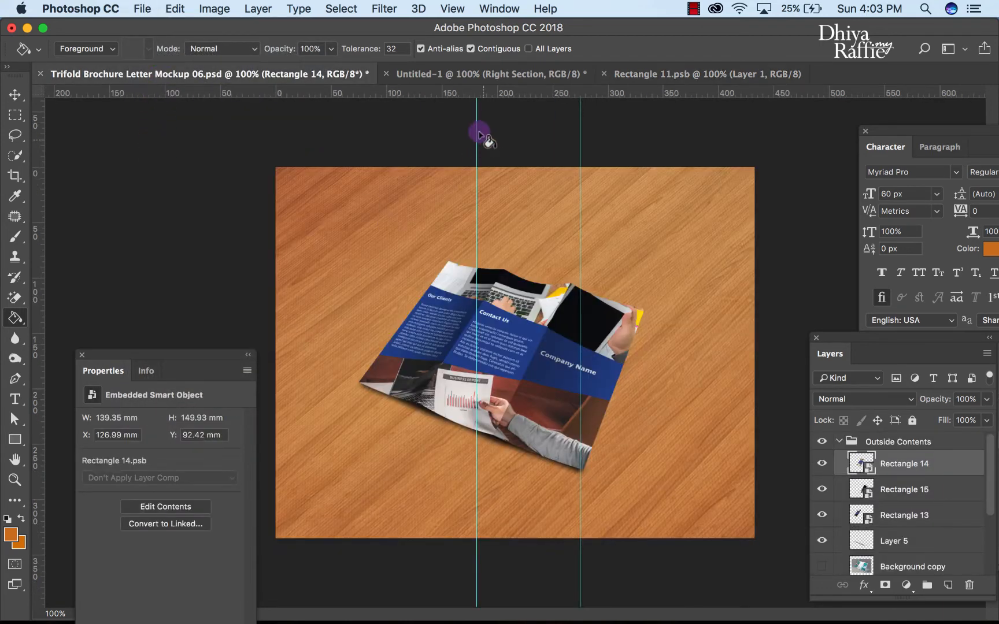
{"action": "left_click", "coordinate": [490, 74]}
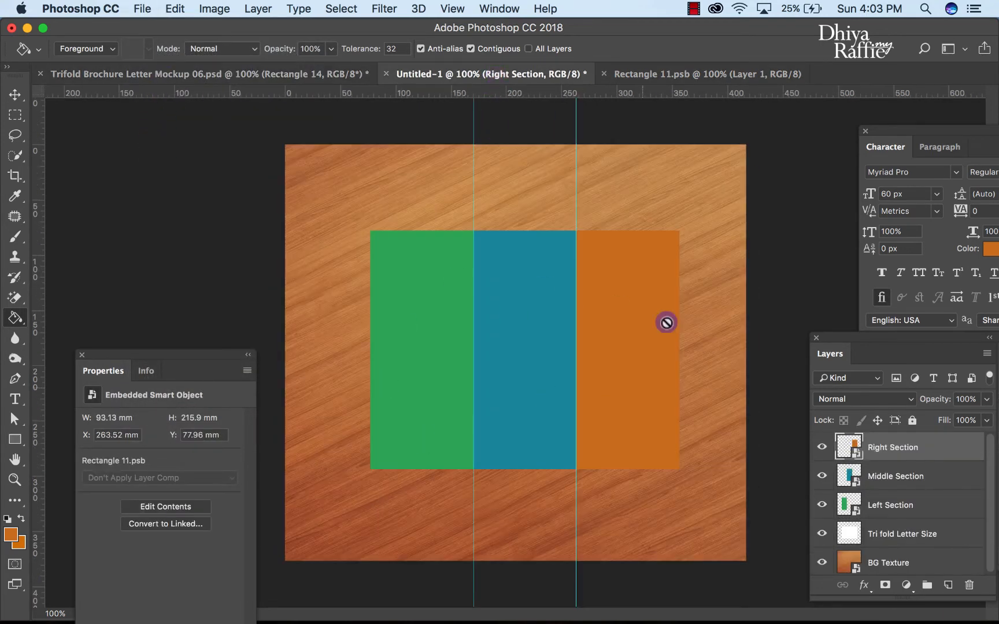
- In Rectangle 11.psb, set the foreground colour to purple 8f1fbe and fill Layer 1 with it using the Paint Bucket
{"action": "left_click", "coordinate": [696, 74]}
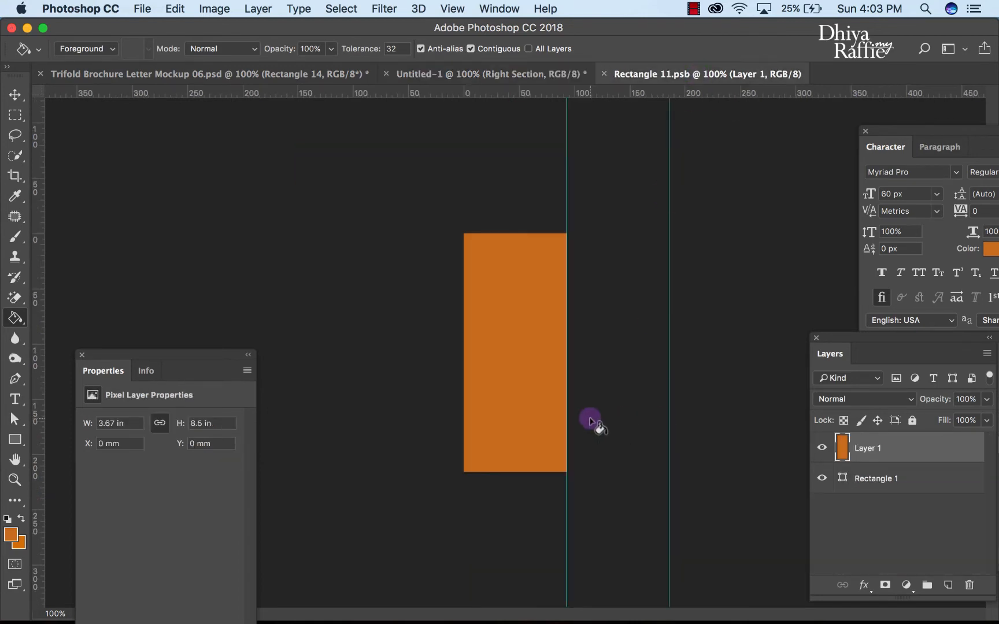
{"action": "left_click", "coordinate": [11, 536]}
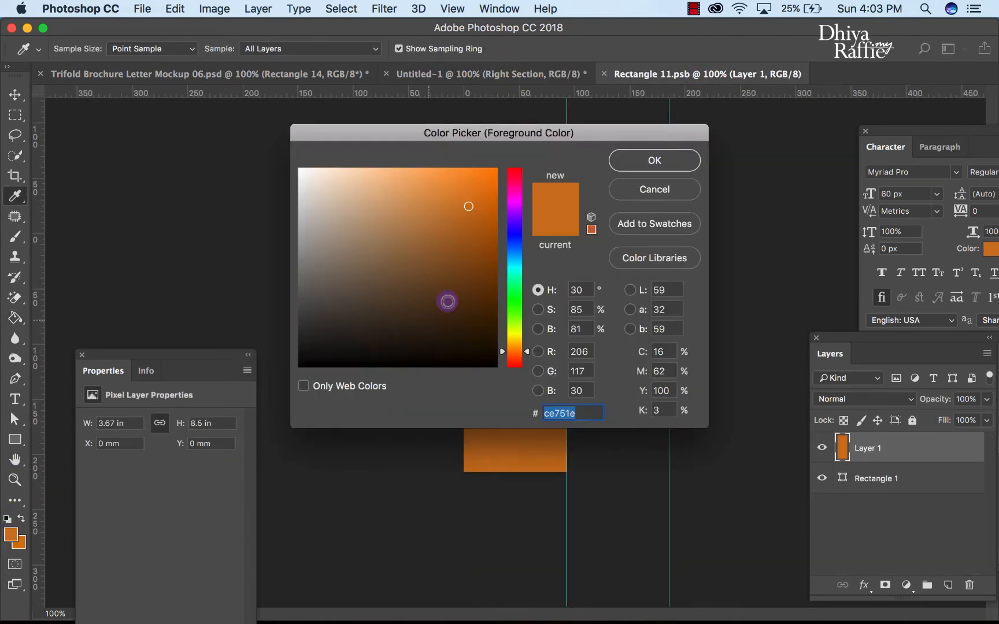
{"action": "left_click", "coordinate": [458, 244]}
{"action": "mouse_move", "coordinate": [528, 347]}
{"action": "left_mouse_down"}
{"action": "mouse_move", "coordinate": [526, 332]}
{"action": "mouse_move", "coordinate": [526, 341]}
{"action": "left_mouse_up"}
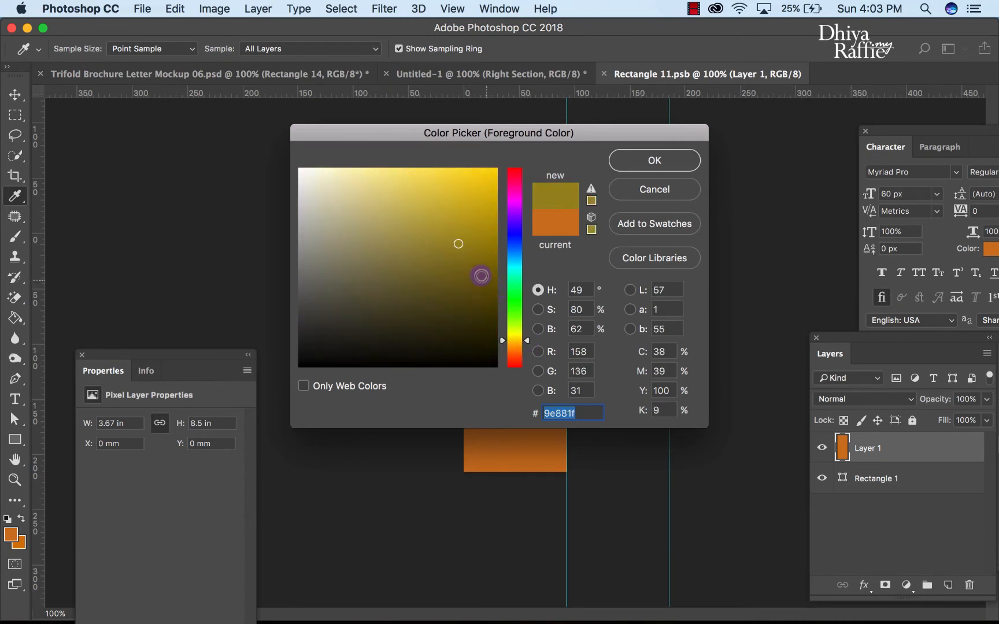
{"action": "mouse_move", "coordinate": [457, 239]}
{"action": "left_mouse_down"}
{"action": "mouse_move", "coordinate": [455, 208]}
{"action": "mouse_move", "coordinate": [456, 218]}
{"action": "left_mouse_up"}
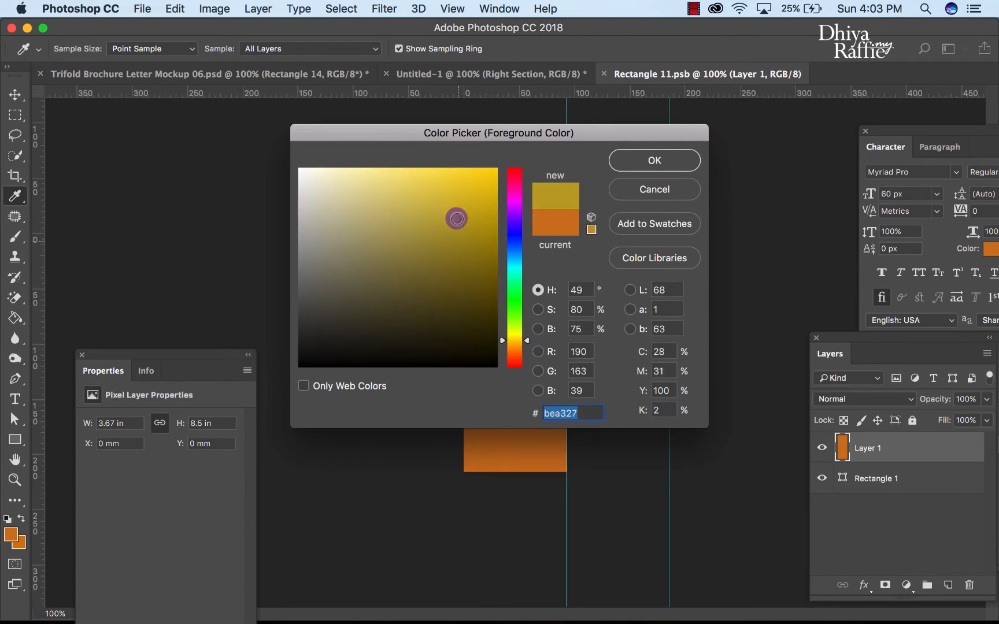
{"action": "left_click_drag", "start_coordinate": [515, 283], "coordinate": [514, 215]}
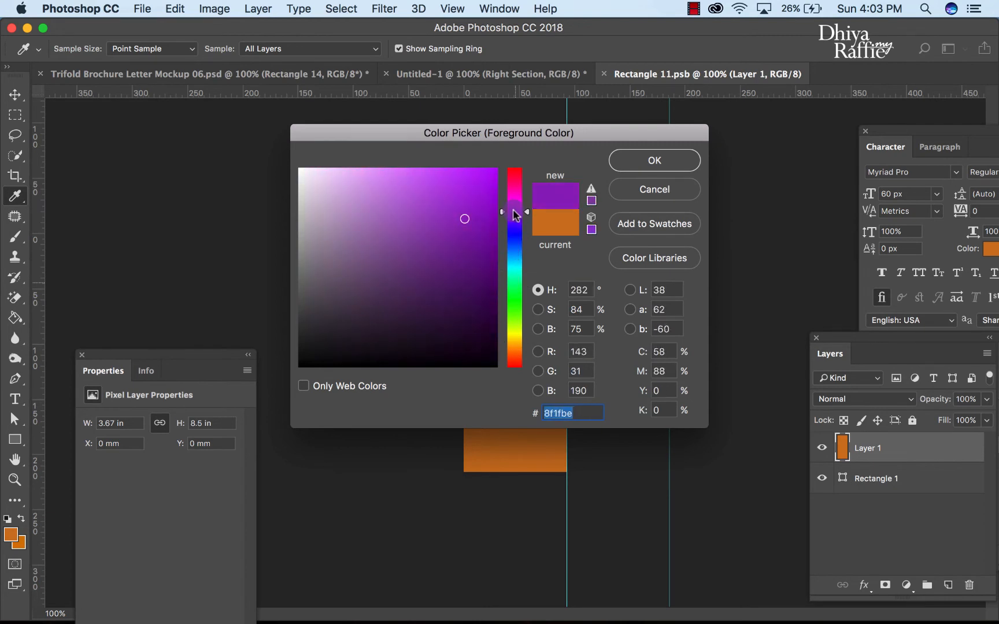
{"action": "left_click", "coordinate": [621, 157]}
{"action": "key", "text": "g"}
{"action": "left_click", "coordinate": [531, 301]}
- Save the purple right panel contents into the Untitled-1 mockup and close Rectangle 11.psb
{"action": "left_click", "coordinate": [143, 8]}
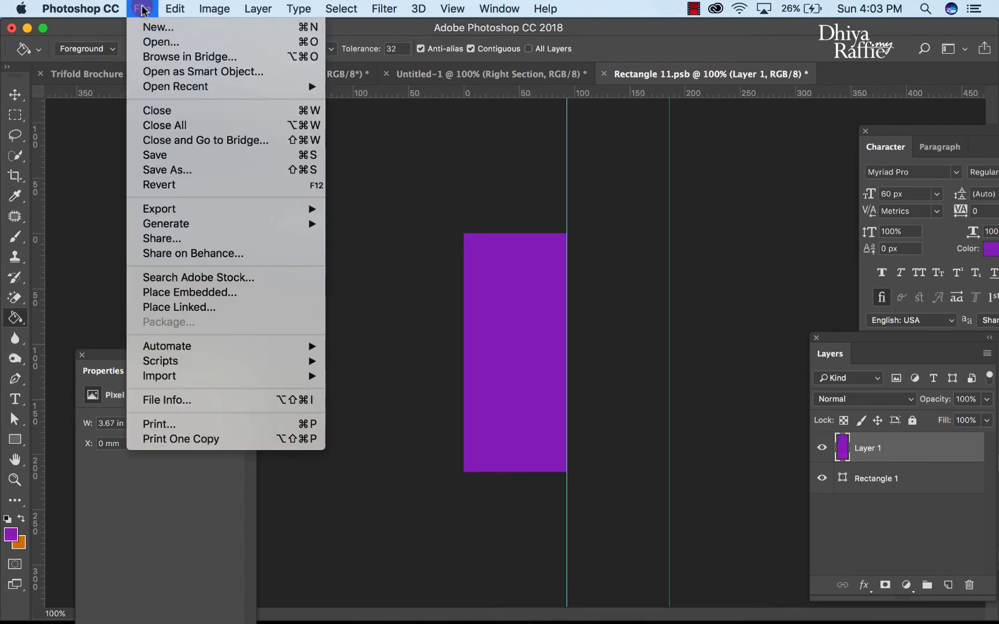
{"action": "left_click", "coordinate": [152, 155]}
{"action": "left_click", "coordinate": [421, 73]}
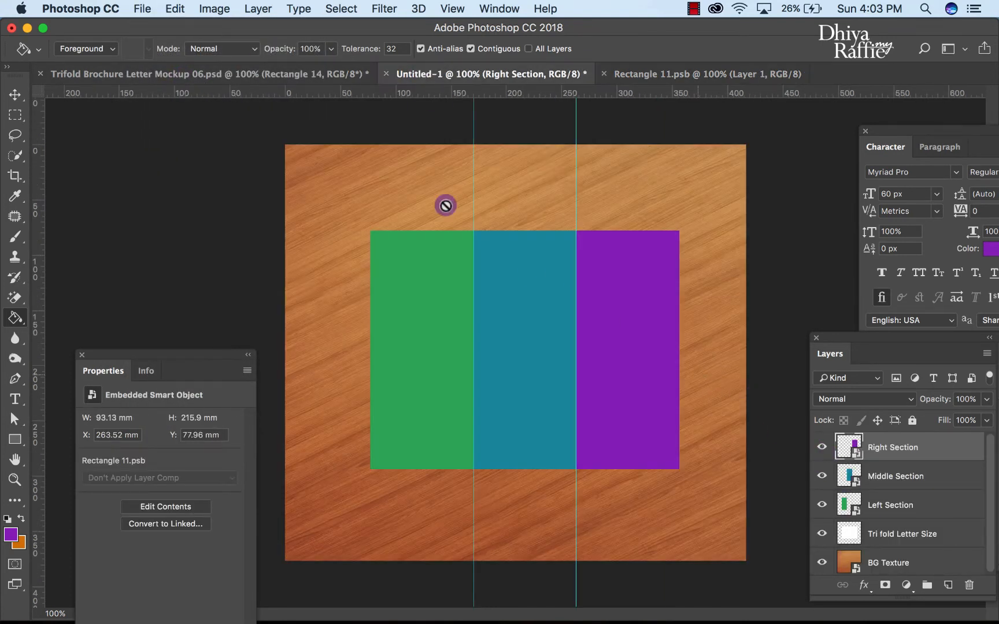
{"action": "left_click", "coordinate": [606, 74]}
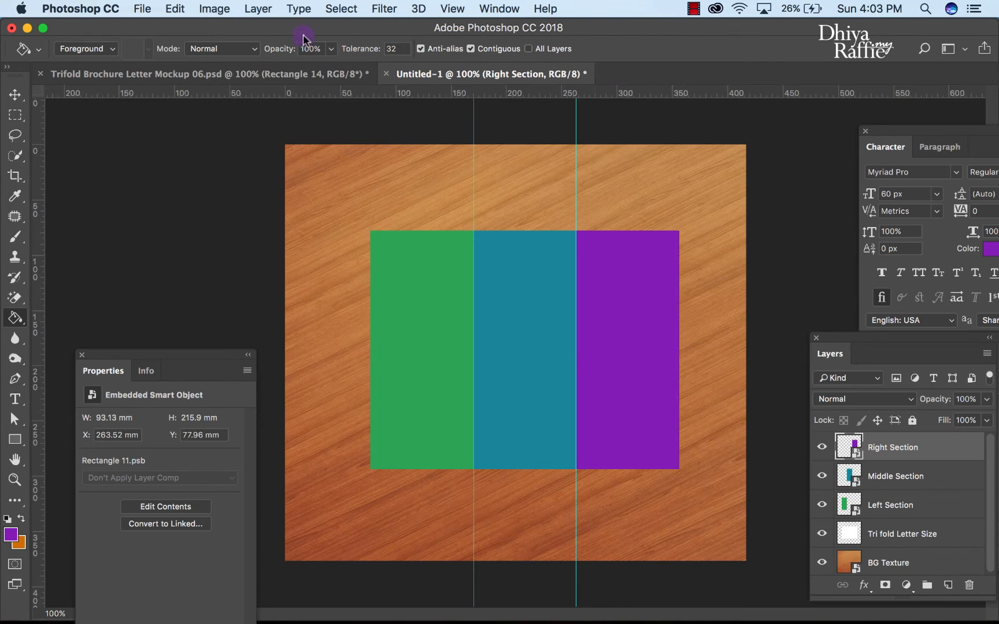
- Open the reference image 02_trifold-brochure-free-mockup.jpg from the trifold brochure folder
{"action": "left_click", "coordinate": [142, 9]}
{"action": "left_click", "coordinate": [156, 42]}
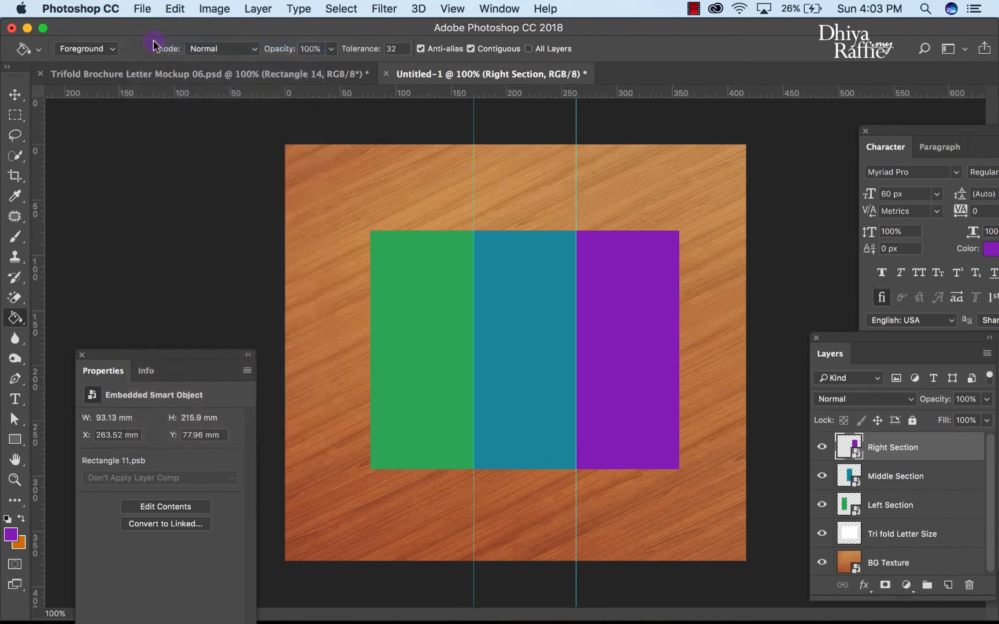
{"action": "left_click", "coordinate": [302, 136]}
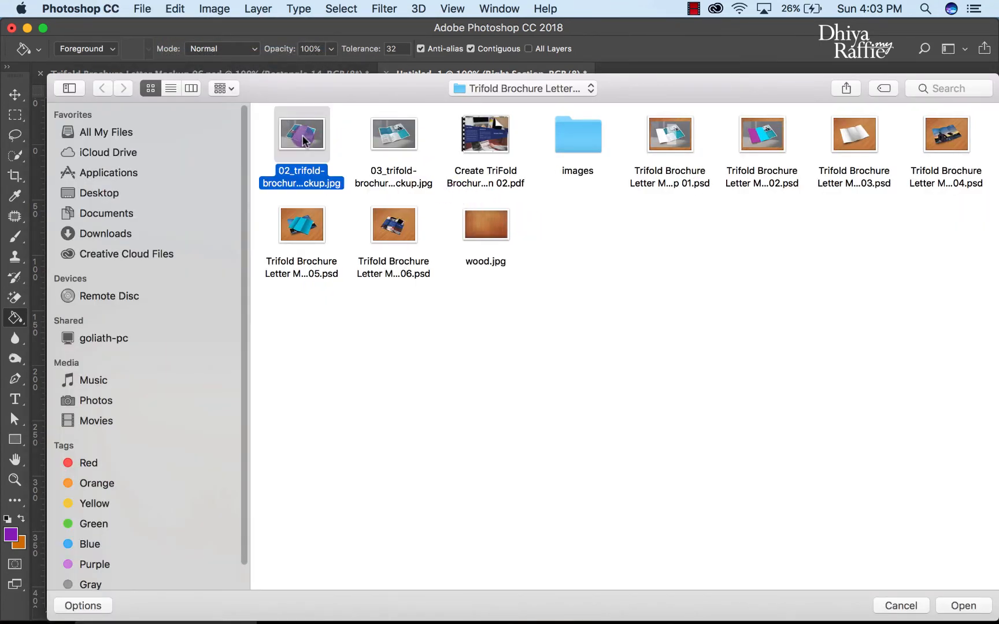
{"action": "left_click", "coordinate": [971, 607]}
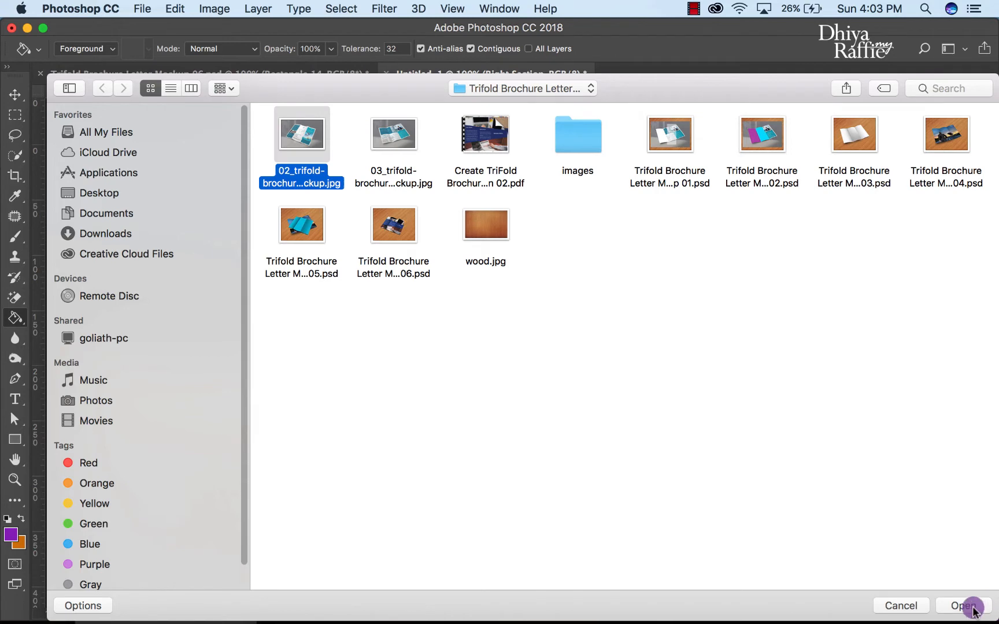
{"action": "left_click", "coordinate": [973, 611]}
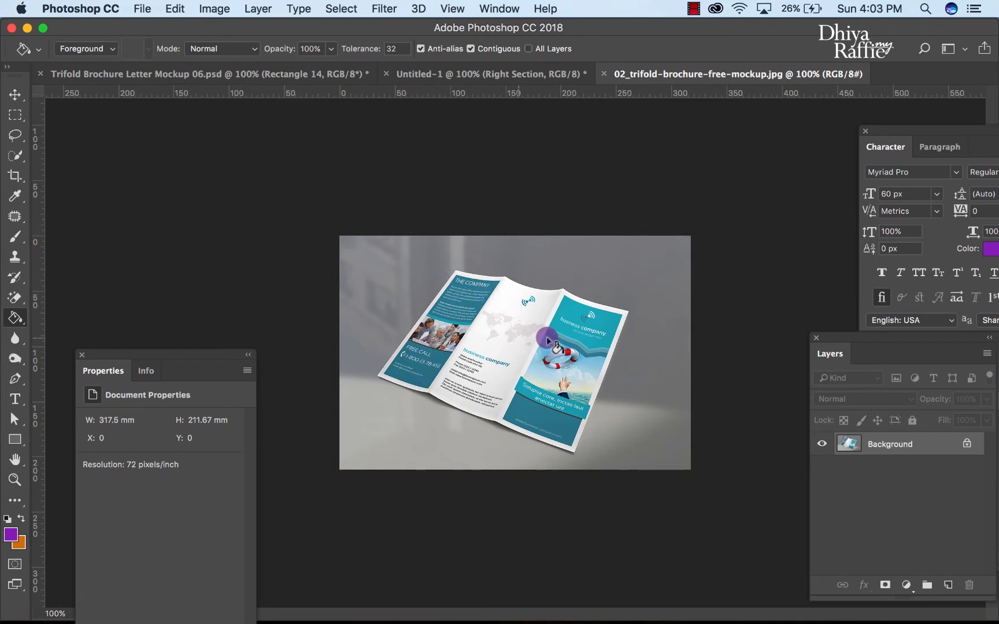
- Duplicate the reference image's Background layer into the Untitled-1 document and switch to that document
{"action": "right_click", "coordinate": [877, 454]}
{"action": "left_click", "coordinate": [827, 449]}
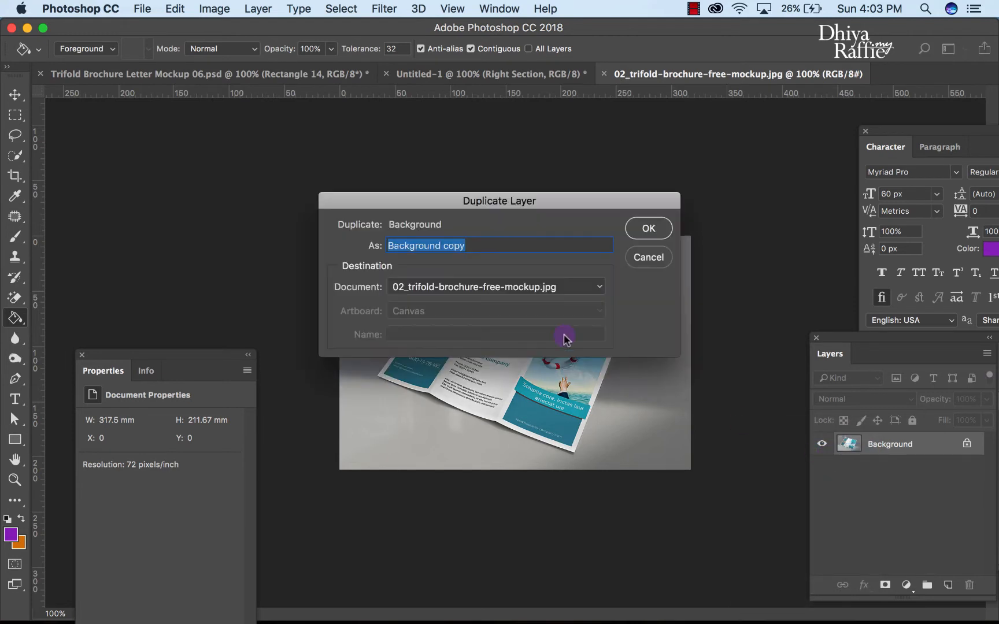
{"action": "left_click", "coordinate": [551, 289]}
{"action": "left_click", "coordinate": [541, 284]}
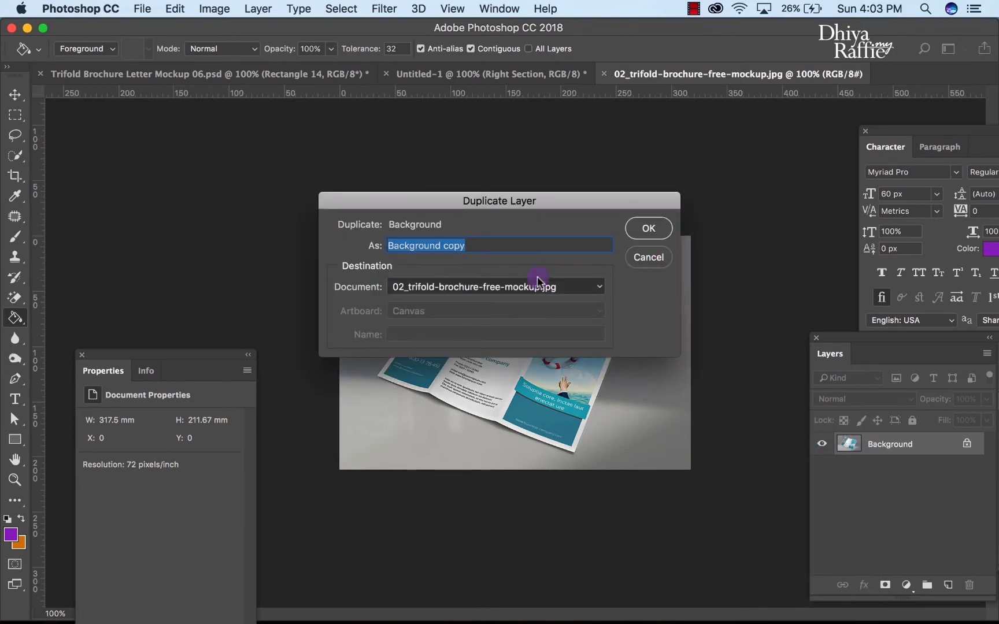
{"action": "left_click", "coordinate": [519, 287]}
{"action": "left_click", "coordinate": [508, 272]}
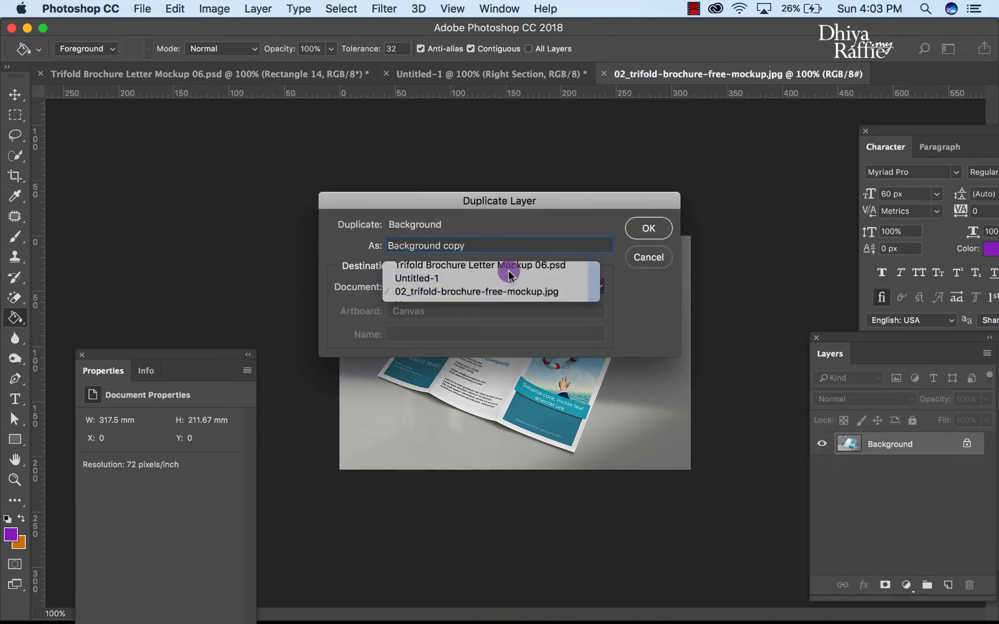
{"action": "left_click", "coordinate": [644, 228]}
{"action": "left_click", "coordinate": [510, 75]}
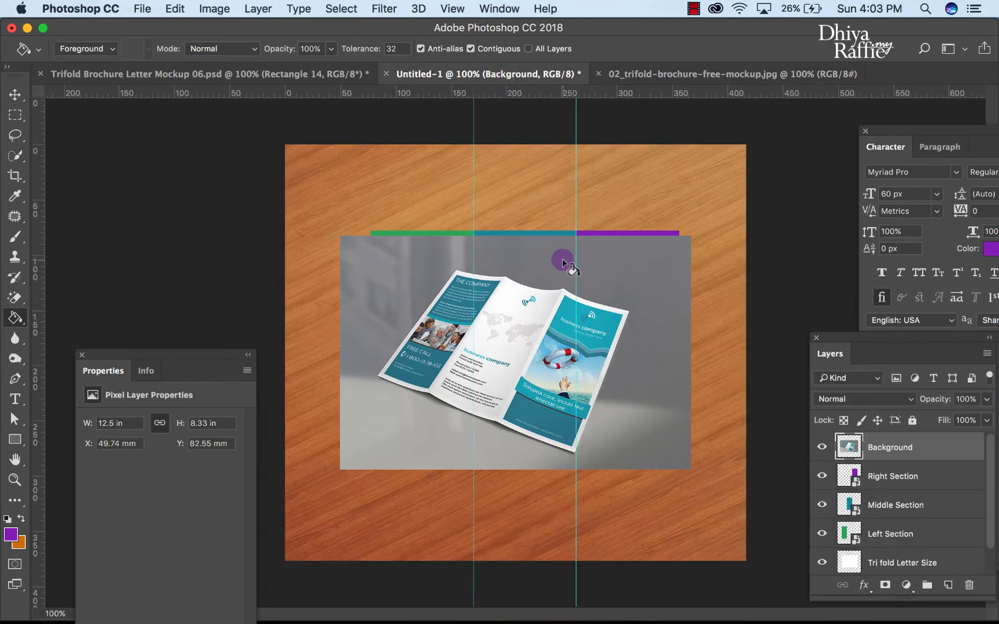
- Centre the brochure photo over the panels, place its layer directly below Left Section, and hide the Right Section and Middle Section layers
{"action": "key", "text": "v"}
{"action": "mouse_move", "coordinate": [646, 310]}
{"action": "left_mouse_down"}
{"action": "mouse_move", "coordinate": [651, 292]}
{"action": "mouse_move", "coordinate": [649, 313]}
{"action": "mouse_move", "coordinate": [658, 309]}
{"action": "left_mouse_up"}
{"action": "left_click", "coordinate": [905, 459]}
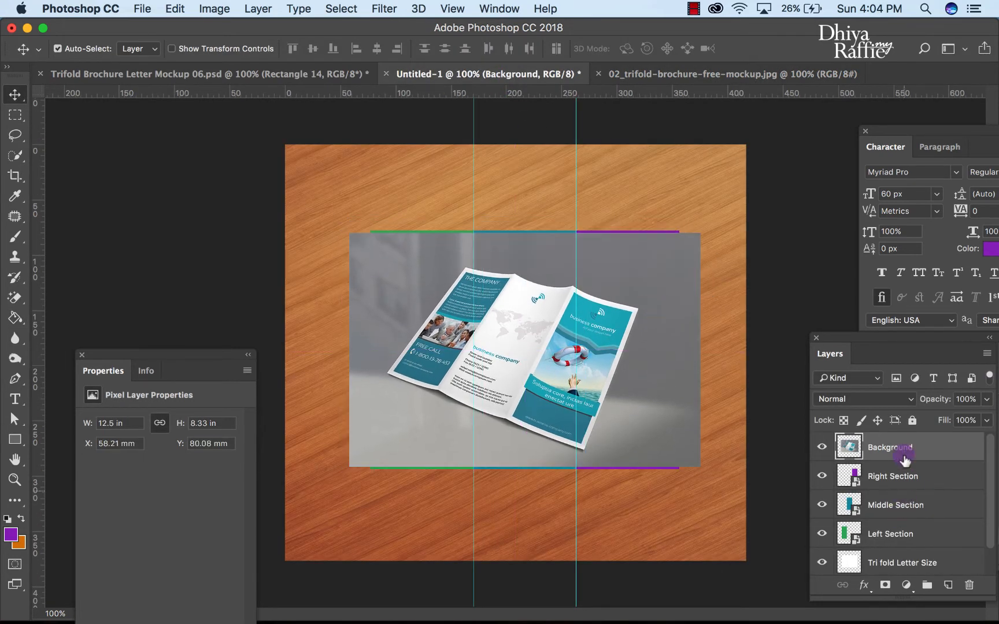
{"action": "left_click_drag", "start_coordinate": [905, 454], "coordinate": [903, 536]}
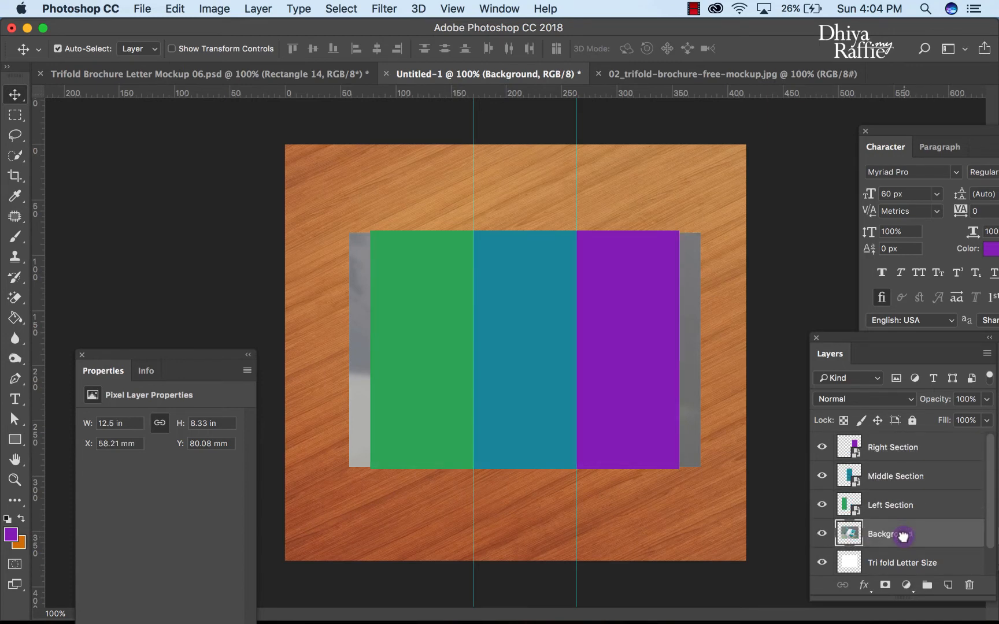
{"action": "left_click_drag", "start_coordinate": [827, 457], "coordinate": [828, 472]}
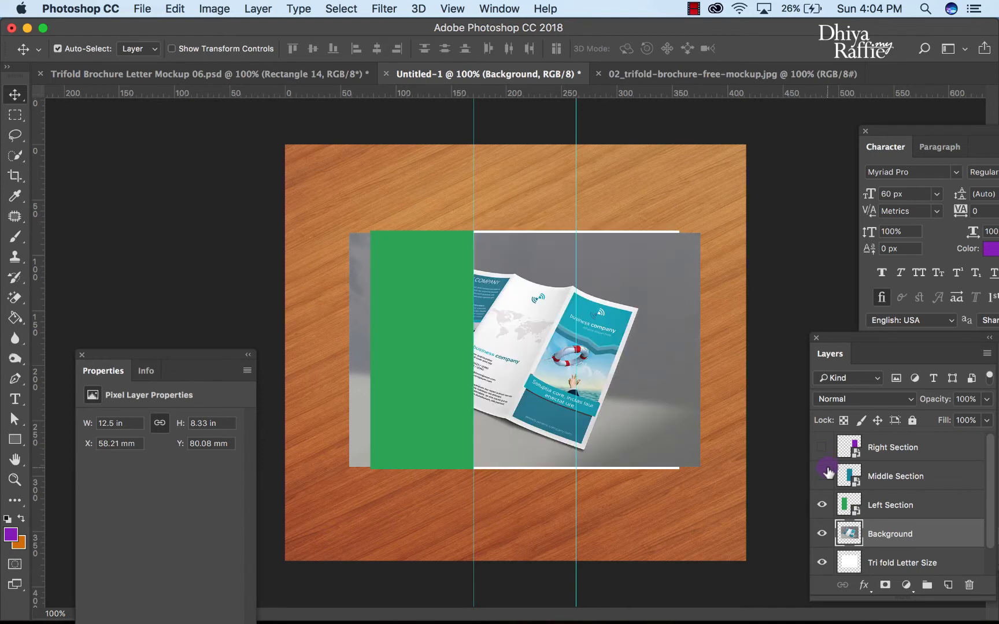
{"action": "left_click", "coordinate": [848, 509]}
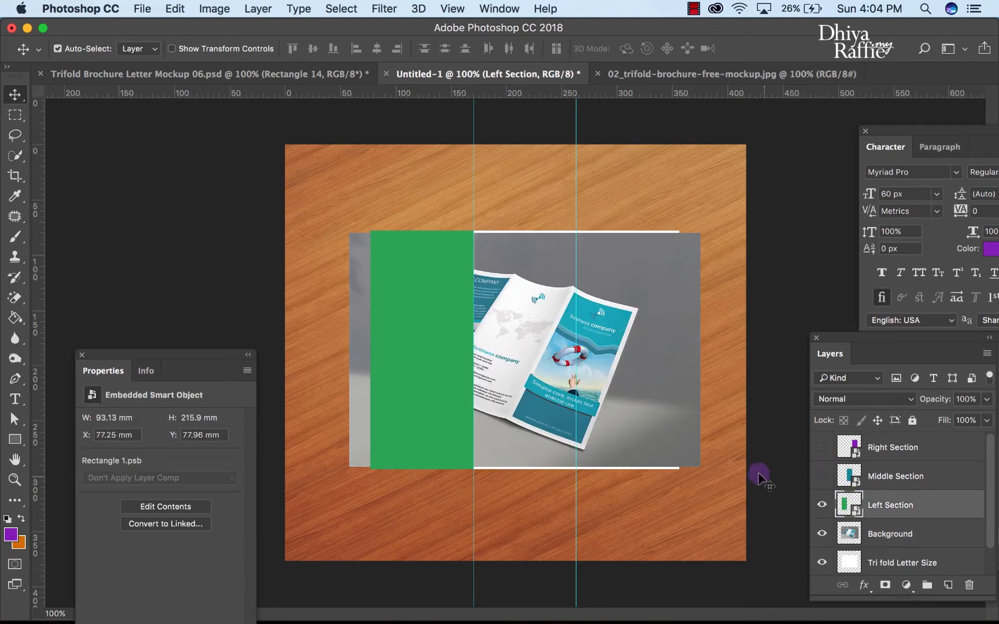
- Lock the Background, Tri fold Letter Size and BG Texture layers completely
{"action": "left_click", "coordinate": [889, 534]}
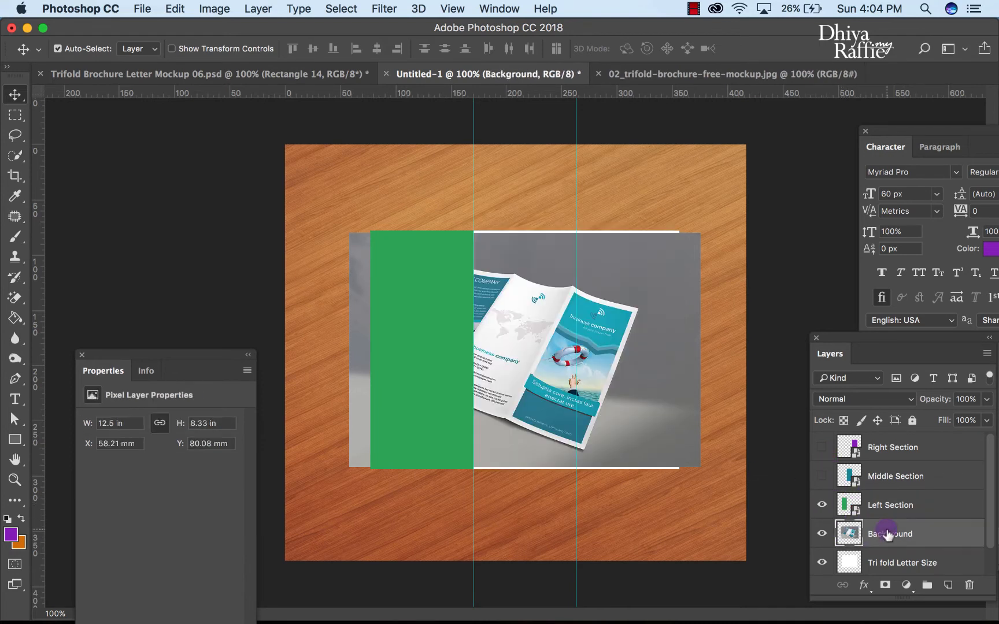
{"action": "left_click", "coordinate": [914, 421]}
{"action": "scroll", "coordinate": [900, 526], "scroll_direction": "down", "scroll_amount": 1}
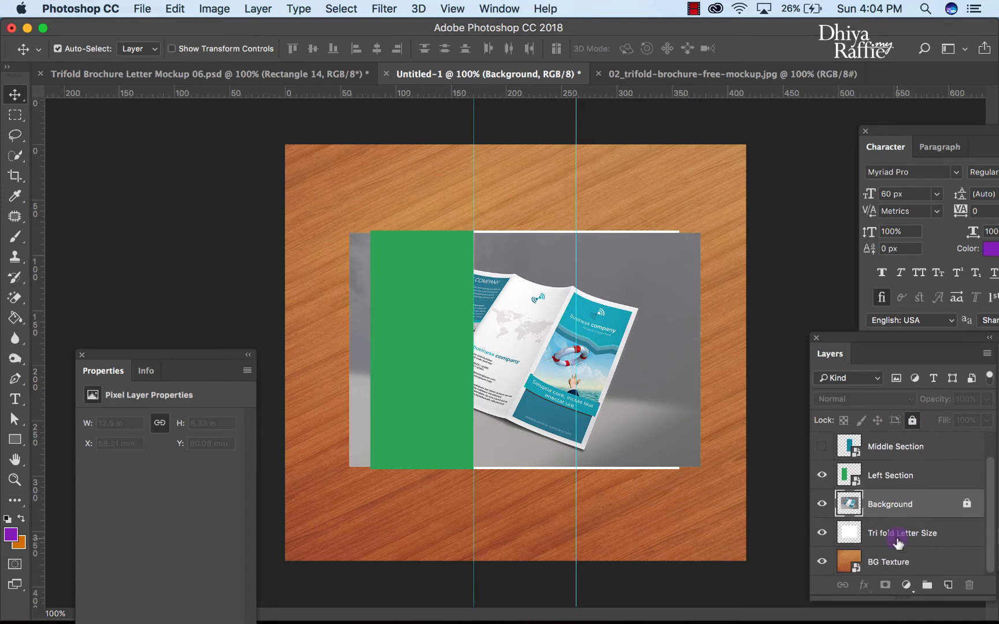
{"action": "left_click", "coordinate": [898, 538]}
{"action": "left_click", "coordinate": [912, 423]}
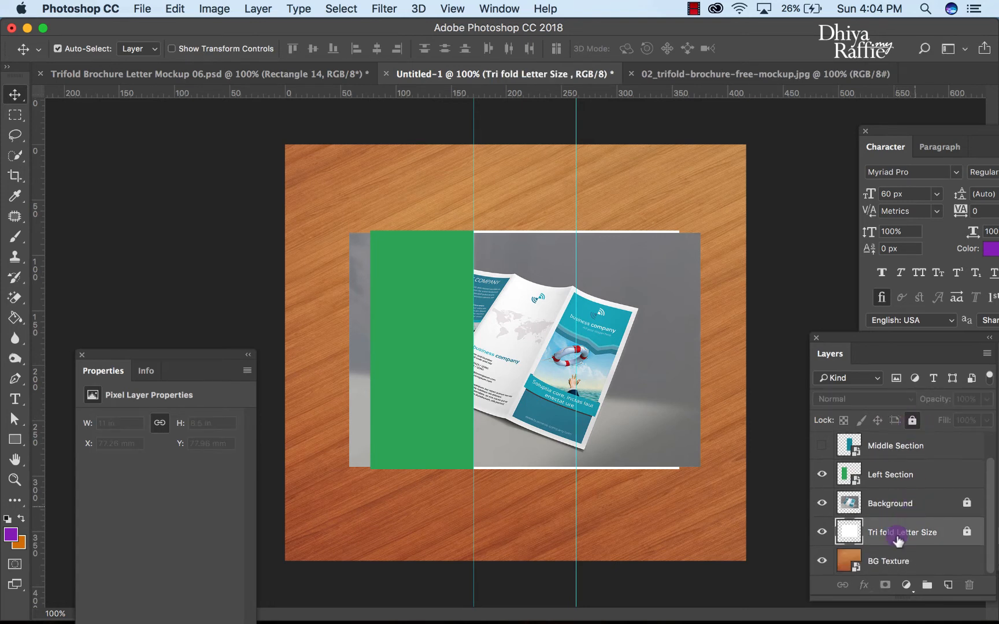
{"action": "left_click", "coordinate": [889, 560]}
{"action": "left_click", "coordinate": [912, 420]}
{"action": "scroll", "coordinate": [911, 530], "scroll_direction": "up", "scroll_amount": 1}
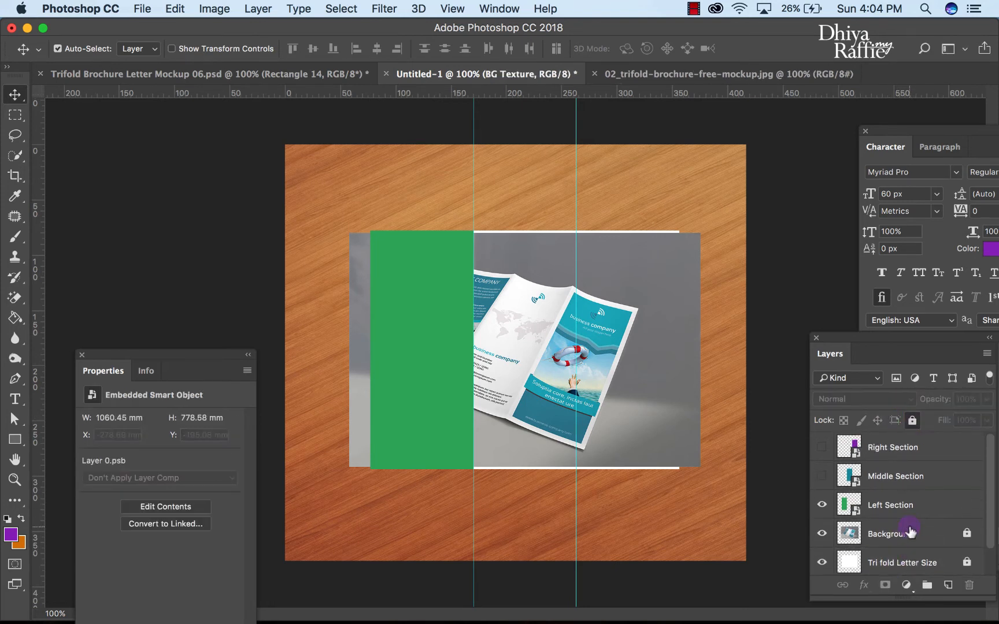
- Start a Distort transform on the Left Section layer and set its opacity to 50%
{"action": "left_click", "coordinate": [888, 507]}
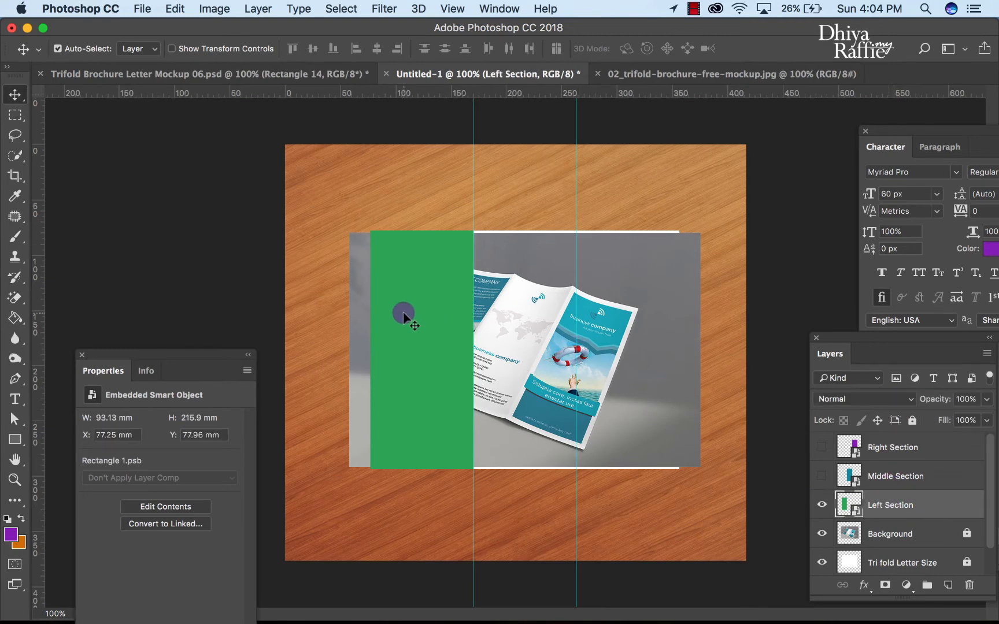
{"action": "left_click", "coordinate": [175, 8]}
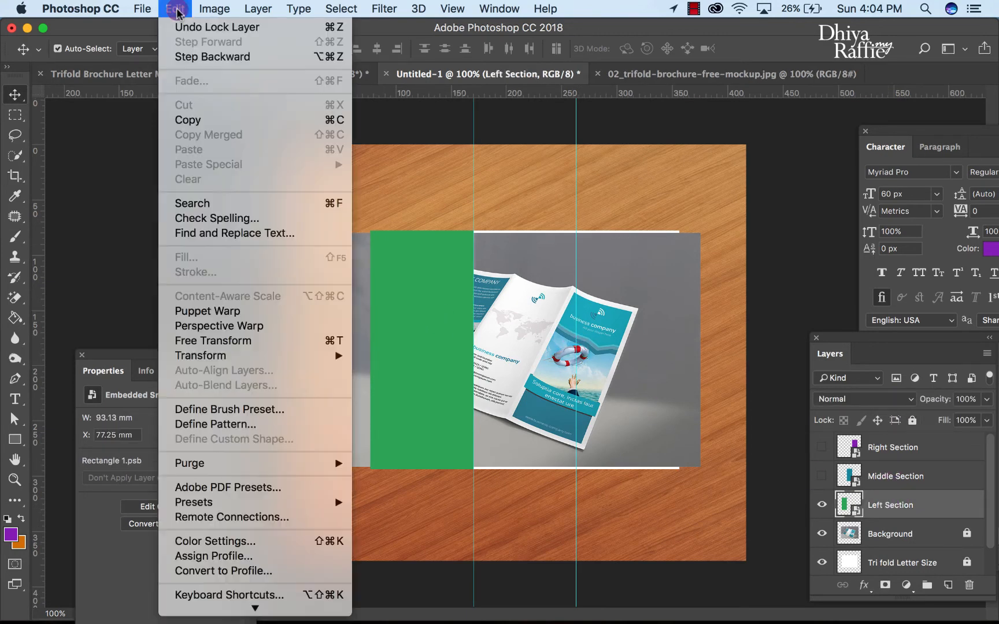
{"action": "left_click", "coordinate": [240, 340]}
{"action": "right_click", "coordinate": [445, 334]}
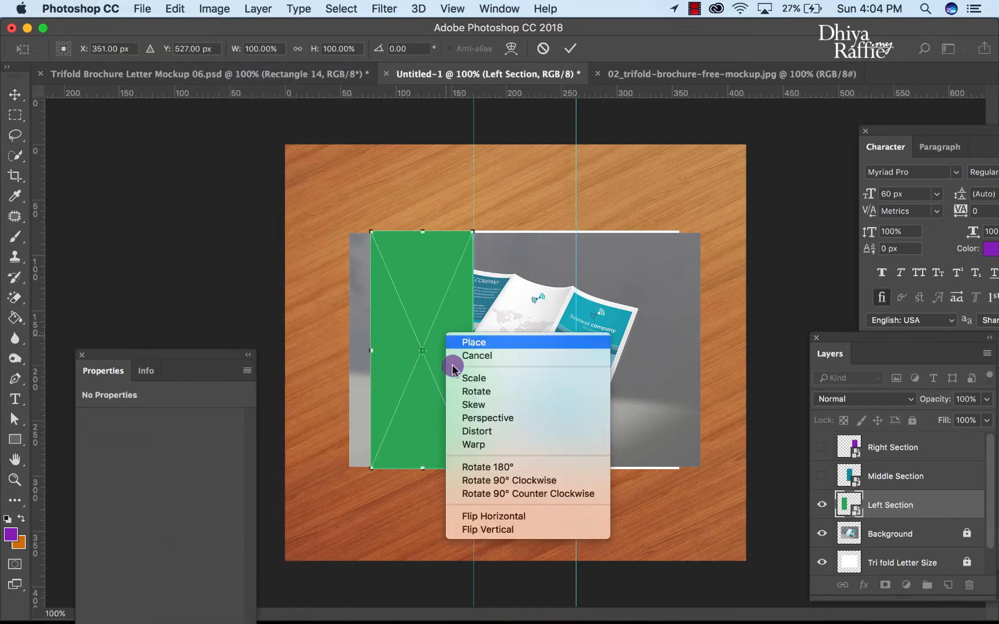
{"action": "left_click", "coordinate": [473, 432]}
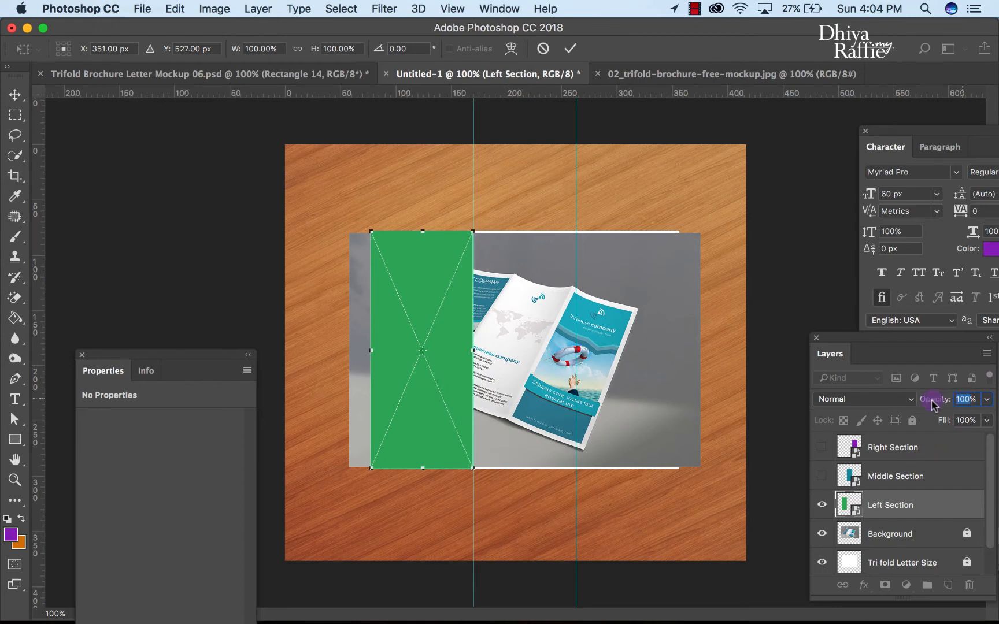
{"action": "type", "text": "50"}
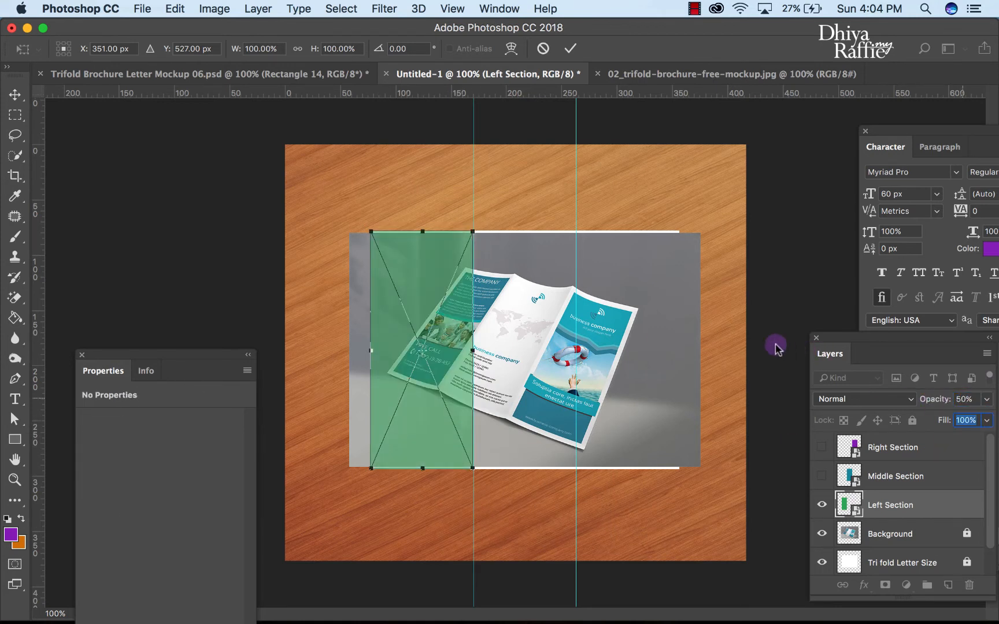
{"action": "key", "text": "Tab"}
- Distort the green Left Section so its four corners match the corners of the left panel in the brochure photo
{"action": "key", "text": "super+equal"}
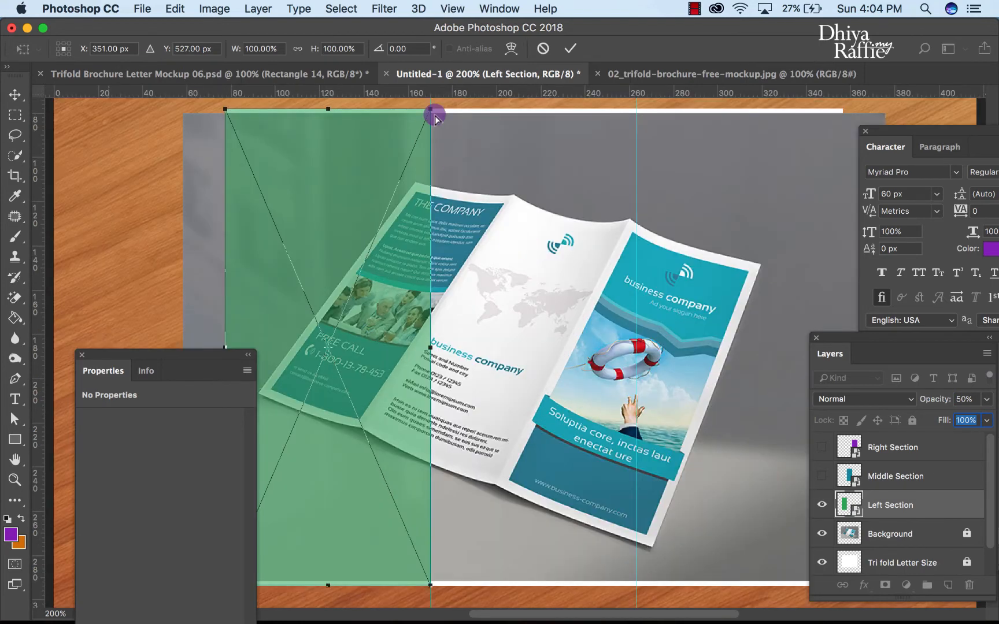
{"action": "left_click_drag", "start_coordinate": [430, 107], "coordinate": [515, 195]}
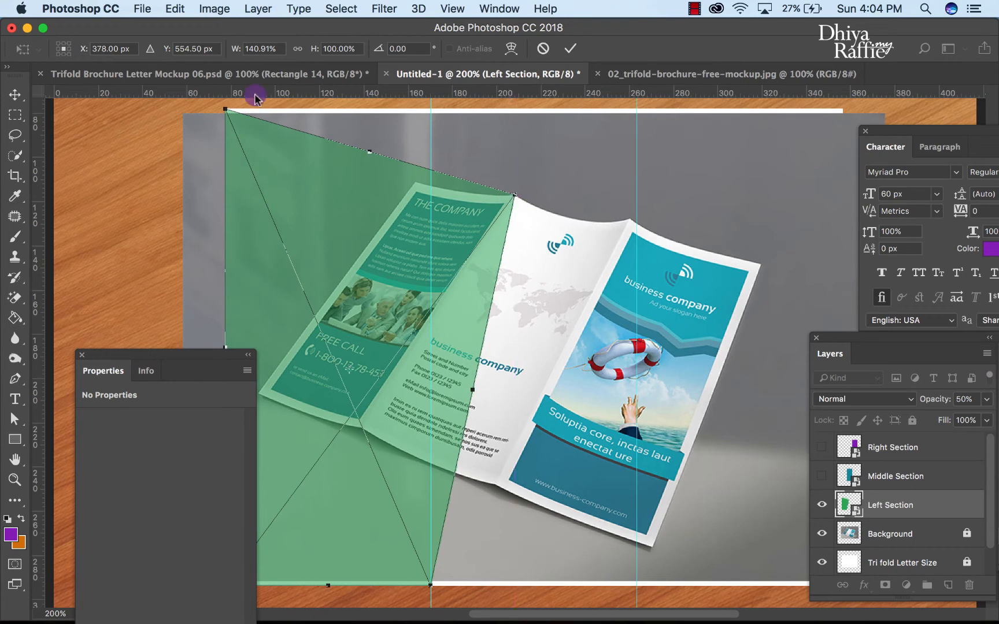
{"action": "left_click_drag", "start_coordinate": [225, 109], "coordinate": [413, 183]}
{"action": "scroll", "coordinate": [413, 233], "scroll_direction": "down", "scroll_amount": 3}
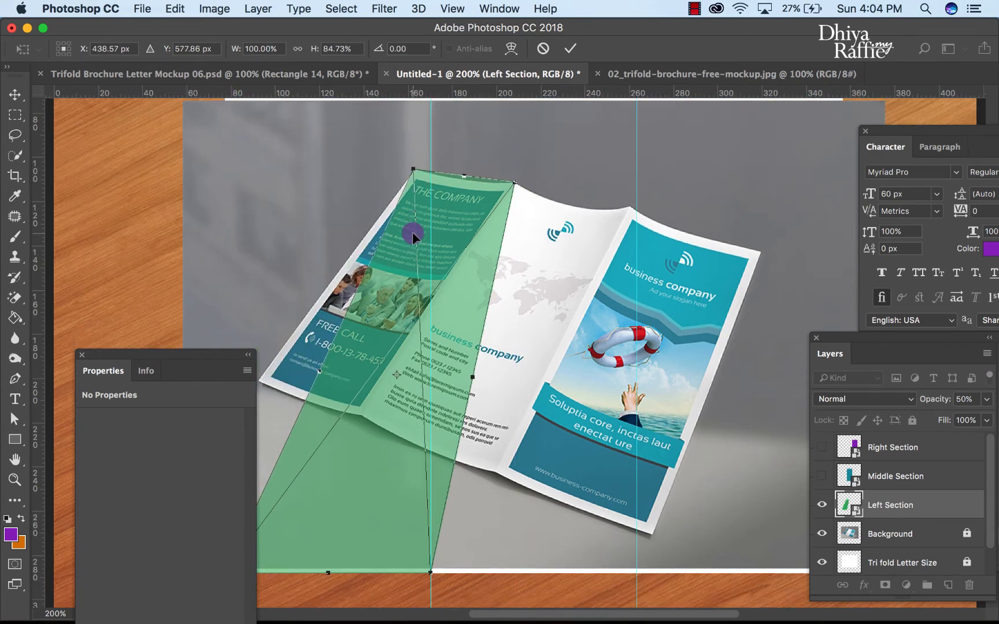
{"action": "left_click_drag", "start_coordinate": [442, 519], "coordinate": [374, 360]}
{"action": "scroll", "coordinate": [324, 382], "scroll_direction": "left", "scroll_amount": 3}
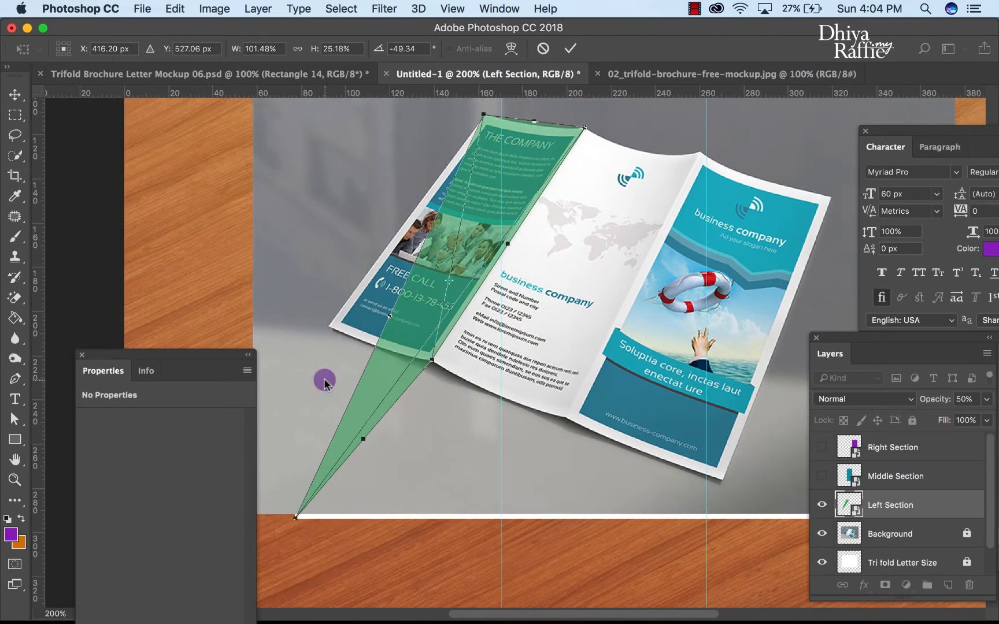
{"action": "left_click_drag", "start_coordinate": [293, 520], "coordinate": [327, 331]}
- Fine-tune the Left Section's lower fold corner against the brochure photo and inspect the alignment of its edges
{"action": "key", "text": "super+plus"}
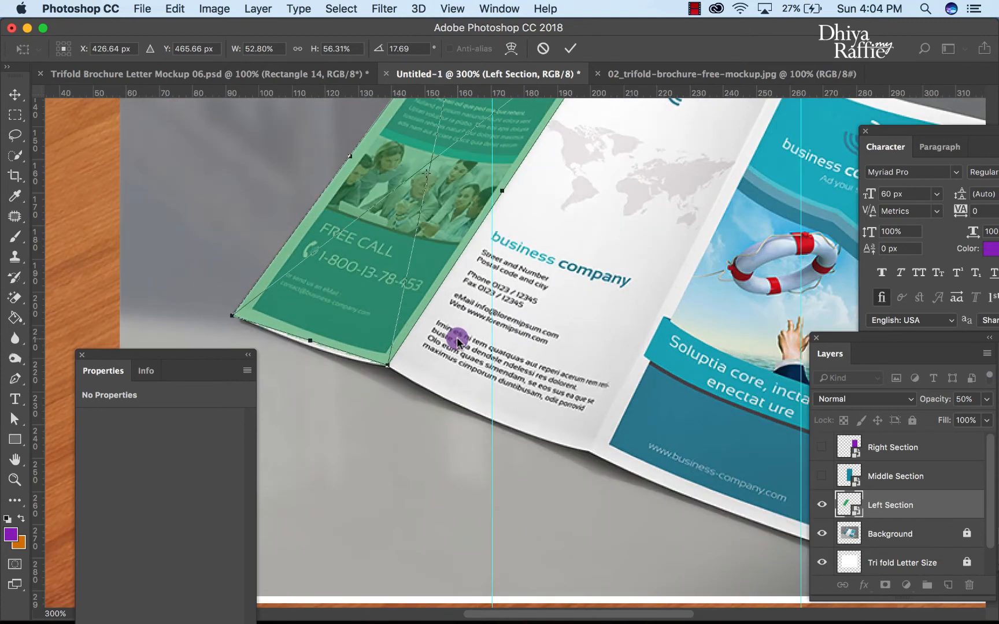
{"action": "scroll", "coordinate": [457, 341], "scroll_direction": "up", "scroll_amount": 2}
{"action": "scroll", "coordinate": [456, 341], "scroll_direction": "left", "scroll_amount": 2}
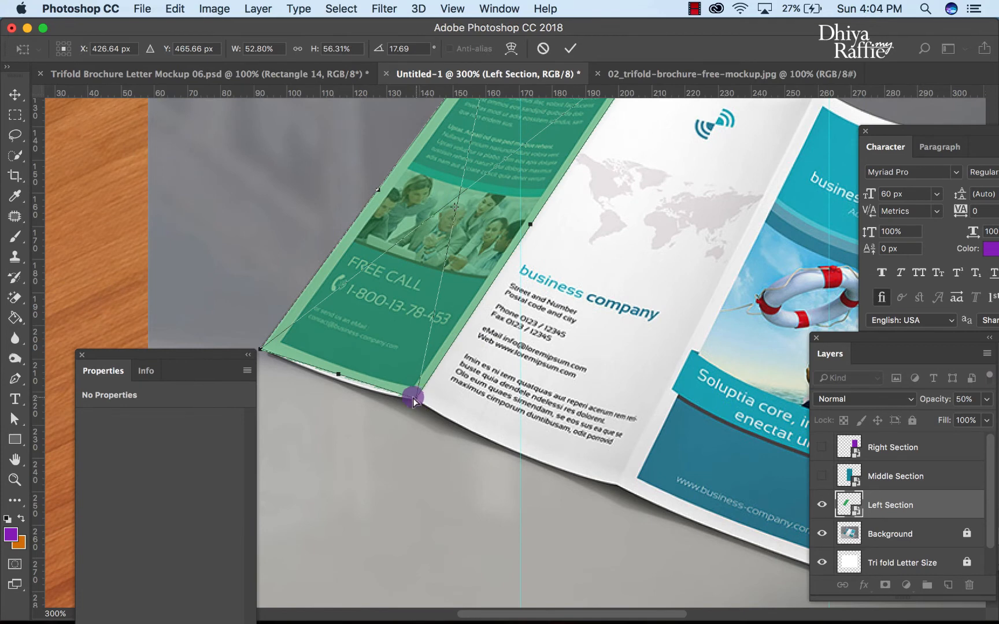
{"action": "mouse_move", "coordinate": [413, 401]}
{"action": "left_mouse_down"}
{"action": "mouse_move", "coordinate": [388, 396]}
{"action": "mouse_move", "coordinate": [412, 395]}
{"action": "left_mouse_up"}
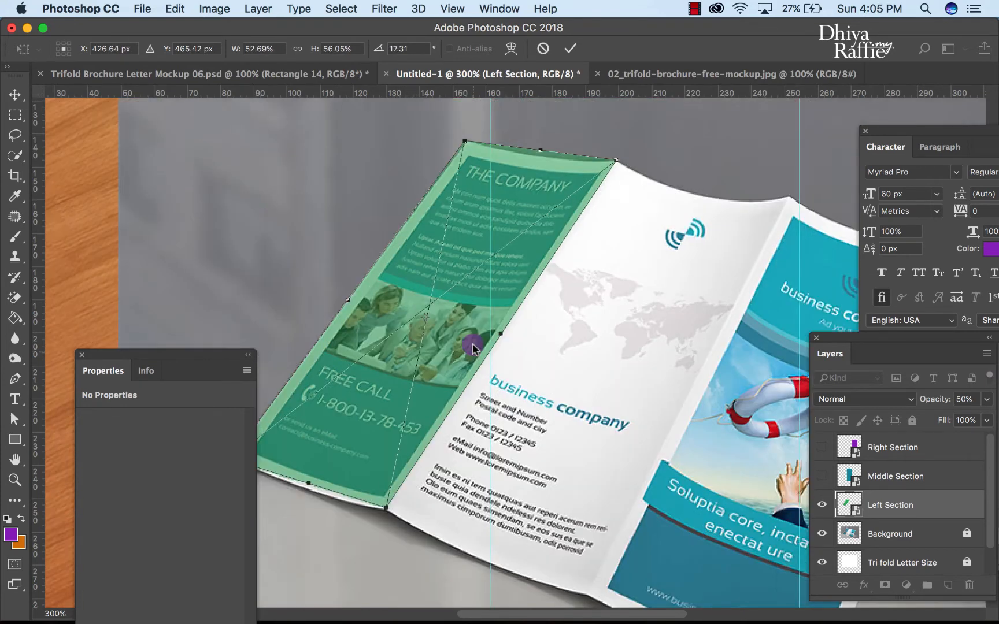
{"action": "scroll", "coordinate": [473, 343], "scroll_direction": "up", "scroll_amount": 3}
{"action": "scroll", "coordinate": [473, 343], "scroll_direction": "right", "scroll_amount": 1}
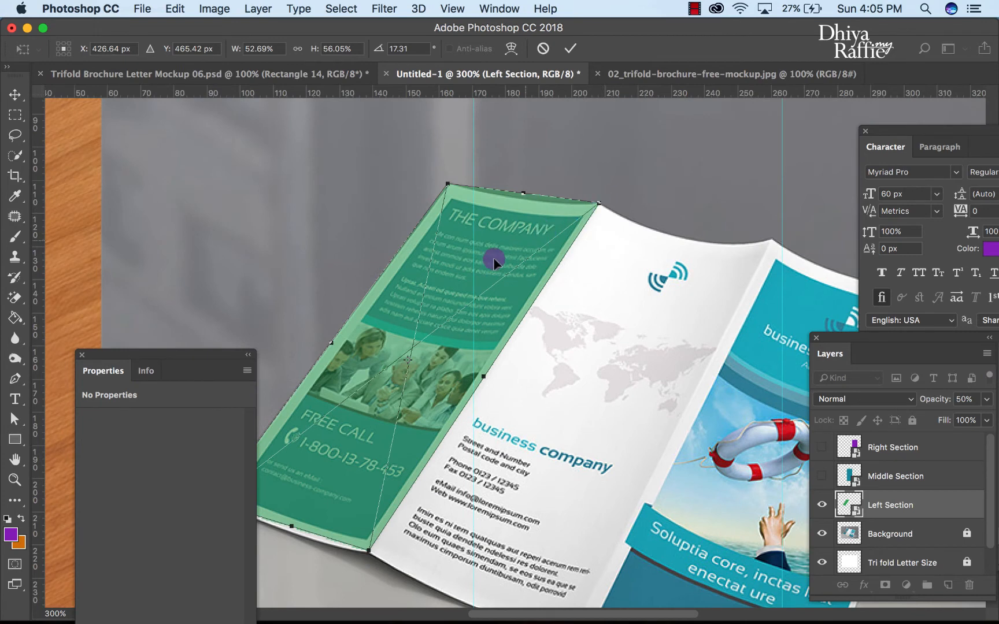
{"action": "scroll", "coordinate": [490, 259], "scroll_direction": "down", "scroll_amount": 4}
{"action": "scroll", "coordinate": [490, 259], "scroll_direction": "left", "scroll_amount": 5}
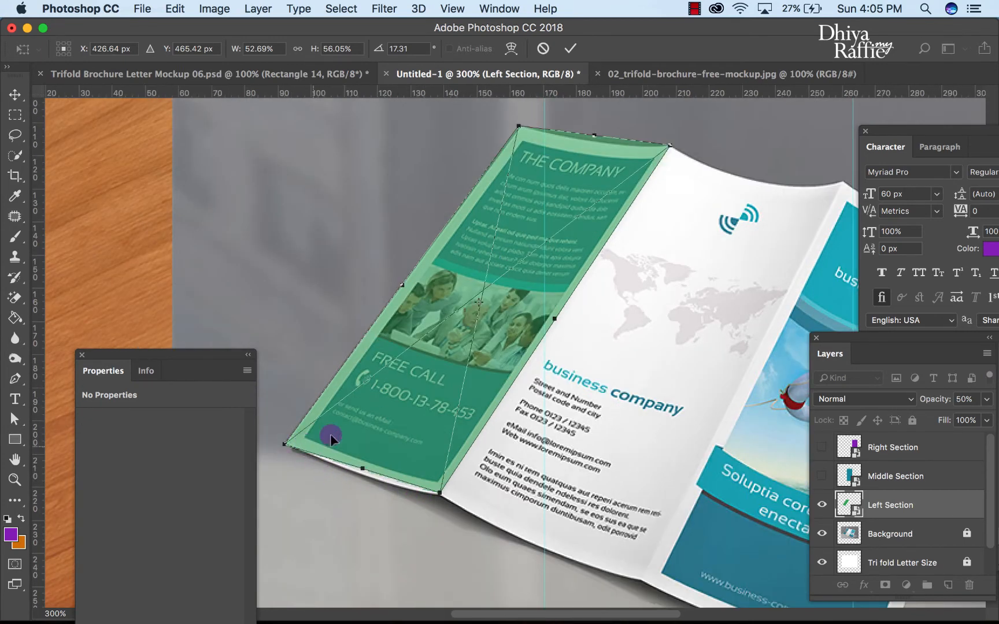
- Warp the Left Section so its upper and lower edges follow the curved edges of the photo's left panel, and apply the transform
{"action": "right_click", "coordinate": [433, 372]}
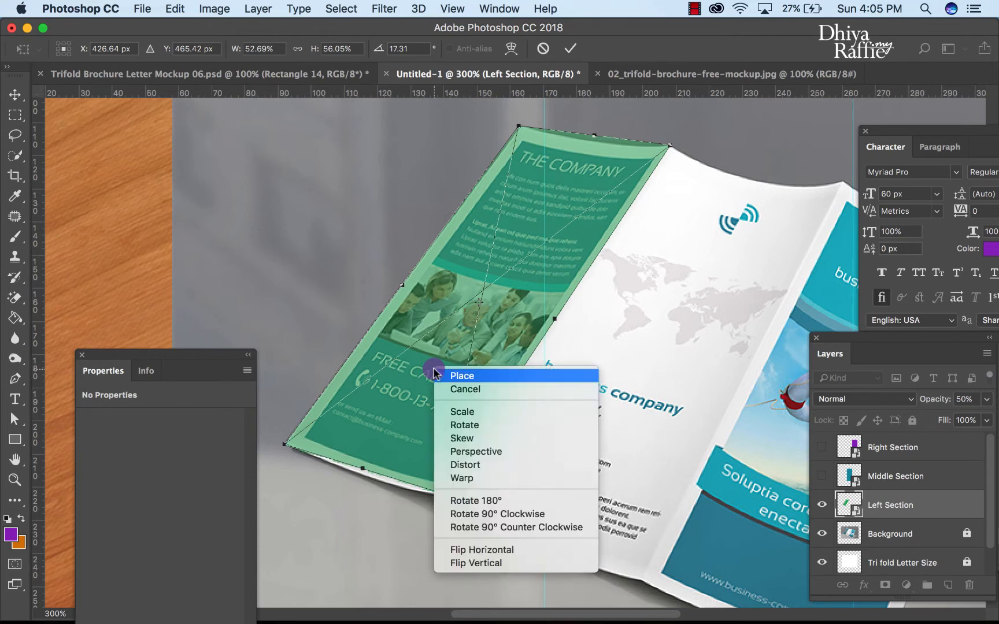
{"action": "left_click", "coordinate": [495, 479]}
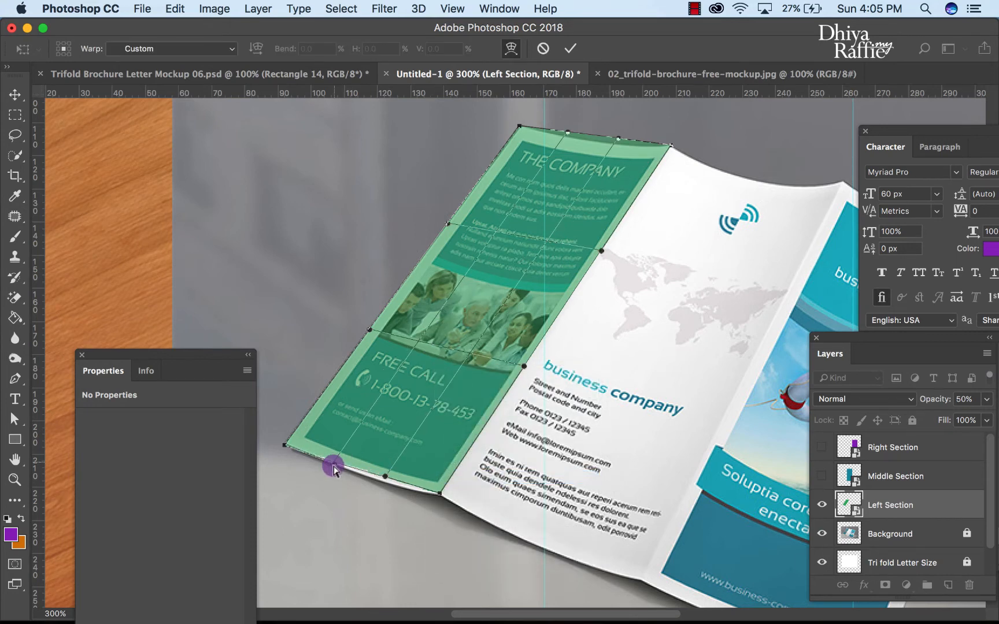
{"action": "left_click_drag", "start_coordinate": [379, 472], "coordinate": [383, 486]}
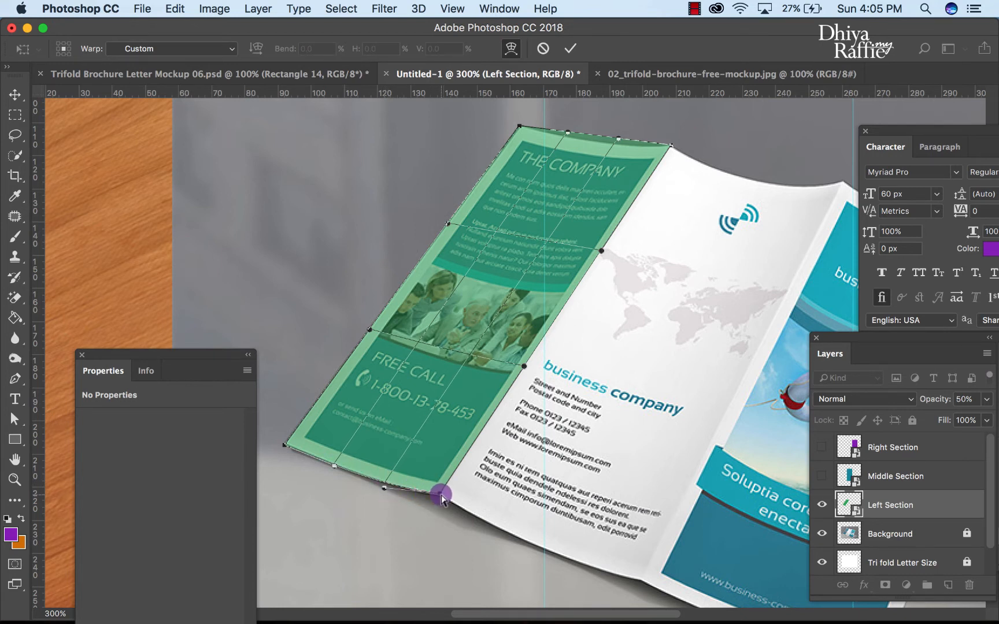
{"action": "left_click_drag", "start_coordinate": [441, 498], "coordinate": [441, 497]}
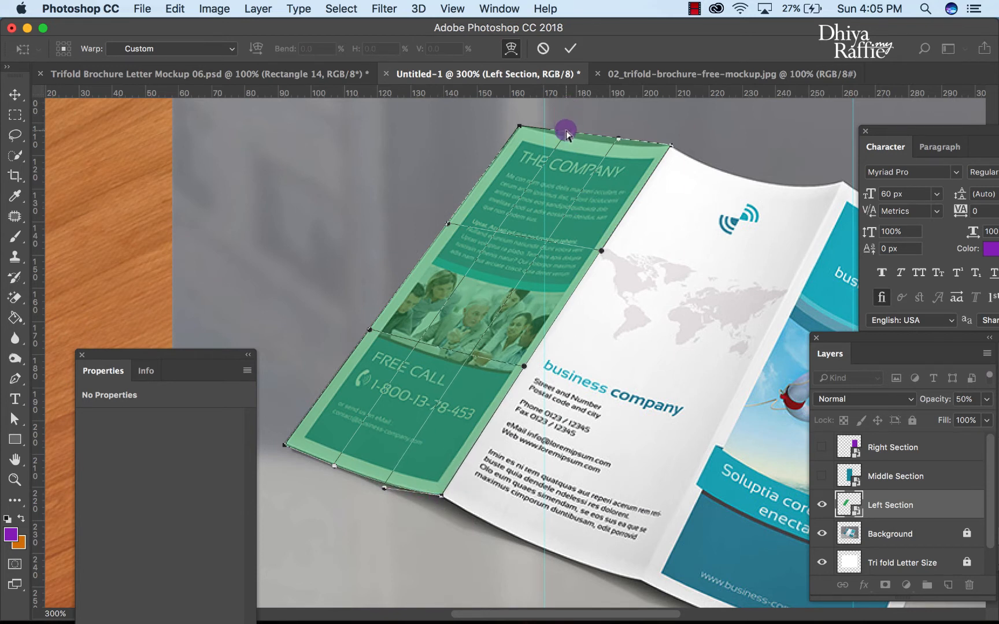
{"action": "left_click_drag", "start_coordinate": [566, 134], "coordinate": [567, 142]}
{"action": "left_click_drag", "start_coordinate": [618, 140], "coordinate": [618, 149]}
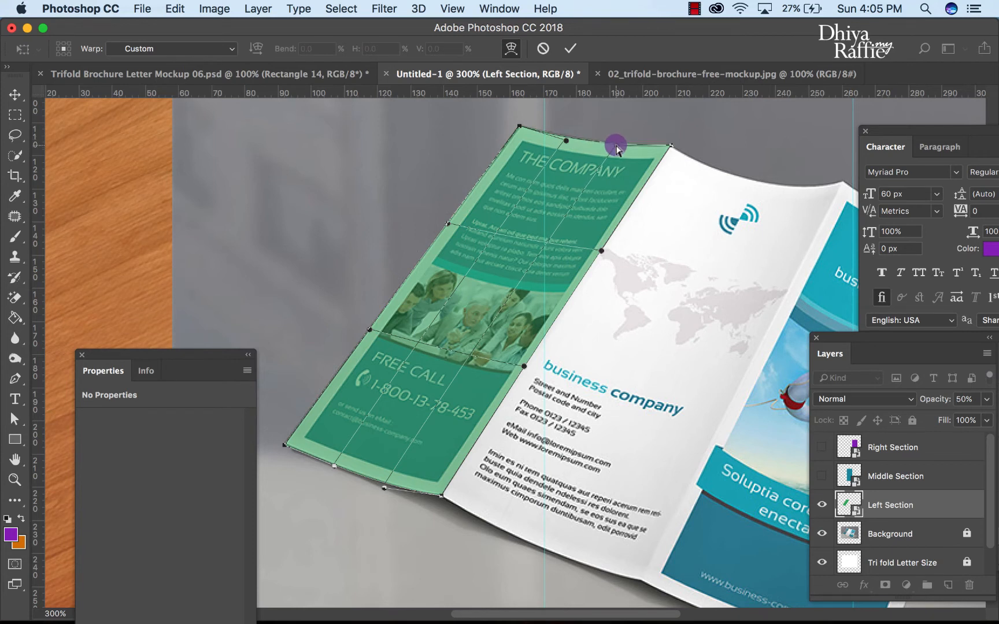
{"action": "left_click", "coordinate": [570, 48]}
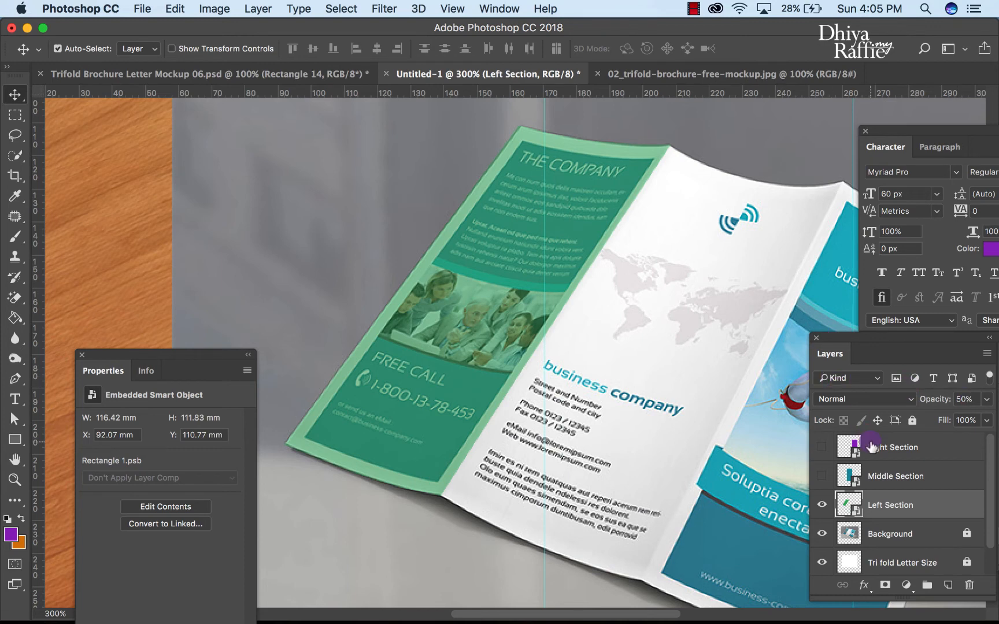
- Set the Left Section's opacity to 100%, and switch visibility from the Left Section to the Middle Section
{"action": "type", "text": "100"}
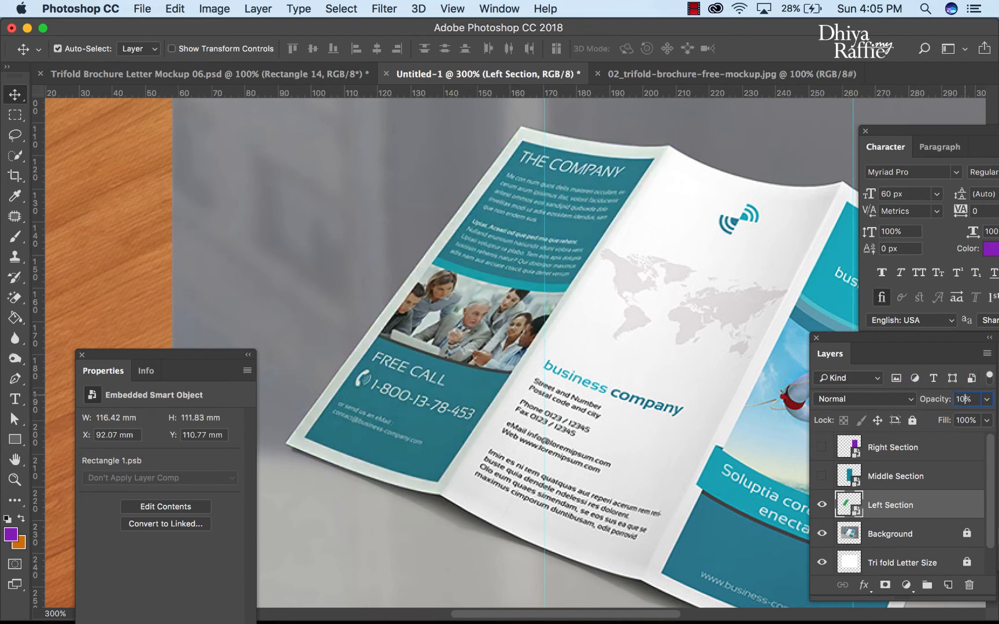
{"action": "left_click", "coordinate": [549, 356]}
{"action": "scroll", "coordinate": [548, 357], "scroll_direction": "down", "scroll_amount": 3}
{"action": "scroll", "coordinate": [549, 356], "scroll_direction": "right", "scroll_amount": 3}
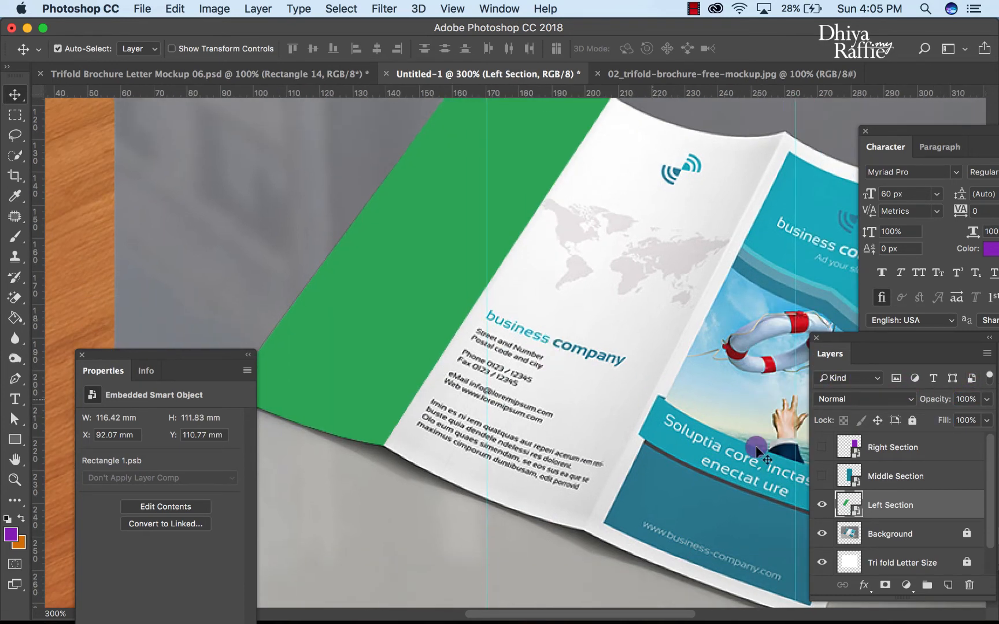
{"action": "left_click", "coordinate": [822, 504]}
{"action": "left_click", "coordinate": [821, 476]}
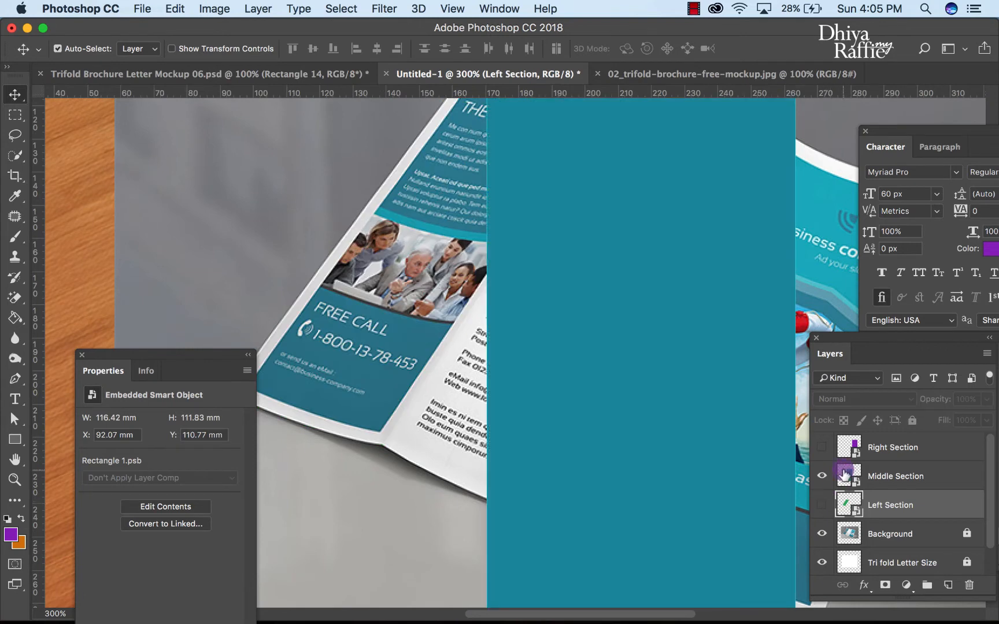
- Select the Middle Section layer, start a Distort transform on it and set its opacity to 50%
{"action": "scroll", "coordinate": [666, 418], "scroll_direction": "right", "scroll_amount": 3}
{"action": "scroll", "coordinate": [666, 417], "scroll_direction": "down", "scroll_amount": 1}
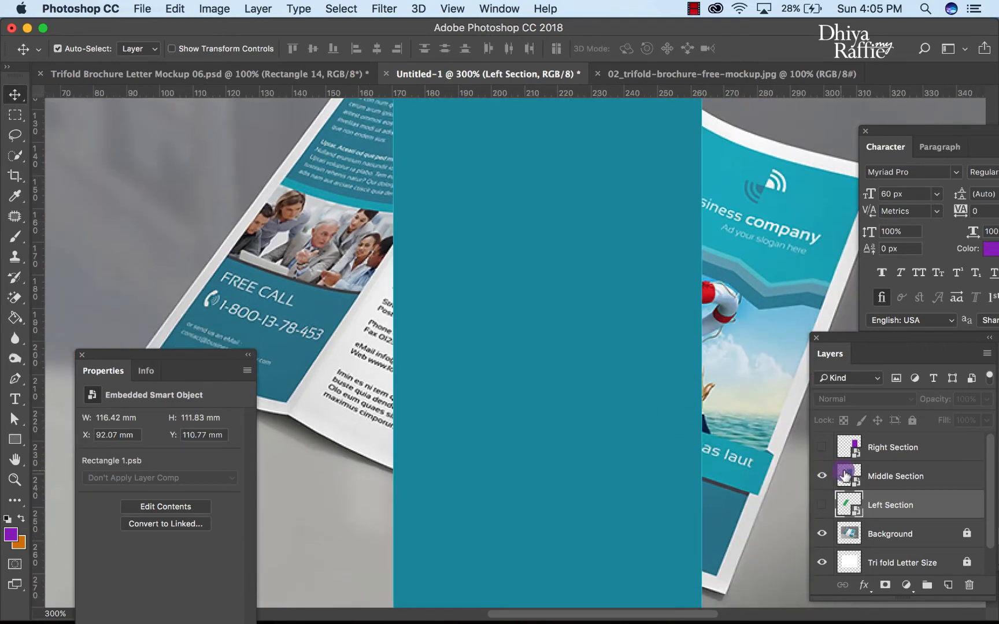
{"action": "left_click", "coordinate": [682, 425]}
{"action": "key", "text": "super+minus"}
{"action": "key", "text": "super+minus"}
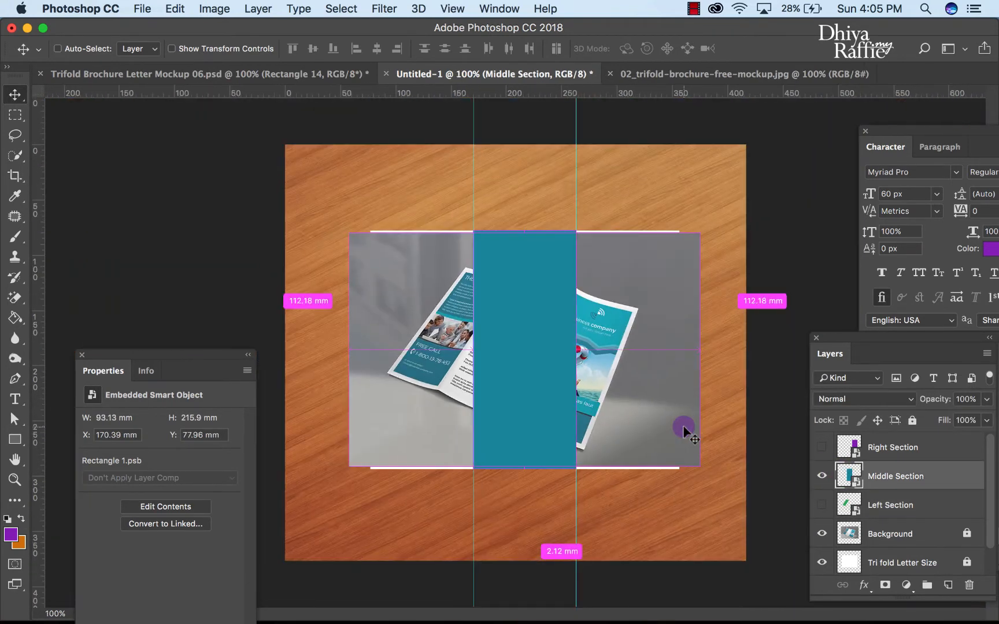
{"action": "left_click", "coordinate": [176, 8]}
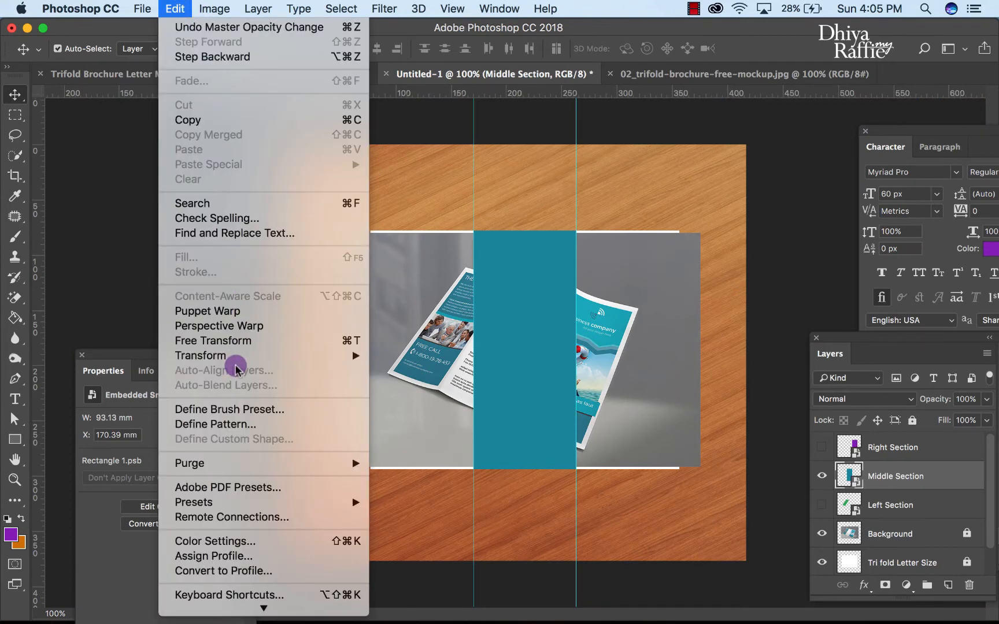
{"action": "left_click", "coordinate": [213, 340]}
{"action": "right_click", "coordinate": [526, 343]}
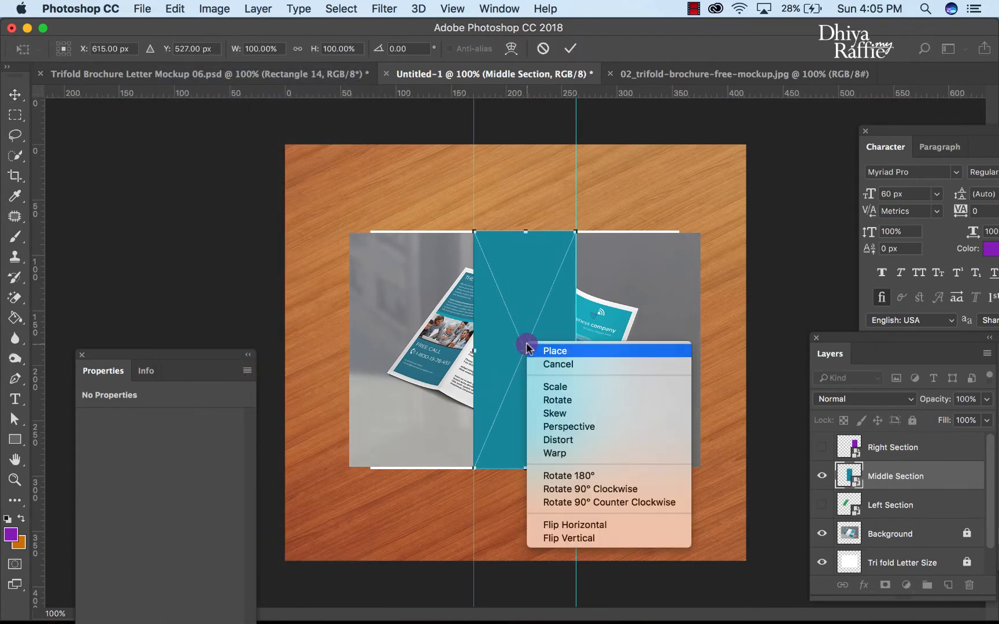
{"action": "left_click", "coordinate": [574, 383]}
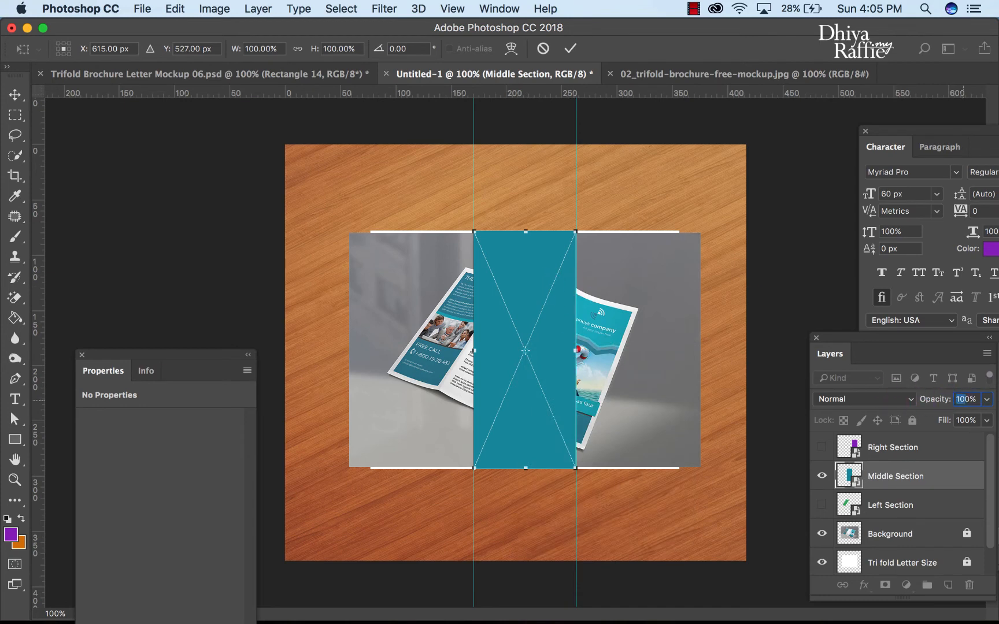
{"action": "type", "text": "50"}
{"action": "key", "text": "super+equal"}
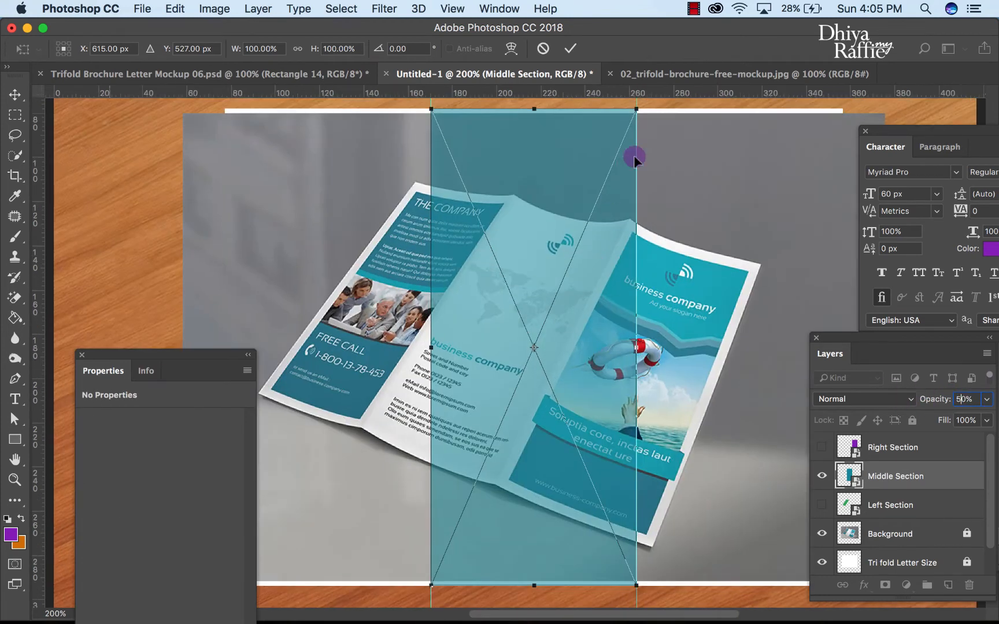
- Distort the teal Middle Section so its four corners match the corners of the middle panel in the brochure photo
{"action": "left_click_drag", "start_coordinate": [636, 109], "coordinate": [628, 218]}
{"action": "left_click_drag", "start_coordinate": [431, 108], "coordinate": [514, 198]}
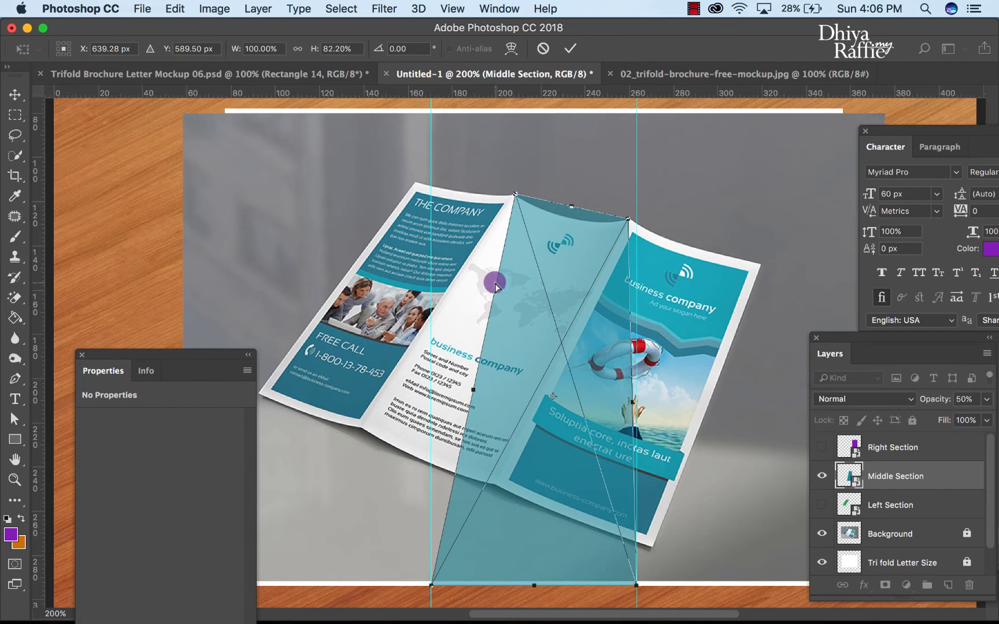
{"action": "scroll", "coordinate": [495, 284], "scroll_direction": "down", "scroll_amount": 5}
{"action": "left_click_drag", "start_coordinate": [445, 438], "coordinate": [377, 282]}
{"action": "left_click_drag", "start_coordinate": [650, 440], "coordinate": [509, 337]}
{"action": "scroll", "coordinate": [510, 337], "scroll_direction": "up", "scroll_amount": 5}
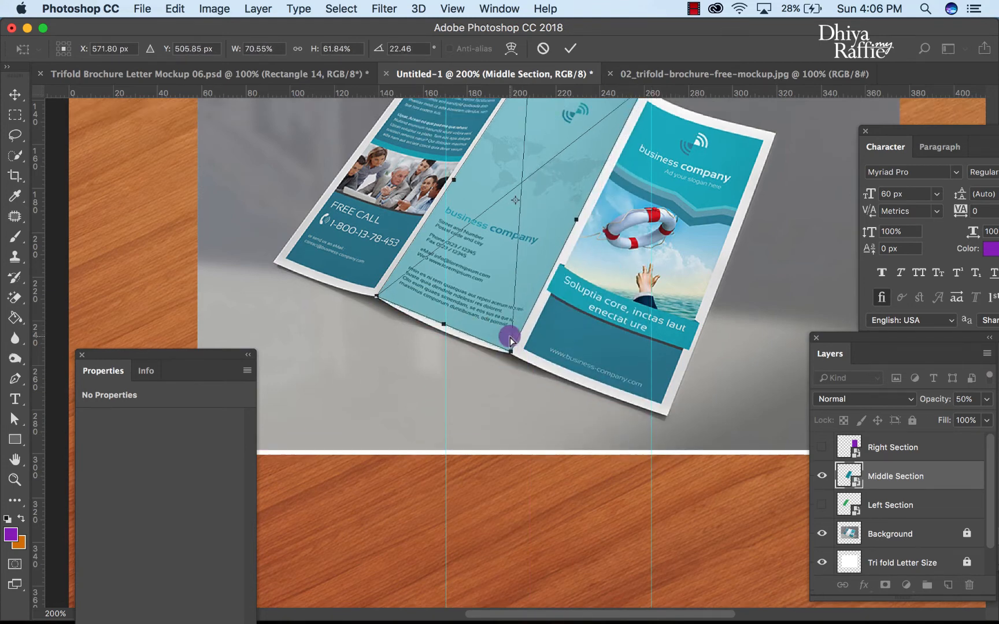
- Warp the Middle Section so its lower and upper edges follow the curves of the photo's middle panel
{"action": "right_click", "coordinate": [496, 321]}
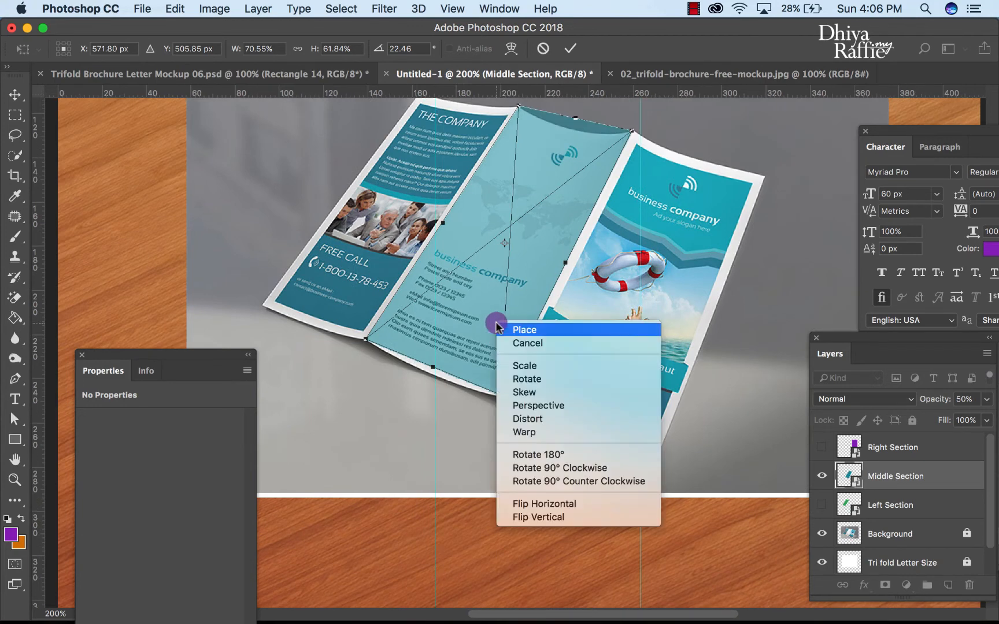
{"action": "left_click", "coordinate": [538, 435]}
{"action": "mouse_move", "coordinate": [466, 375]}
{"action": "left_mouse_down"}
{"action": "mouse_move", "coordinate": [401, 355]}
{"action": "mouse_move", "coordinate": [406, 370]}
{"action": "mouse_move", "coordinate": [450, 384]}
{"action": "left_mouse_up"}
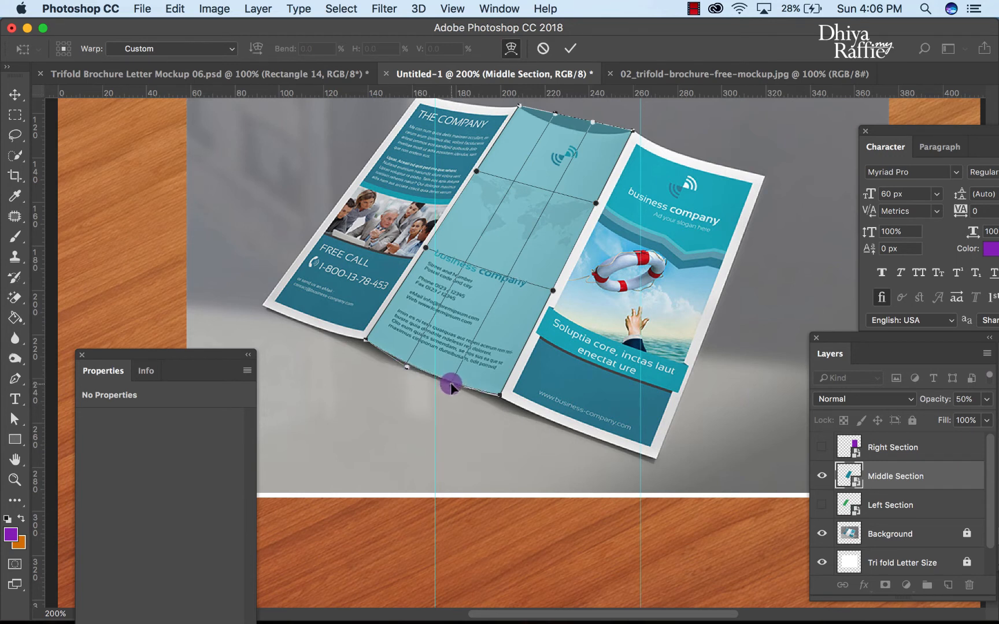
{"action": "left_click_drag", "start_coordinate": [499, 398], "coordinate": [499, 397]}
{"action": "scroll", "coordinate": [498, 397], "scroll_direction": "up", "scroll_amount": 1}
{"action": "scroll", "coordinate": [499, 397], "scroll_direction": "right", "scroll_amount": 1}
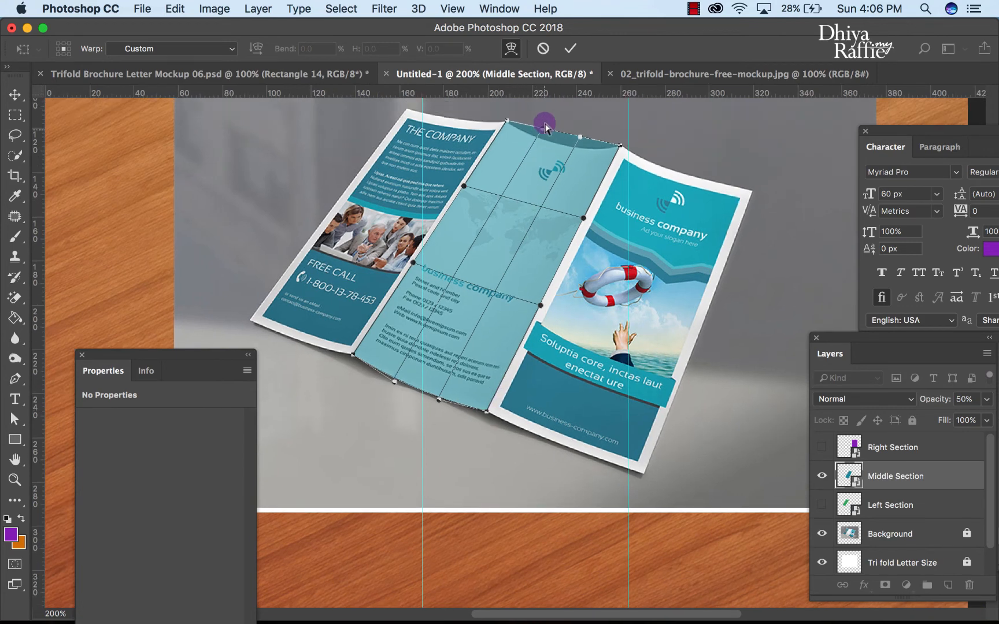
{"action": "left_click_drag", "start_coordinate": [543, 130], "coordinate": [537, 139]}
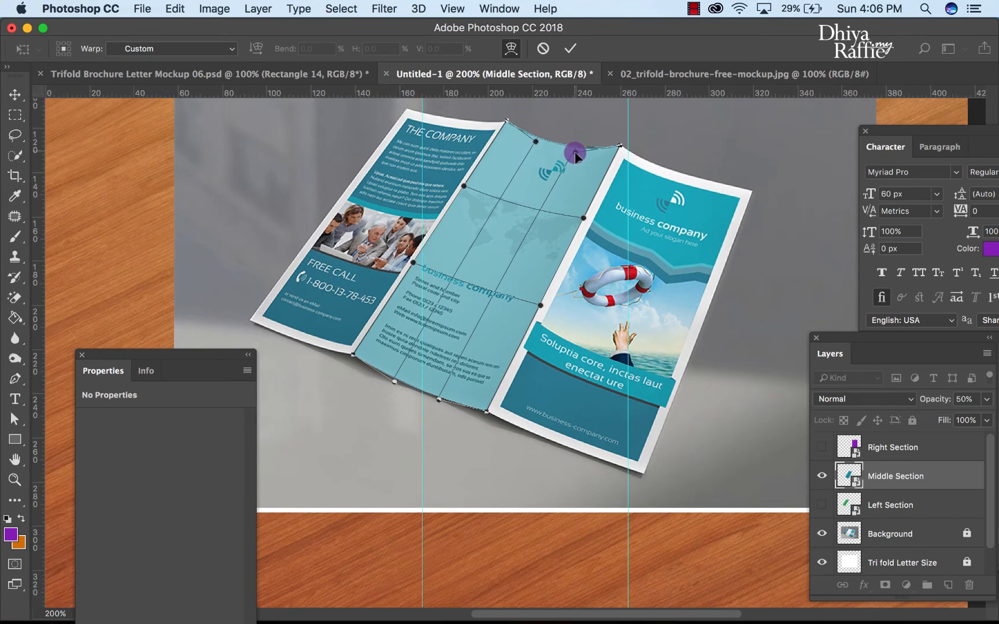
{"action": "left_click_drag", "start_coordinate": [576, 155], "coordinate": [576, 154]}
- Refine the Middle Section's warp along its fold with the cover panel, including both fold corners, and apply the transform
{"action": "scroll", "coordinate": [620, 205], "scroll_direction": "up", "scroll_amount": 3}
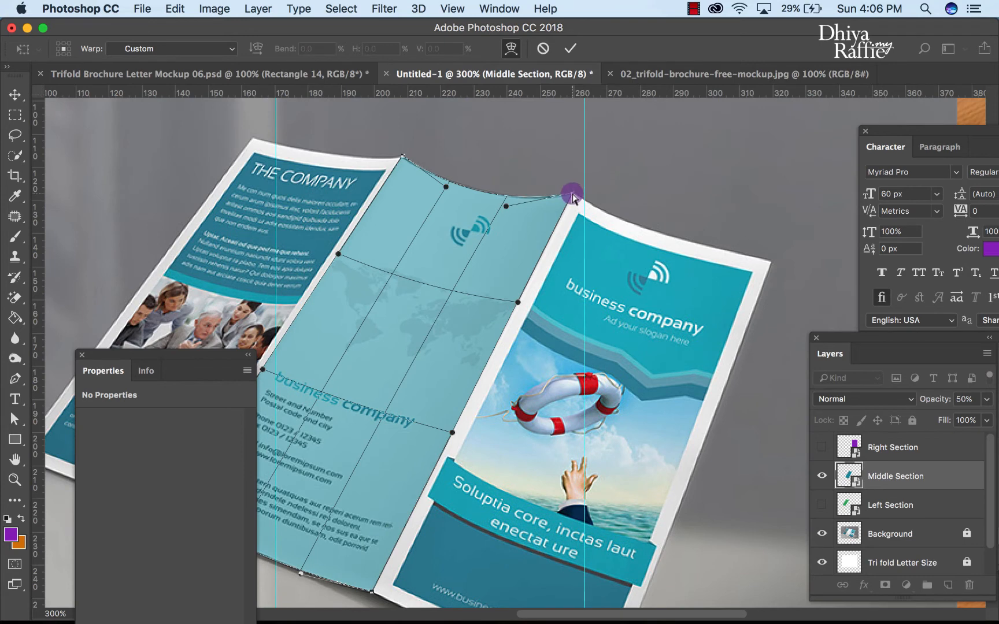
{"action": "left_click_drag", "start_coordinate": [573, 192], "coordinate": [575, 194]}
{"action": "left_click_drag", "start_coordinate": [519, 299], "coordinate": [522, 303]}
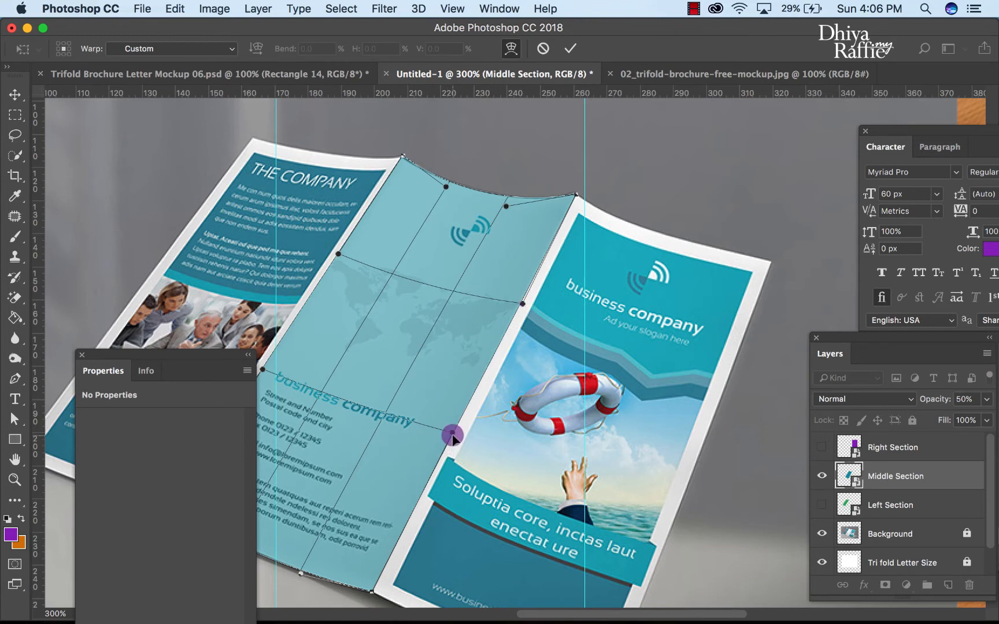
{"action": "left_click_drag", "start_coordinate": [455, 439], "coordinate": [457, 444]}
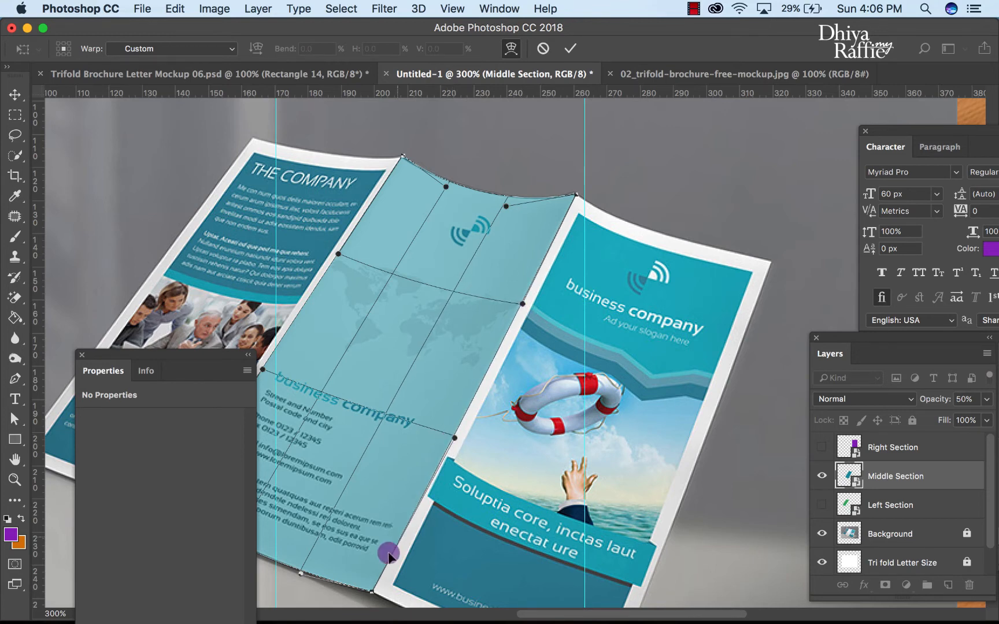
{"action": "left_click_drag", "start_coordinate": [373, 593], "coordinate": [374, 593]}
{"action": "scroll", "coordinate": [399, 388], "scroll_direction": "left", "scroll_amount": 5}
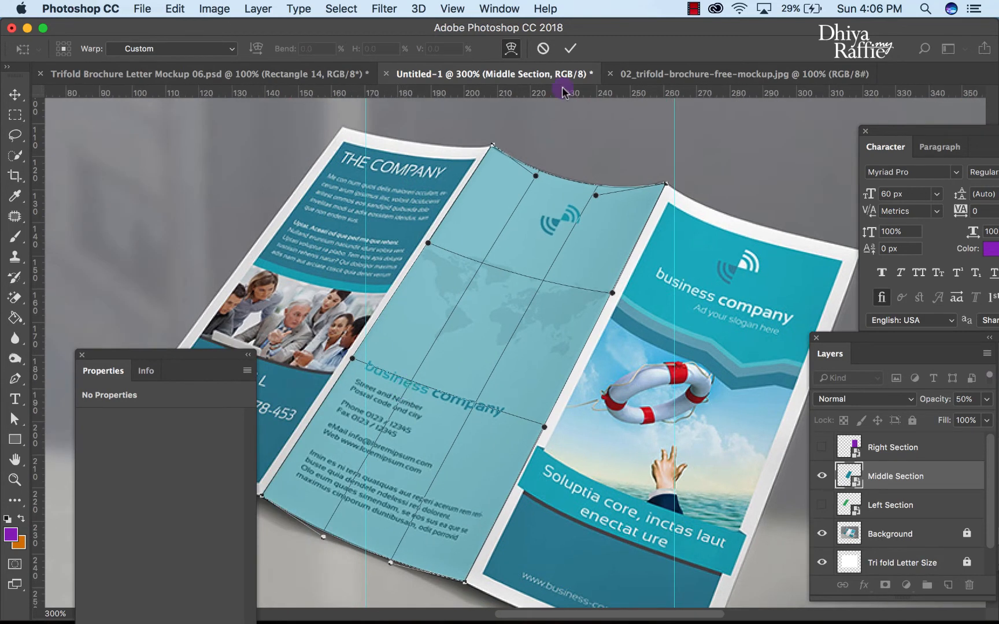
{"action": "left_click", "coordinate": [570, 48]}
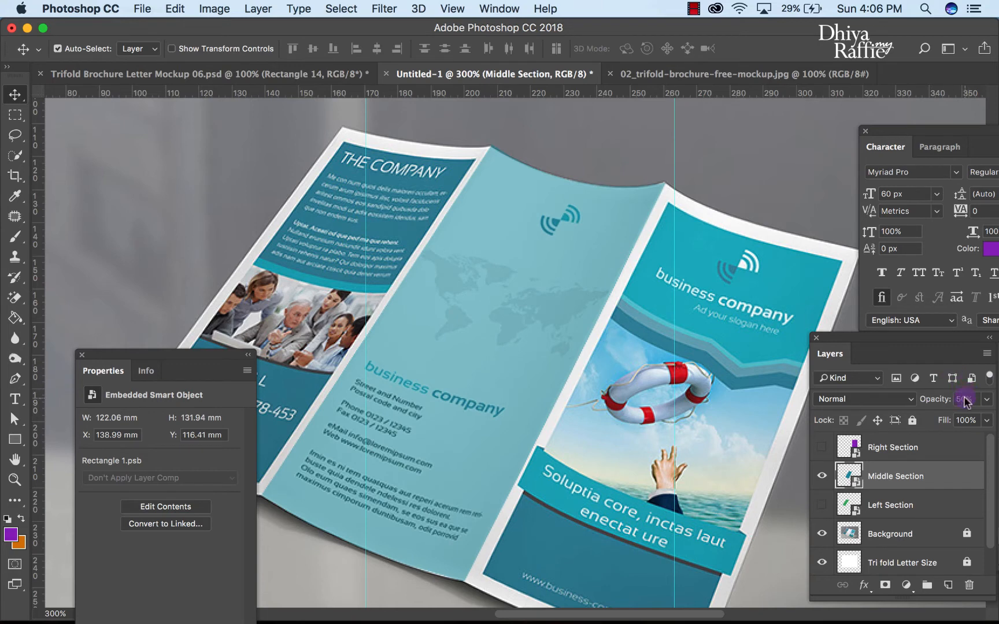
- Set the Middle Section's opacity to 100%, and leave the Right Section as the only visible panel layer
{"action": "type", "text": "100"}
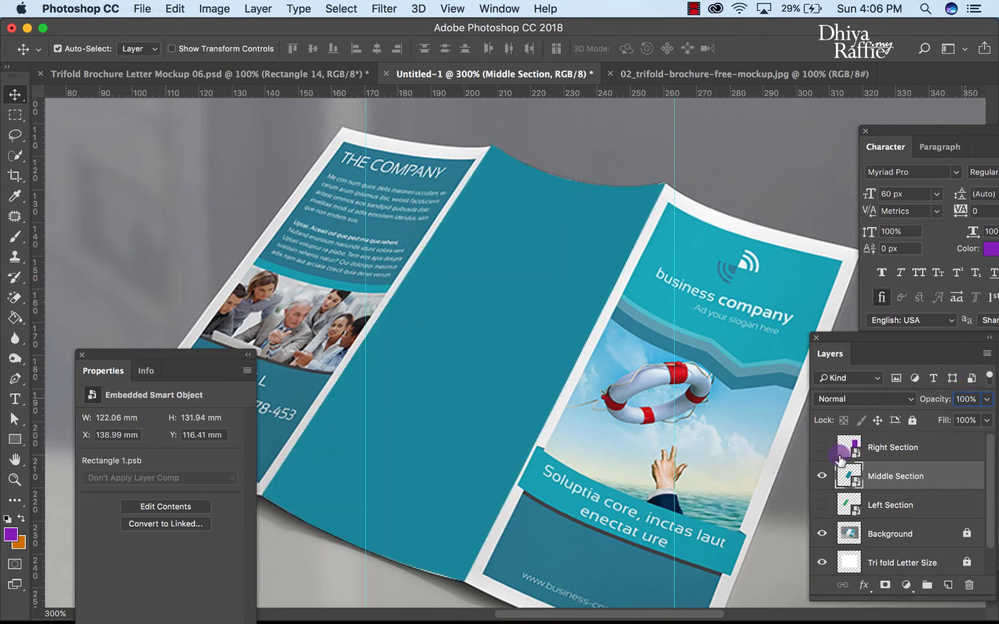
{"action": "left_click", "coordinate": [821, 504]}
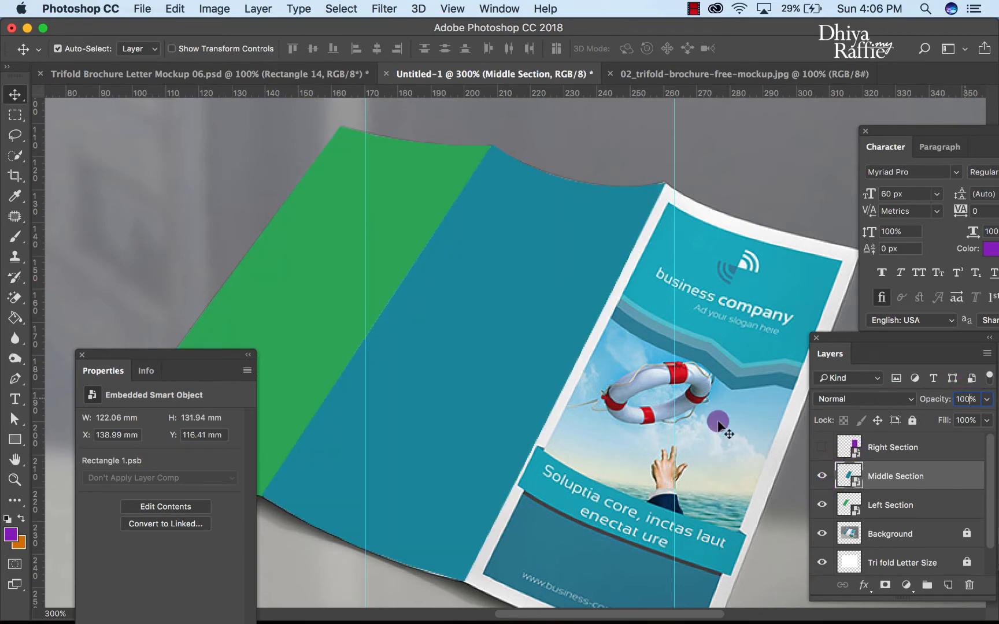
{"action": "left_click", "coordinate": [824, 448]}
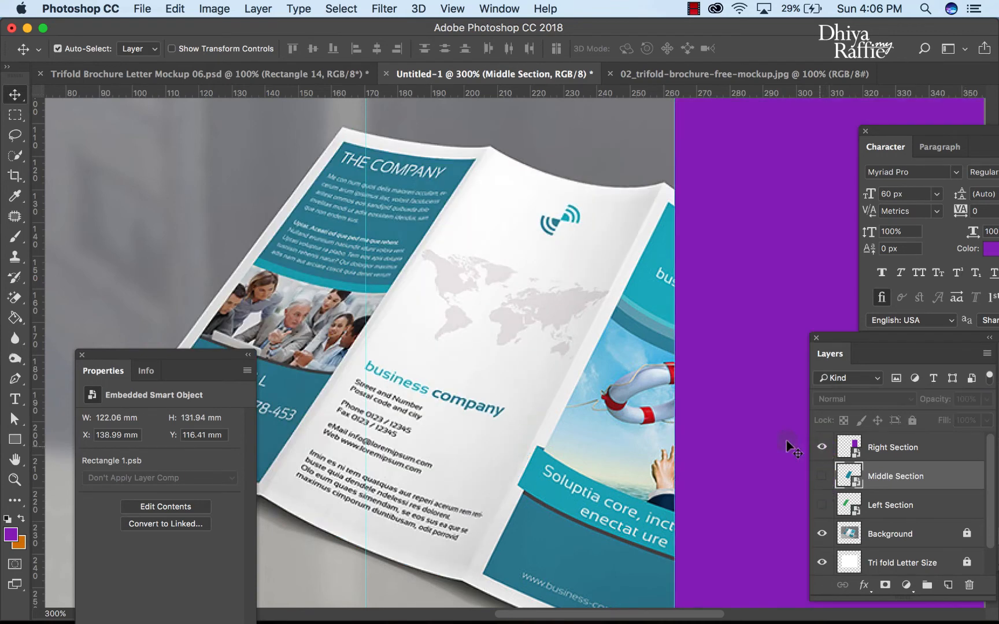
- Select the Right Section layer, set its opacity to 50% and start a Distort transform on it
{"action": "scroll", "coordinate": [643, 384], "scroll_direction": "right", "scroll_amount": 4}
{"action": "key", "text": "super+minus"}
{"action": "key", "text": "super+minus"}
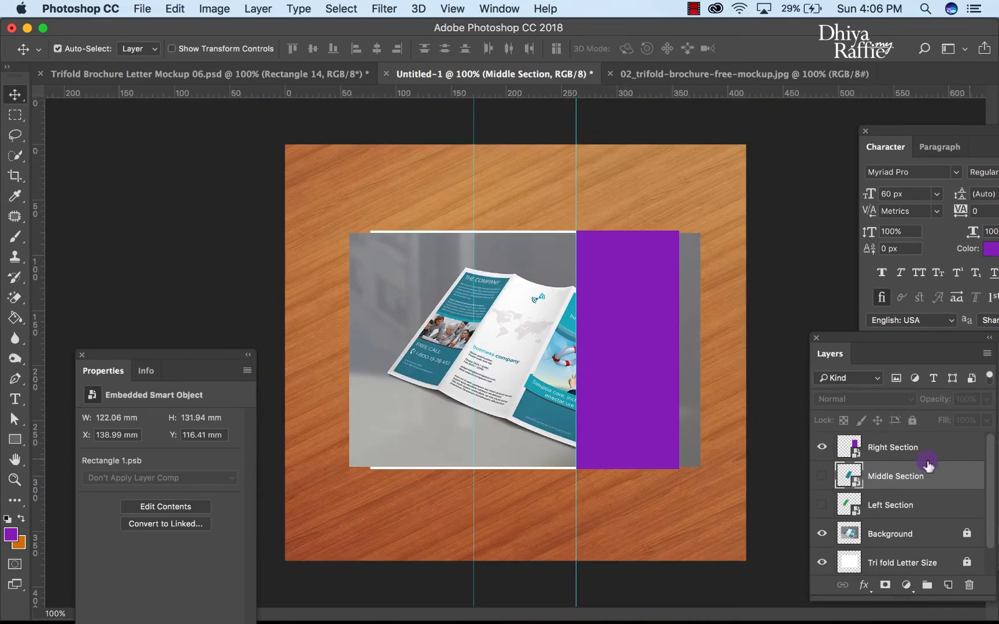
{"action": "left_click", "coordinate": [892, 448]}
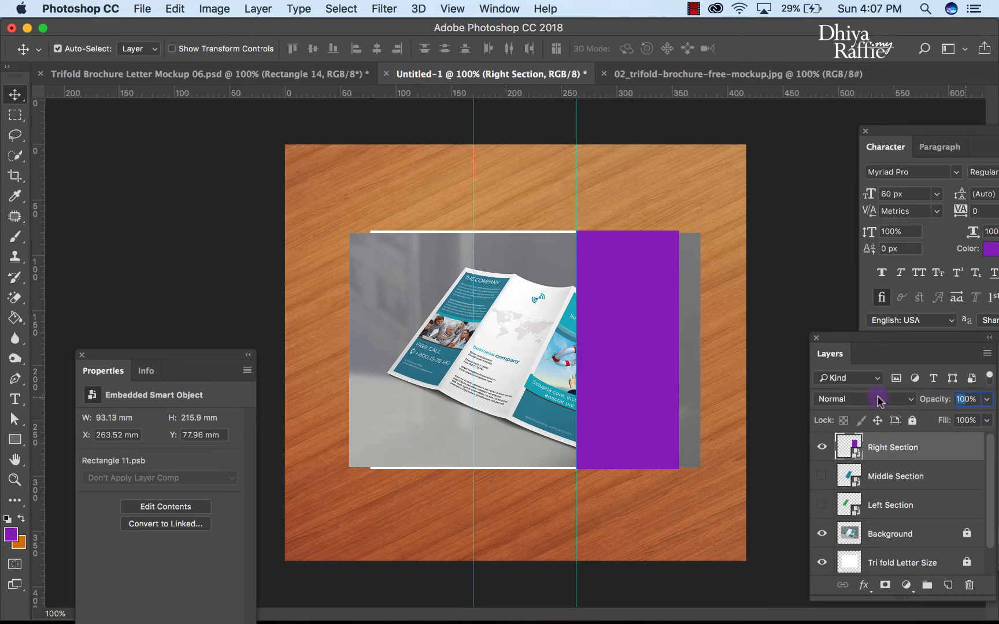
{"action": "type", "text": "50"}
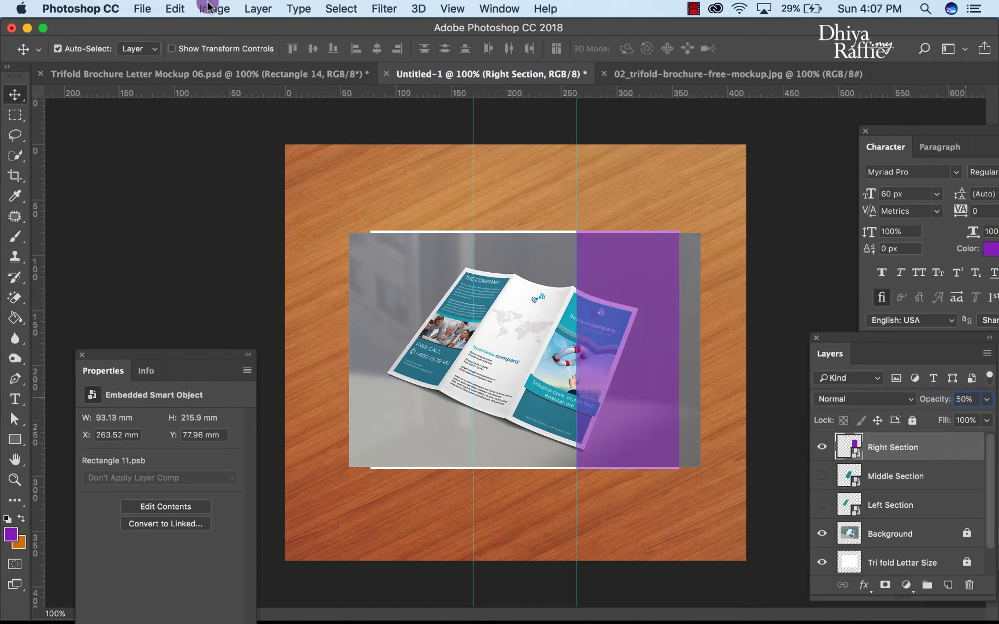
{"action": "left_click", "coordinate": [175, 9]}
{"action": "left_click", "coordinate": [276, 341]}
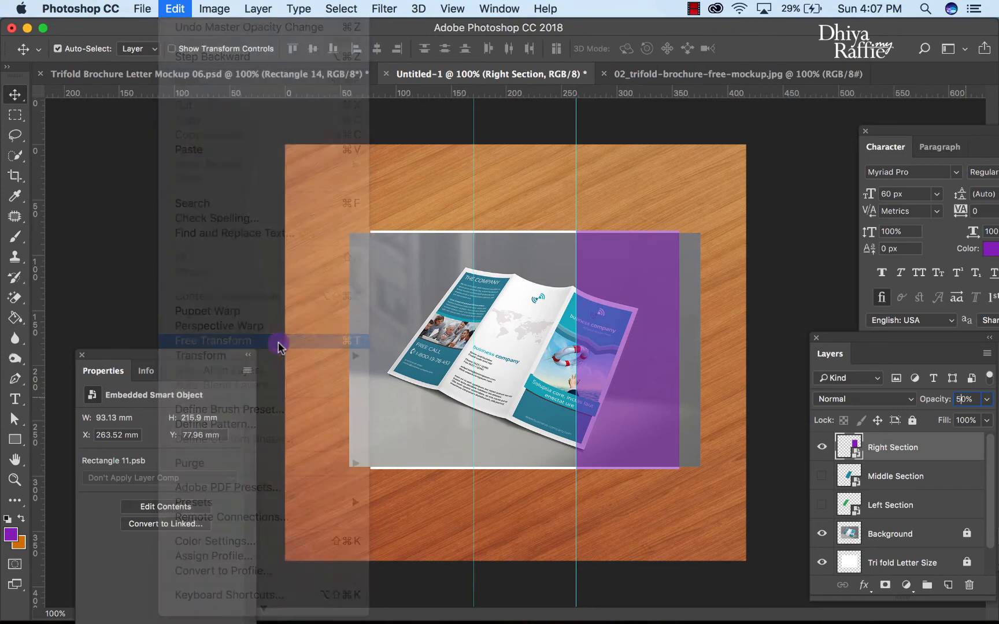
{"action": "right_click", "coordinate": [625, 404]}
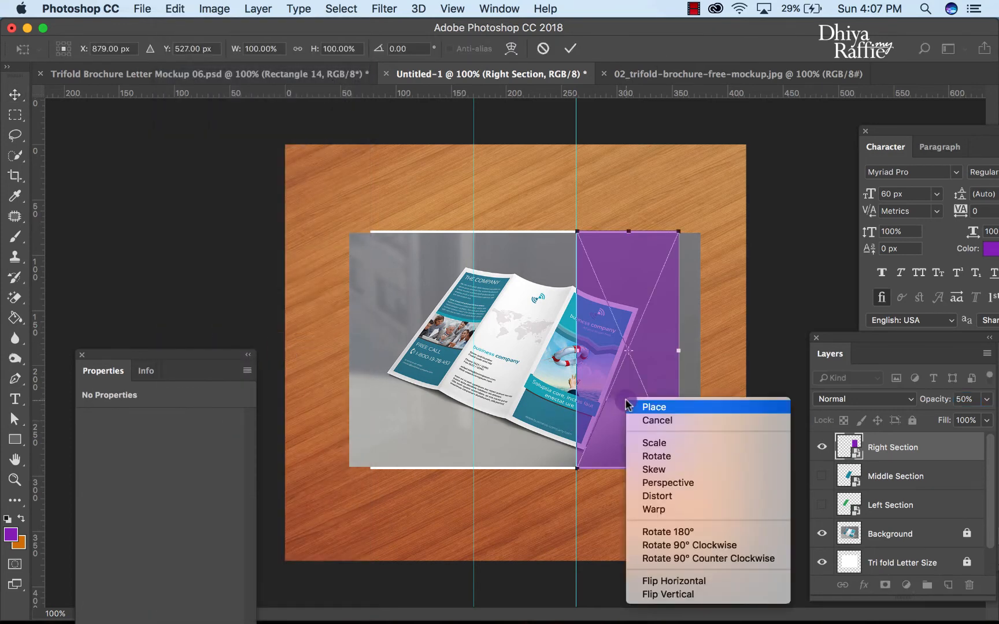
{"action": "left_click", "coordinate": [658, 496]}
{"action": "key", "text": "super+plus"}
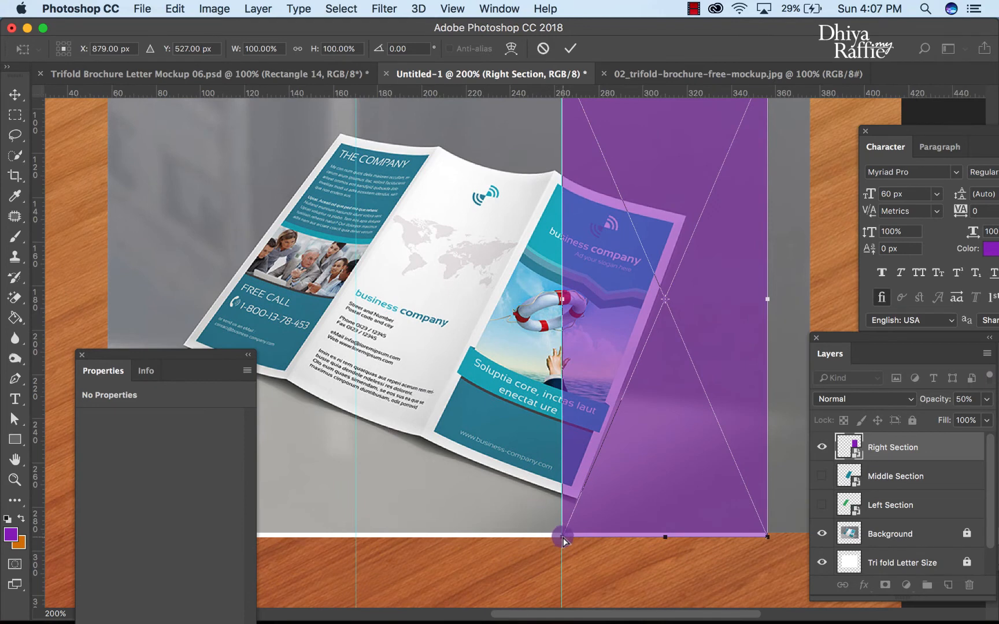
- Distort the Right Section so its four corners sit on the corners of the photo's cover panel
{"action": "left_click_drag", "start_coordinate": [564, 540], "coordinate": [421, 437]}
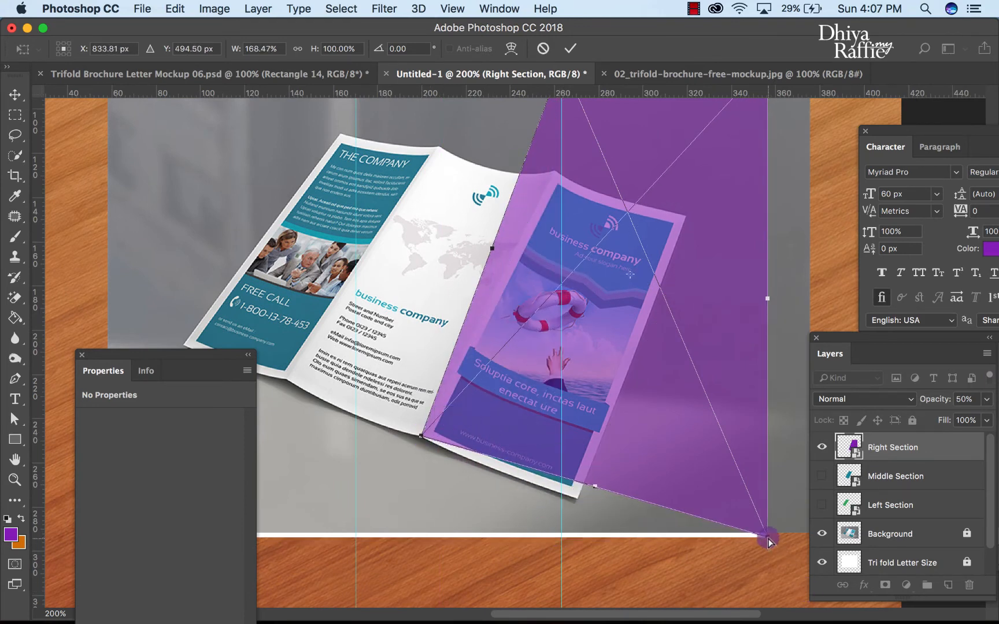
{"action": "left_click_drag", "start_coordinate": [767, 539], "coordinate": [578, 499]}
{"action": "scroll", "coordinate": [577, 500], "scroll_direction": "right", "scroll_amount": 2}
{"action": "scroll", "coordinate": [576, 498], "scroll_direction": "up", "scroll_amount": 4}
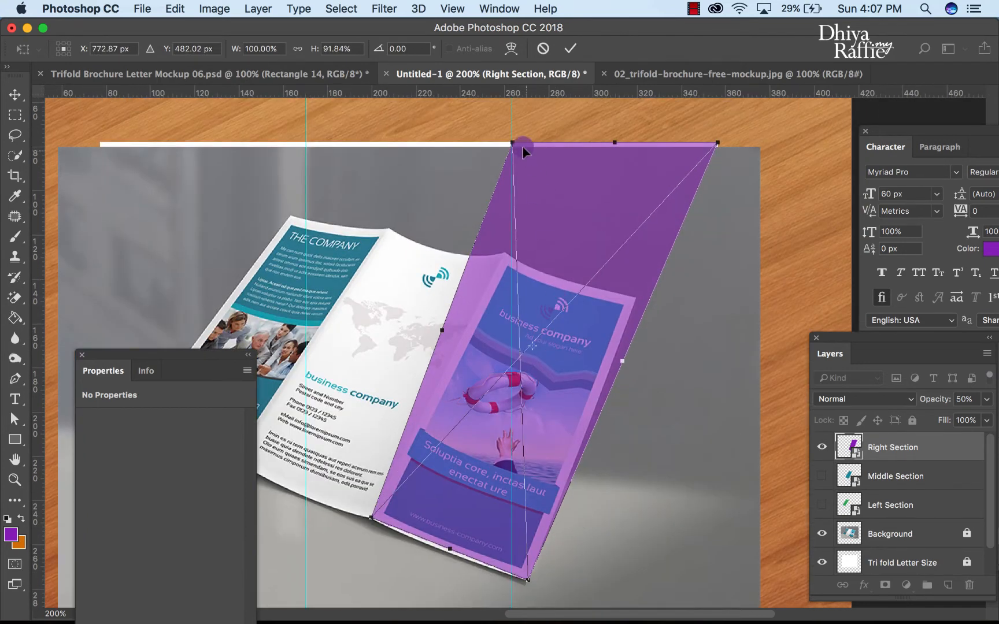
{"action": "left_click_drag", "start_coordinate": [512, 143], "coordinate": [504, 253]}
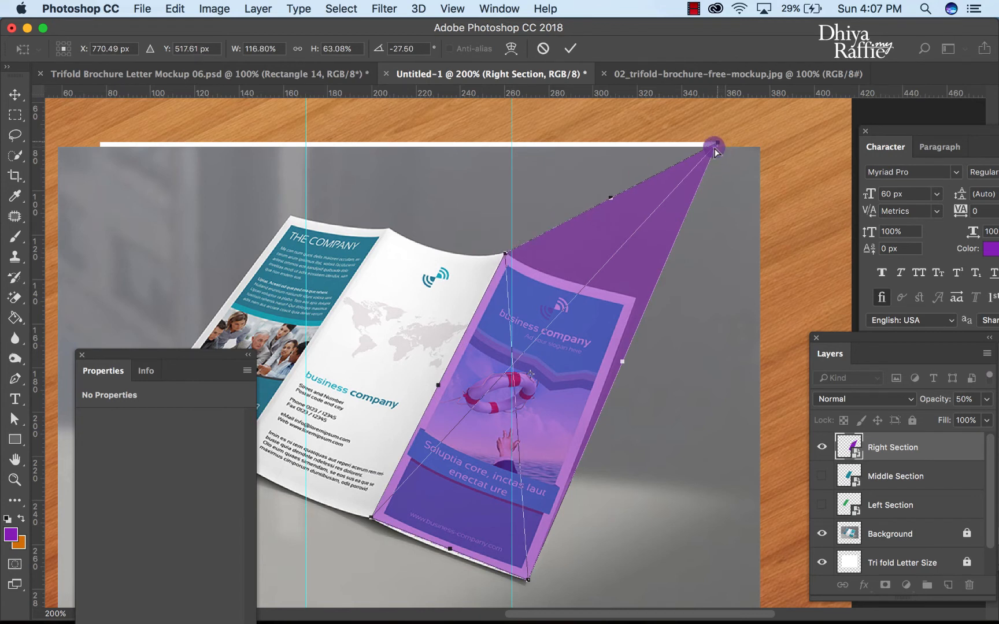
{"action": "left_click_drag", "start_coordinate": [715, 149], "coordinate": [637, 299]}
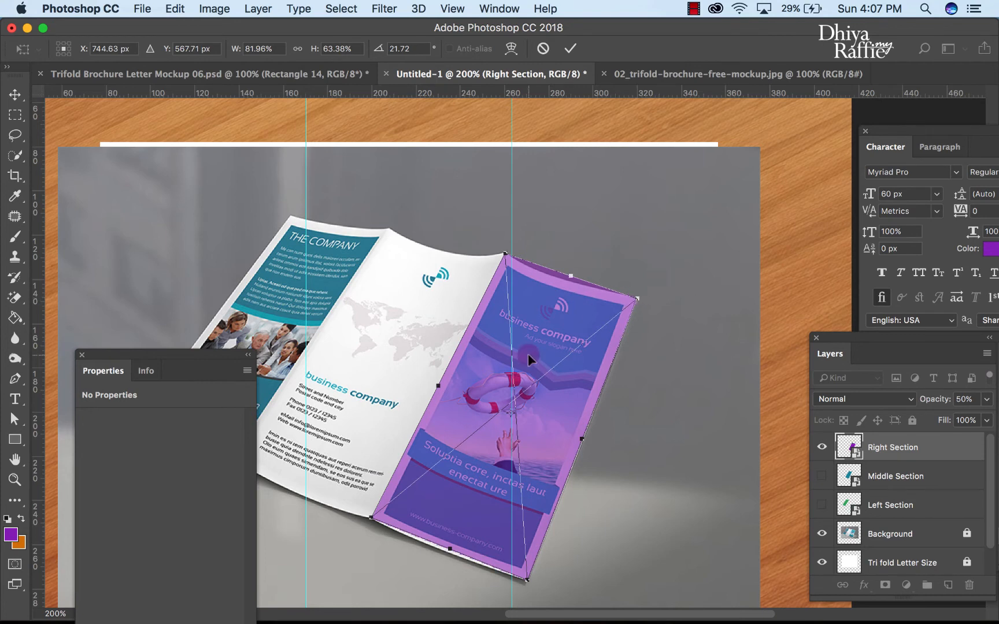
{"action": "key", "text": "super+equal"}
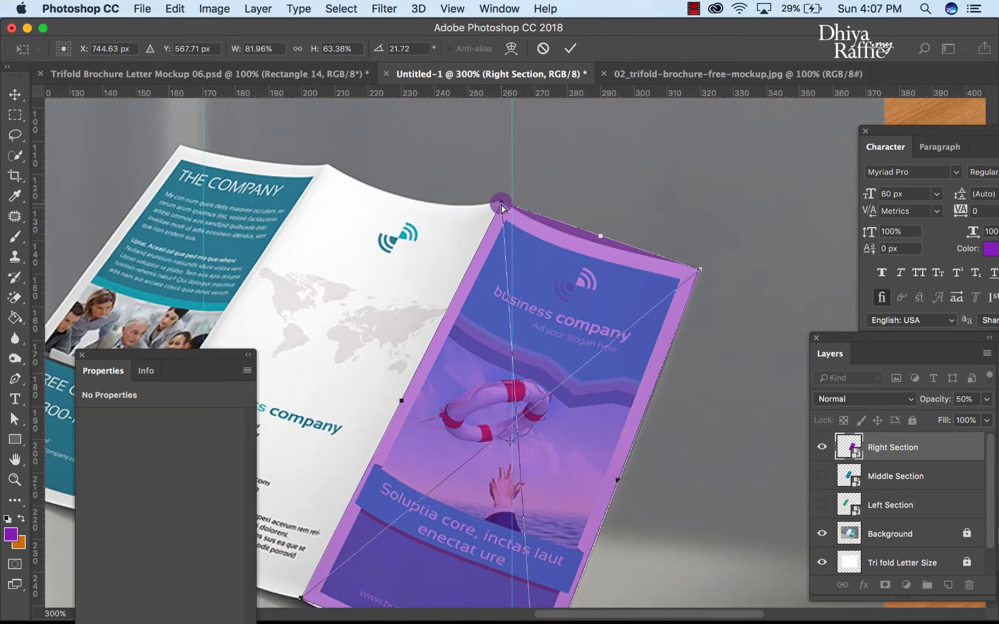
{"action": "left_click_drag", "start_coordinate": [502, 206], "coordinate": [503, 207]}
{"action": "scroll", "coordinate": [536, 321], "scroll_direction": "down", "scroll_amount": 3}
{"action": "scroll", "coordinate": [536, 320], "scroll_direction": "left", "scroll_amount": 1}
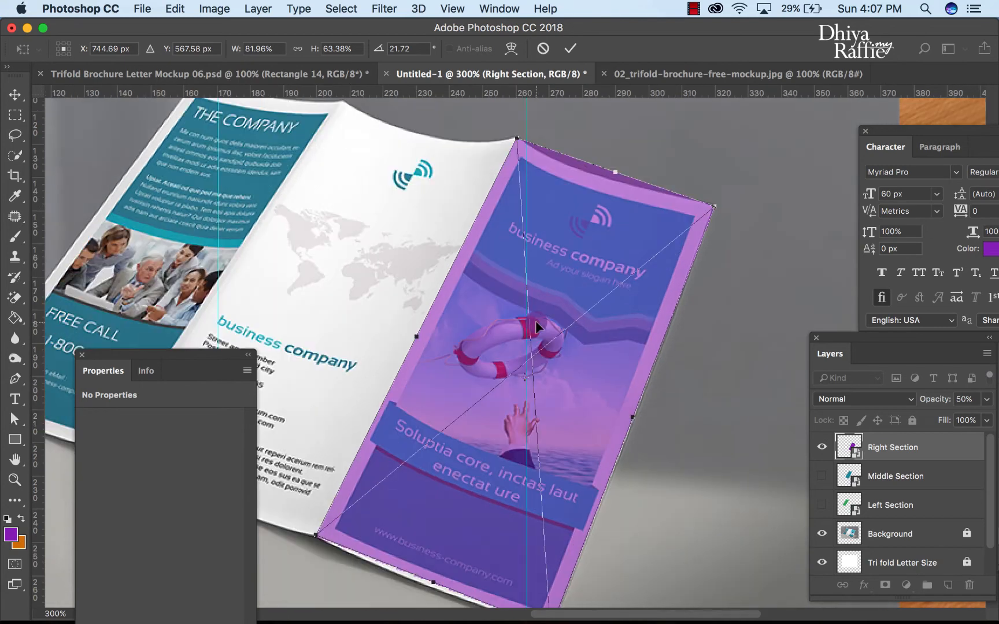
- Switch the Right Section's transform to Warp and bend its lower edge to follow the cover panel's curved lower edge
{"action": "right_click", "coordinate": [548, 366]}
{"action": "left_click", "coordinate": [598, 457]}
{"action": "scroll", "coordinate": [598, 456], "scroll_direction": "down", "scroll_amount": 6}
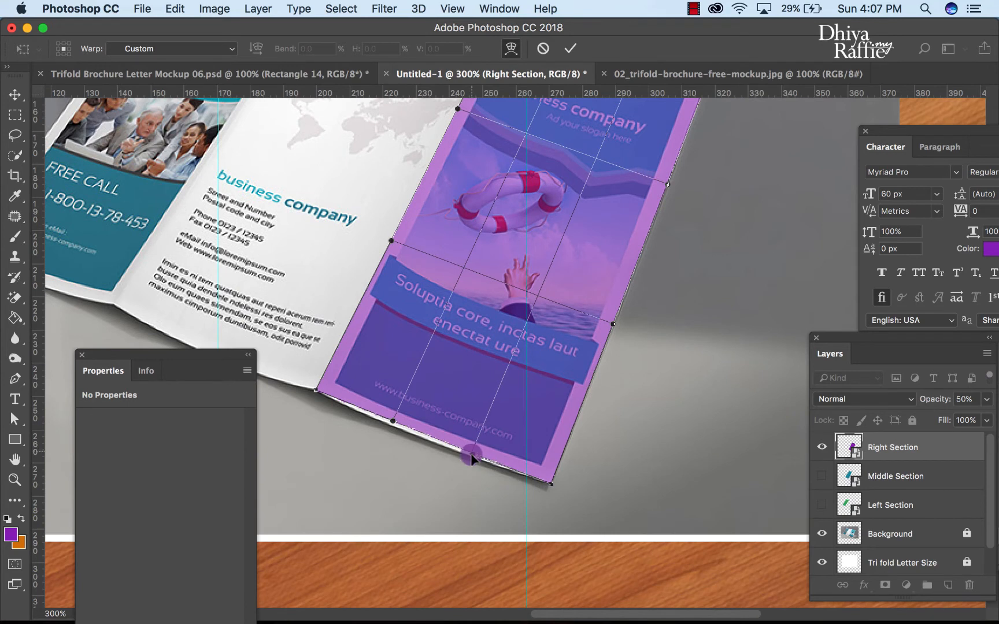
{"action": "left_click_drag", "start_coordinate": [470, 457], "coordinate": [461, 457]}
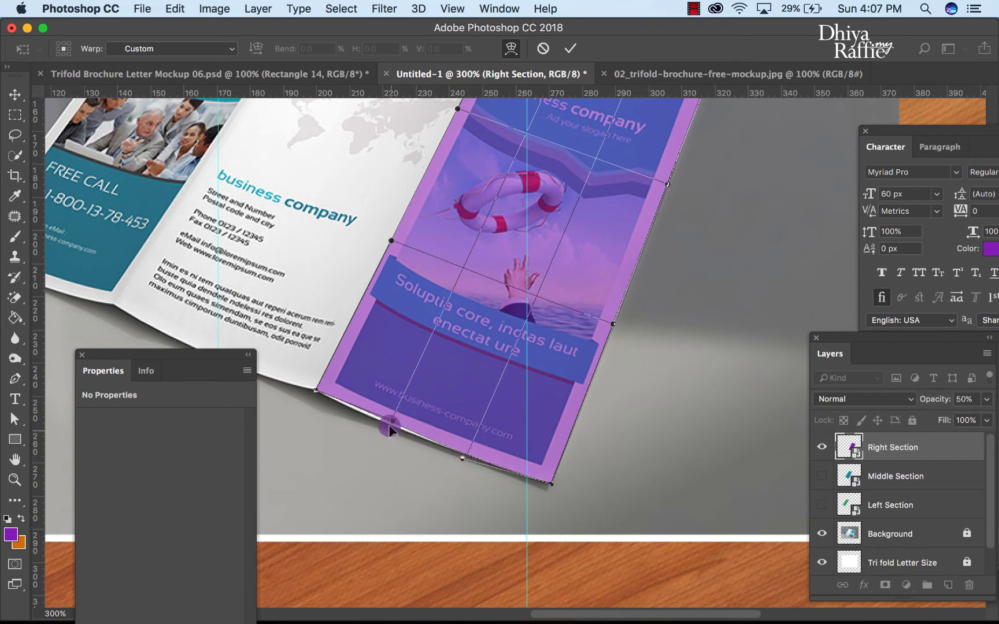
{"action": "left_click_drag", "start_coordinate": [390, 429], "coordinate": [391, 432]}
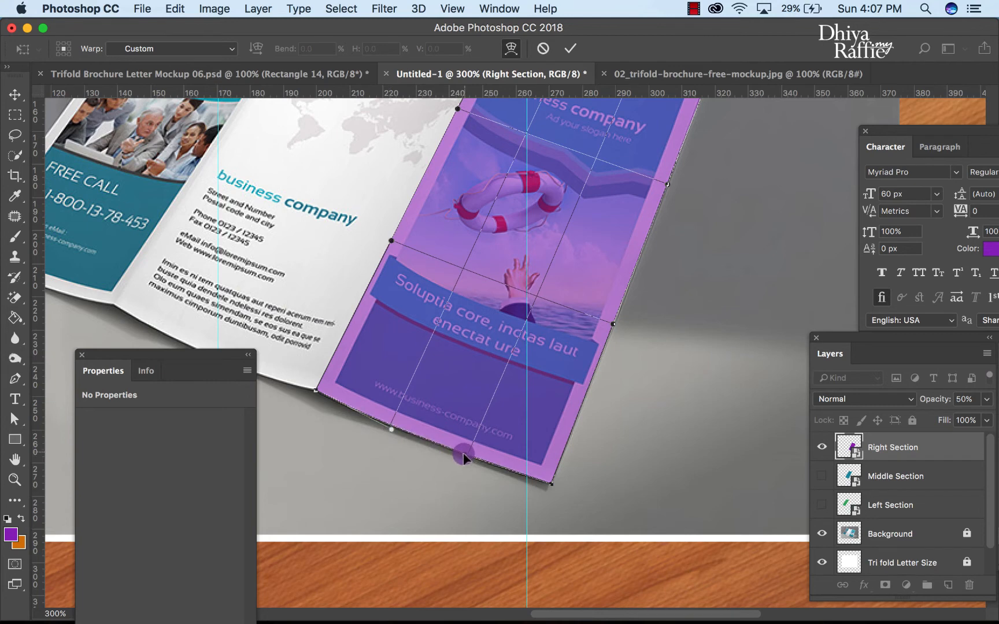
- Warp the Right Section's upper edge and interior to follow the cover panel's curve, and apply the transform
{"action": "scroll", "coordinate": [462, 454], "scroll_direction": "up", "scroll_amount": 5}
{"action": "scroll", "coordinate": [463, 446], "scroll_direction": "up", "scroll_amount": 2}
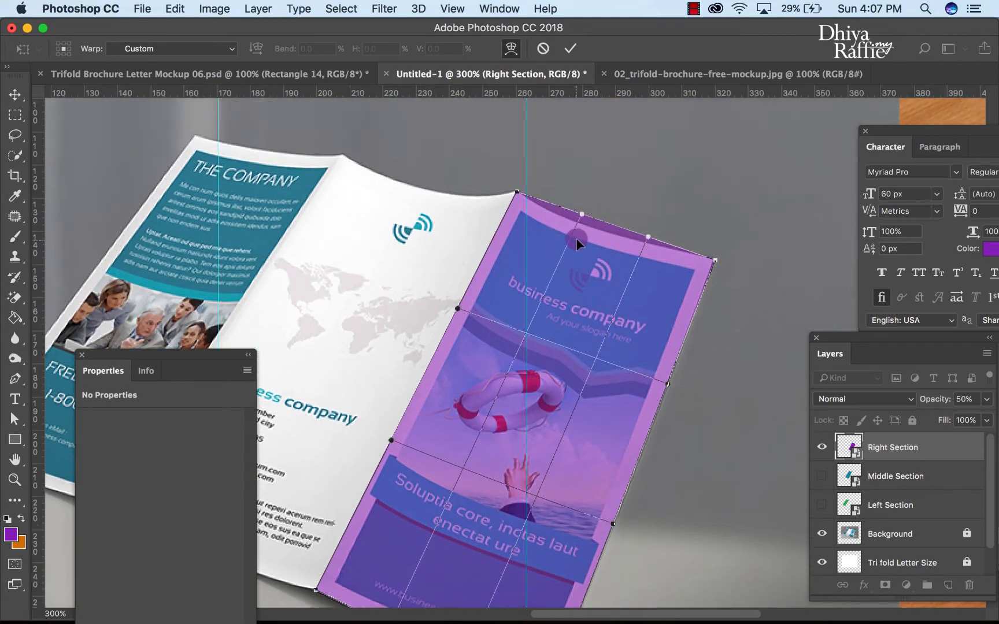
{"action": "left_click_drag", "start_coordinate": [581, 217], "coordinate": [576, 233]}
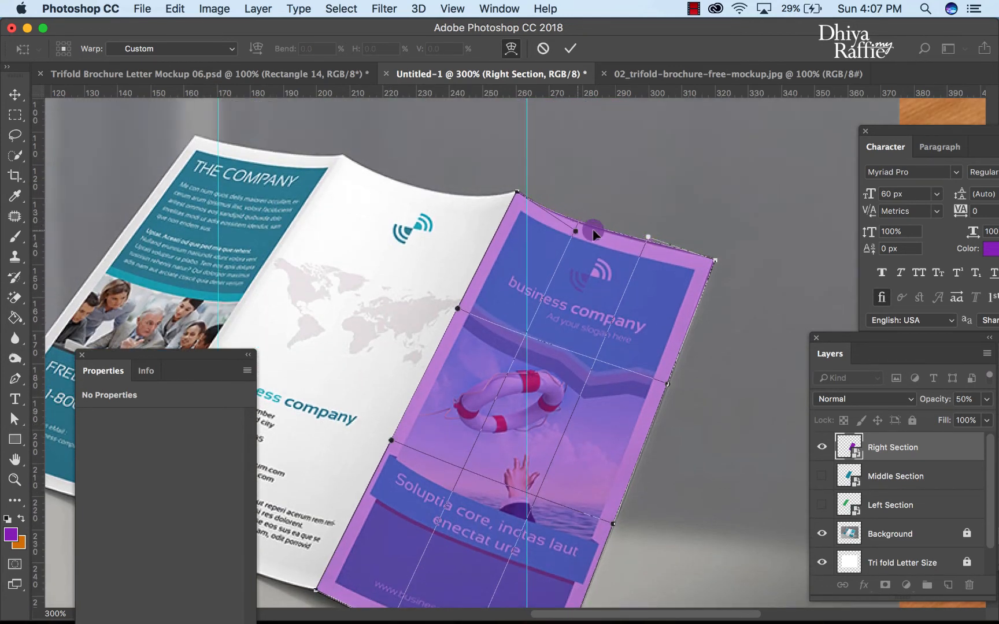
{"action": "left_click_drag", "start_coordinate": [646, 239], "coordinate": [642, 247]}
{"action": "scroll", "coordinate": [663, 378], "scroll_direction": "down", "scroll_amount": 3}
{"action": "mouse_move", "coordinate": [591, 282]}
{"action": "left_mouse_down"}
{"action": "mouse_move", "coordinate": [591, 296]}
{"action": "mouse_move", "coordinate": [583, 292]}
{"action": "left_mouse_up"}
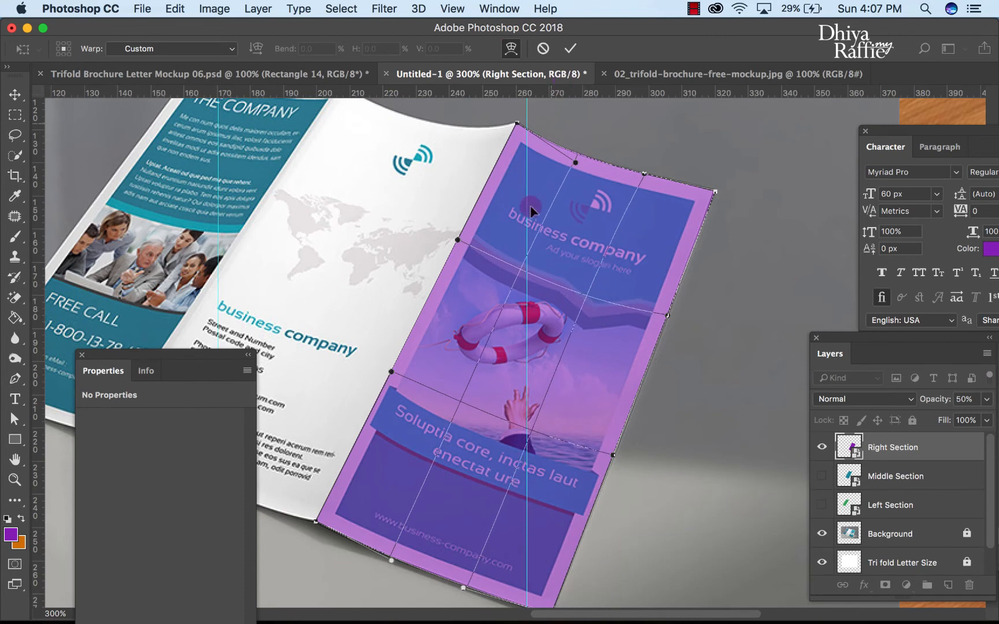
{"action": "left_click", "coordinate": [569, 51]}
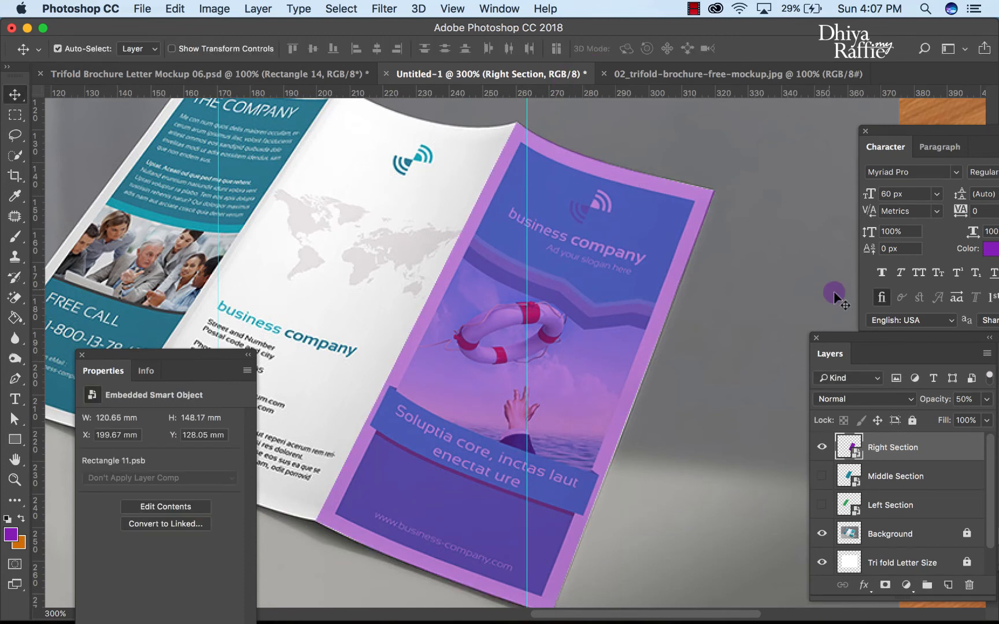
- Set the Right Section's opacity to 100%, and show the Middle Section and Left Section layers again
{"action": "type", "text": "1000"}
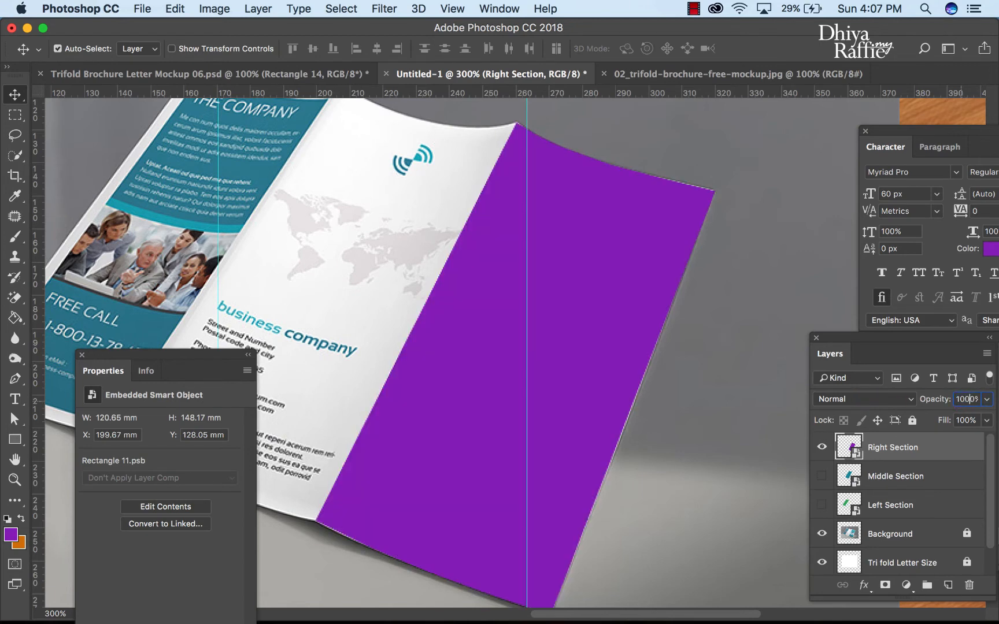
{"action": "key", "text": "Return"}
{"action": "left_click", "coordinate": [614, 233]}
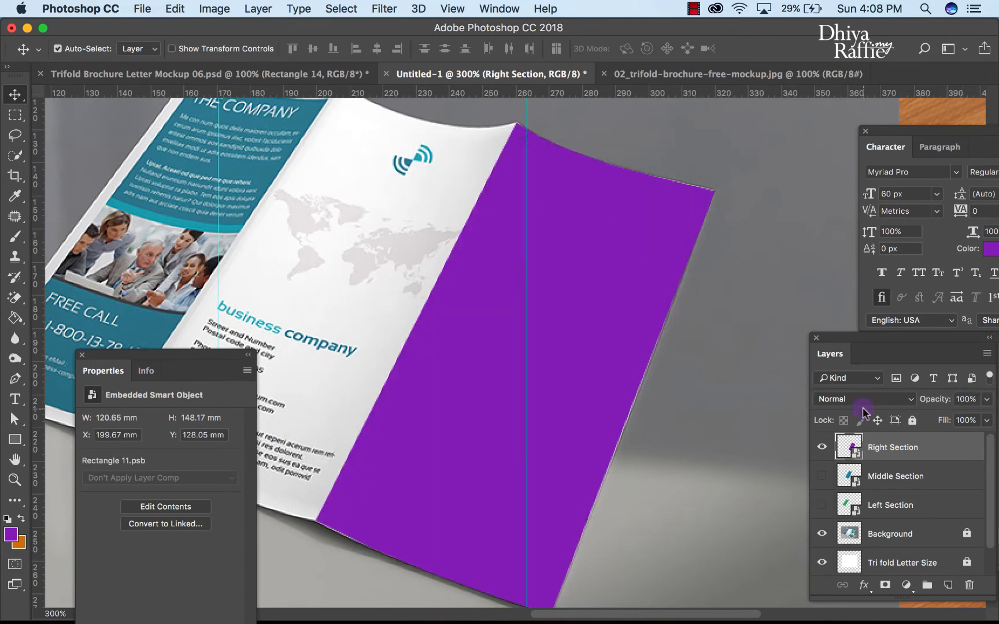
{"action": "left_click", "coordinate": [820, 505]}
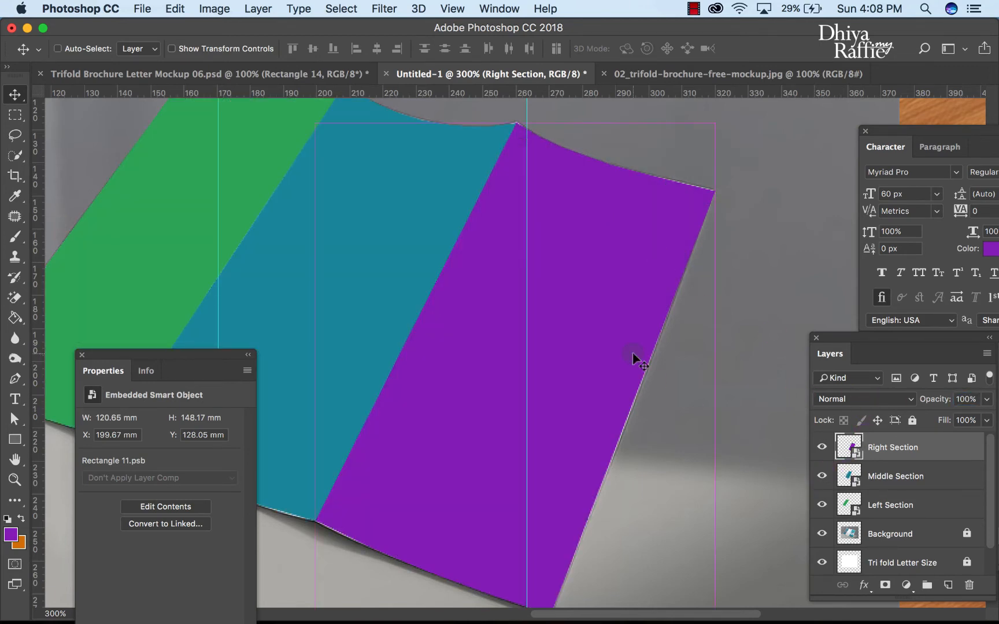
{"action": "key", "text": "super+minus"}
{"action": "key", "text": "super+minus"}
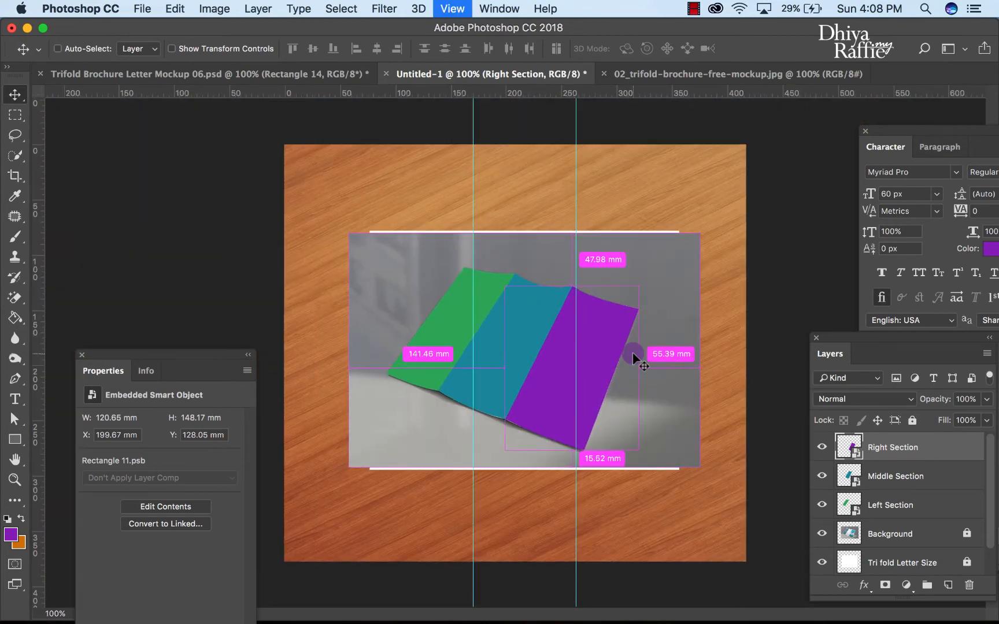
{"action": "key", "text": "super+plus"}
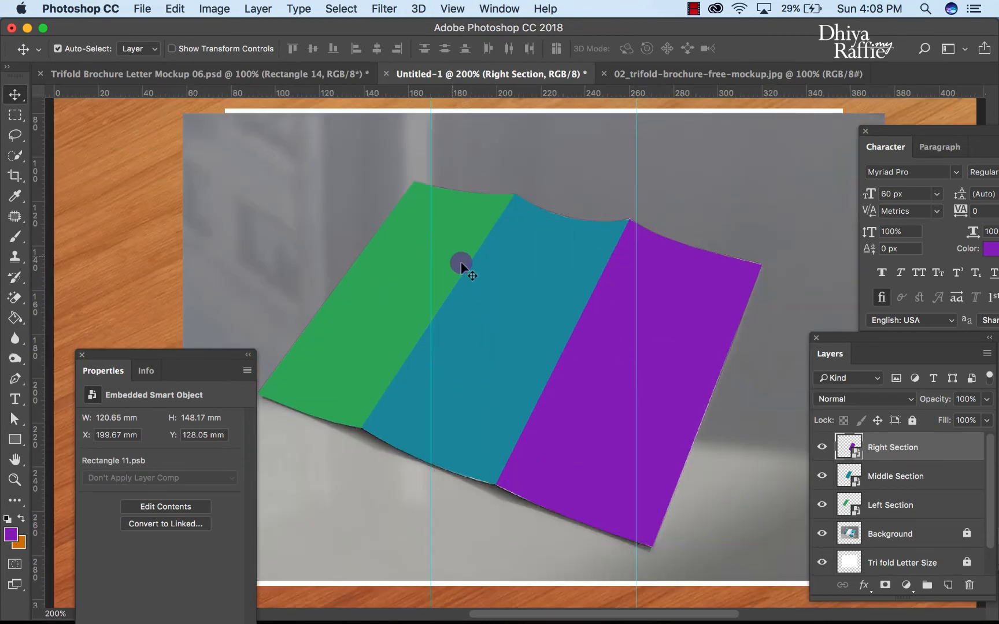
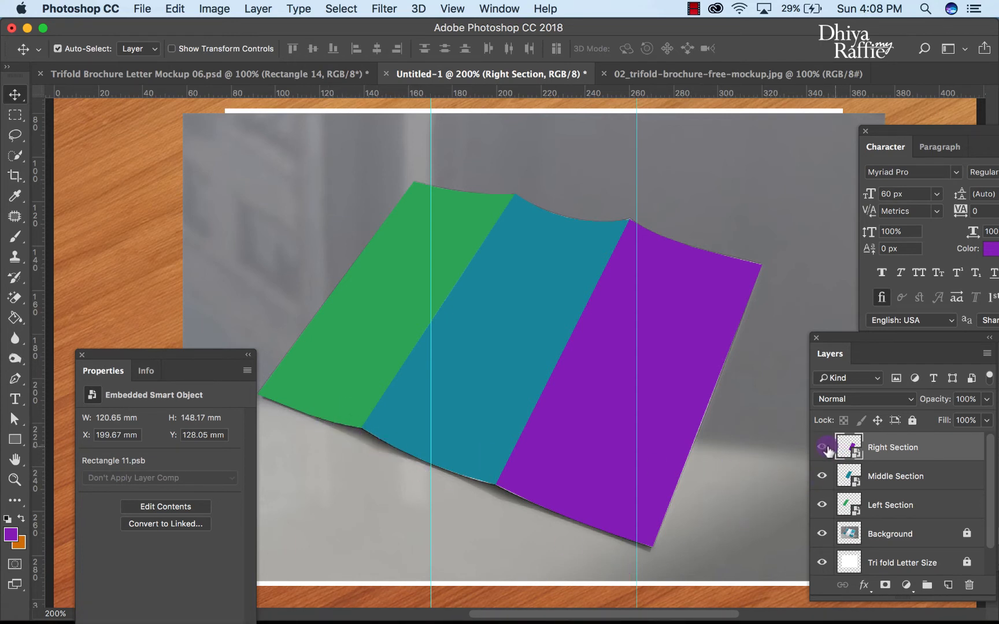
- Compare the design with and without the three coloured sections, and hide the Background layer
{"action": "left_click", "coordinate": [821, 504]}
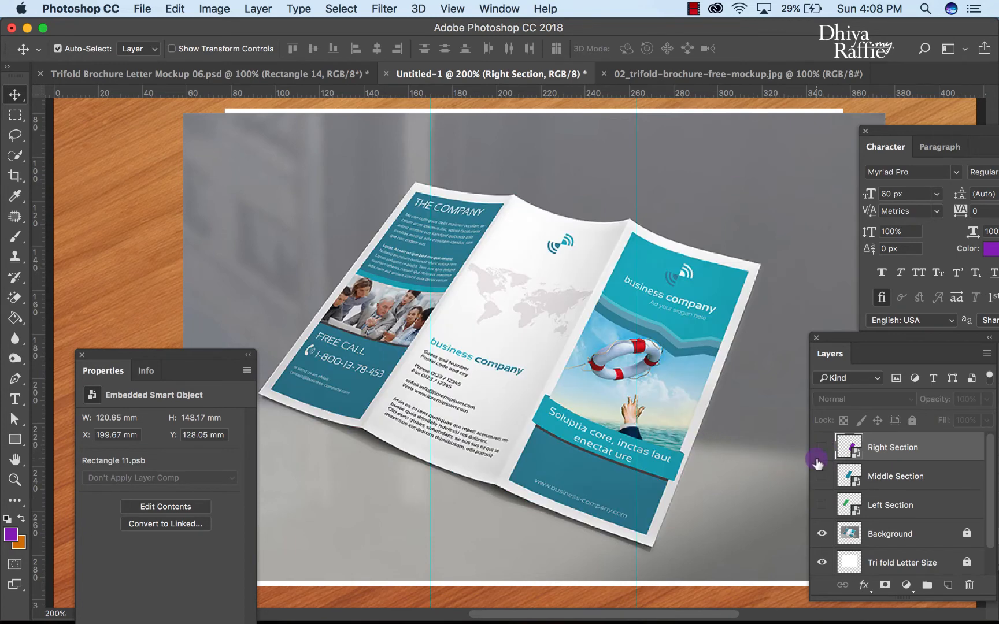
{"action": "left_click", "coordinate": [822, 501]}
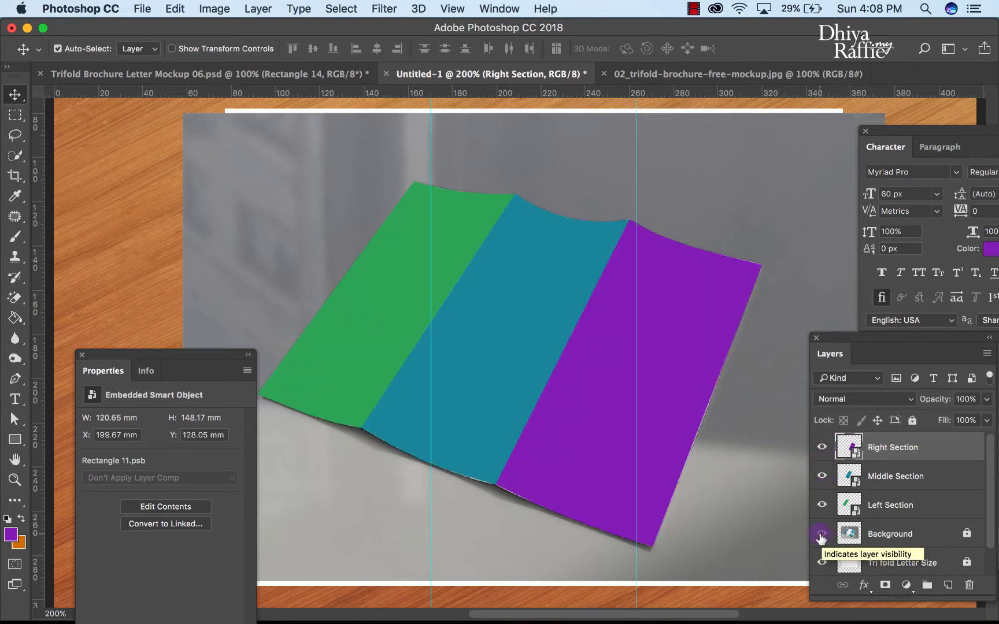
{"action": "left_click", "coordinate": [821, 535]}
{"action": "scroll", "coordinate": [718, 479], "scroll_direction": "down", "scroll_amount": 3}
{"action": "scroll", "coordinate": [718, 479], "scroll_direction": "left", "scroll_amount": 3}
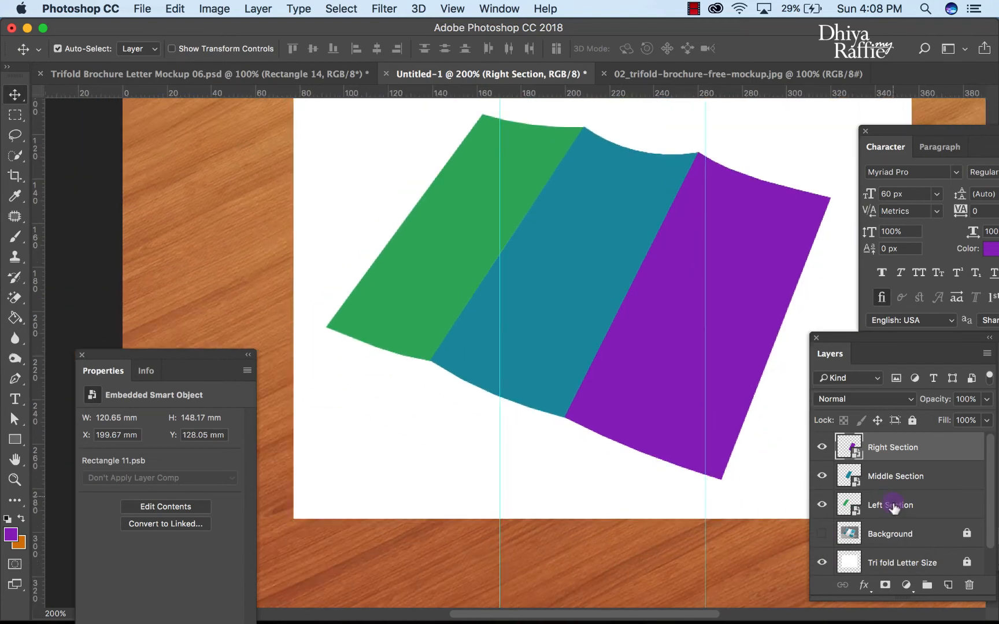
- Add a new empty layer directly above the Background layer
{"action": "left_click", "coordinate": [893, 535]}
{"action": "scroll", "coordinate": [798, 504], "scroll_direction": "right", "scroll_amount": 3}
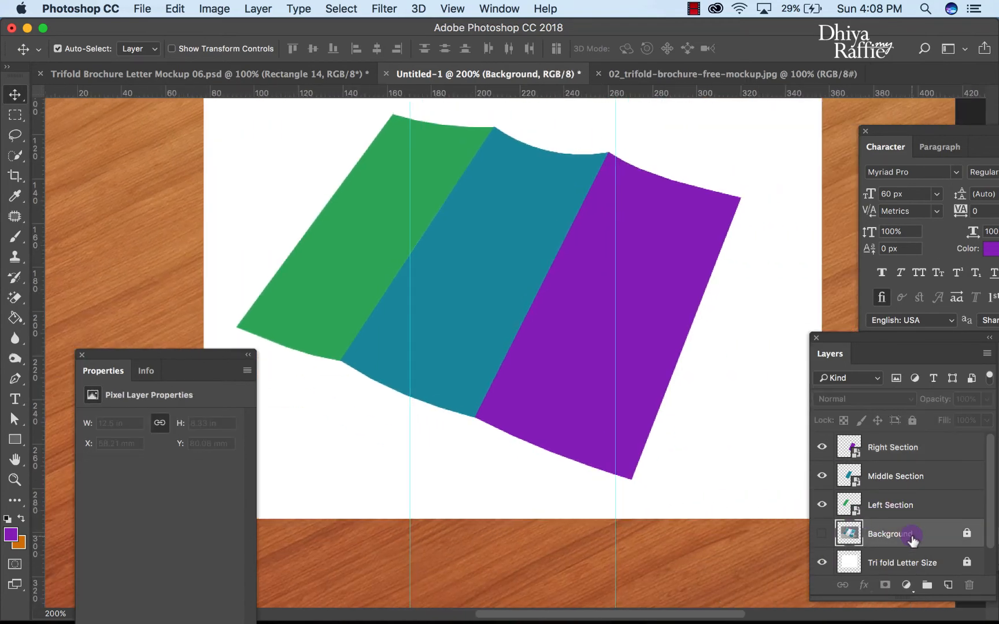
{"action": "left_click", "coordinate": [948, 585]}
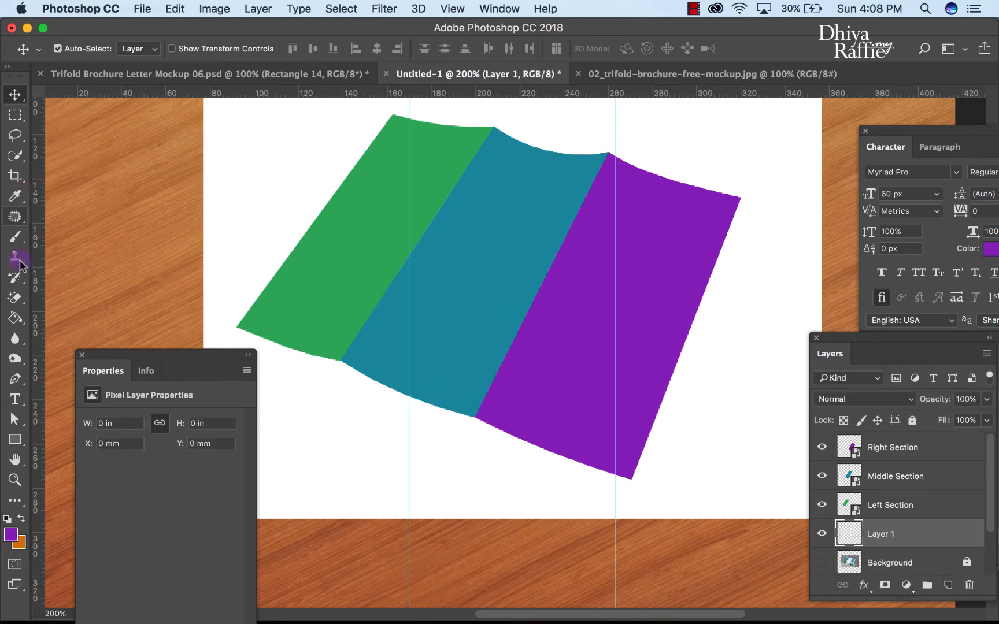
- Start a Pen tool path just outside the lower-left corner of the green section
{"action": "left_click", "coordinate": [14, 378]}
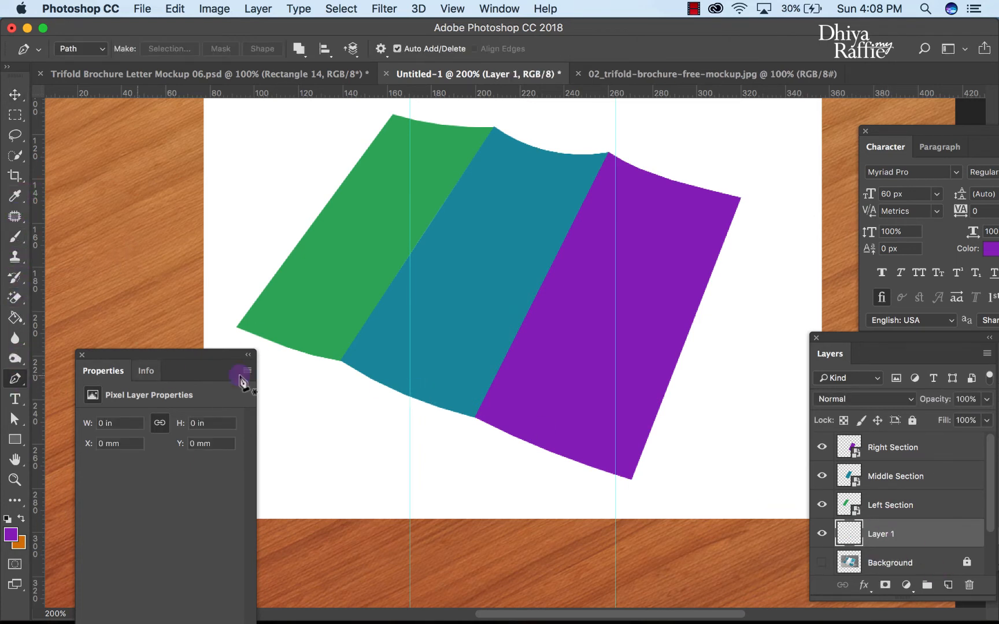
{"action": "scroll", "coordinate": [334, 373], "scroll_direction": "left", "scroll_amount": 3}
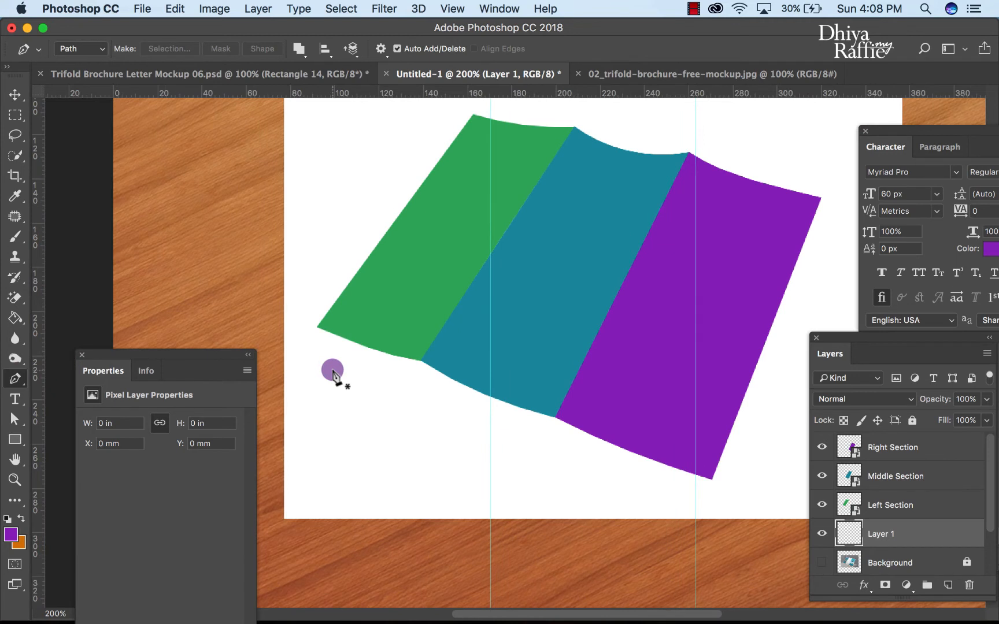
{"action": "left_click", "coordinate": [315, 329]}
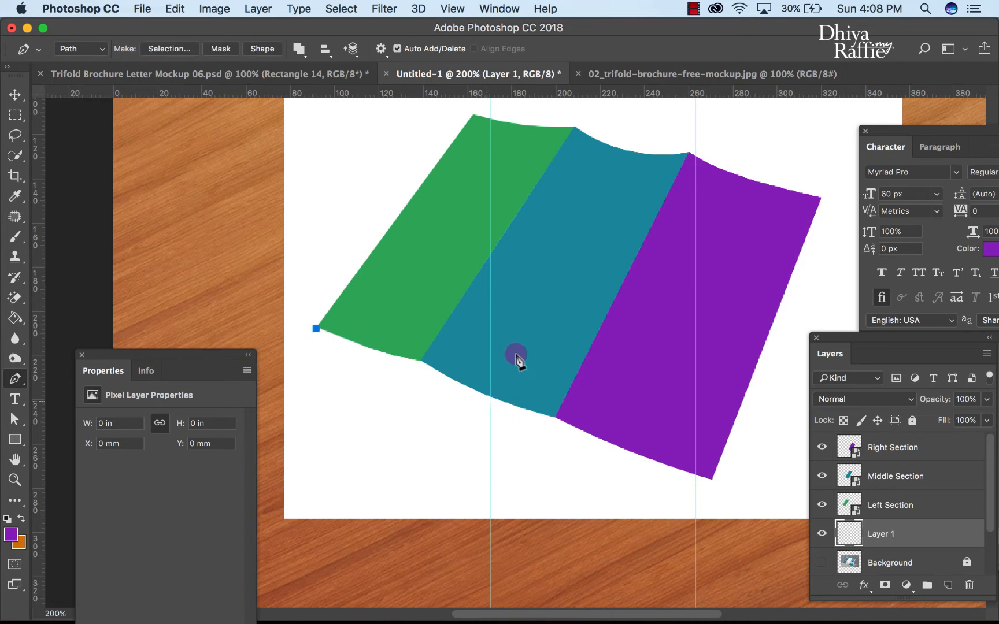
{"action": "left_click", "coordinate": [430, 372]}
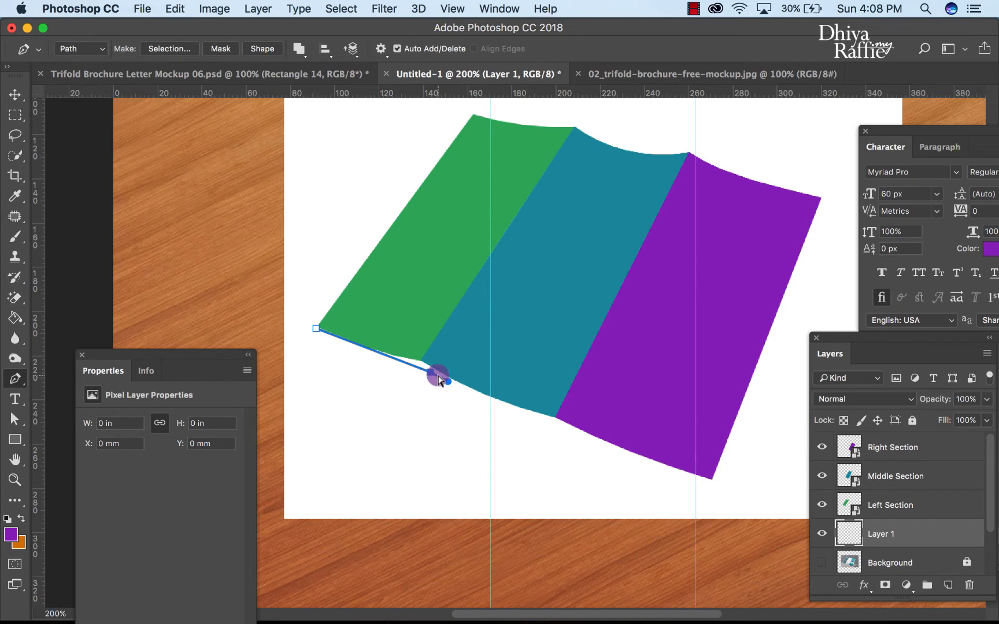
{"action": "key", "text": "super+z"}
{"action": "left_click_drag", "start_coordinate": [430, 373], "coordinate": [441, 382]}
{"action": "key", "text": "super+z"}
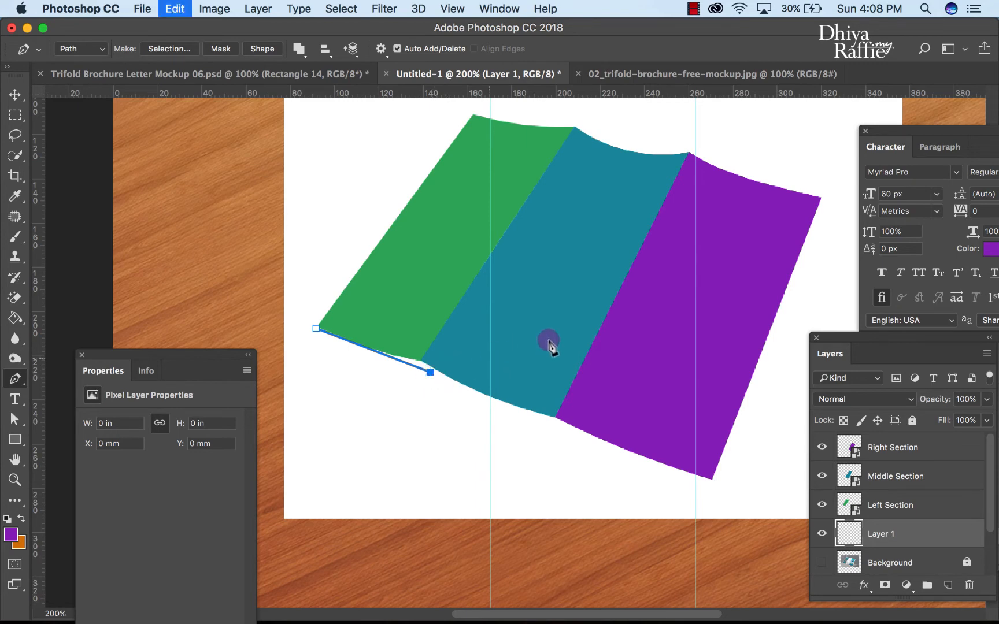
- Rearrange the Character and Layers panels to expose the History, and revert the path to its New Work Path state
{"action": "left_click", "coordinate": [498, 9]}
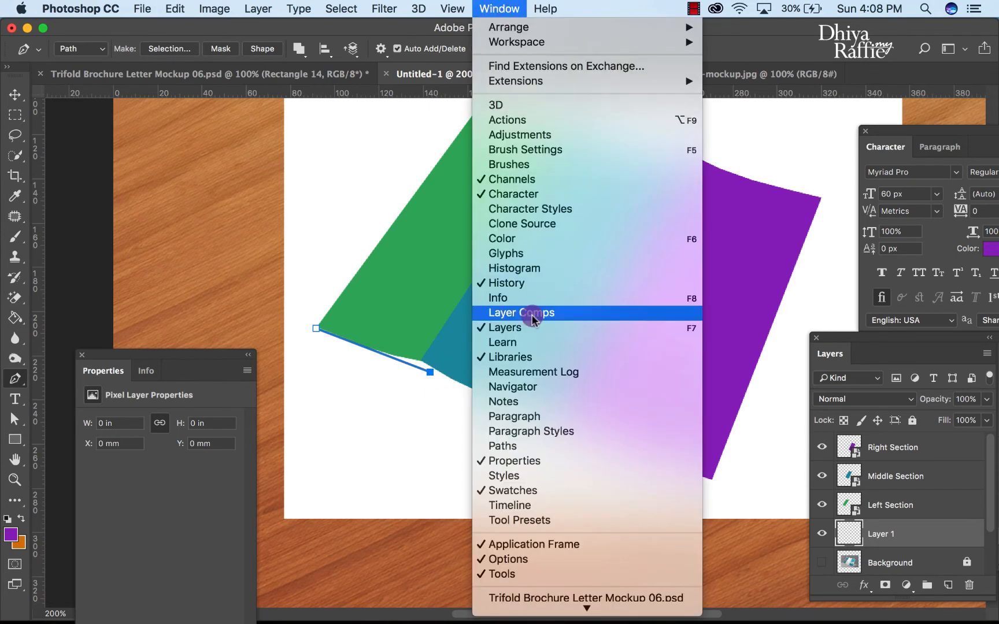
{"action": "left_click", "coordinate": [545, 289]}
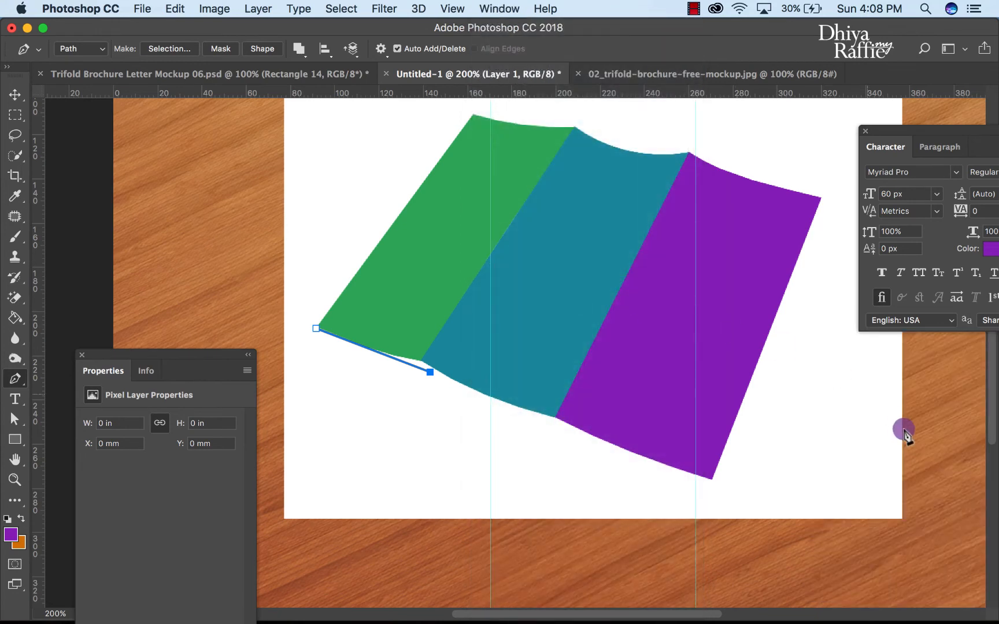
{"action": "left_click", "coordinate": [487, 10]}
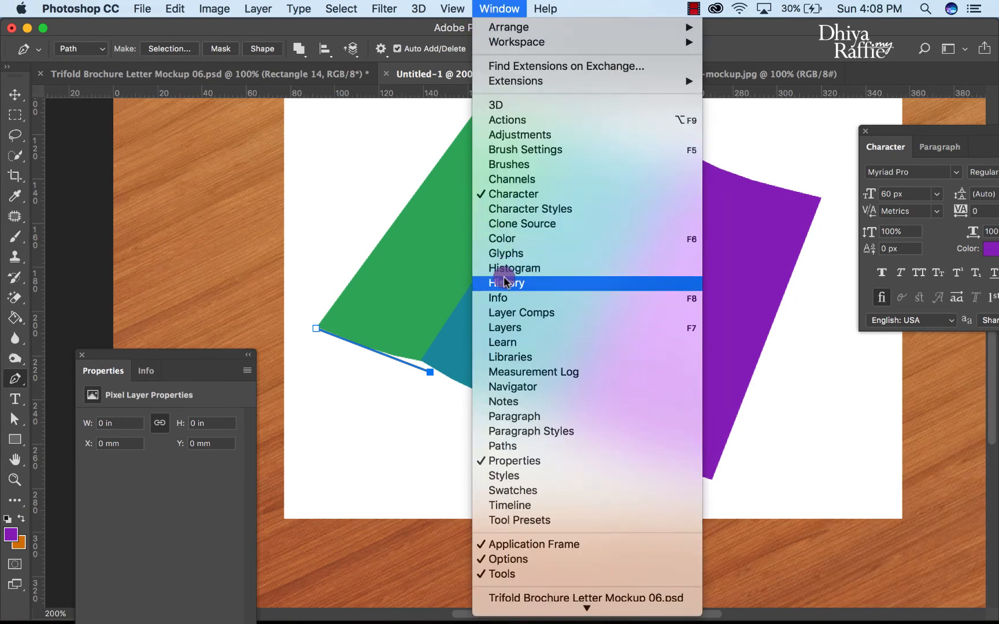
{"action": "left_click", "coordinate": [506, 327]}
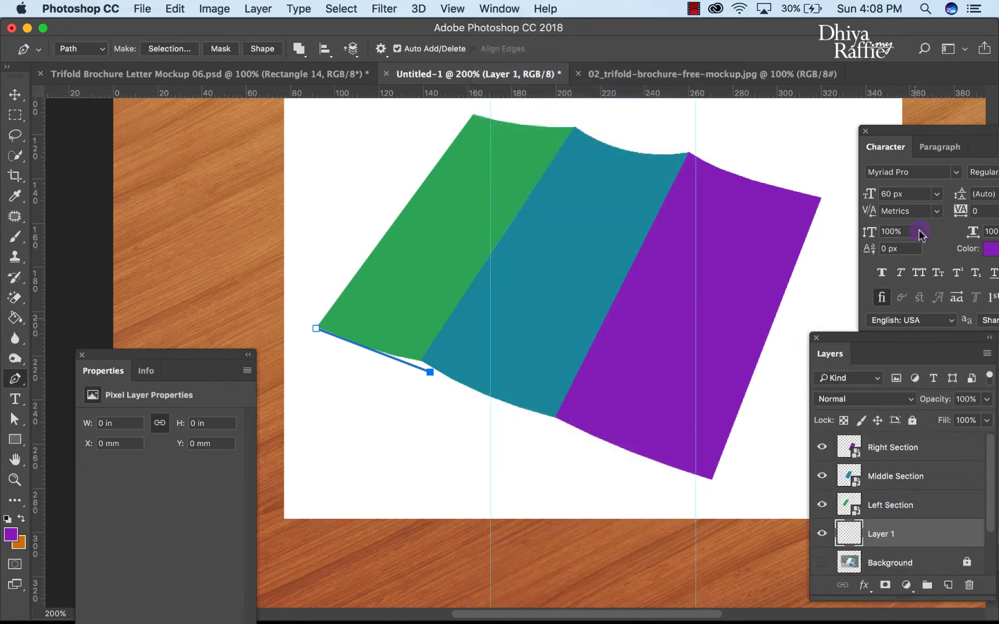
{"action": "left_click_drag", "start_coordinate": [932, 130], "coordinate": [772, 105]}
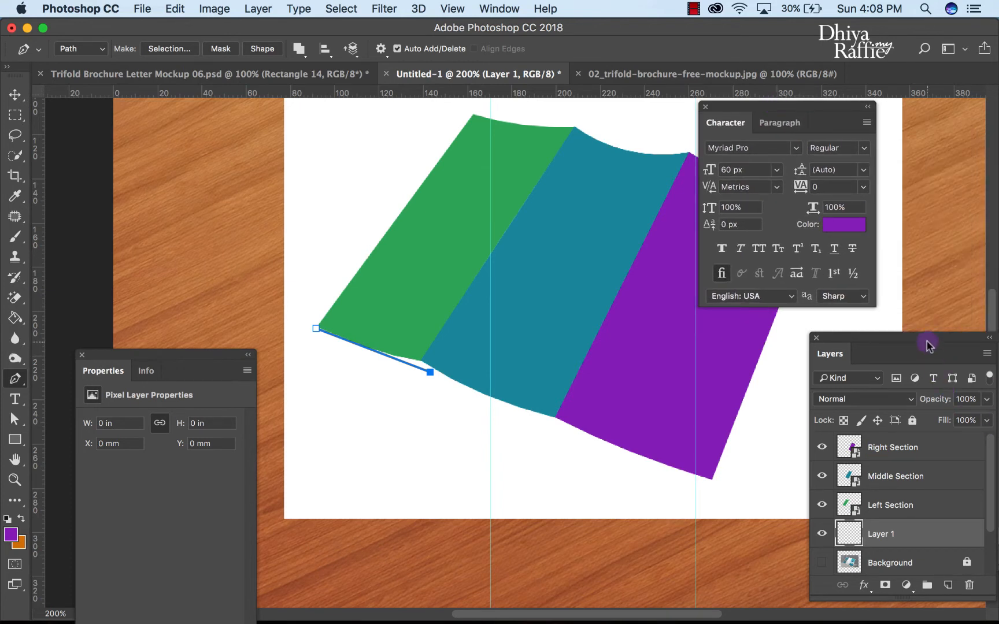
{"action": "left_click_drag", "start_coordinate": [883, 335], "coordinate": [754, 319]}
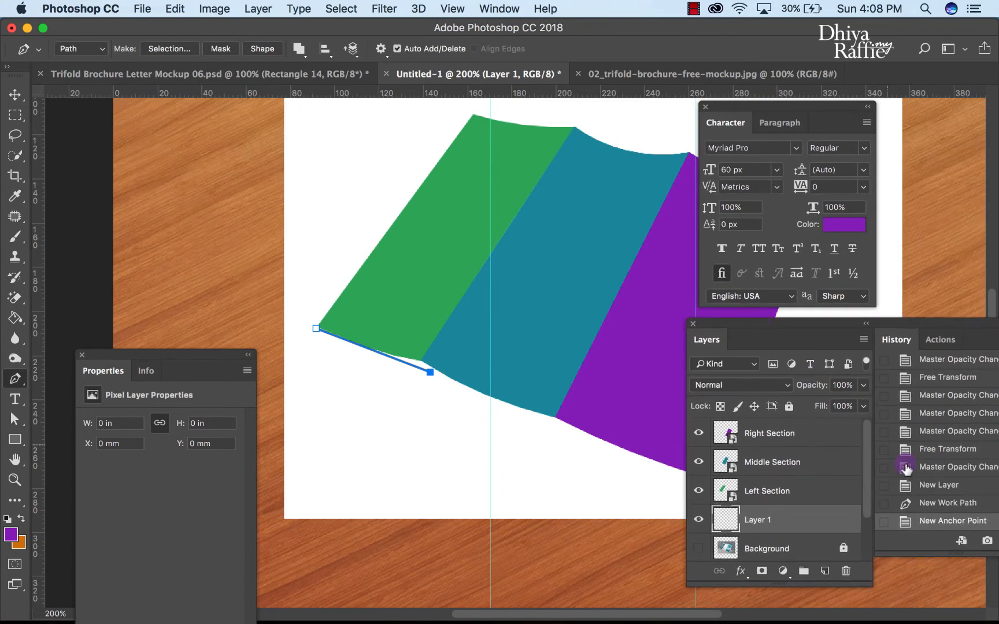
{"action": "left_click", "coordinate": [948, 503]}
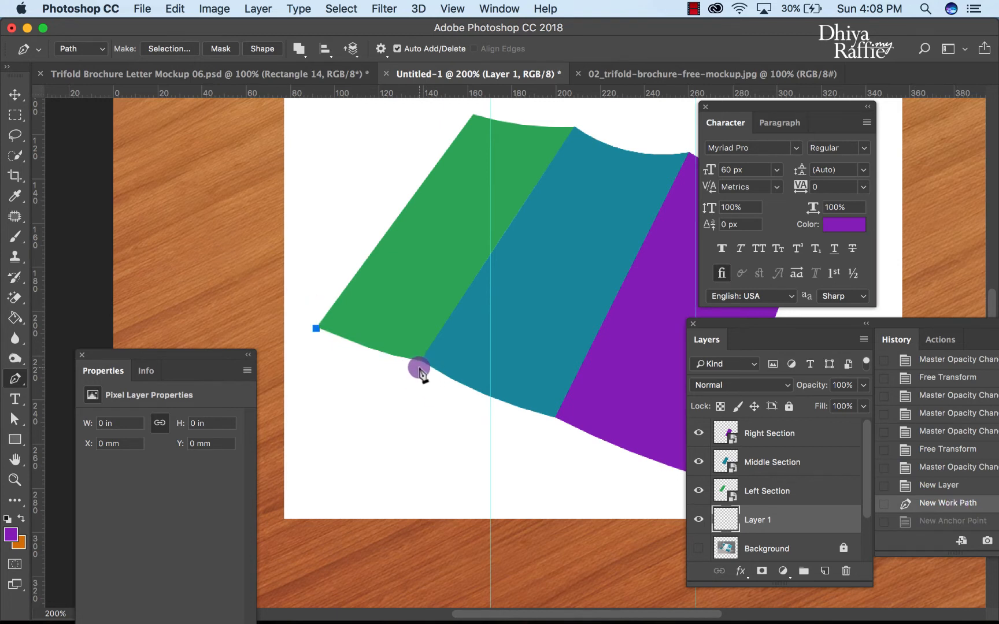
- Trace just below the bottom edges of the green and teal sections with curved anchor points at their lower-right corners
{"action": "mouse_move", "coordinate": [419, 365]}
{"action": "left_mouse_down"}
{"action": "mouse_move", "coordinate": [448, 363]}
{"action": "mouse_move", "coordinate": [434, 377]}
{"action": "left_mouse_up"}
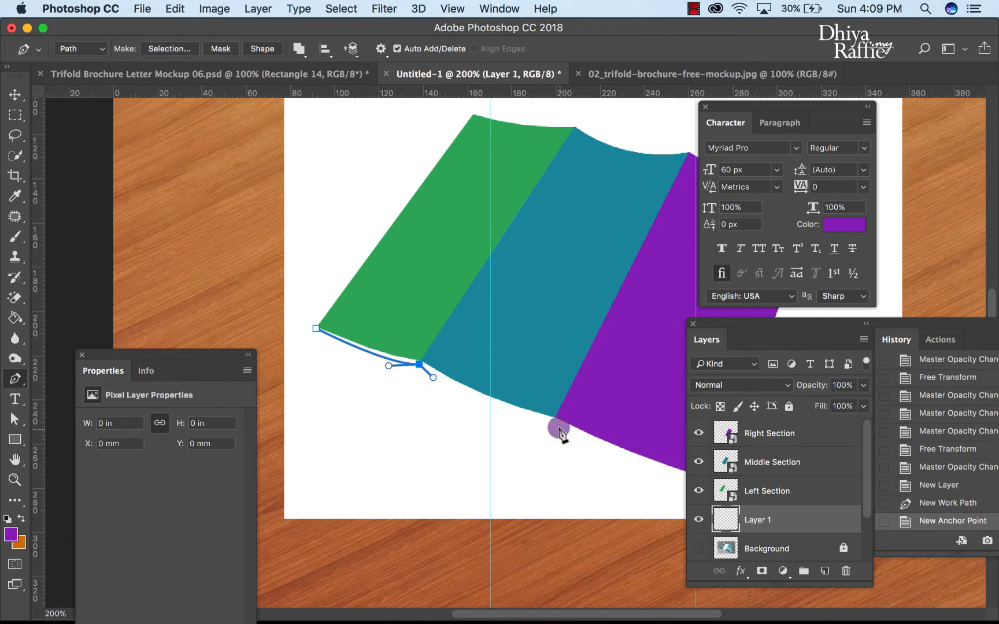
{"action": "left_click_drag", "start_coordinate": [554, 420], "coordinate": [572, 431]}
{"action": "scroll", "coordinate": [583, 415], "scroll_direction": "right", "scroll_amount": 5}
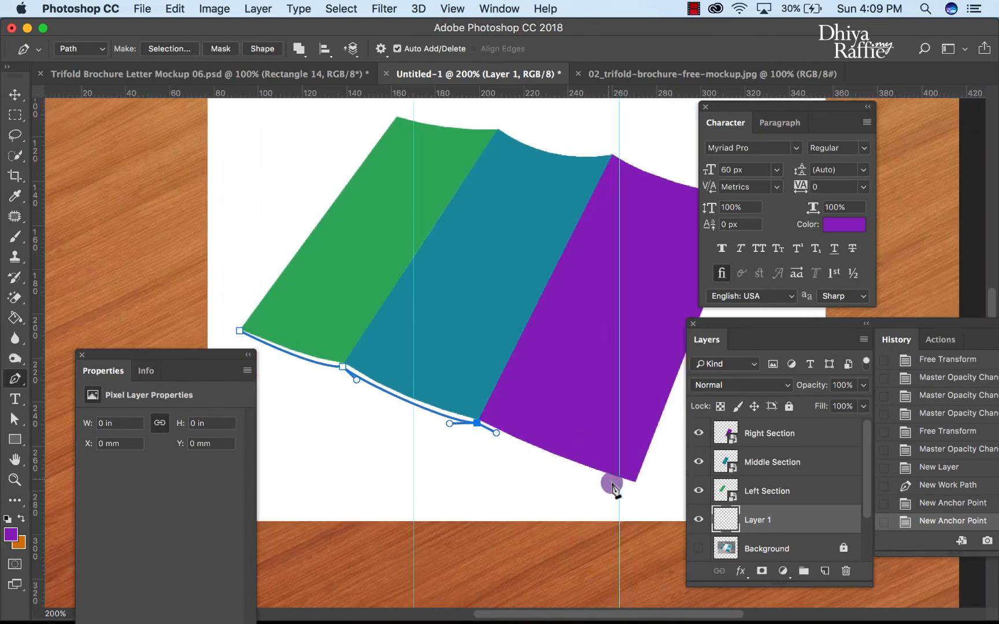
{"action": "mouse_move", "coordinate": [631, 487]}
{"action": "left_mouse_down"}
{"action": "mouse_move", "coordinate": [650, 485]}
{"action": "mouse_move", "coordinate": [642, 476]}
{"action": "left_mouse_up"}
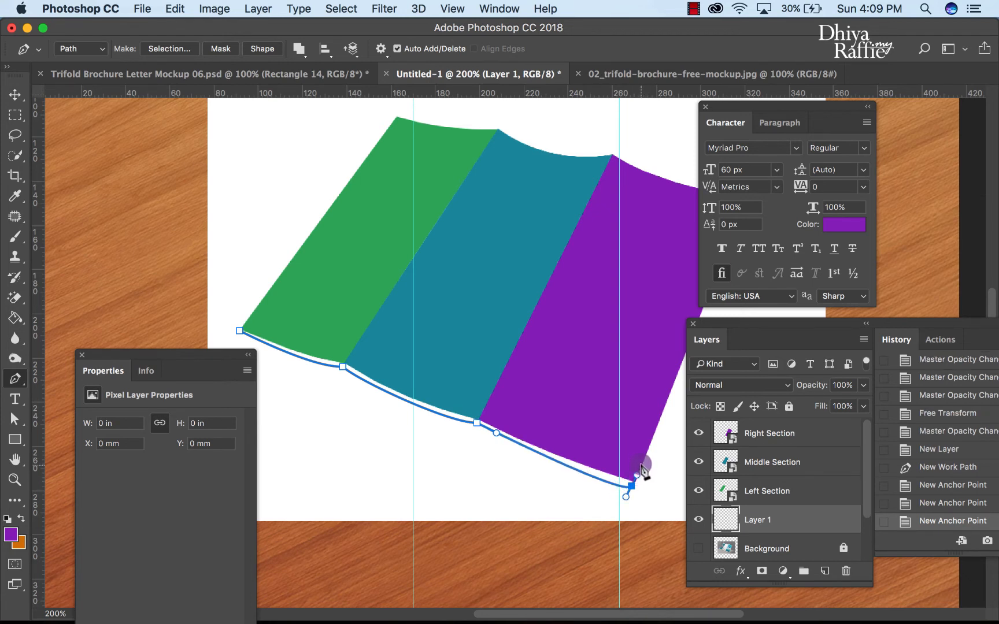
{"action": "left_click", "coordinate": [641, 465]}
{"action": "key", "text": "super+z"}
{"action": "left_click", "coordinate": [915, 504]}
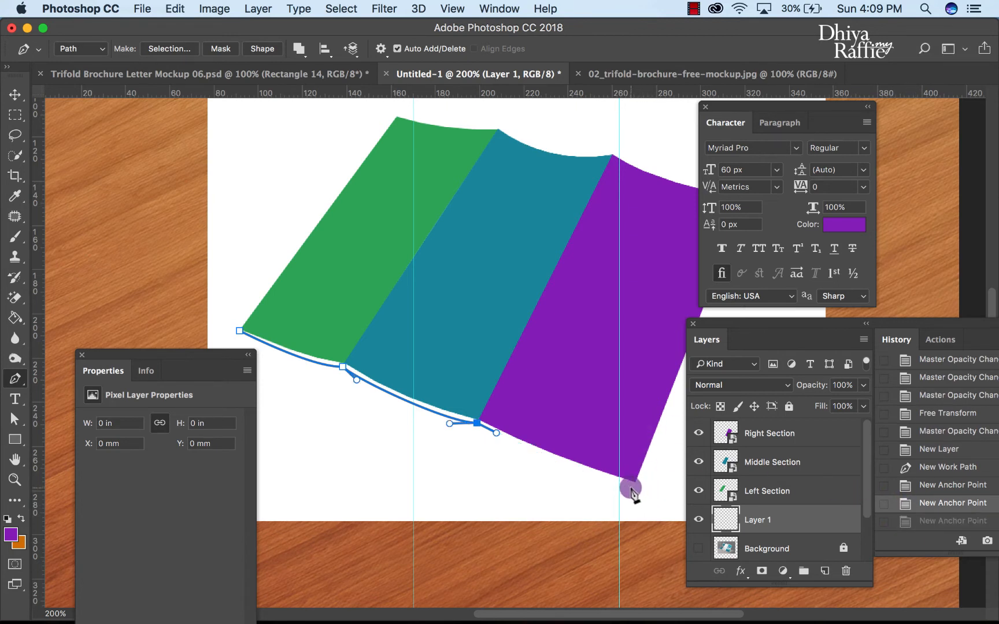
- Continue the path around the purple section's lower-right corner, run it back across the sections and close it at its starting point
{"action": "left_click_drag", "start_coordinate": [631, 487], "coordinate": [641, 464]}
{"action": "key", "text": "super+z"}
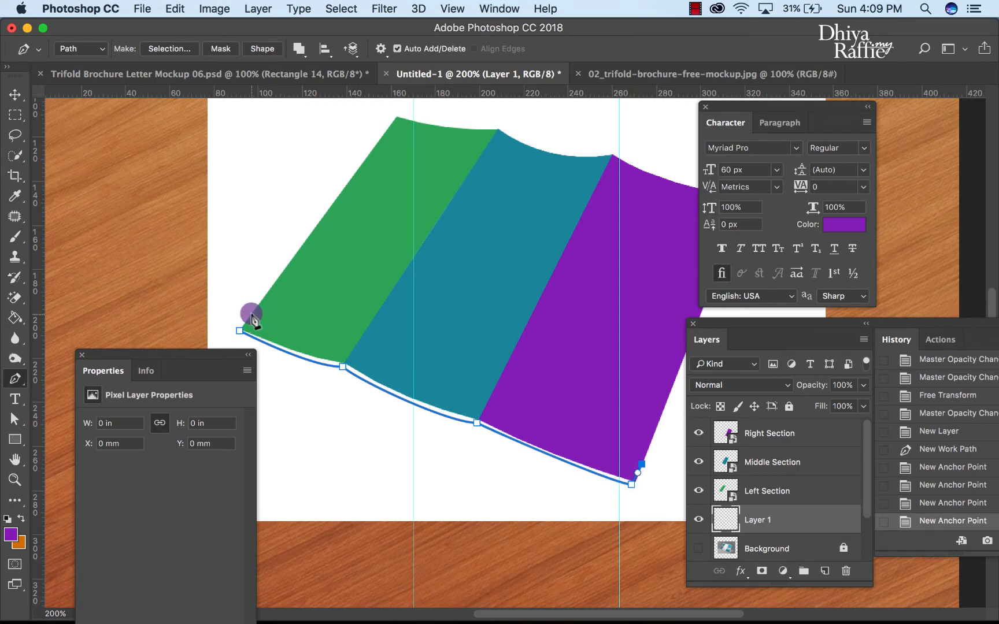
{"action": "left_click", "coordinate": [240, 330]}
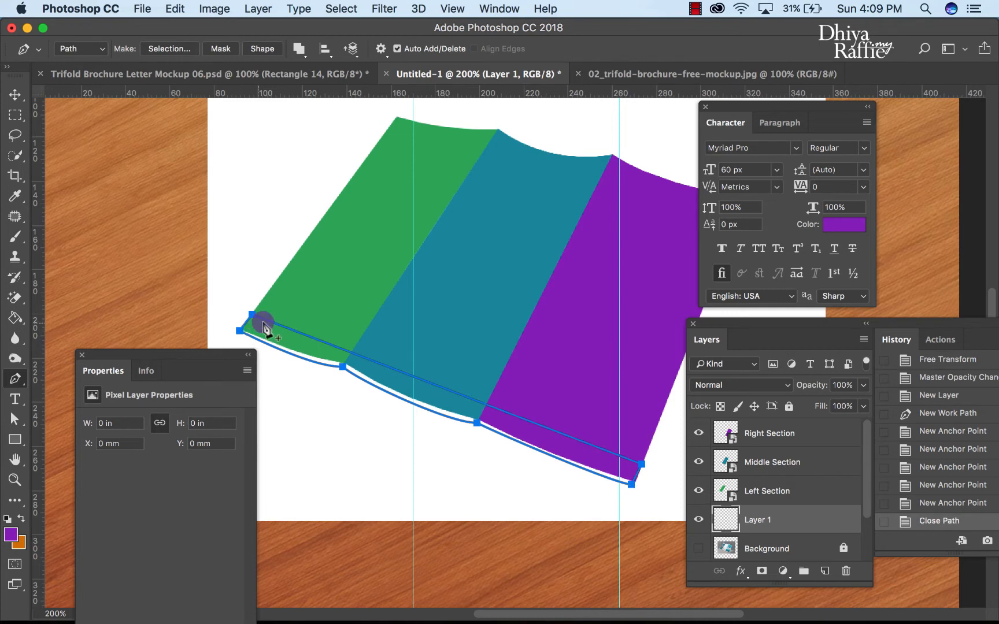
- Convert the closed path into a new anti-aliased selection with a feather radius of 0.5 pixels
{"action": "right_click", "coordinate": [263, 325]}
{"action": "left_click", "coordinate": [338, 408]}
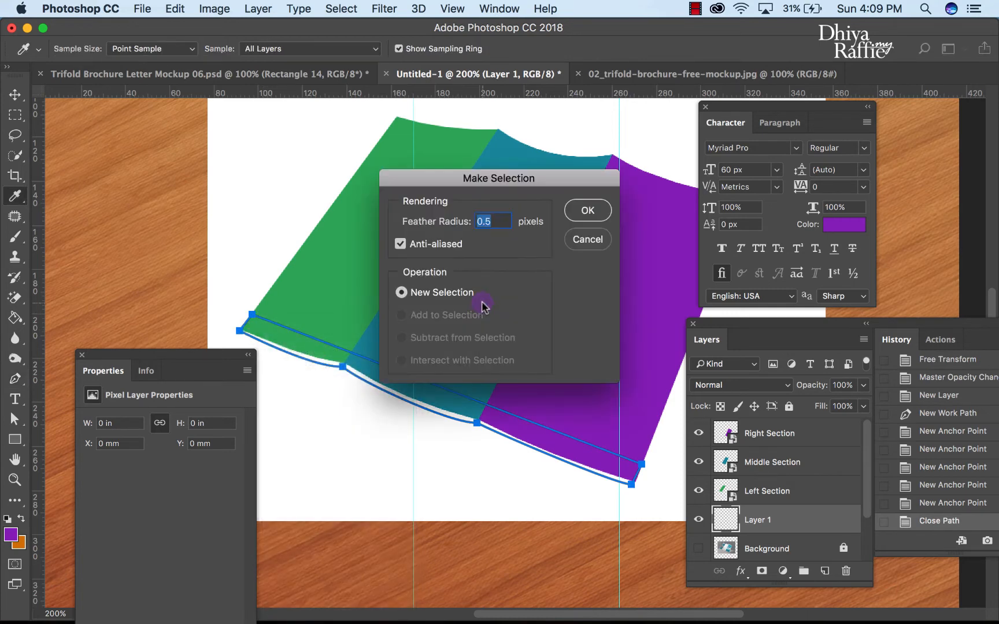
{"action": "left_click", "coordinate": [584, 212]}
- Set the foreground colour to black (000000), fill the selection on the new layer with the Paint Bucket, and deselect
{"action": "left_click", "coordinate": [15, 318]}
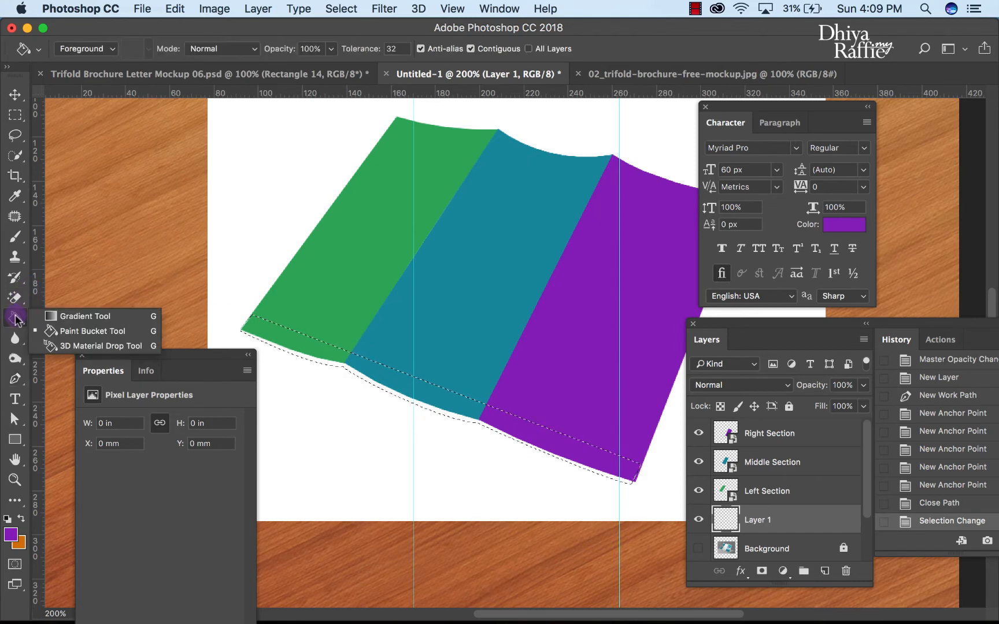
{"action": "left_click", "coordinate": [69, 330]}
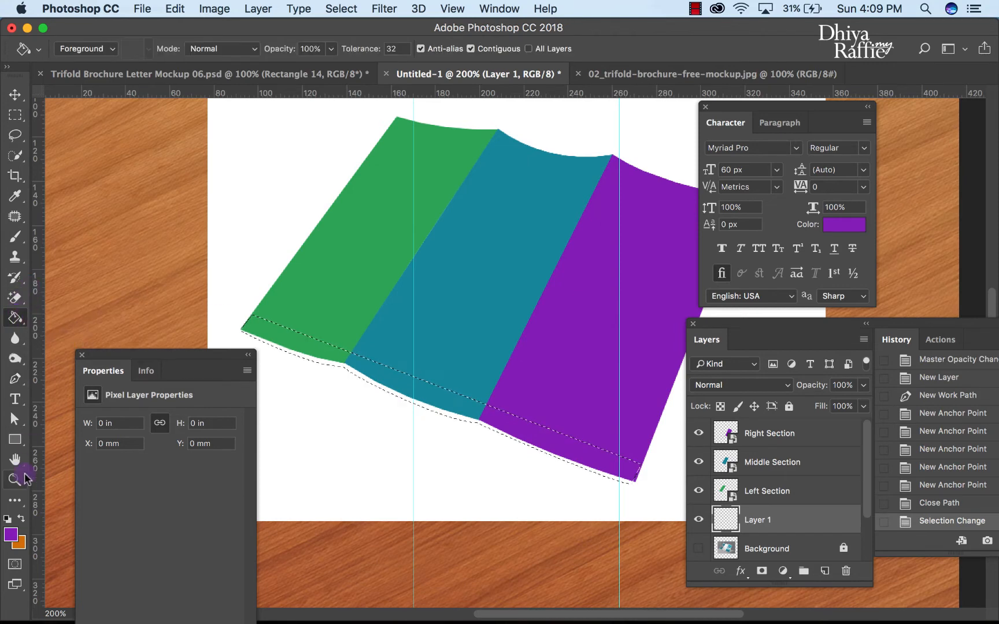
{"action": "left_click", "coordinate": [12, 536]}
{"action": "left_click_drag", "start_coordinate": [339, 270], "coordinate": [296, 370]}
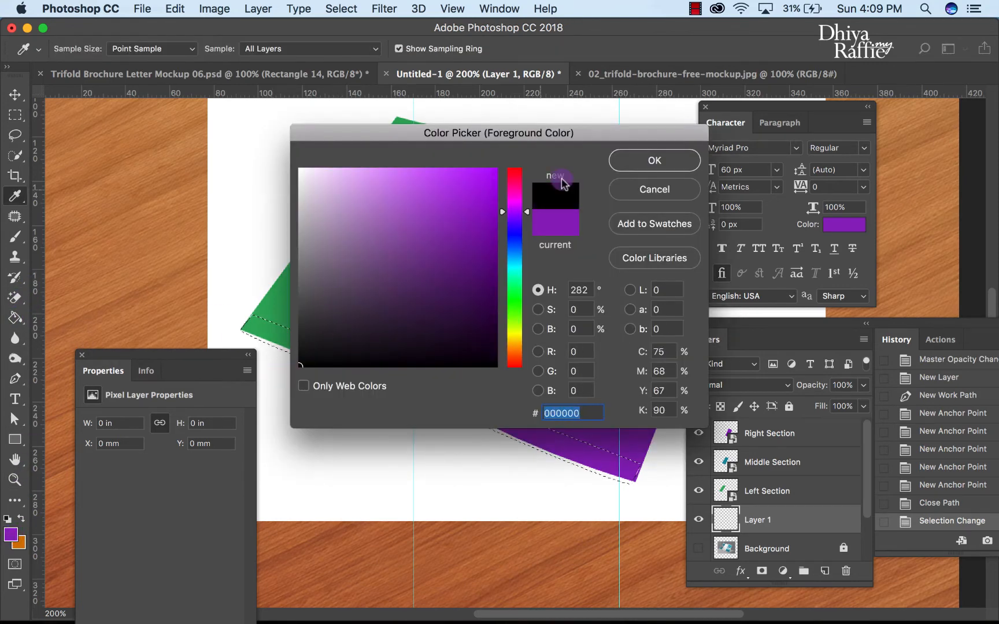
{"action": "left_click", "coordinate": [648, 162]}
{"action": "left_click", "coordinate": [445, 394]}
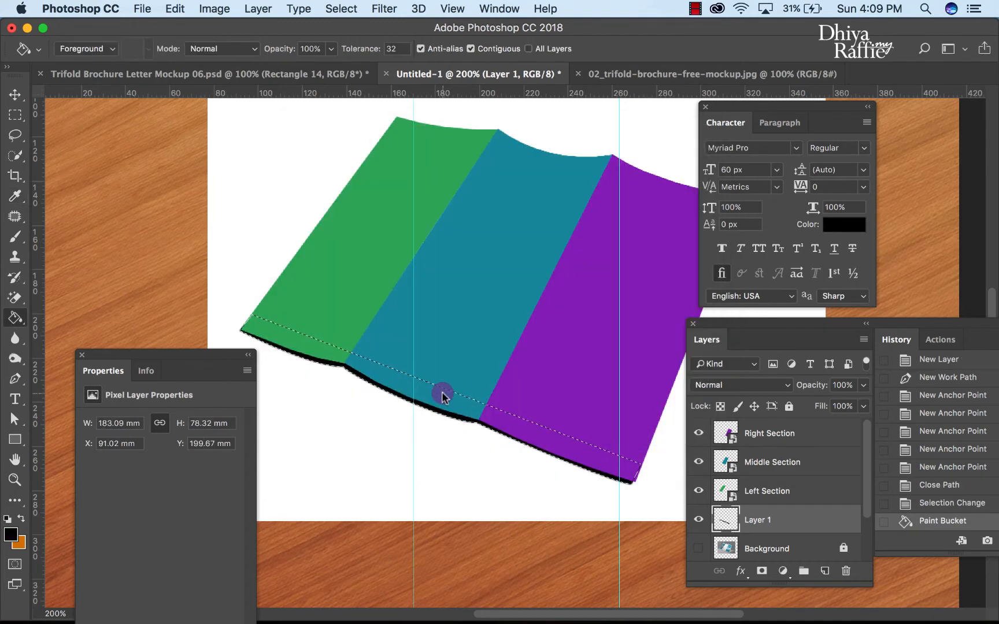
{"action": "key", "text": "super+d"}
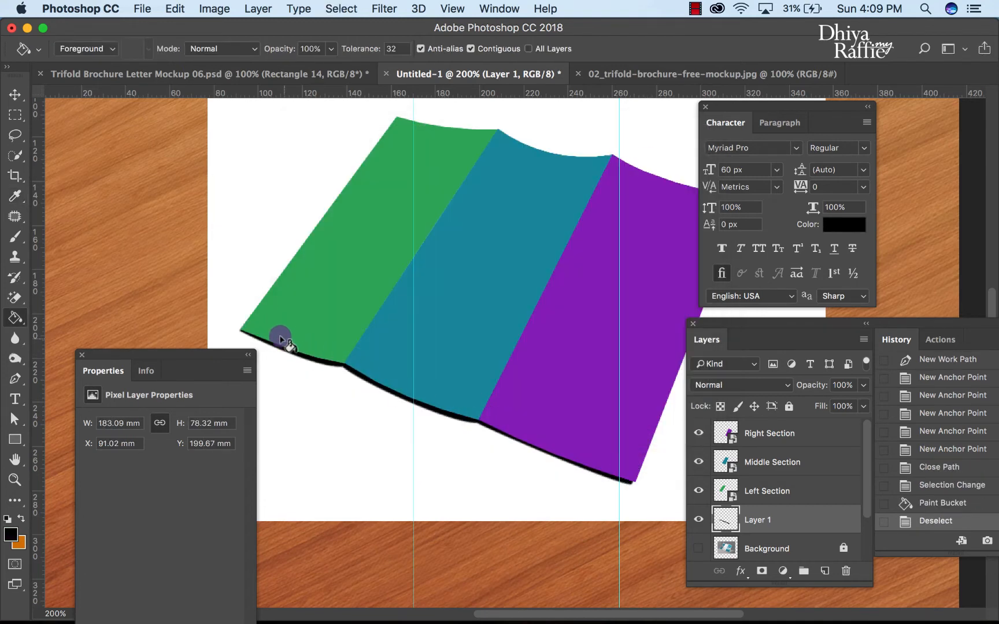
- Rename the black-filled layer as Shadow and apply a Gaussian Blur with a radius of 7.0 pixels to it
{"action": "left_click", "coordinate": [769, 522]}
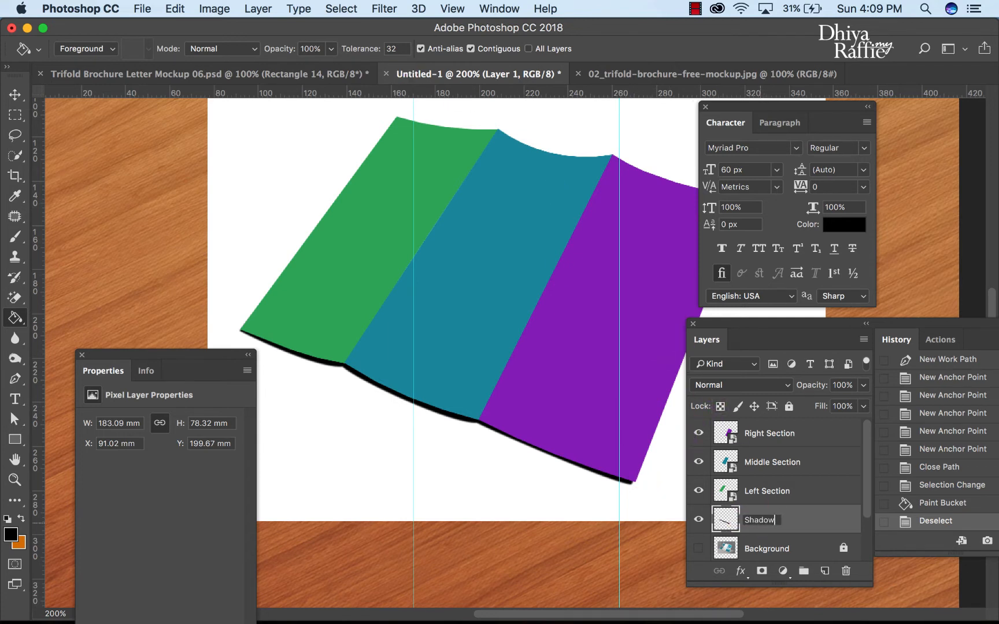
{"action": "key", "text": "Return"}
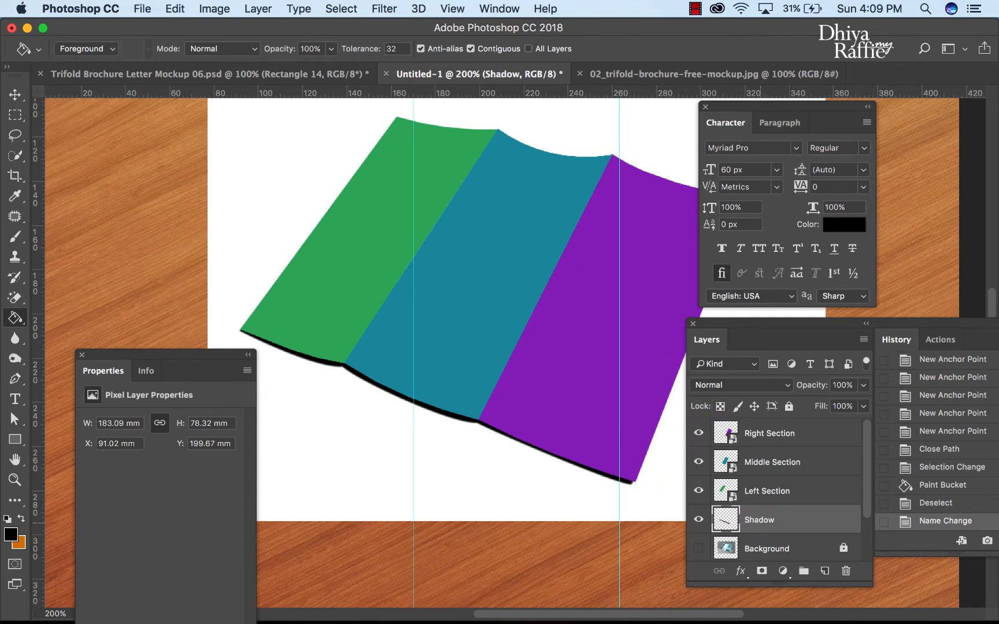
{"action": "left_click", "coordinate": [381, 13]}
{"action": "mouse_move", "coordinate": [444, 195]}
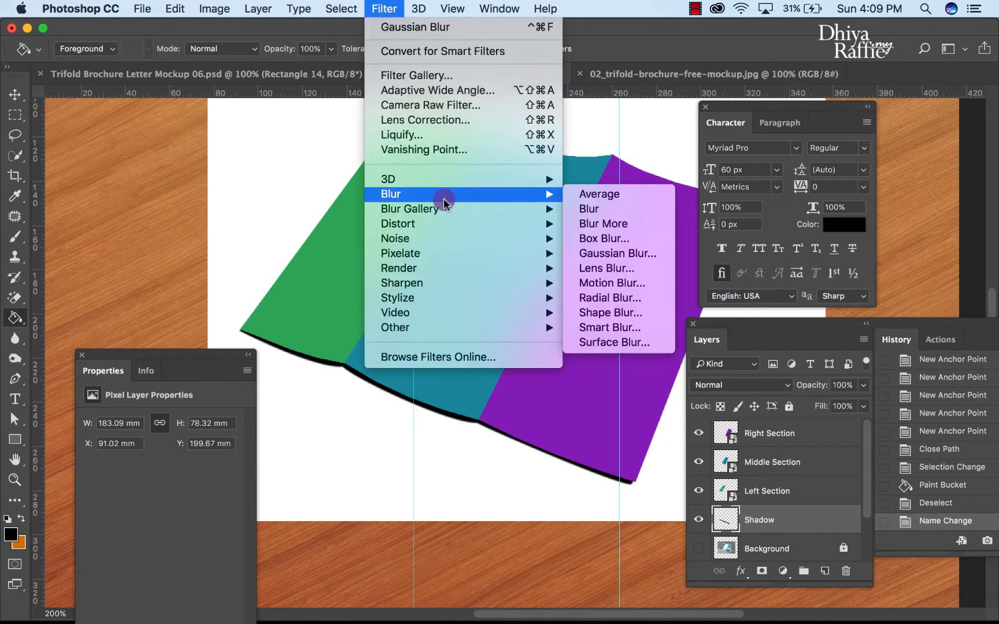
{"action": "left_click", "coordinate": [608, 254]}
{"action": "left_click", "coordinate": [139, 232]}
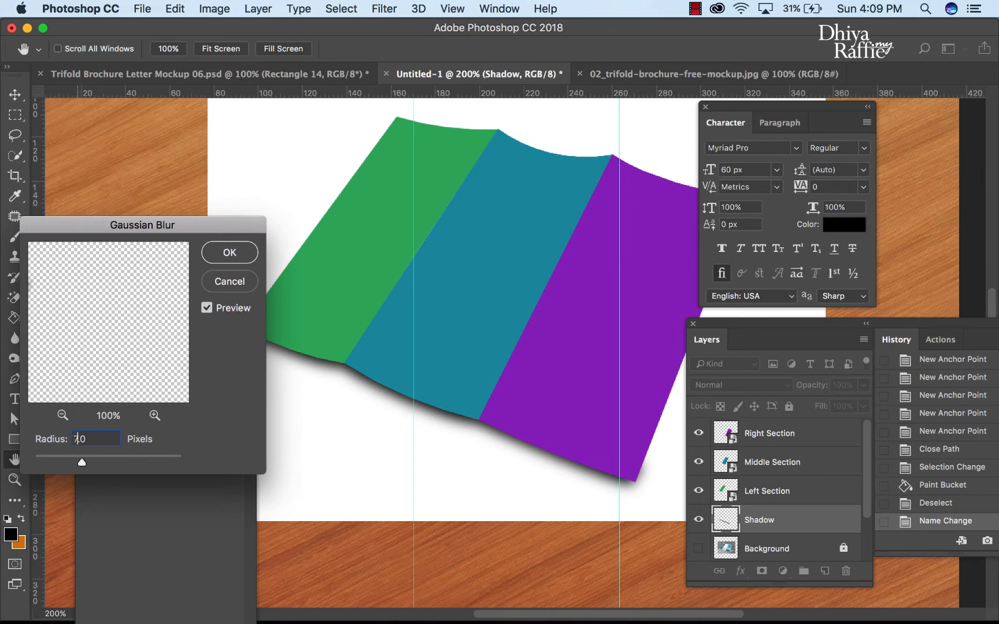
{"action": "left_click", "coordinate": [230, 252]}
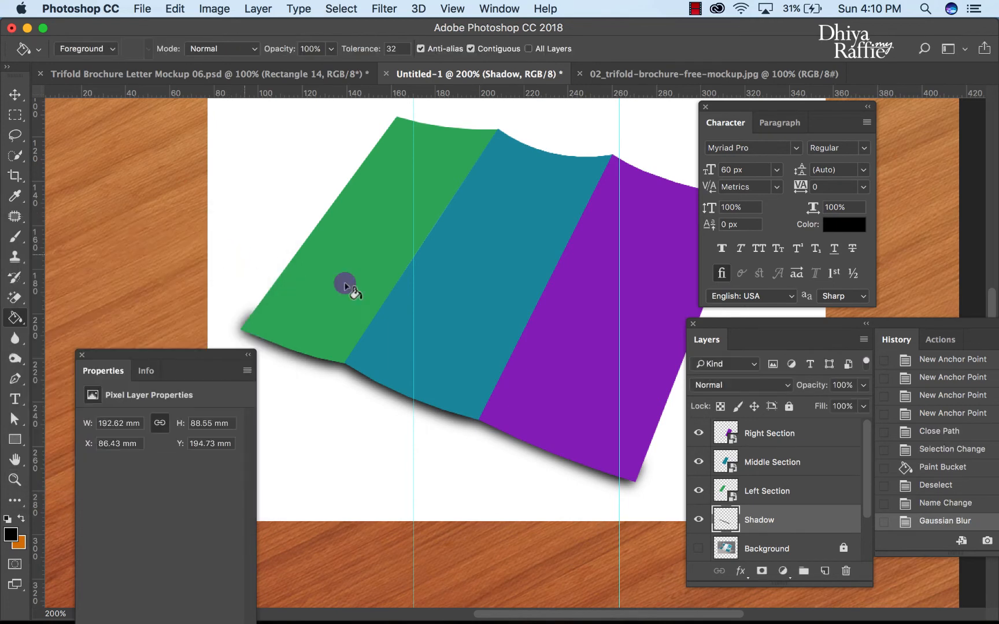
{"action": "scroll", "coordinate": [345, 285], "scroll_direction": "left", "scroll_amount": 3}
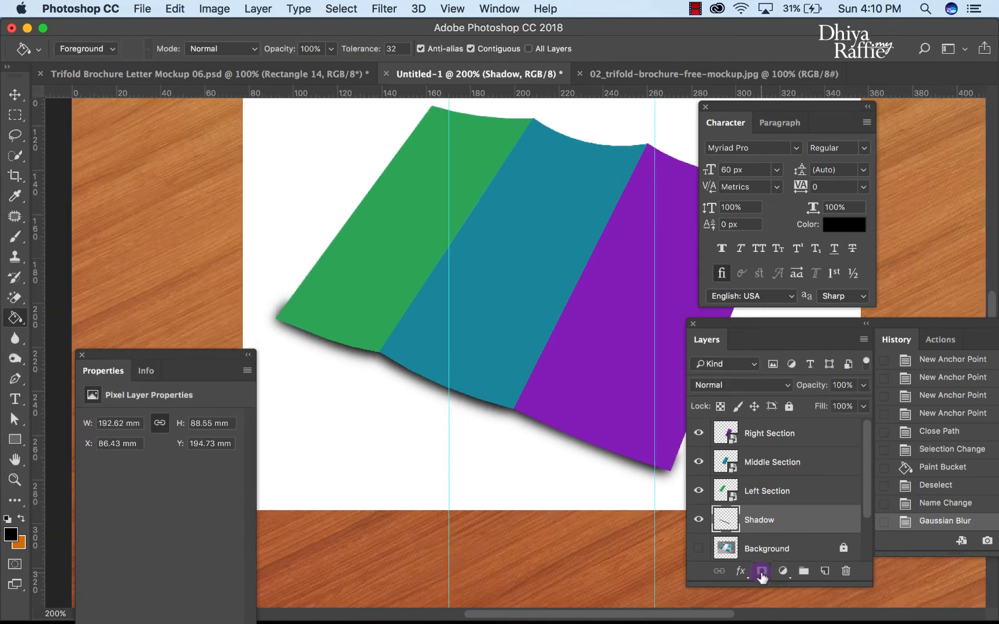
- Add a layer mask to the Shadow layer and paint it with a soft black 40 px brush at the purple section's lower corner
{"action": "left_click", "coordinate": [762, 572]}
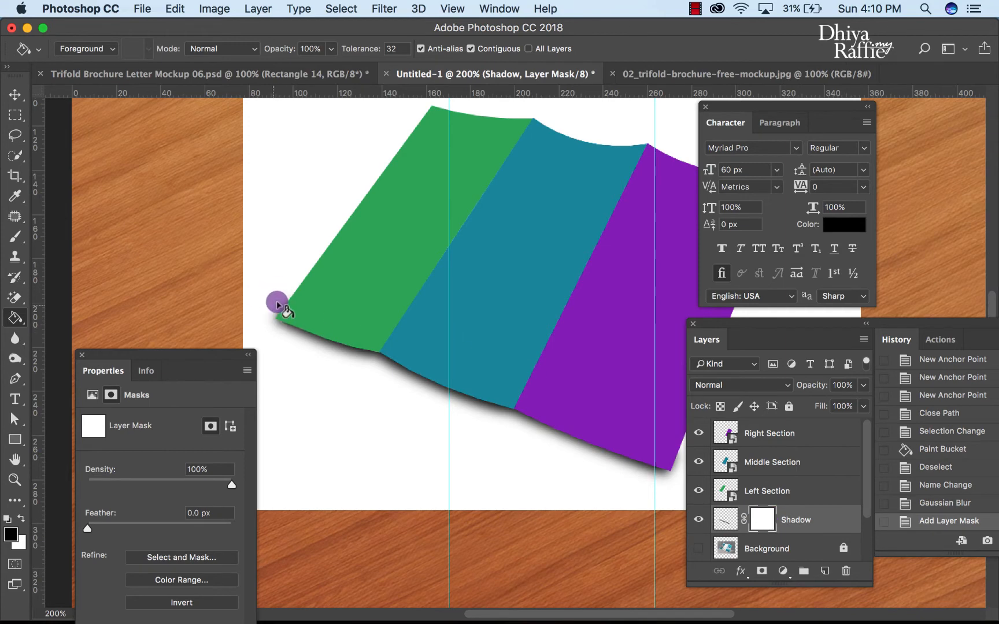
{"action": "scroll", "coordinate": [269, 319], "scroll_direction": "right", "scroll_amount": 3}
{"action": "scroll", "coordinate": [270, 318], "scroll_direction": "down", "scroll_amount": 1}
{"action": "scroll", "coordinate": [393, 373], "scroll_direction": "right", "scroll_amount": 5}
{"action": "scroll", "coordinate": [393, 373], "scroll_direction": "down", "scroll_amount": 1}
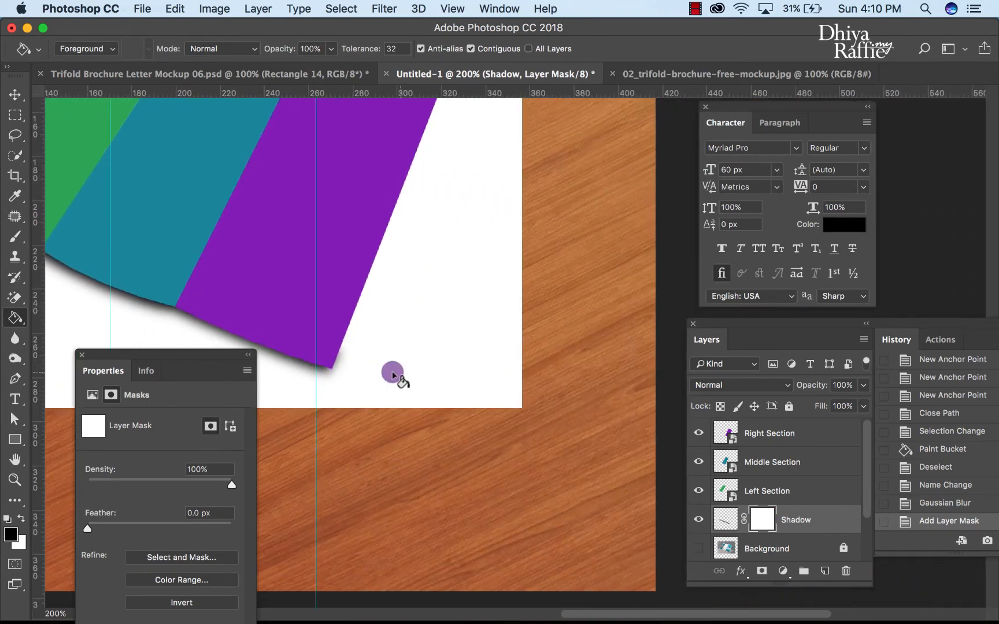
{"action": "scroll", "coordinate": [338, 373], "scroll_direction": "left", "scroll_amount": 4}
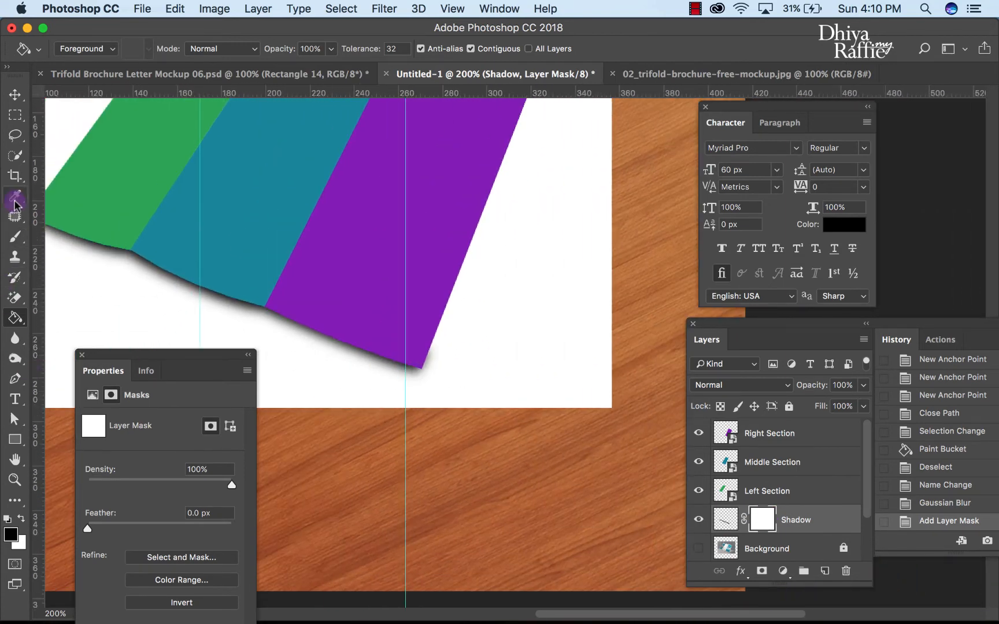
{"action": "left_click_drag", "start_coordinate": [15, 155], "coordinate": [77, 162]}
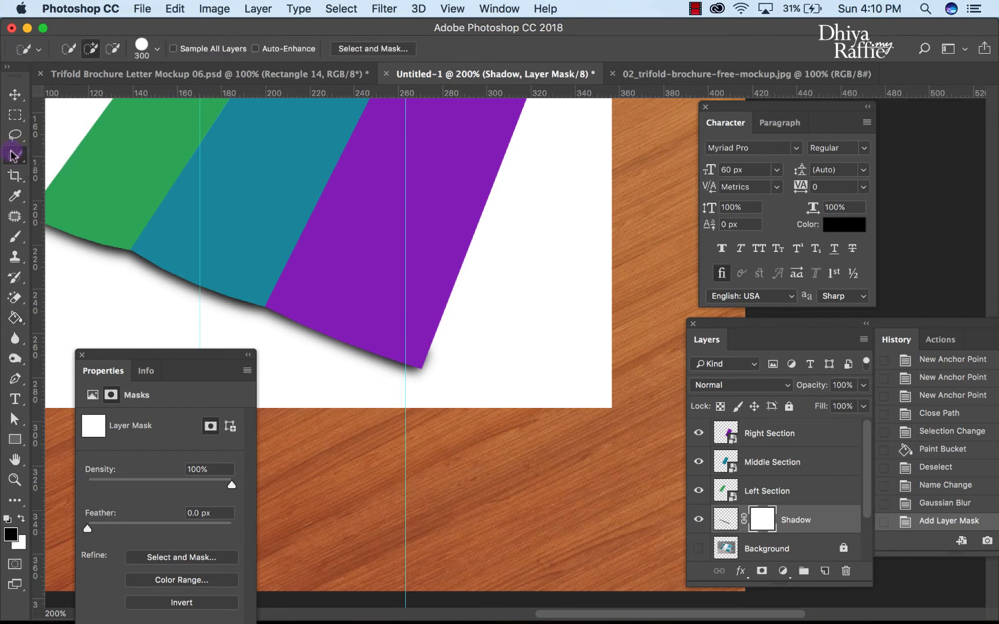
{"action": "left_click", "coordinate": [16, 236]}
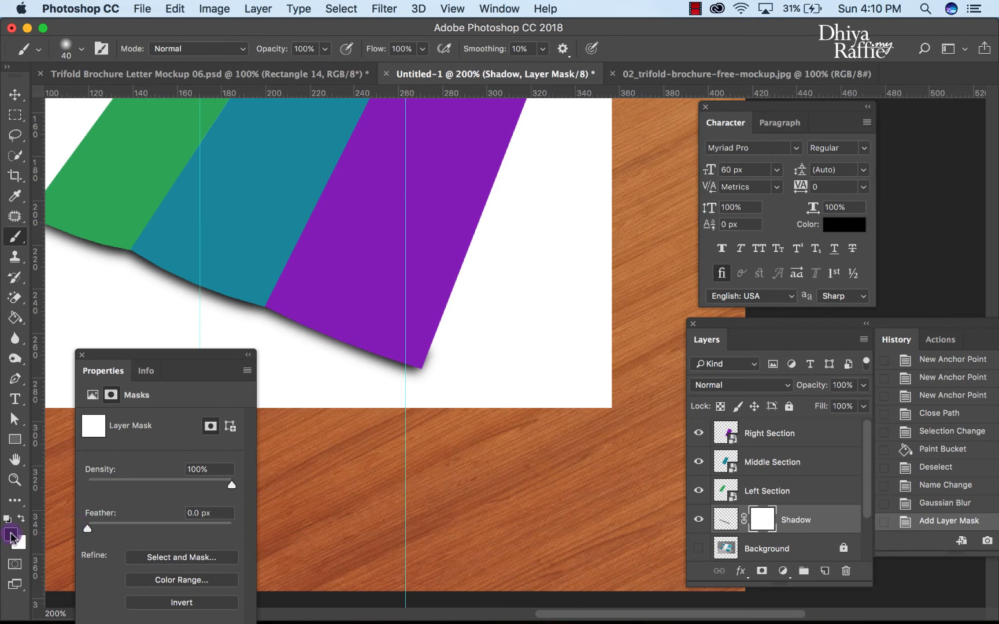
{"action": "key", "text": "d"}
{"action": "left_click", "coordinate": [461, 405]}
{"action": "key", "text": "super+plus"}
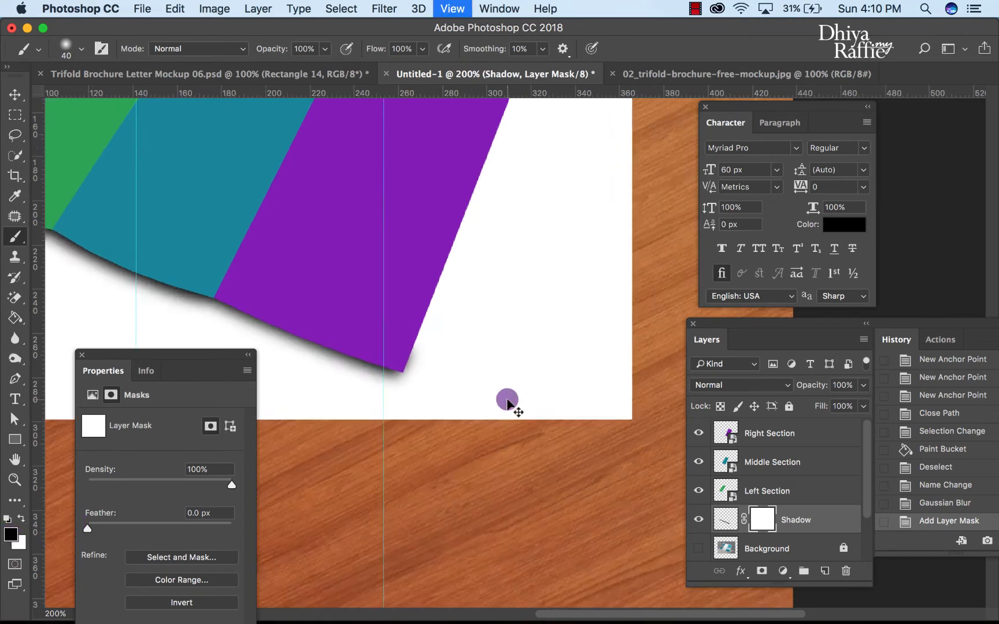
{"action": "left_click", "coordinate": [403, 381]}
- Mask out the shadow spilling past the green section's lower-left corner with the black brush
{"action": "scroll", "coordinate": [472, 319], "scroll_direction": "left", "scroll_amount": 10}
{"action": "scroll", "coordinate": [473, 319], "scroll_direction": "up", "scroll_amount": 1}
{"action": "scroll", "coordinate": [472, 318], "scroll_direction": "left", "scroll_amount": 6}
{"action": "scroll", "coordinate": [473, 318], "scroll_direction": "up", "scroll_amount": 5}
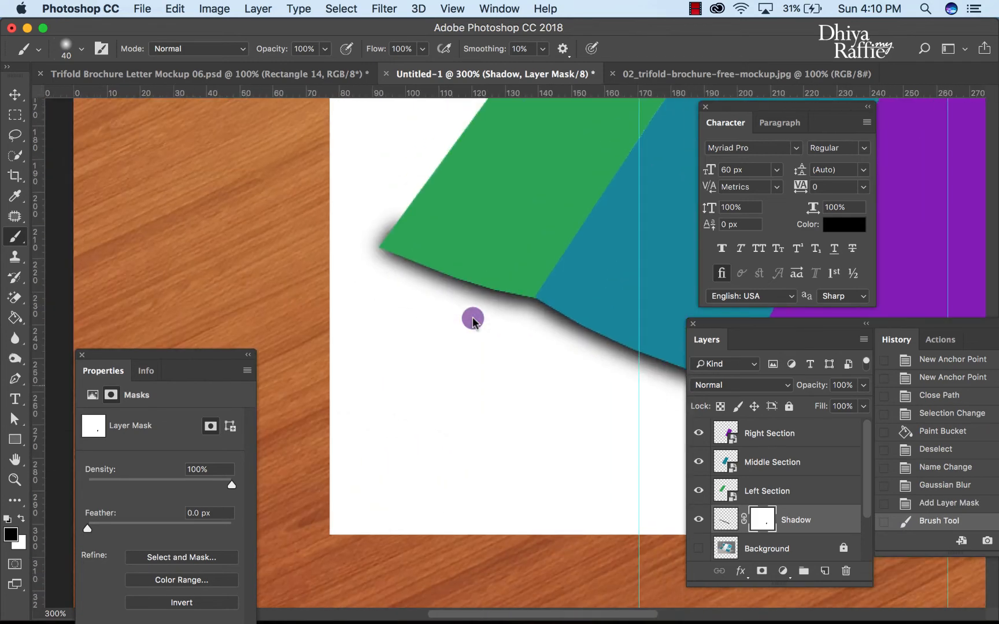
{"action": "left_click", "coordinate": [372, 296]}
{"action": "left_click", "coordinate": [370, 276]}
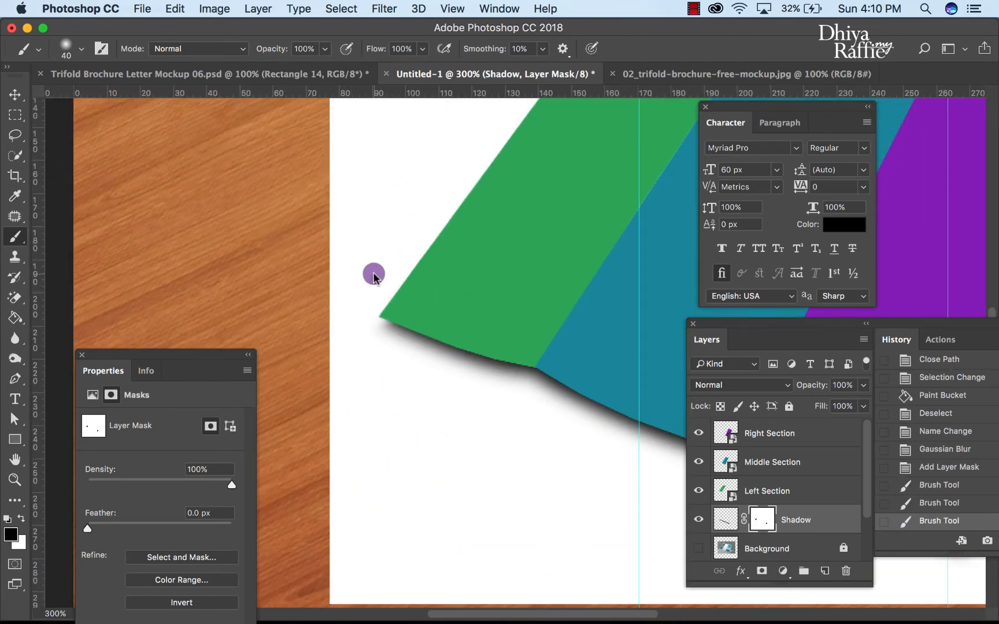
- Review the masked shadow and compare it with Trifold Brochure Letter Mockup 06.psd and the 02_trifold-brochure-free-mockup.jpg reference
{"action": "key", "text": "super+minus"}
{"action": "scroll", "coordinate": [284, 300], "scroll_direction": "right", "scroll_amount": 8}
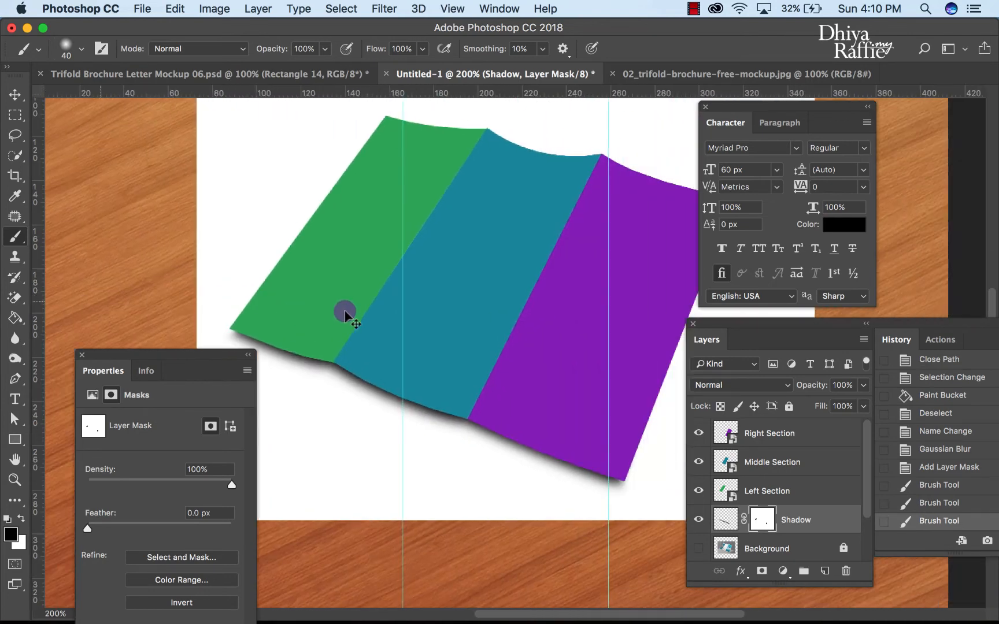
{"action": "key", "text": "super+minus"}
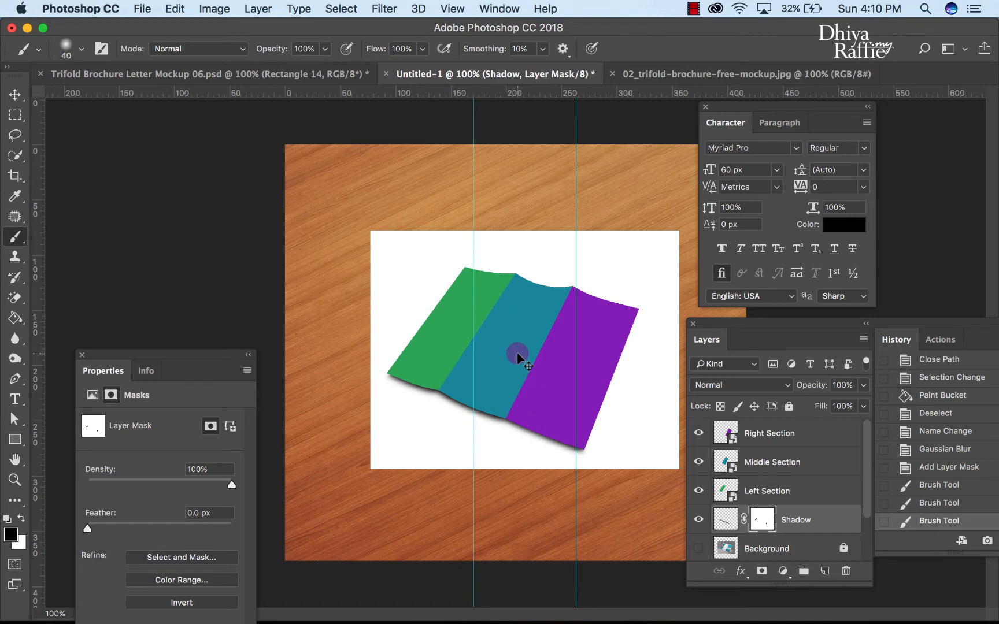
{"action": "key", "text": "super+plus"}
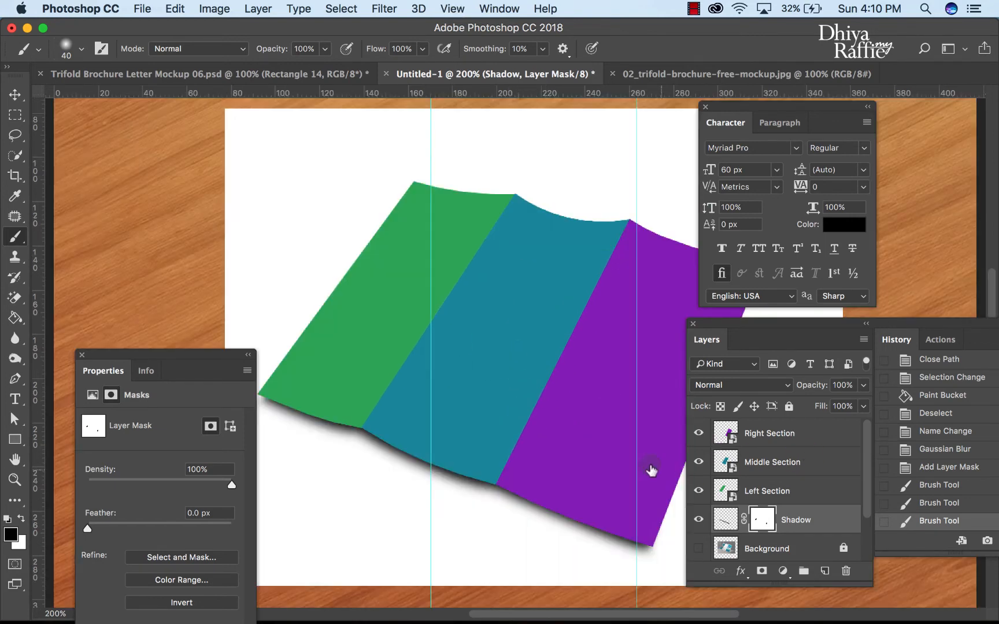
{"action": "left_click", "coordinate": [252, 73]}
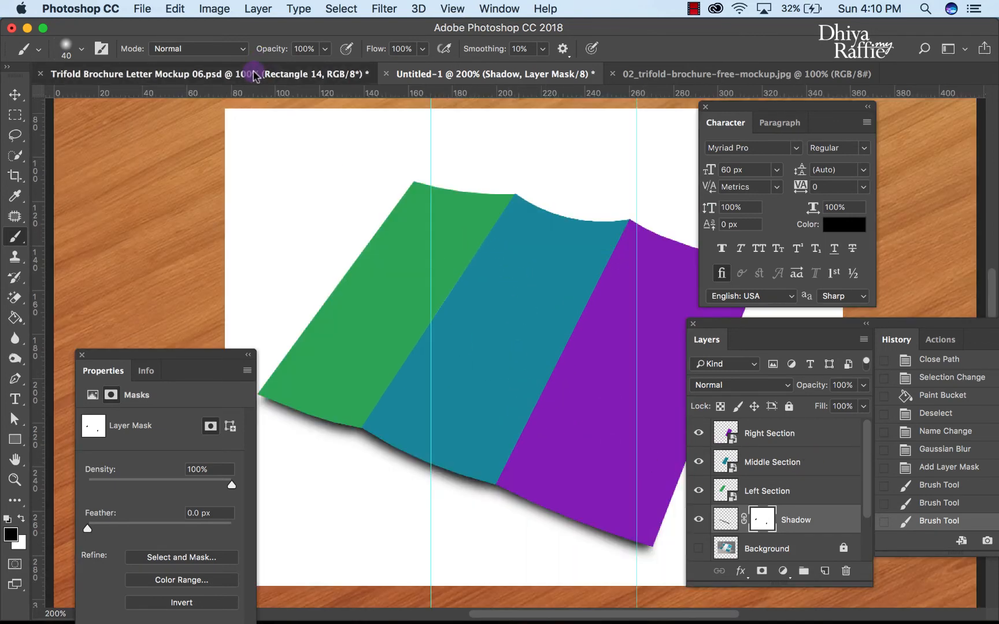
{"action": "key", "text": "super+plus"}
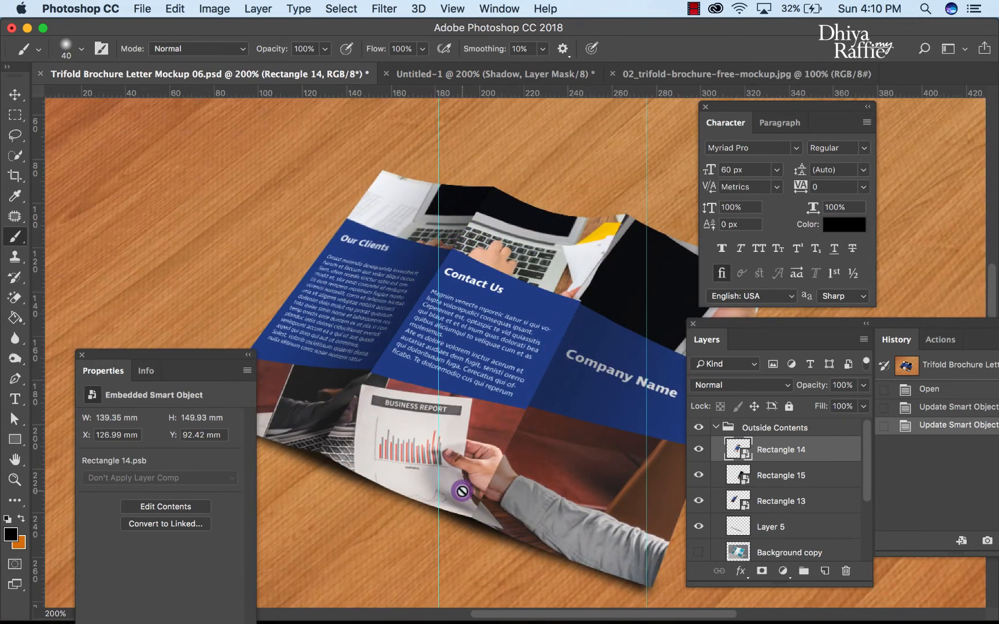
{"action": "left_click", "coordinate": [697, 75]}
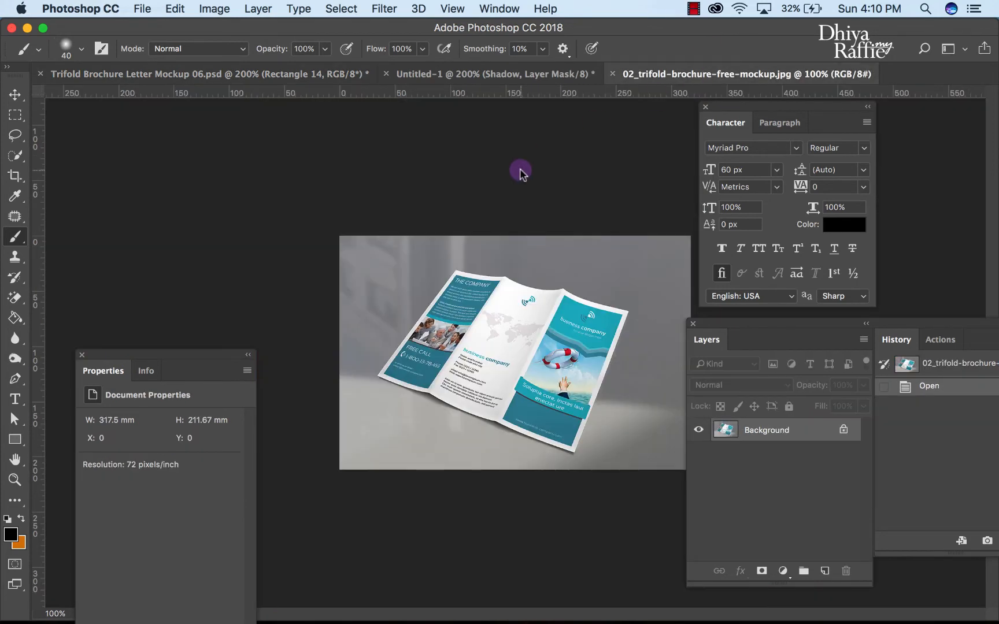
{"action": "left_click", "coordinate": [445, 74]}
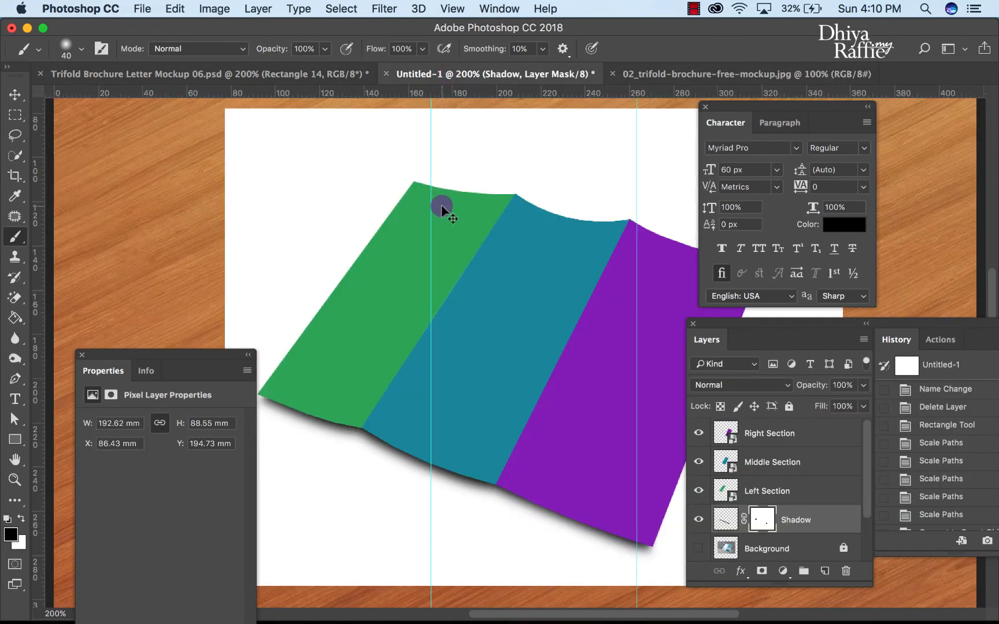
{"action": "key", "text": "super+plus"}
{"action": "key", "text": "super+minus"}
- Open the Left Section smart object's contents and add a linear black-to-transparent Gradient Fill layer above the green rectangle
{"action": "double_click", "coordinate": [725, 490]}
{"action": "key", "text": "super+plus"}
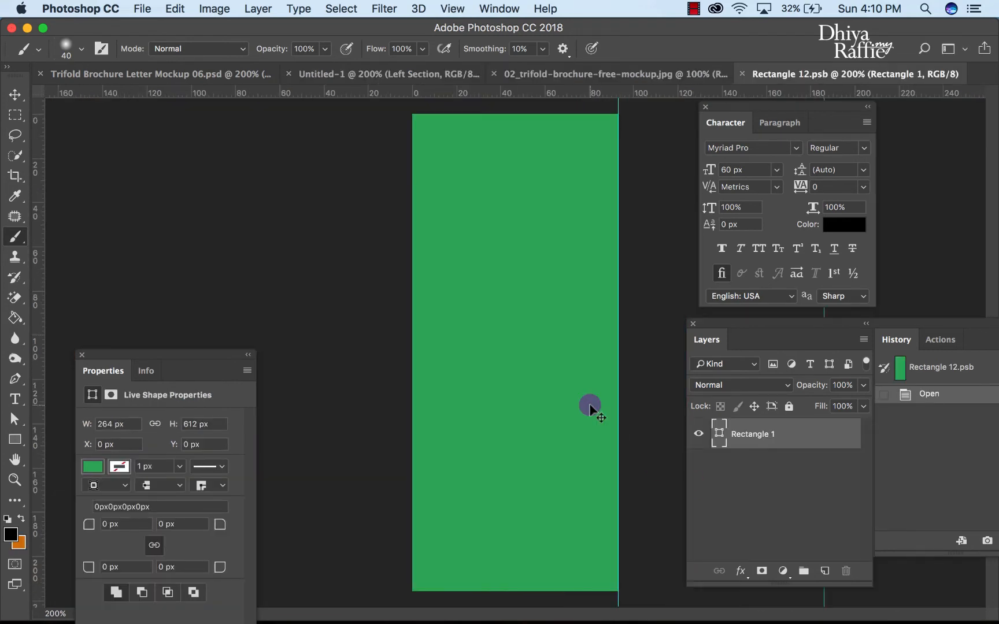
{"action": "key", "text": "super+minus"}
{"action": "left_click", "coordinate": [782, 572]}
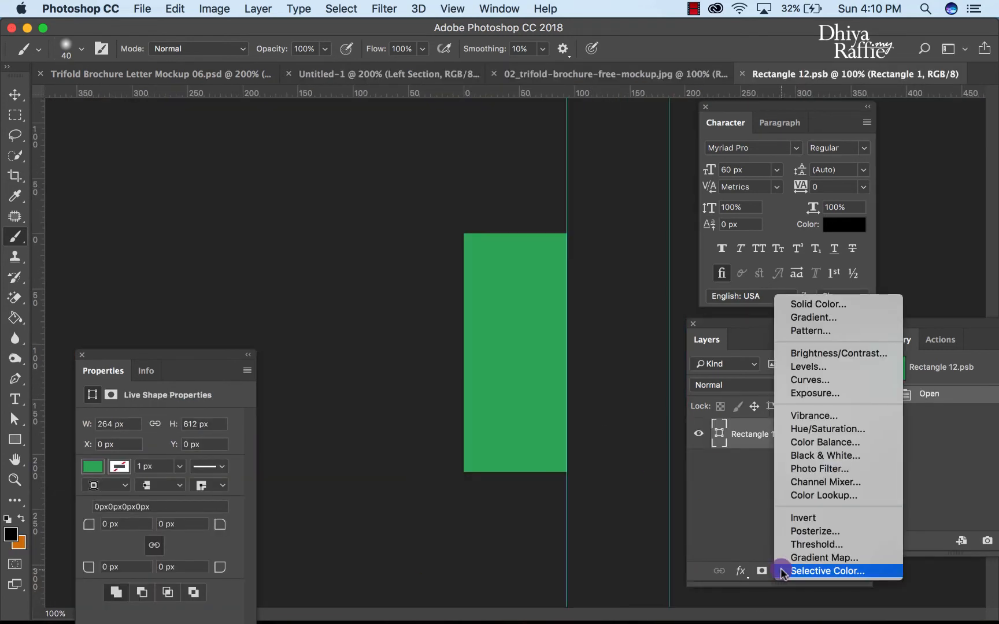
{"action": "left_click", "coordinate": [780, 573]}
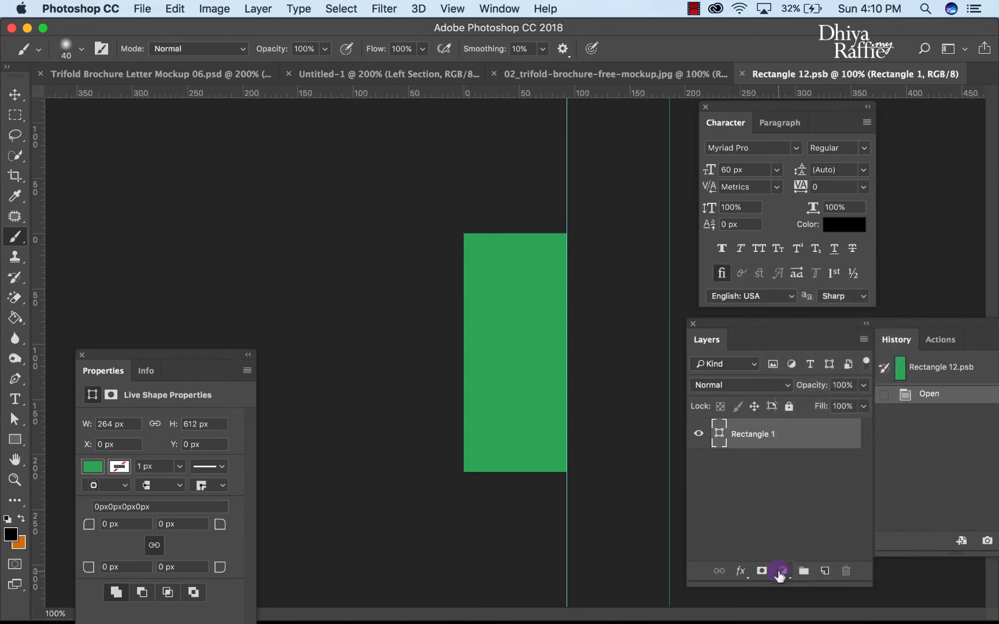
{"action": "left_click", "coordinate": [780, 573]}
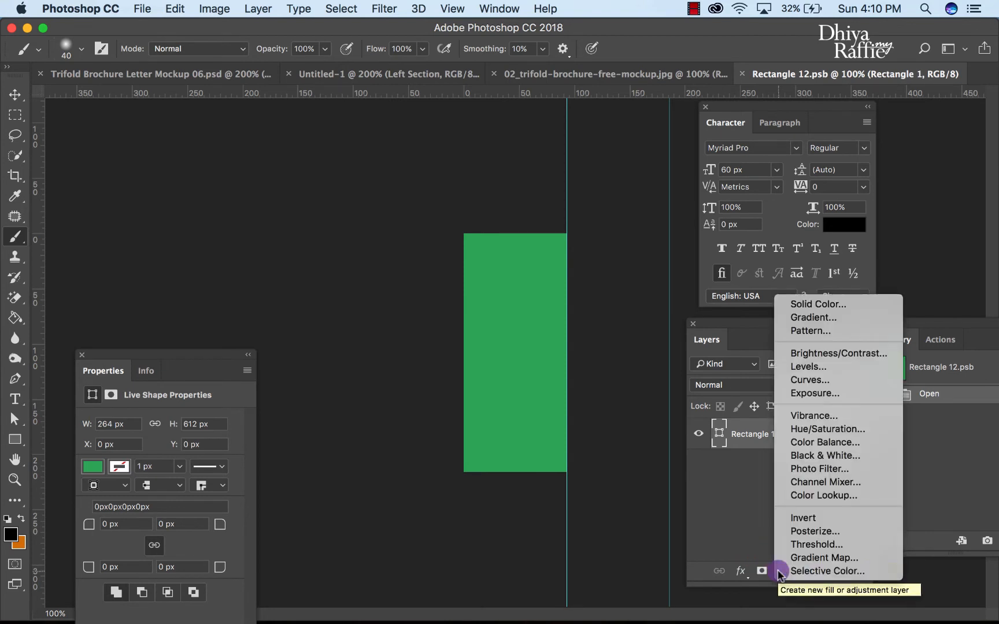
{"action": "left_click", "coordinate": [815, 318]}
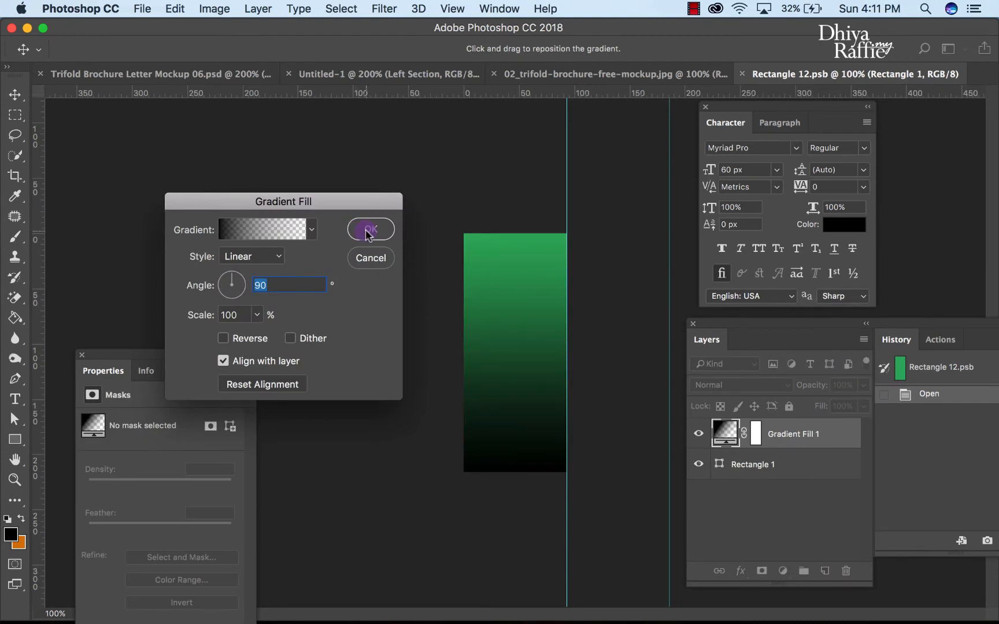
{"action": "left_click", "coordinate": [370, 229]}
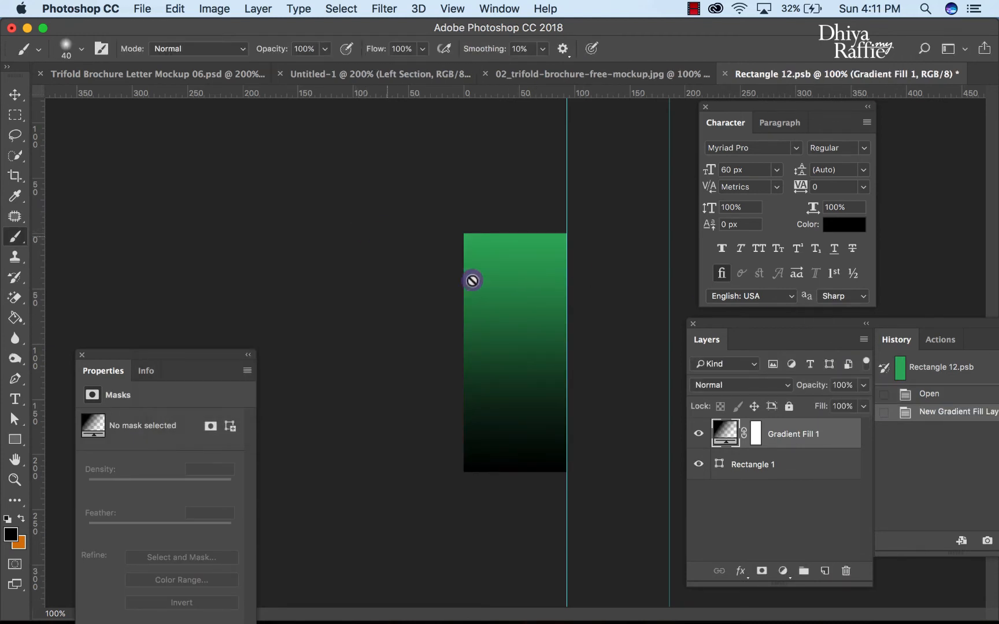
- Try a horizontal reflected gradient on the Gradient Fill layer's mask in each direction, undoing both attempts
{"action": "left_click", "coordinate": [755, 433]}
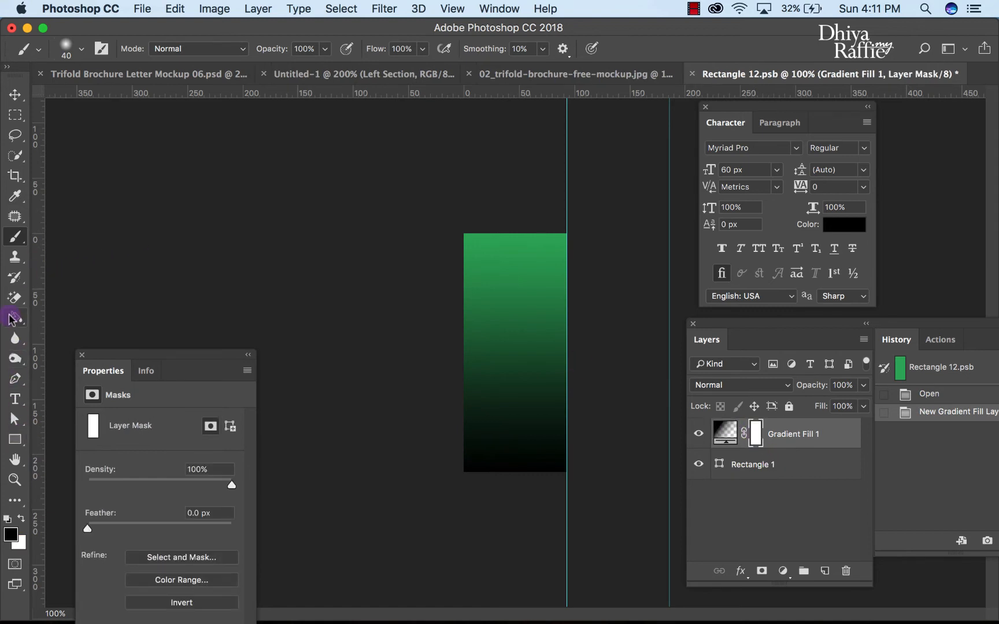
{"action": "left_click_drag", "start_coordinate": [15, 318], "coordinate": [78, 317]}
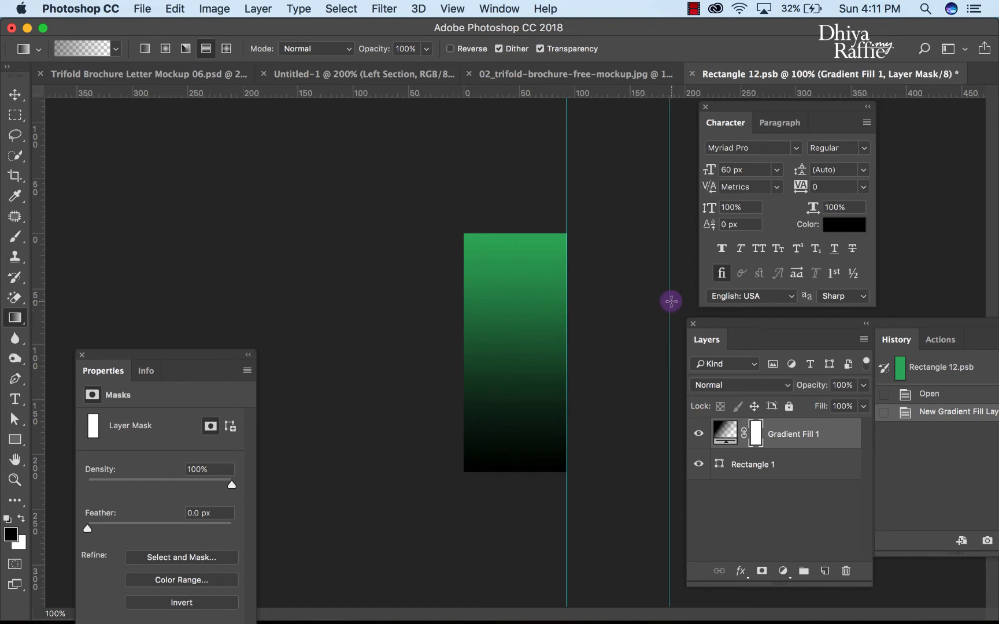
{"action": "left_click_drag", "start_coordinate": [671, 300], "coordinate": [408, 298]}
{"action": "key", "text": "super+z"}
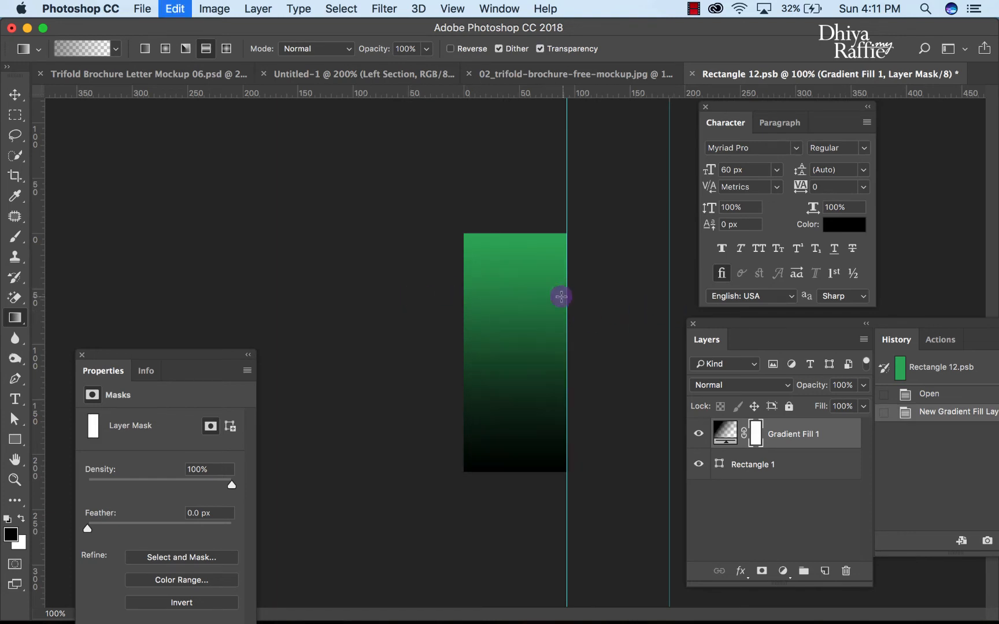
{"action": "left_click_drag", "start_coordinate": [332, 306], "coordinate": [595, 305]}
{"action": "key", "text": "super+z"}
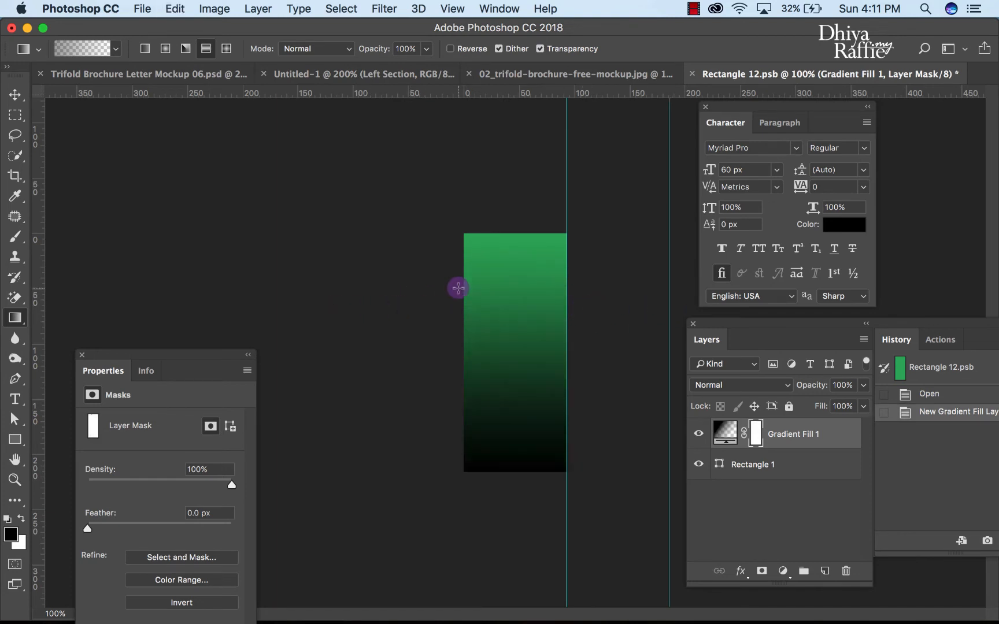
- Set the angle of the green section's gradient fill to 180 degrees
{"action": "double_click", "coordinate": [724, 434]}
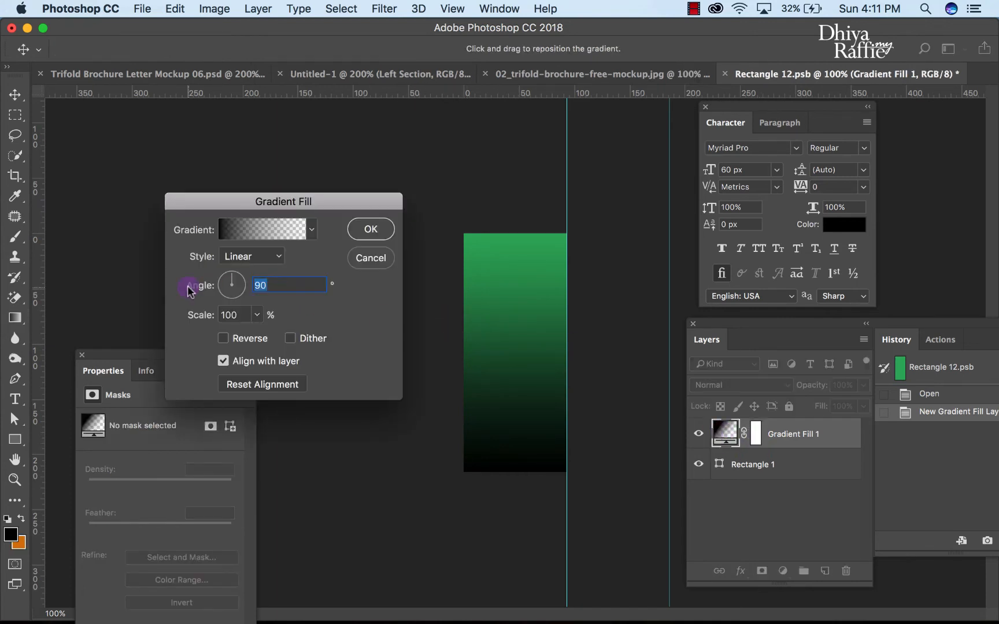
{"action": "type", "text": "180"}
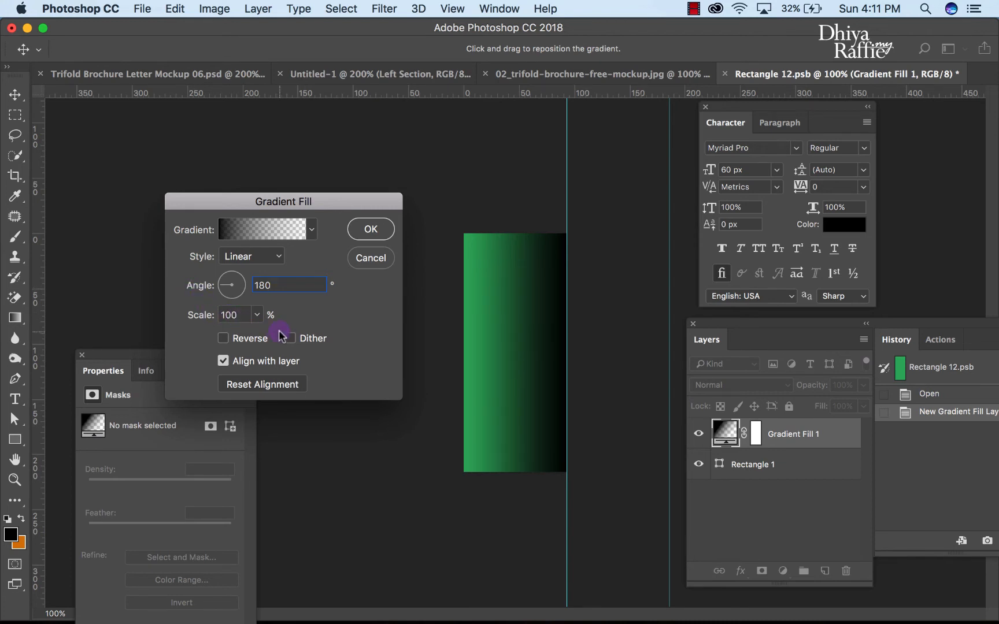
{"action": "left_click", "coordinate": [368, 230]}
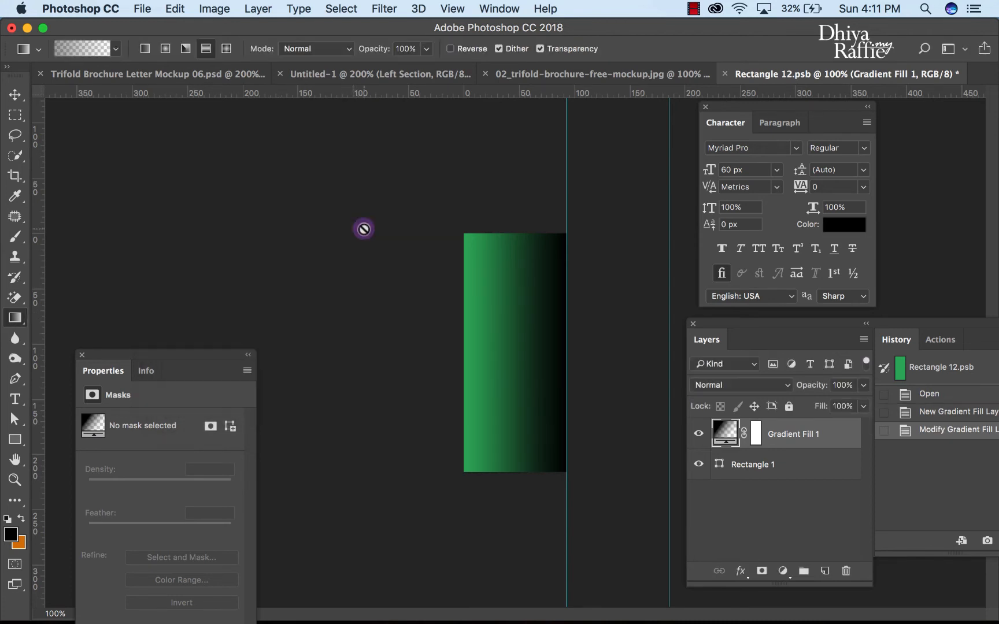
- Soften the dark shading by applying two horizontal black-to-transparent reflected gradients to the Gradient Fill layer's mask
{"action": "left_click", "coordinate": [756, 433]}
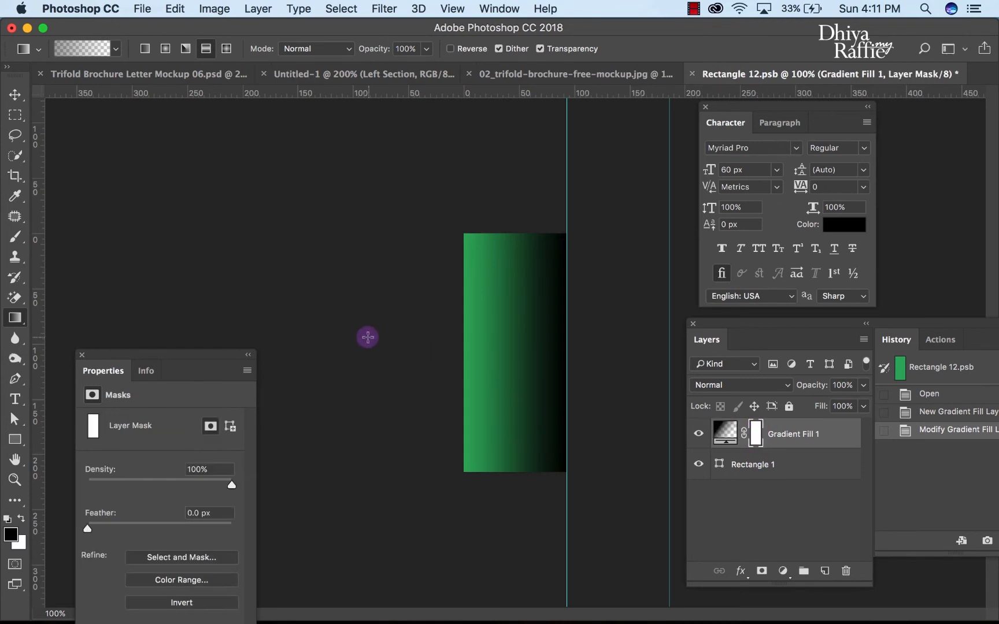
{"action": "left_click_drag", "start_coordinate": [366, 337], "coordinate": [595, 347]}
{"action": "key", "text": "super+z"}
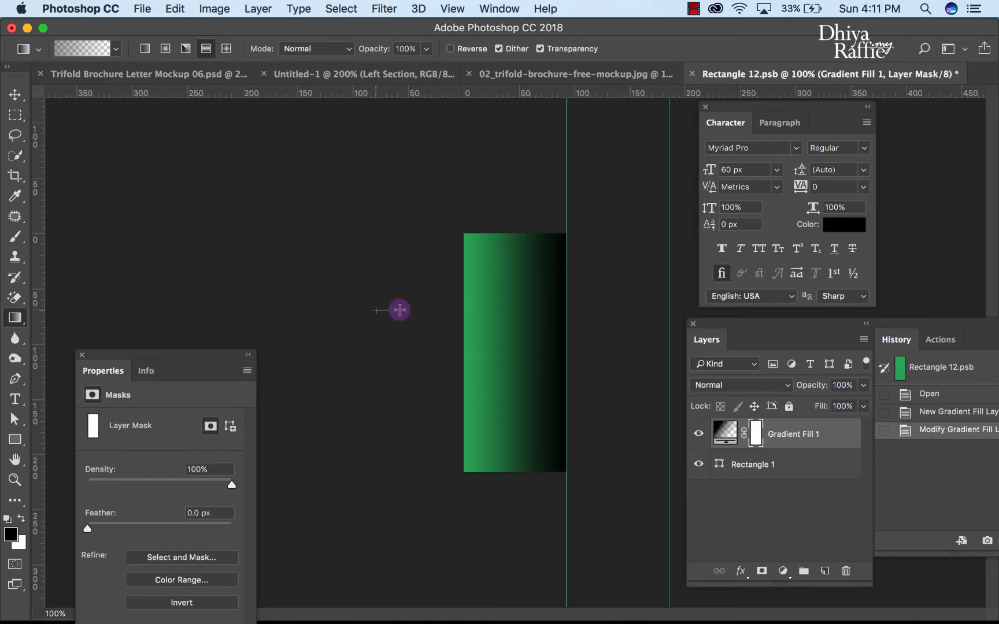
{"action": "left_click_drag", "start_coordinate": [398, 309], "coordinate": [724, 312]}
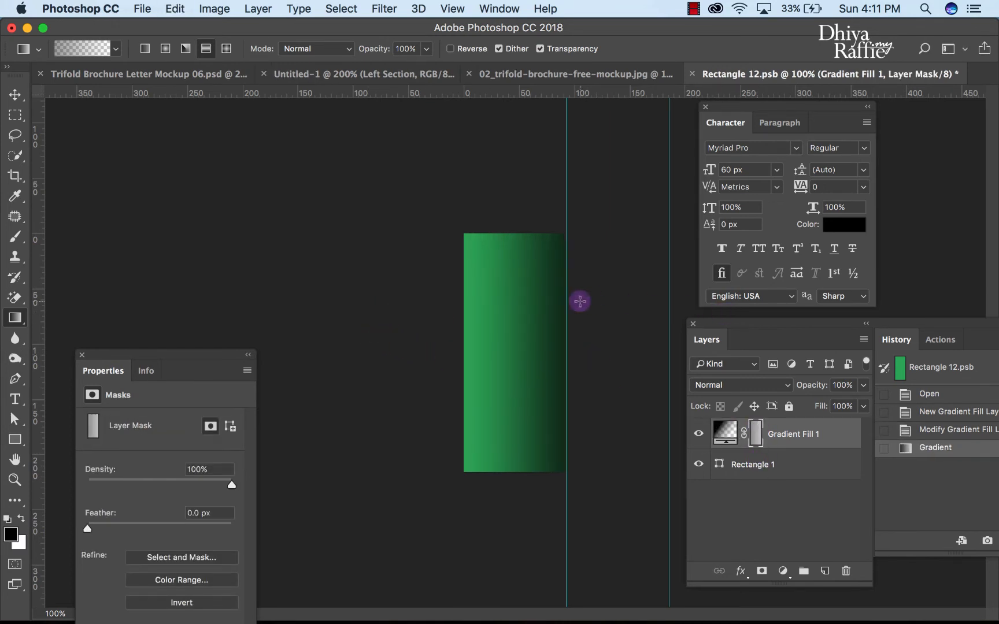
{"action": "key", "text": "super+minus"}
{"action": "left_click_drag", "start_coordinate": [440, 329], "coordinate": [667, 329]}
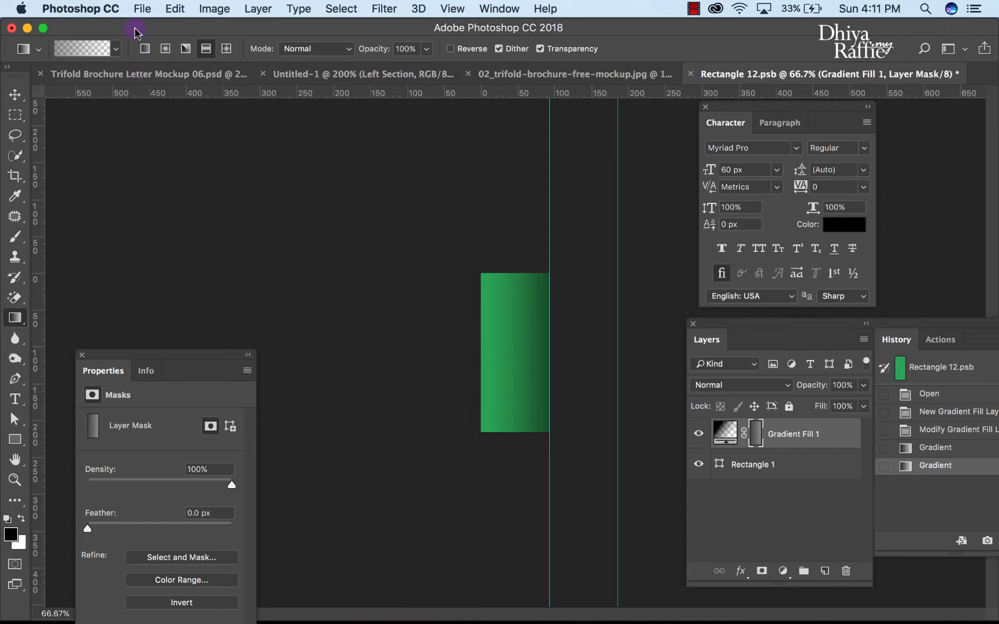
- Save the green section's smart object contents and return to the Untitled-1 document
{"action": "left_click", "coordinate": [142, 9]}
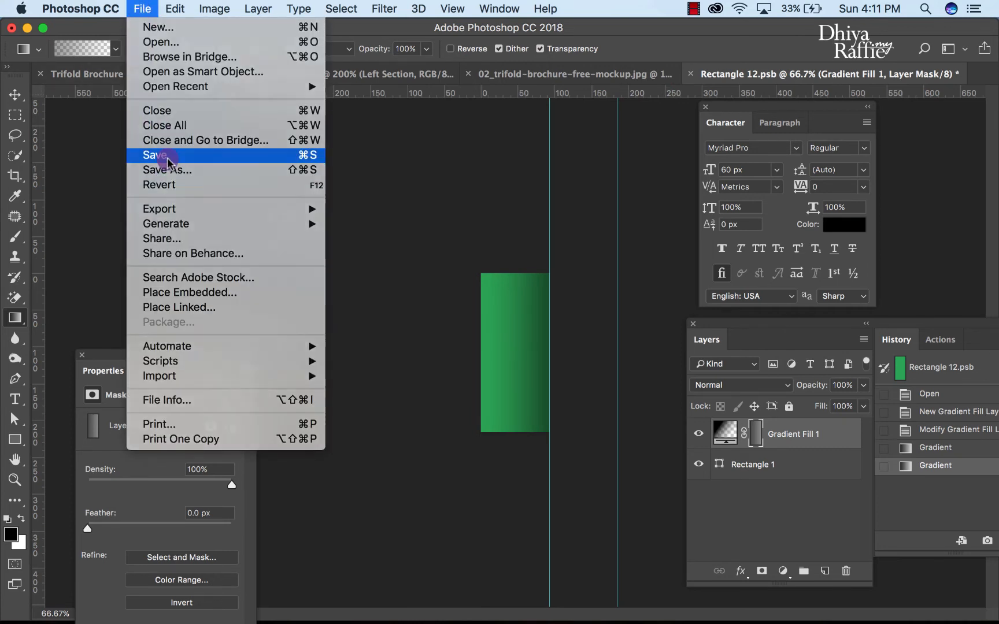
{"action": "left_click", "coordinate": [146, 152]}
{"action": "left_click", "coordinate": [380, 73]}
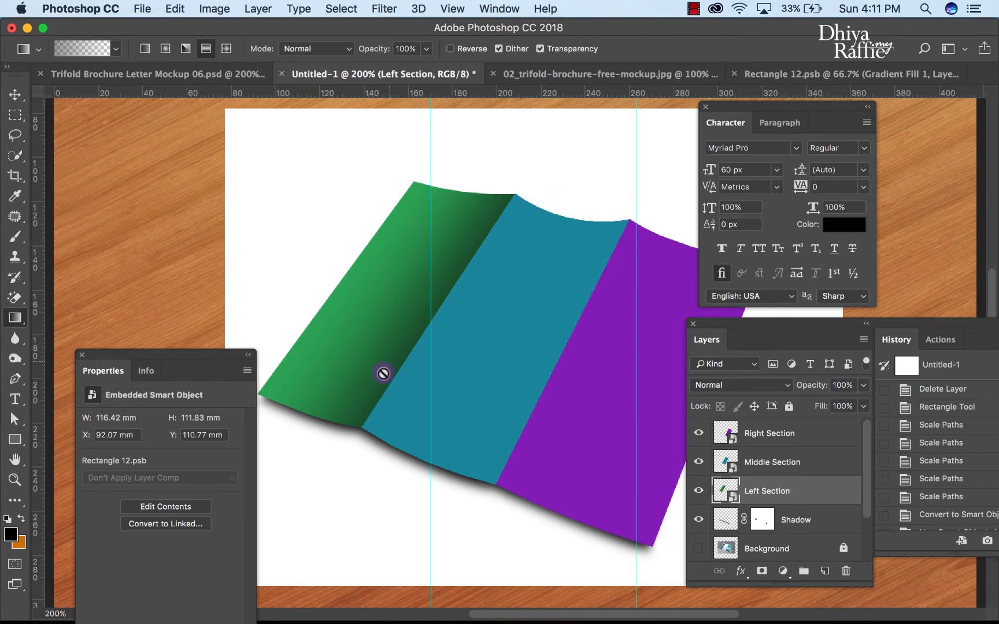
- Open the Right Section's smart object contents, add a reversed black-to-transparent Gradient Fill layer at 180 degrees, and target its mask with the Gradient tool
{"action": "double_click", "coordinate": [726, 433]}
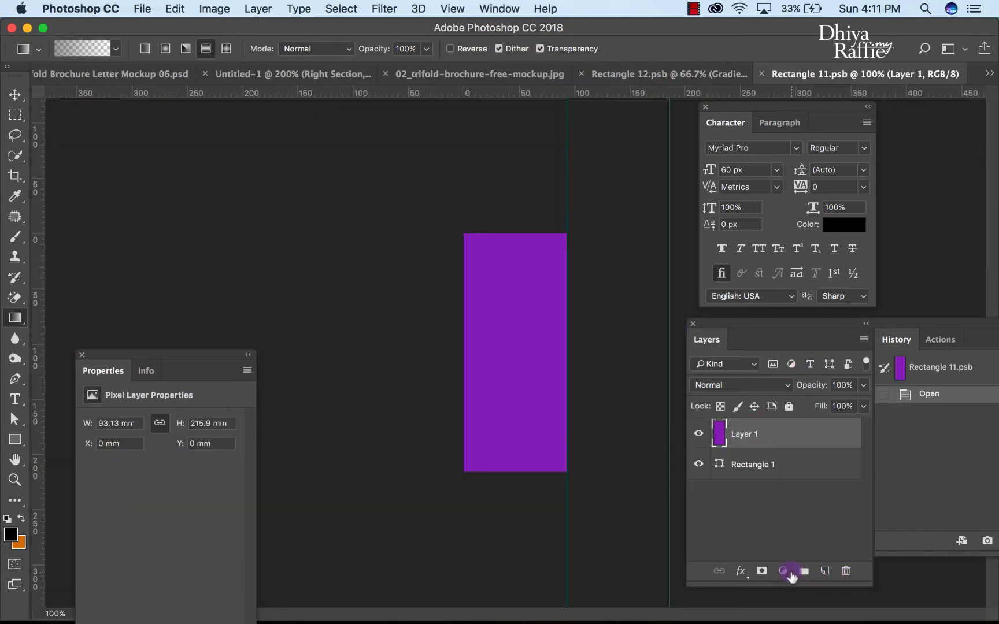
{"action": "left_click", "coordinate": [790, 574]}
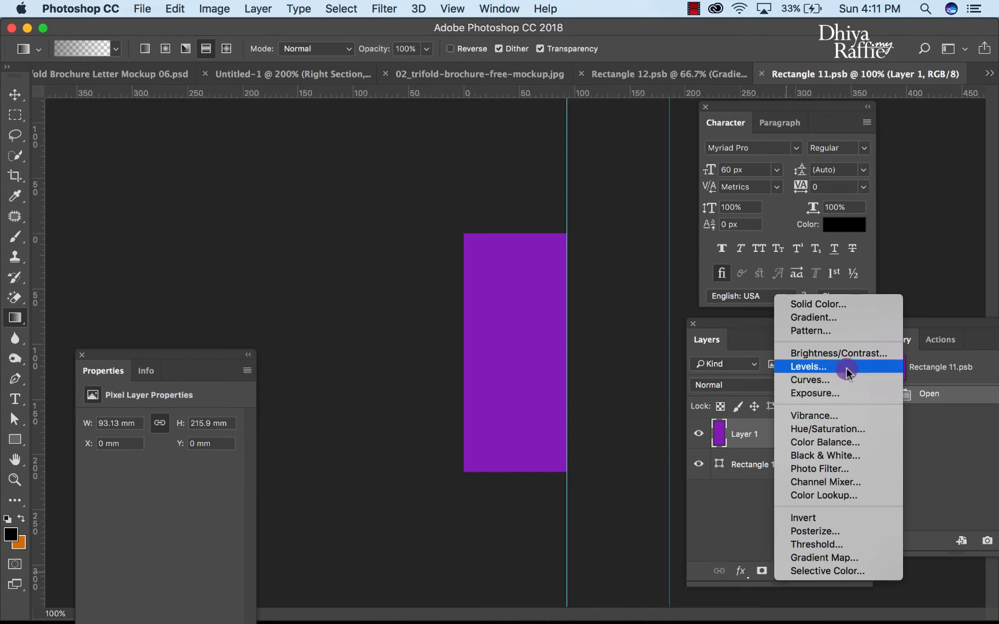
{"action": "left_click", "coordinate": [836, 318]}
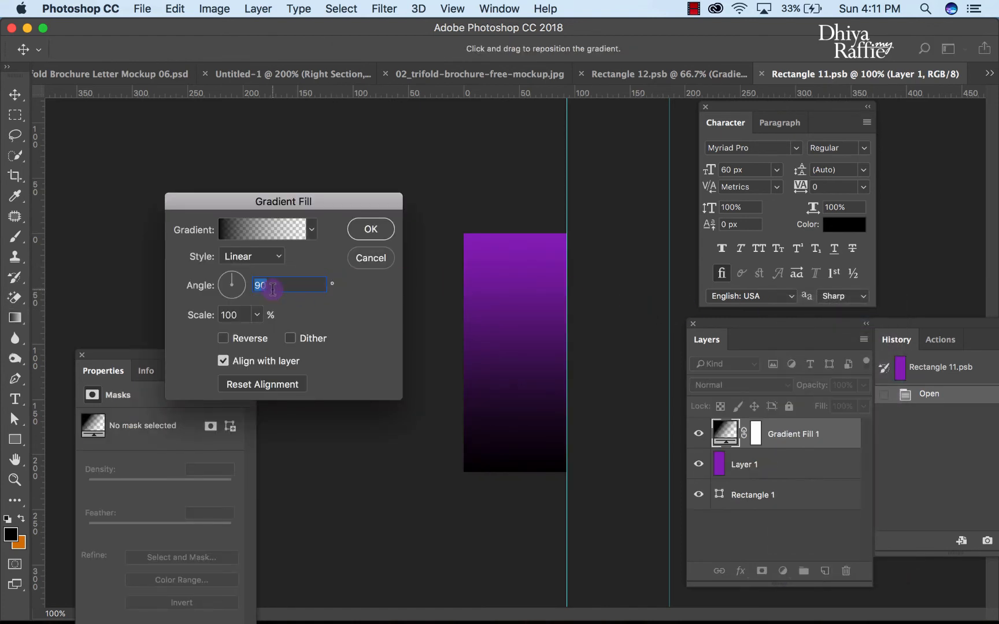
{"action": "type", "text": "180"}
{"action": "left_click", "coordinate": [223, 338]}
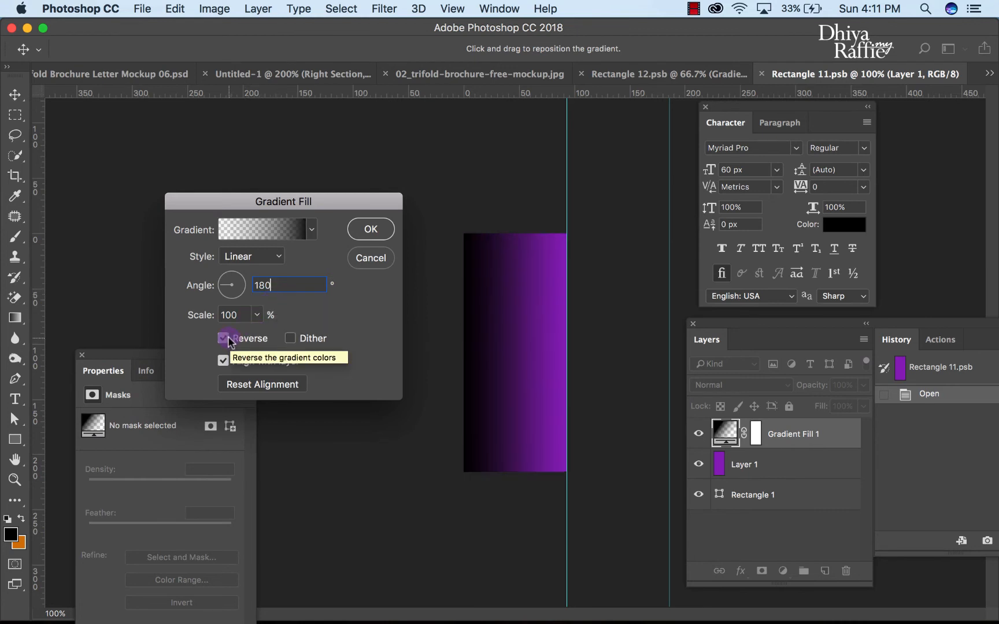
{"action": "left_click", "coordinate": [370, 230]}
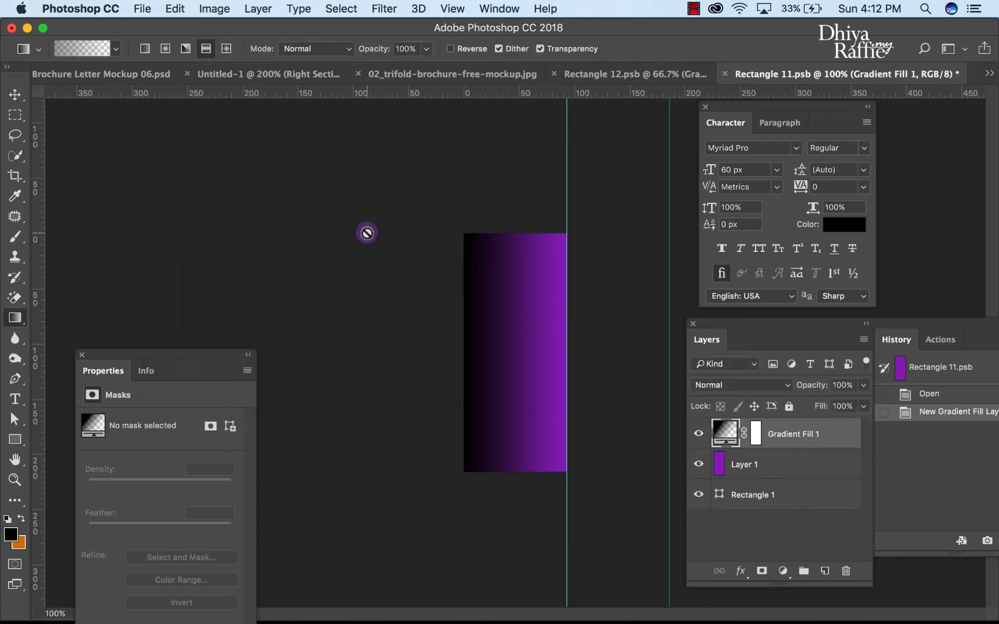
{"action": "left_click", "coordinate": [755, 434]}
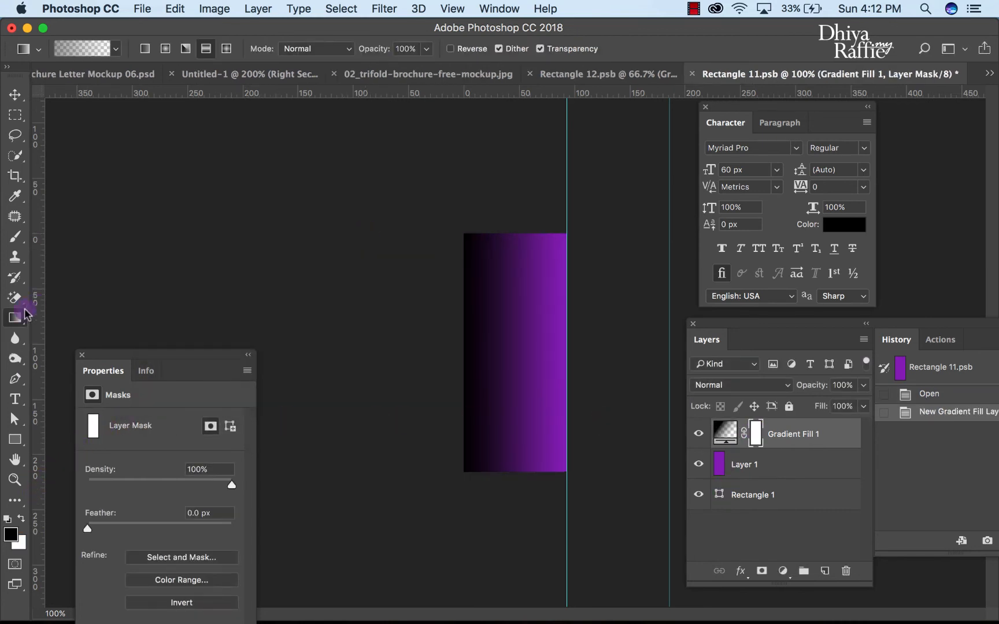
{"action": "left_click_drag", "start_coordinate": [15, 319], "coordinate": [58, 315]}
- Try softening the purple section's shading with repeated horizontal reflected gradients on the mask, and revert to the newly added Gradient Fill layer
{"action": "left_click_drag", "start_coordinate": [656, 303], "coordinate": [196, 302]}
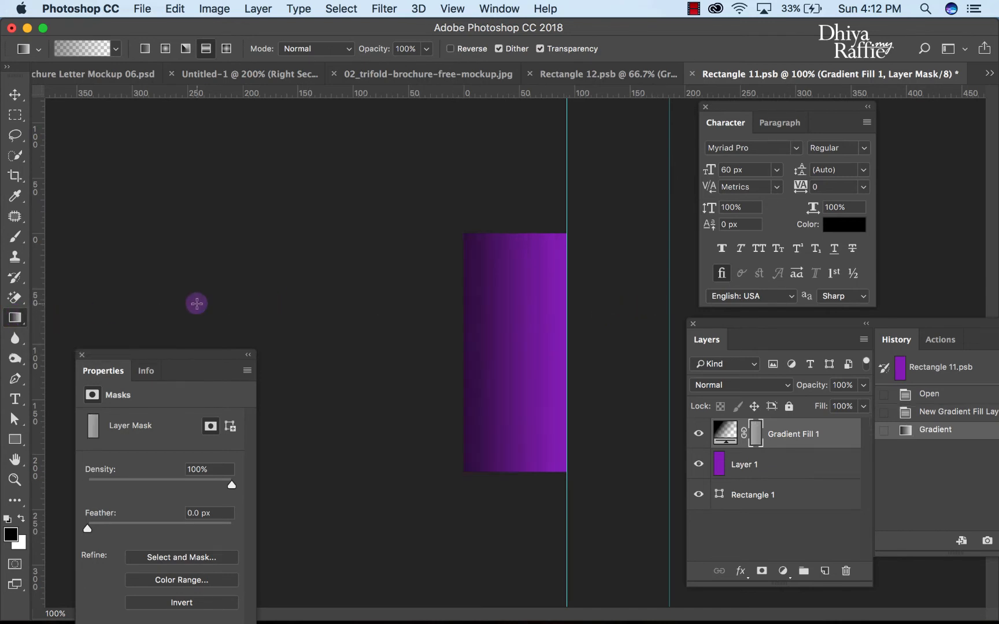
{"action": "left_click_drag", "start_coordinate": [598, 314], "coordinate": [146, 313]}
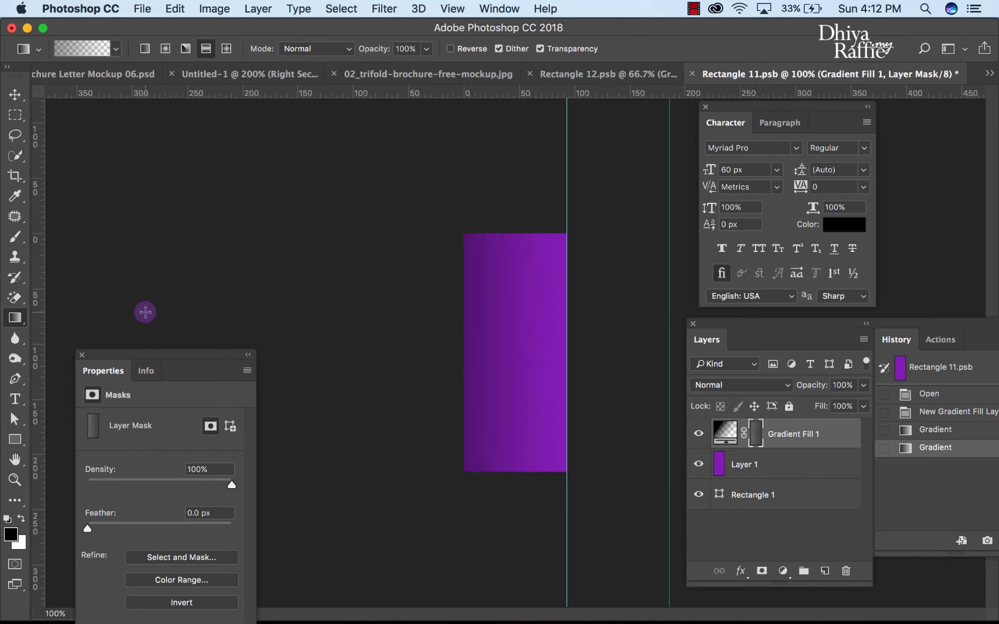
{"action": "left_click_drag", "start_coordinate": [626, 301], "coordinate": [172, 293]}
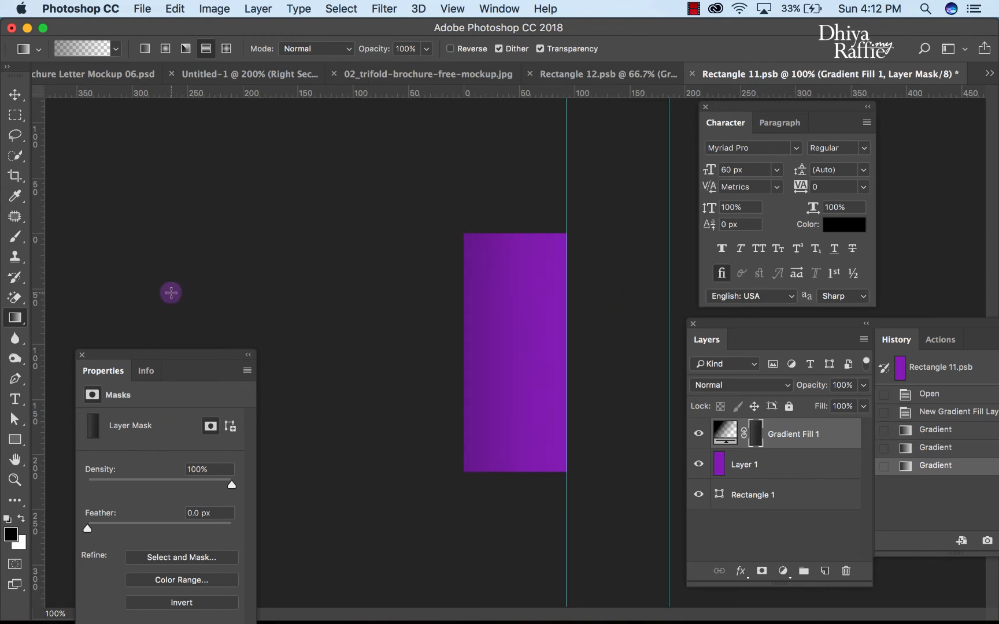
{"action": "left_click_drag", "start_coordinate": [628, 286], "coordinate": [335, 286]}
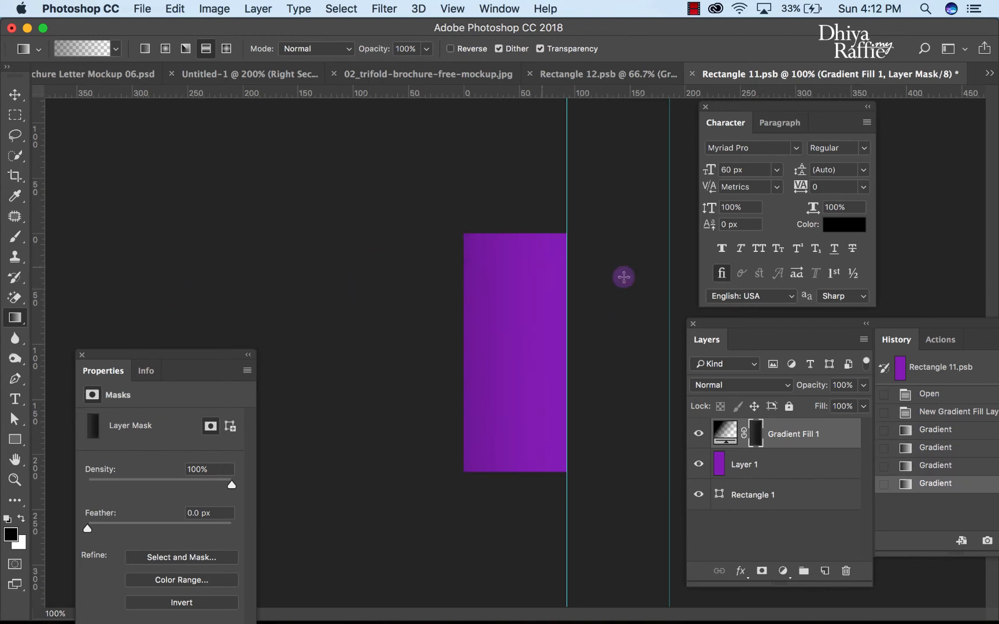
{"action": "left_click_drag", "start_coordinate": [667, 288], "coordinate": [284, 293]}
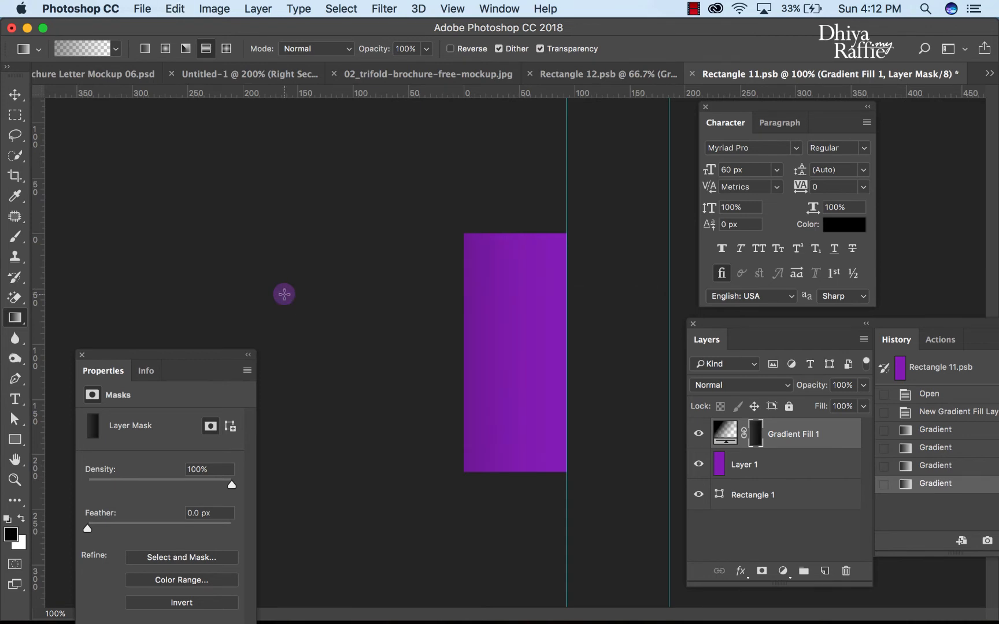
{"action": "key", "text": "super+minus"}
{"action": "left_click_drag", "start_coordinate": [276, 332], "coordinate": [275, 332]}
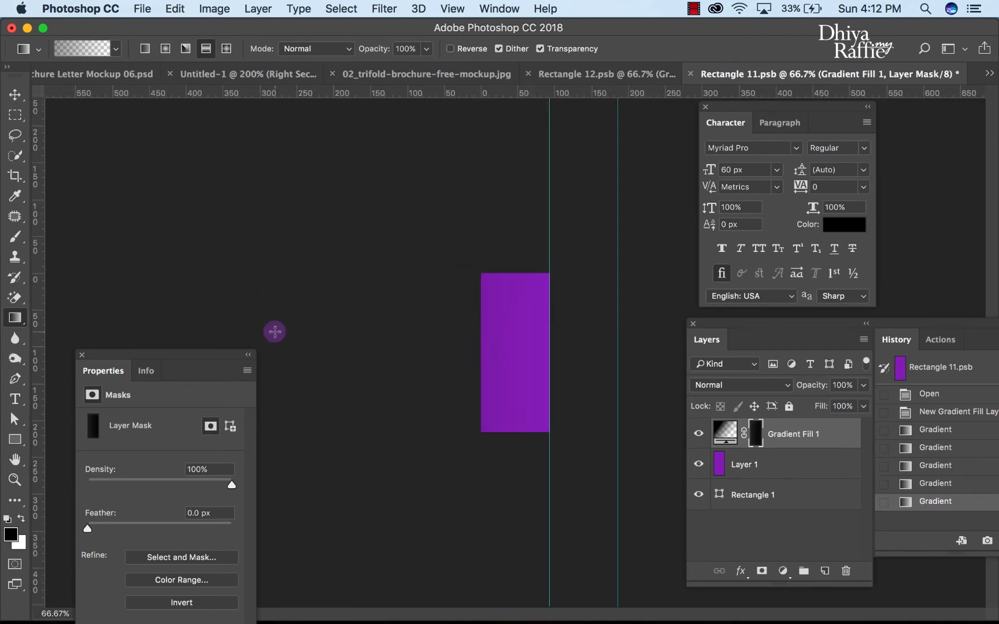
{"action": "left_click_drag", "start_coordinate": [685, 297], "coordinate": [368, 296]}
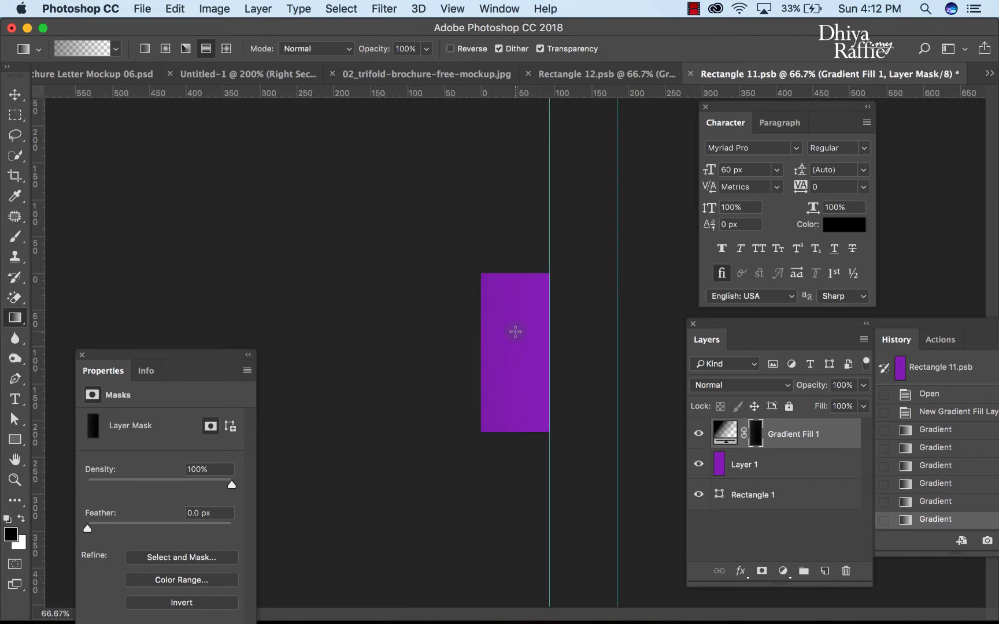
{"action": "key", "text": "super+z"}
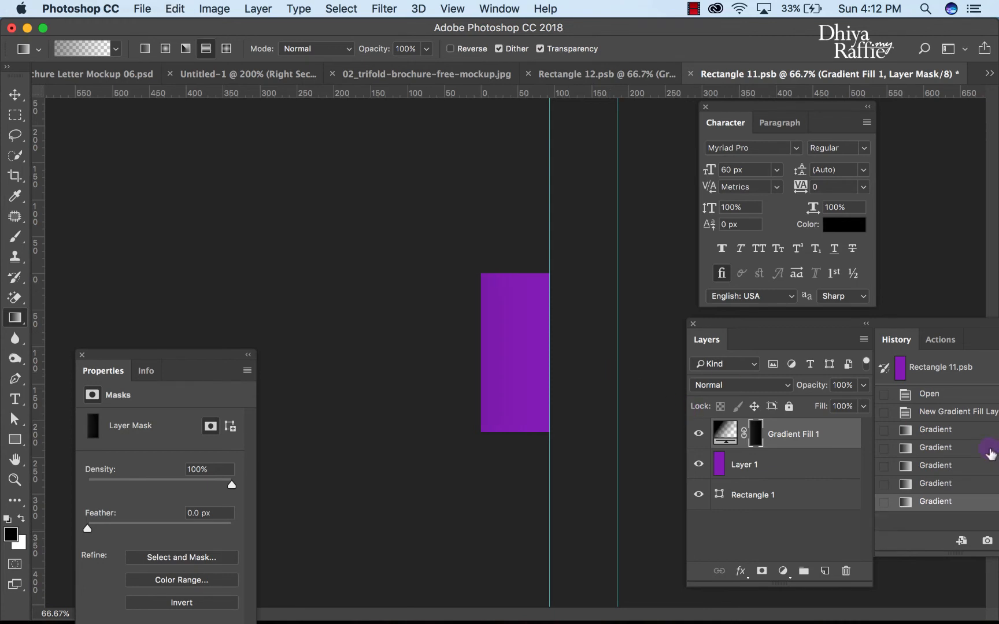
{"action": "left_click", "coordinate": [953, 412]}
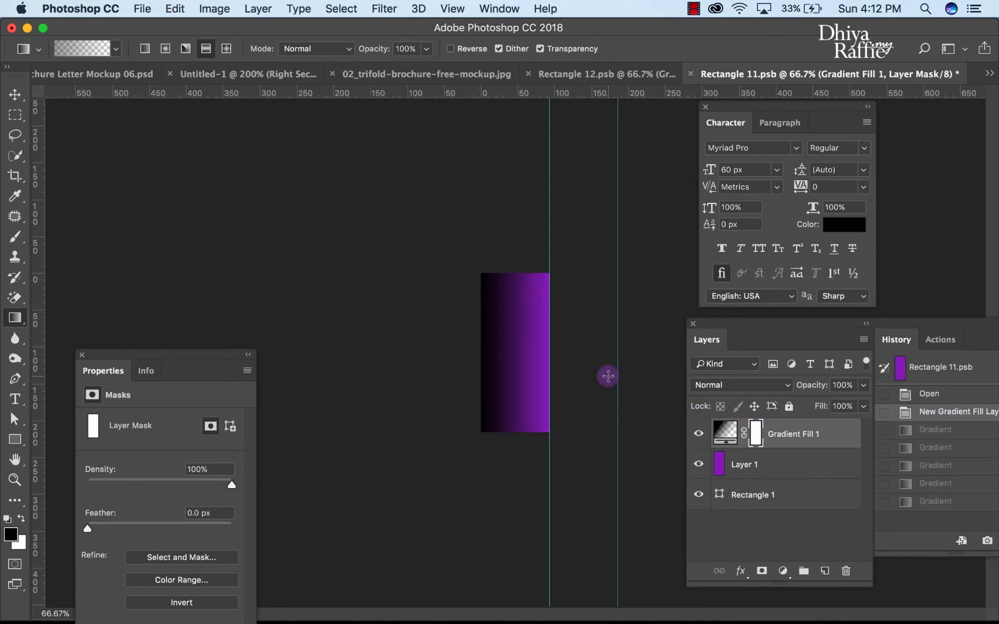
- Lighten the purple section's dark shading with a single long horizontal reflected gradient on the Gradient Fill layer's mask, replacing a shorter first attempt
{"action": "left_click_drag", "start_coordinate": [644, 317], "coordinate": [355, 319]}
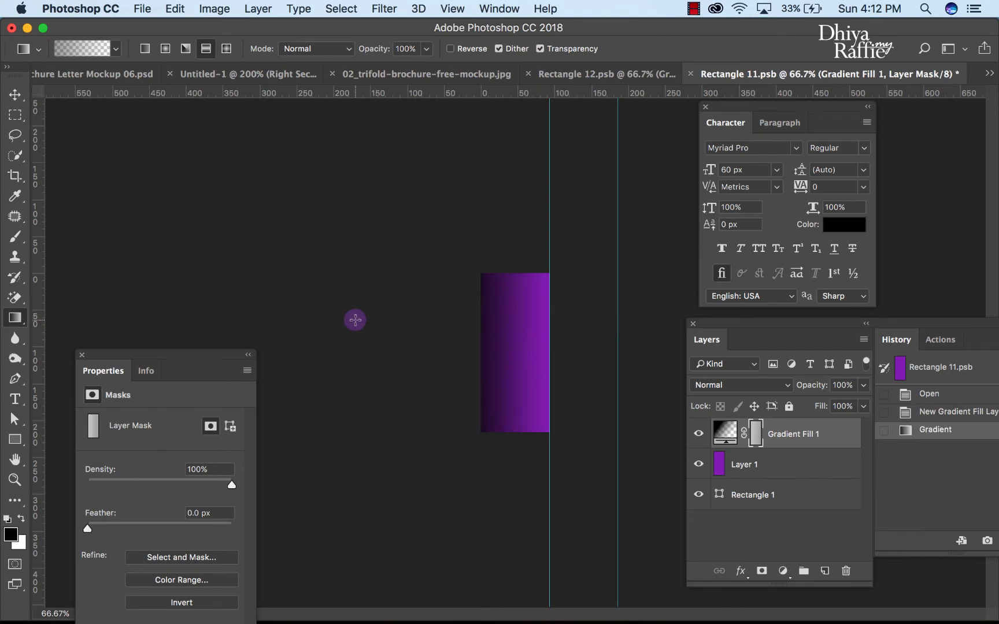
{"action": "key", "text": "super+z"}
{"action": "left_click_drag", "start_coordinate": [634, 323], "coordinate": [281, 324]}
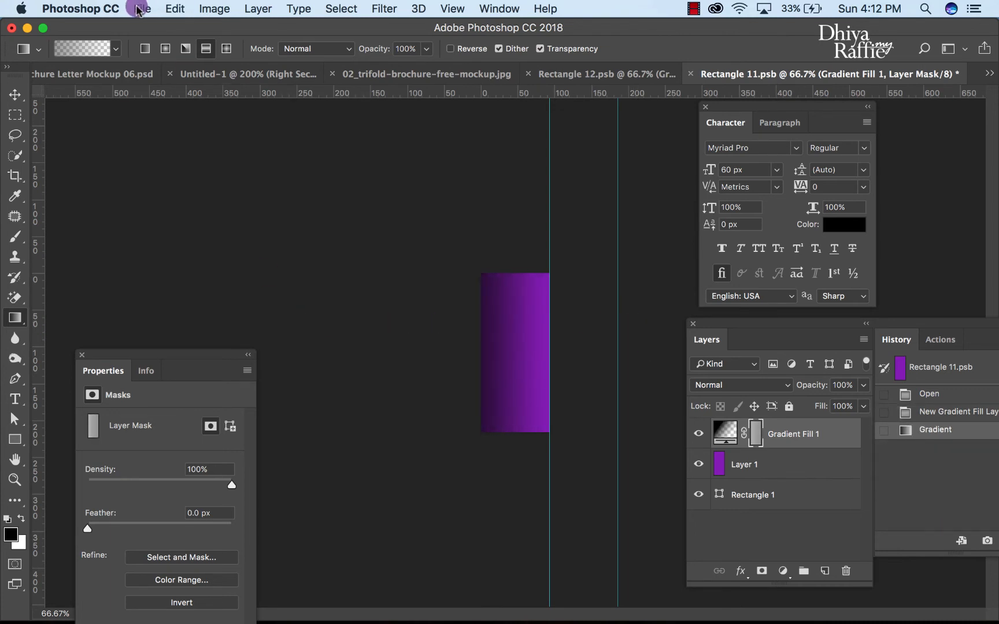
- Save the purple section's smart object contents and check the fold shading in the Untitled-1 document
{"action": "left_click", "coordinate": [139, 8]}
{"action": "left_click", "coordinate": [159, 155]}
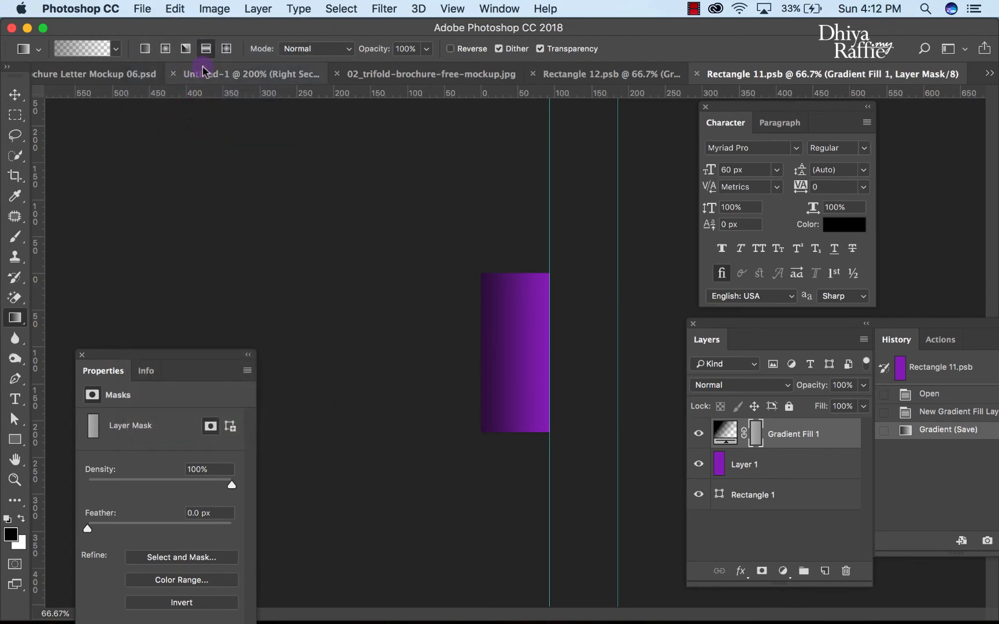
{"action": "left_click", "coordinate": [219, 74]}
{"action": "key", "text": "super+minus"}
{"action": "key", "text": "super+minus"}
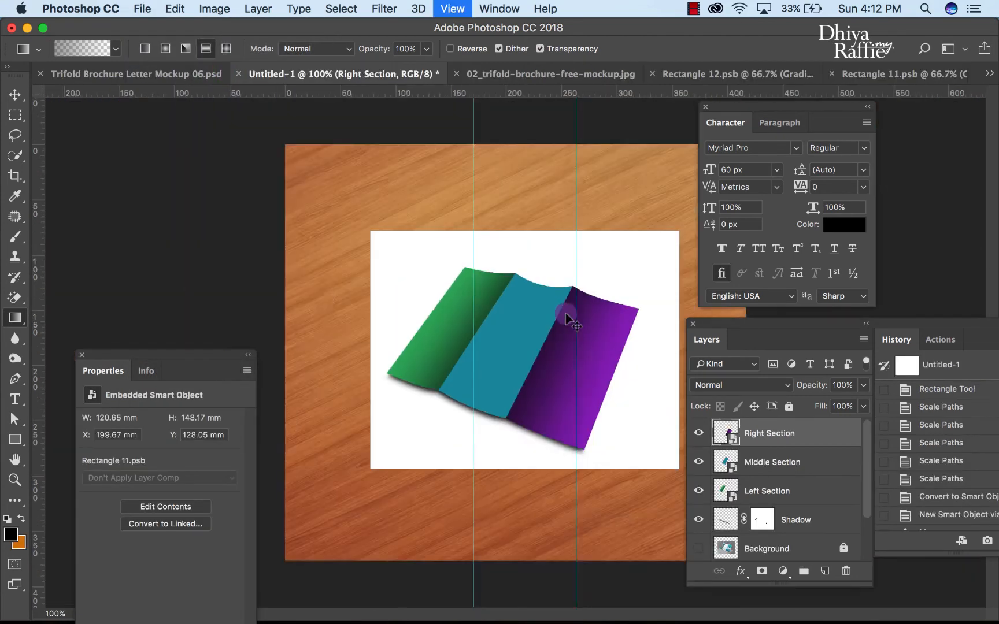
{"action": "key", "text": "super+plus"}
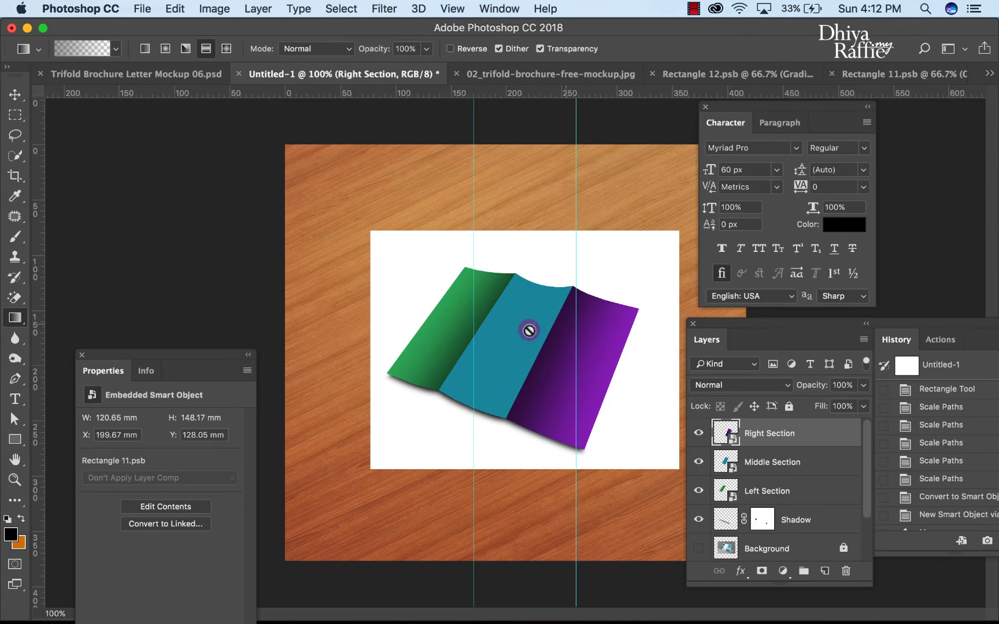
{"action": "key", "text": "super+plus"}
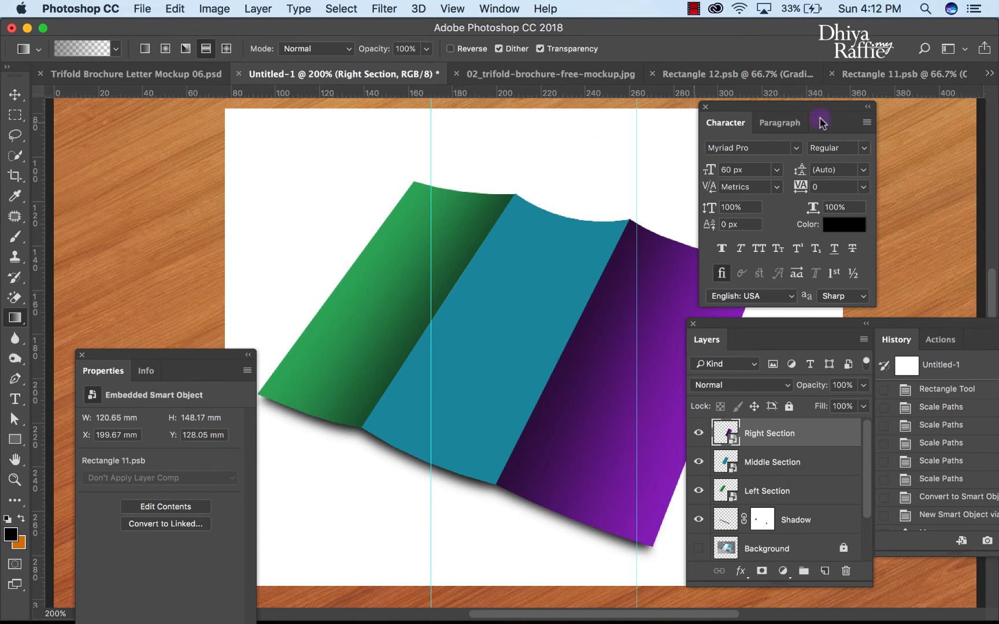
{"action": "key", "text": "super+minus"}
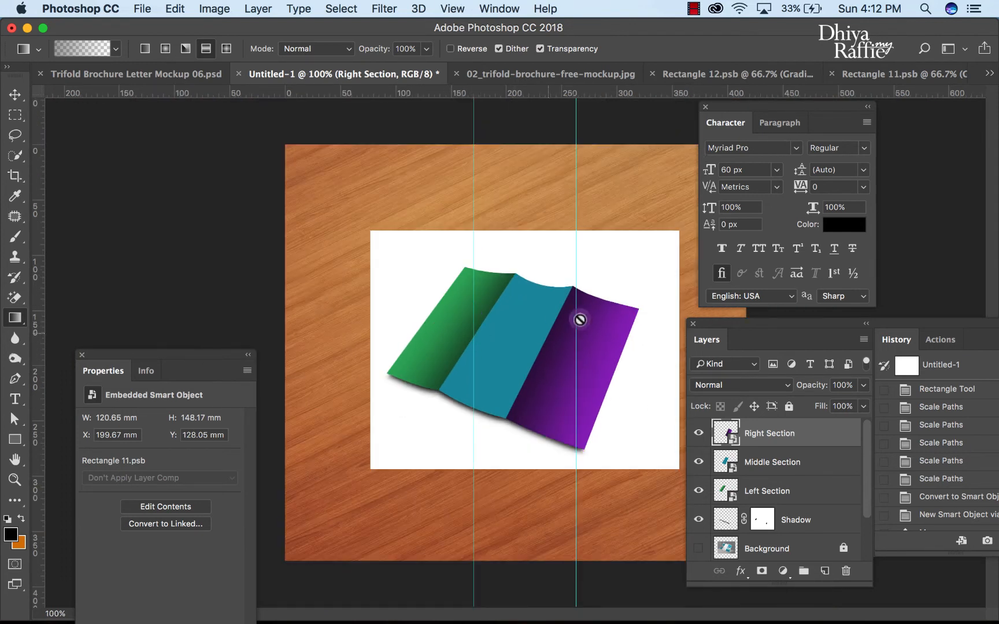
- Close the Rectangle 11.psb, Rectangle 12.psb and 02_trifold-brochure-free-mockup.jpg documents
{"action": "left_click", "coordinate": [832, 73]}
{"action": "left_click", "coordinate": [699, 73]}
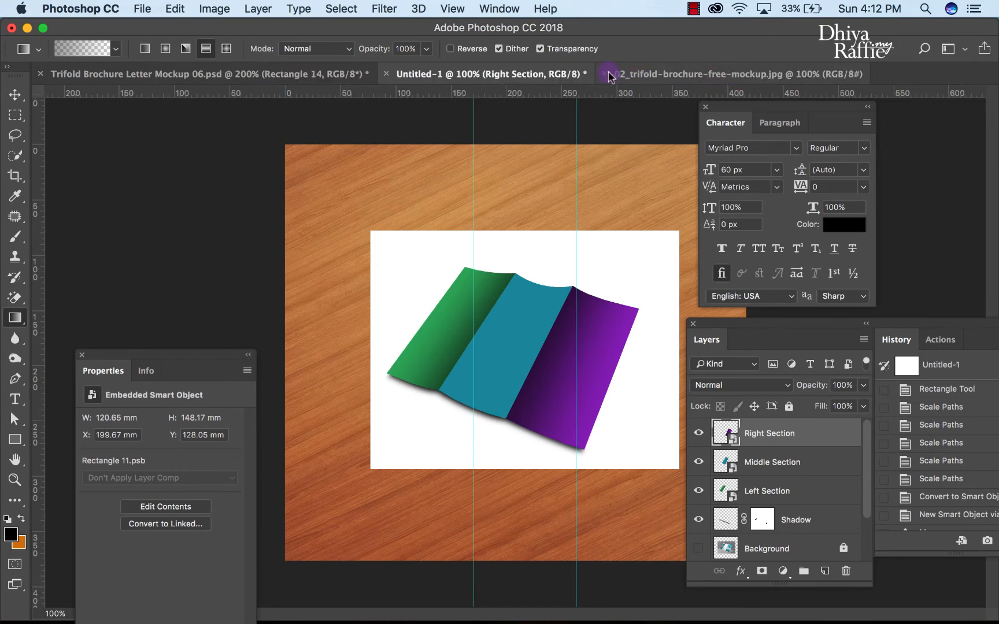
{"action": "left_click", "coordinate": [605, 73]}
- Open page 1 of the Create TriFold Brochure in InDesign 02 PDF at 72 pixels/inch in RGB Color
{"action": "left_click", "coordinate": [139, 10]}
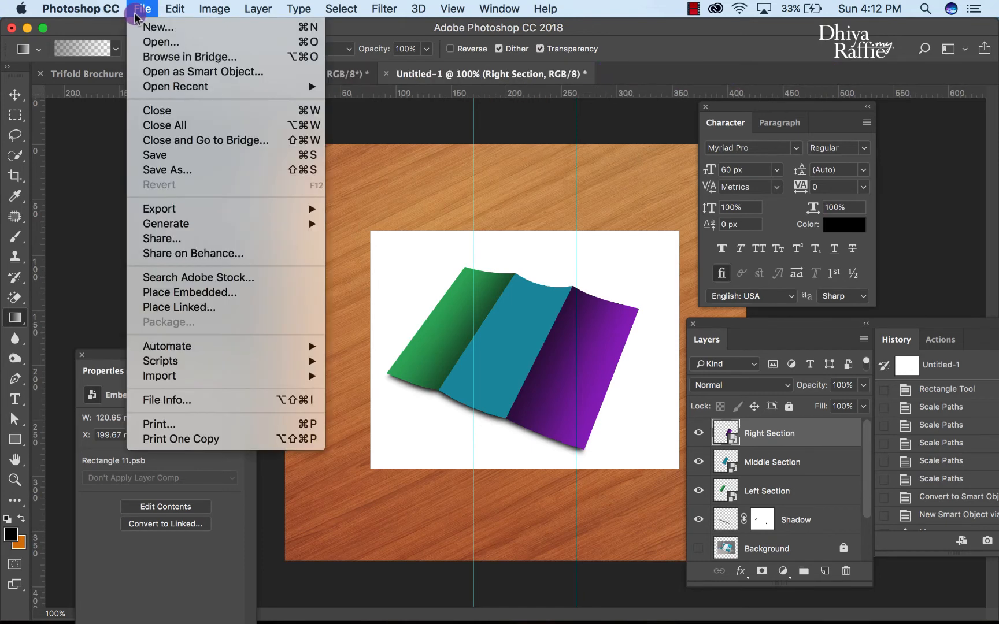
{"action": "left_click", "coordinate": [147, 42]}
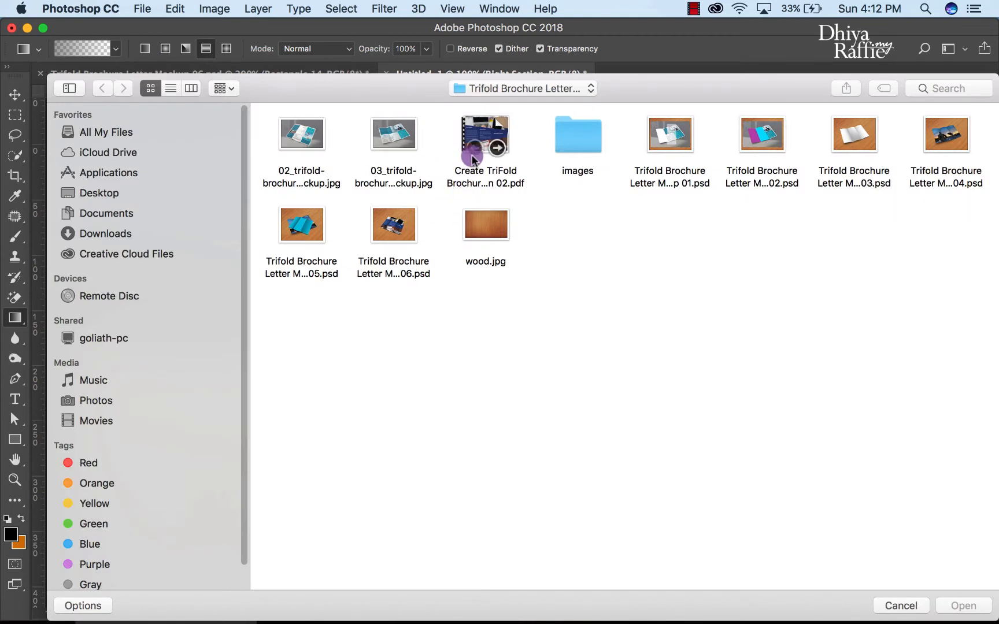
{"action": "left_click", "coordinate": [471, 159]}
{"action": "left_click", "coordinate": [963, 606]}
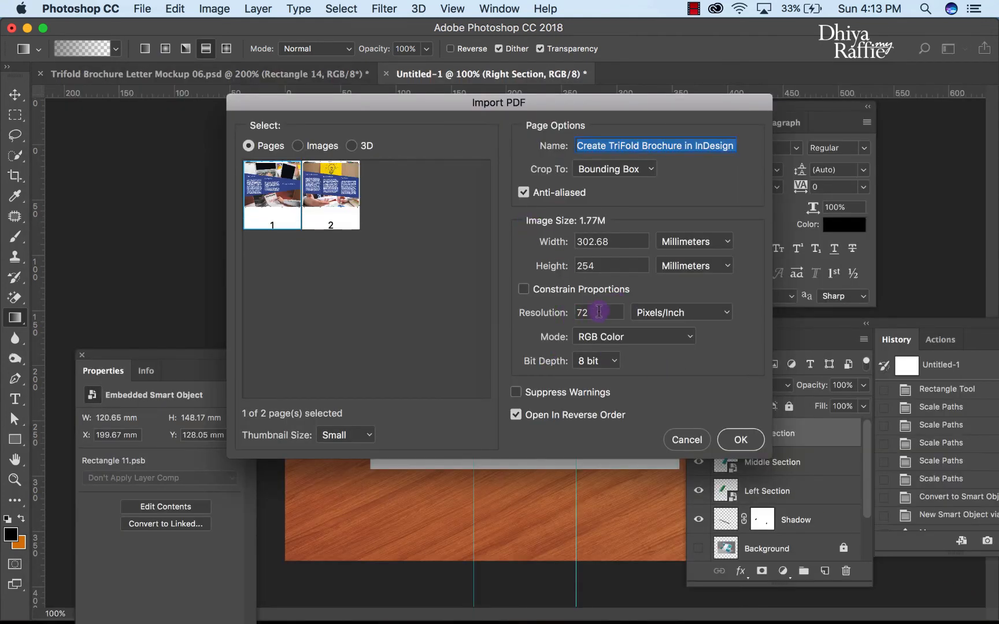
{"action": "left_click", "coordinate": [593, 309]}
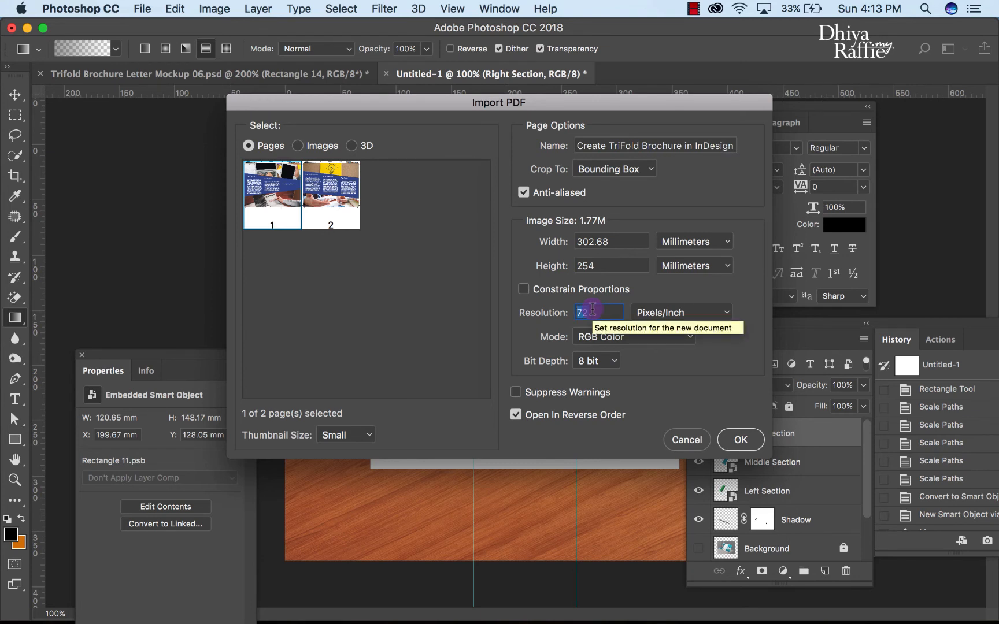
{"action": "left_click", "coordinate": [742, 441]}
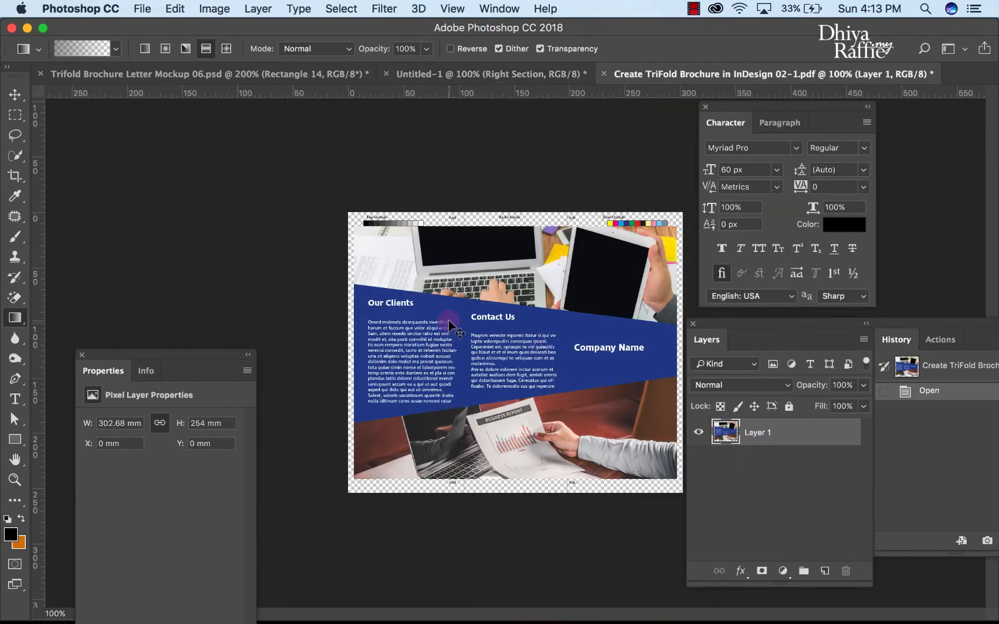
- Examine the brochure page's fold marks and the labels of its outside panels
{"action": "key", "text": "super+plus"}
{"action": "key", "text": "super+minus"}
{"action": "key", "text": "super+plus"}
{"action": "scroll", "coordinate": [419, 276], "scroll_direction": "up", "scroll_amount": 3}
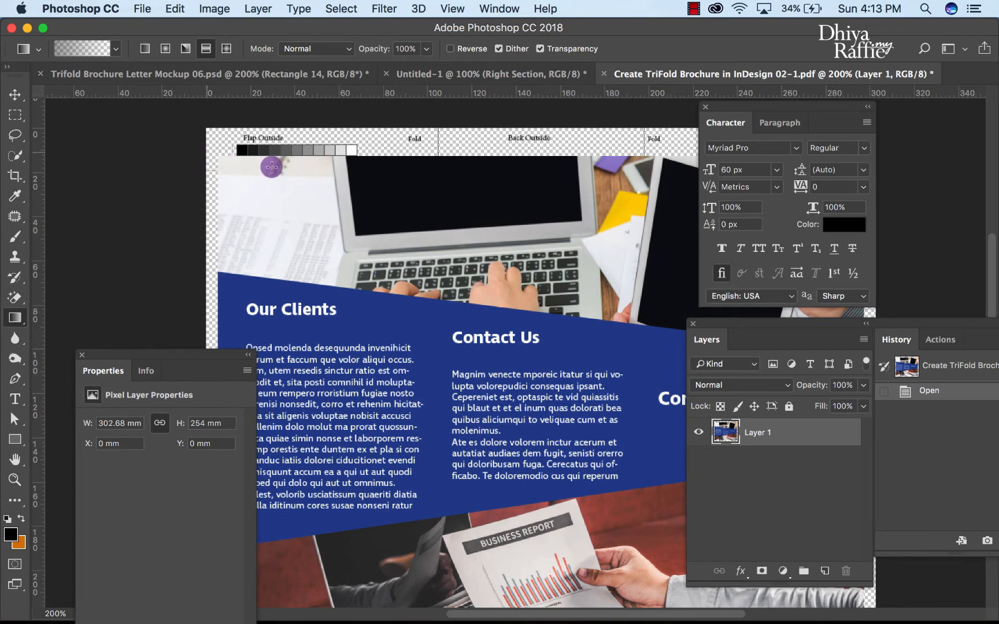
{"action": "scroll", "coordinate": [482, 148], "scroll_direction": "right", "scroll_amount": 2}
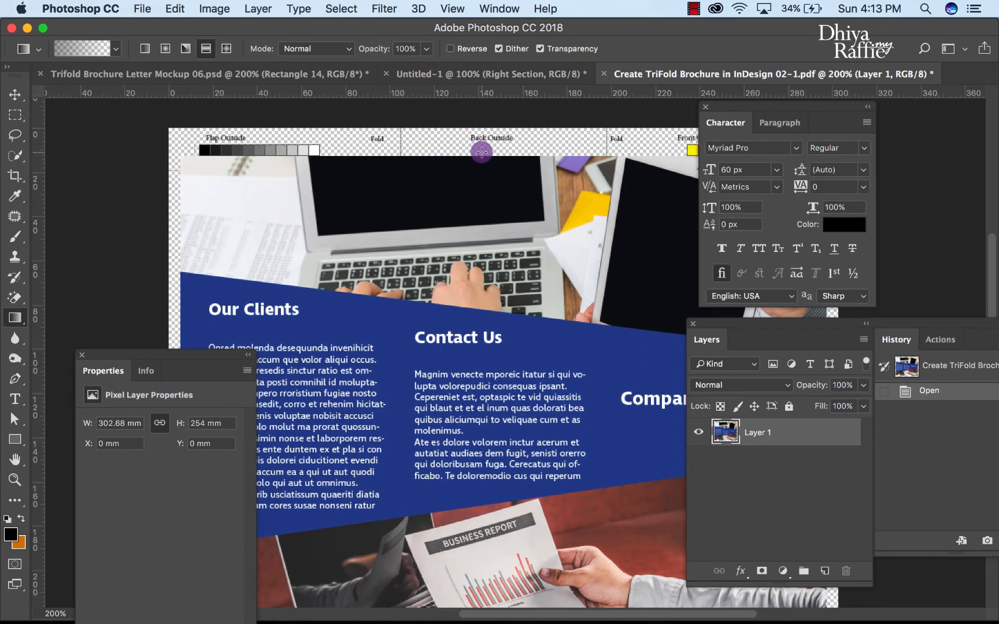
{"action": "scroll", "coordinate": [611, 143], "scroll_direction": "down", "scroll_amount": 3}
{"action": "scroll", "coordinate": [587, 152], "scroll_direction": "left", "scroll_amount": 3}
{"action": "scroll", "coordinate": [587, 151], "scroll_direction": "up", "scroll_amount": 1}
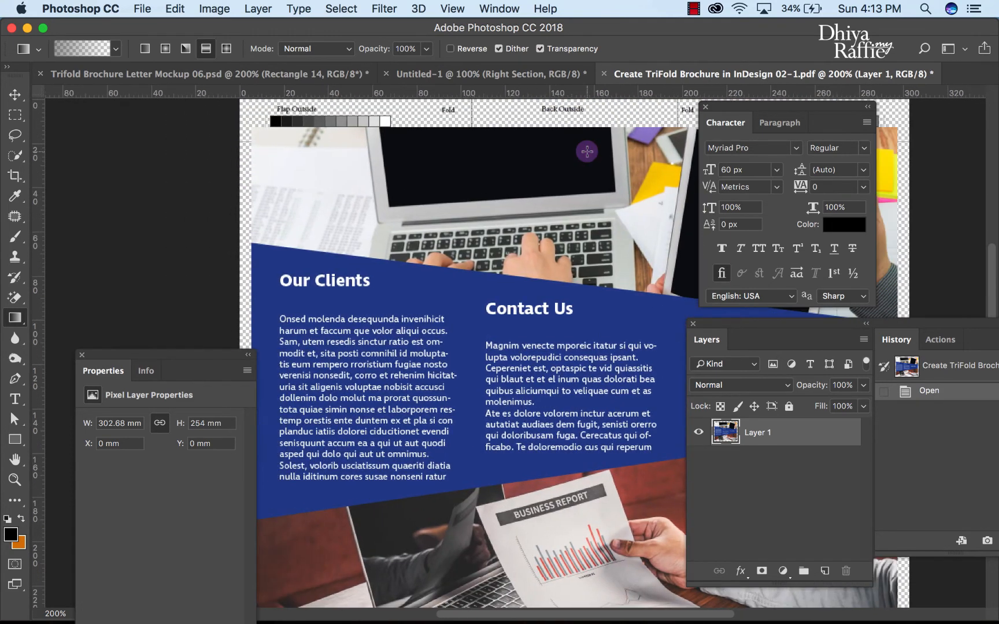
{"action": "scroll", "coordinate": [65, 275], "scroll_direction": "left", "scroll_amount": 2}
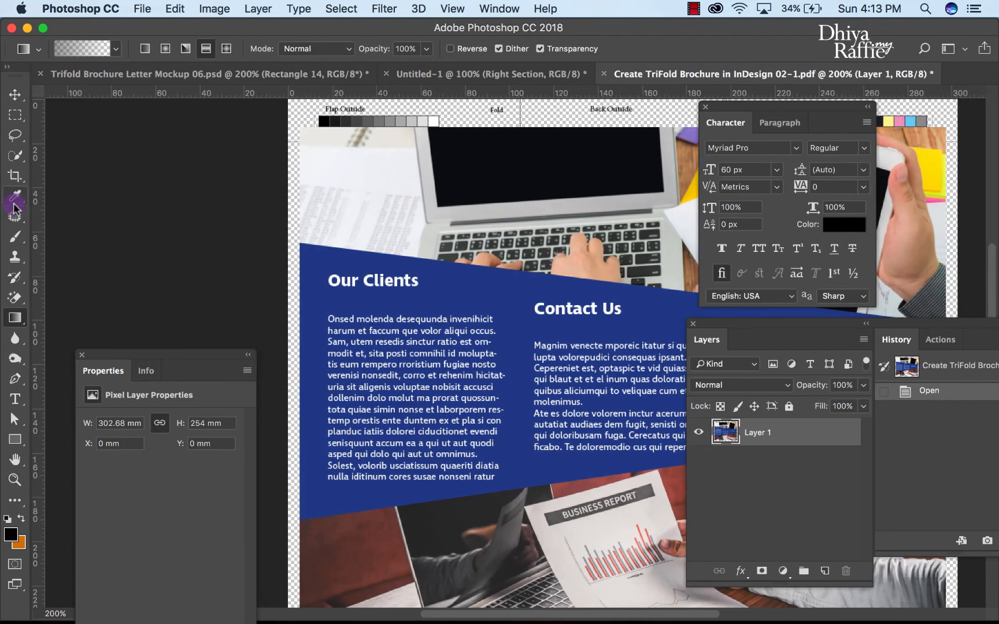
- Draw a slice with the Slice tool over the Flap Outside panel, extending across to the first fold mark
{"action": "left_click_drag", "start_coordinate": [14, 175], "coordinate": [73, 203]}
{"action": "key", "text": "super+minus"}
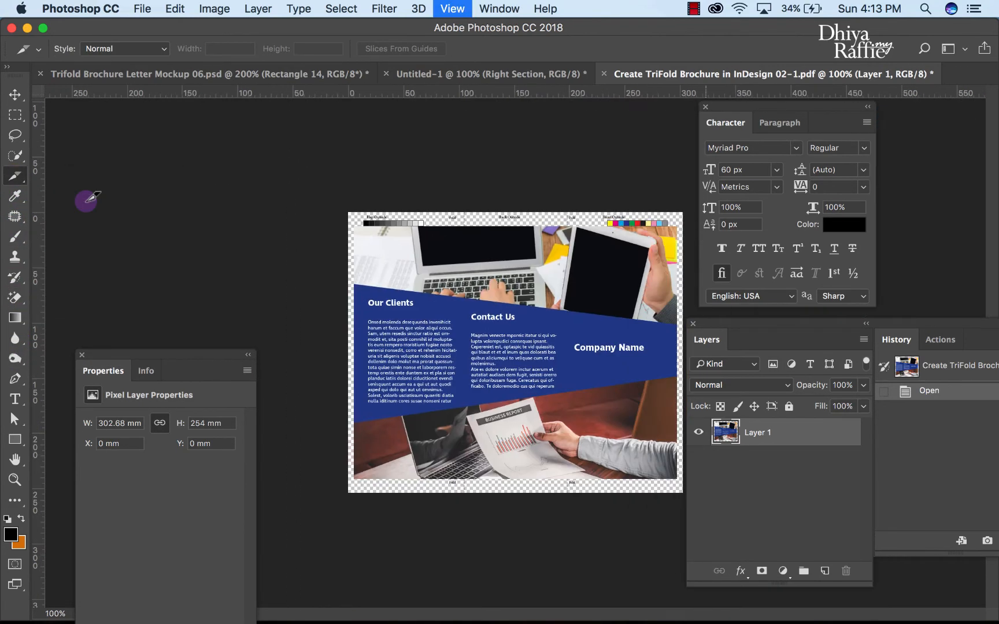
{"action": "key", "text": "super+equal"}
{"action": "scroll", "coordinate": [369, 291], "scroll_direction": "up", "scroll_amount": 3}
{"action": "scroll", "coordinate": [369, 291], "scroll_direction": "left", "scroll_amount": 3}
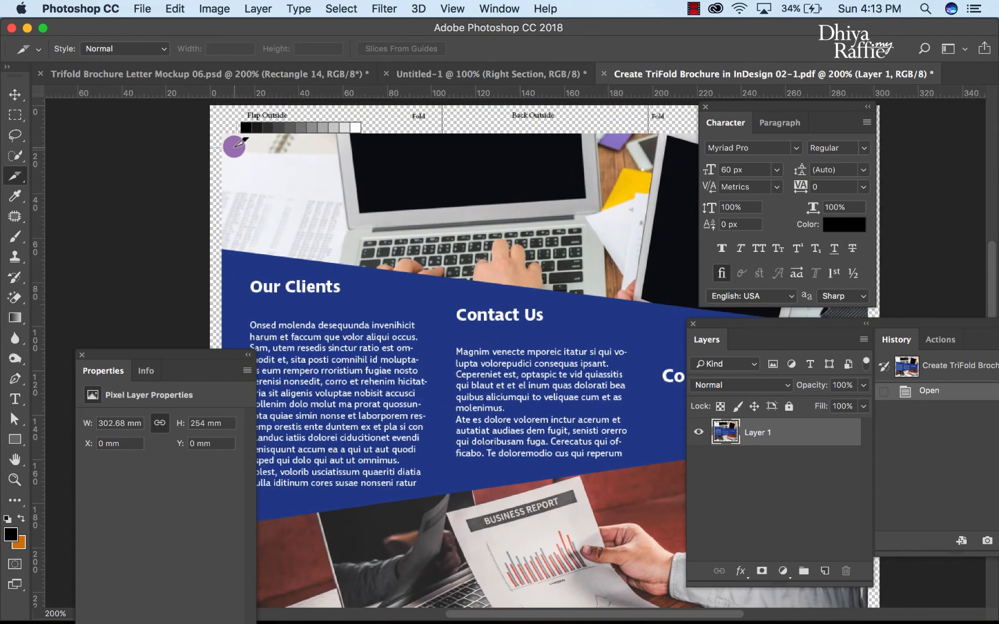
{"action": "left_click_drag", "start_coordinate": [236, 147], "coordinate": [442, 503]}
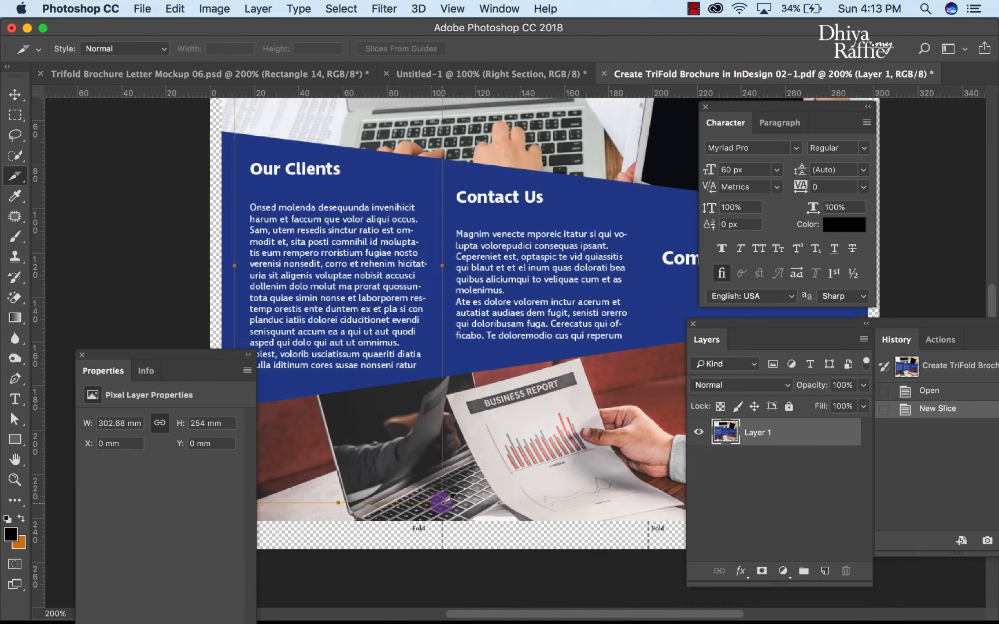
- Clear the Properties panel off the artwork and pull the Flap Outside slice's lower edge toward the bottom crop mark
{"action": "left_click_drag", "start_coordinate": [212, 364], "coordinate": [138, 502]}
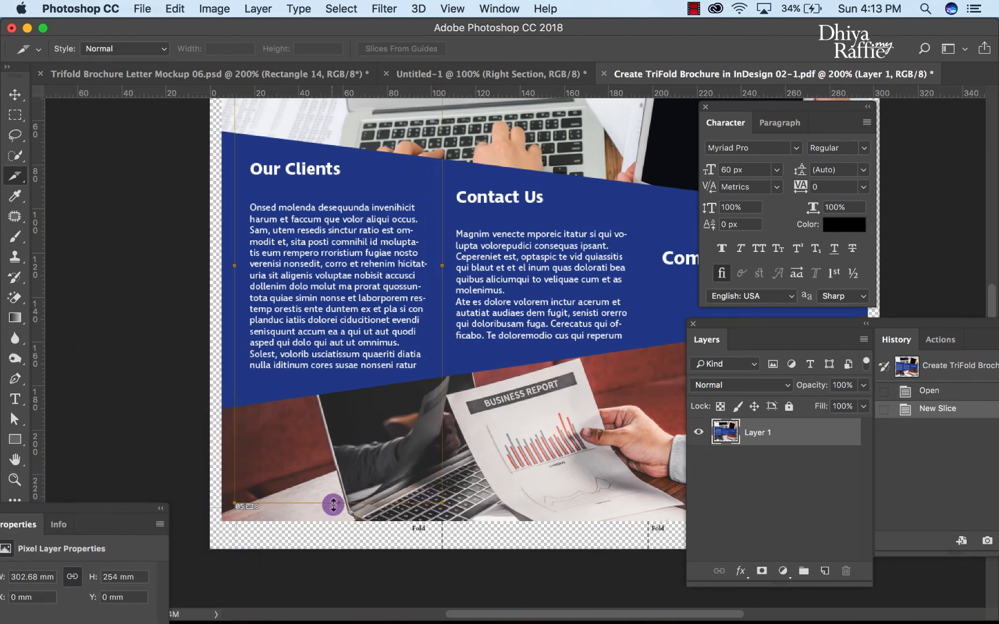
{"action": "left_click_drag", "start_coordinate": [338, 506], "coordinate": [339, 513]}
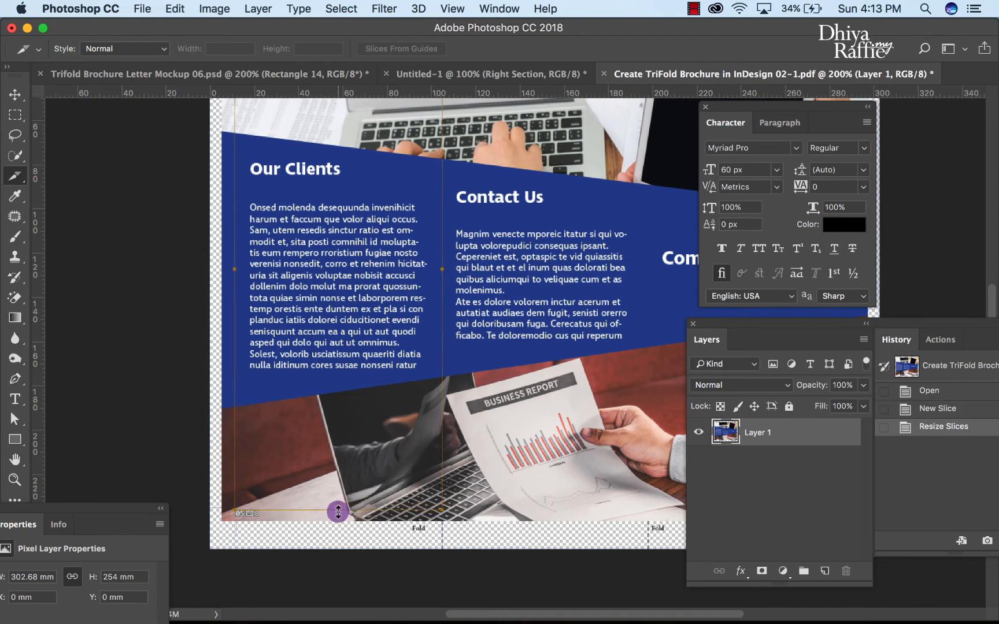
{"action": "key", "text": "super+plus"}
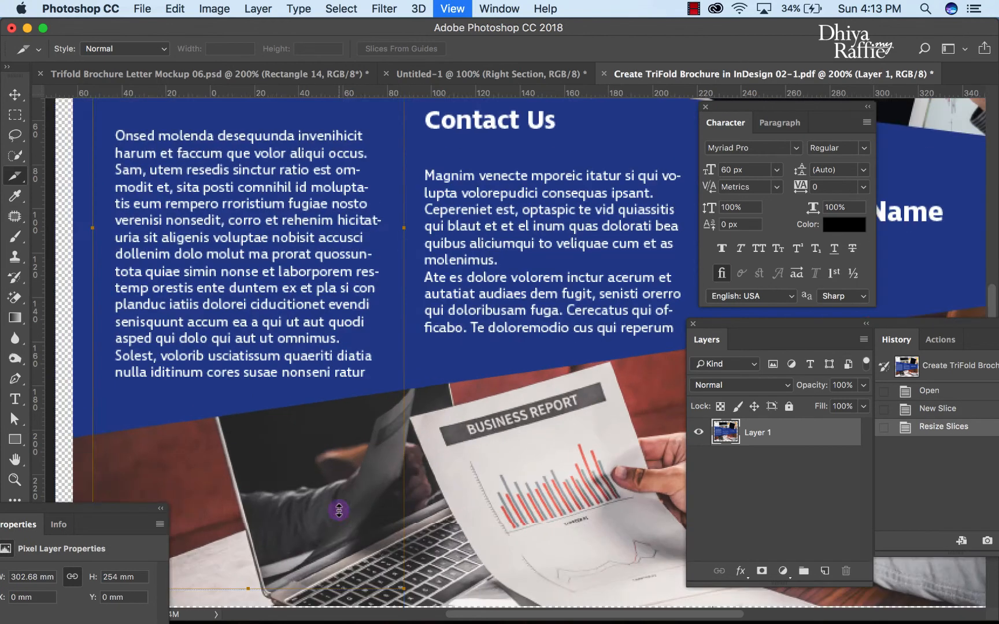
{"action": "scroll", "coordinate": [339, 511], "scroll_direction": "left", "scroll_amount": 3}
{"action": "scroll", "coordinate": [339, 511], "scroll_direction": "left", "scroll_amount": 3}
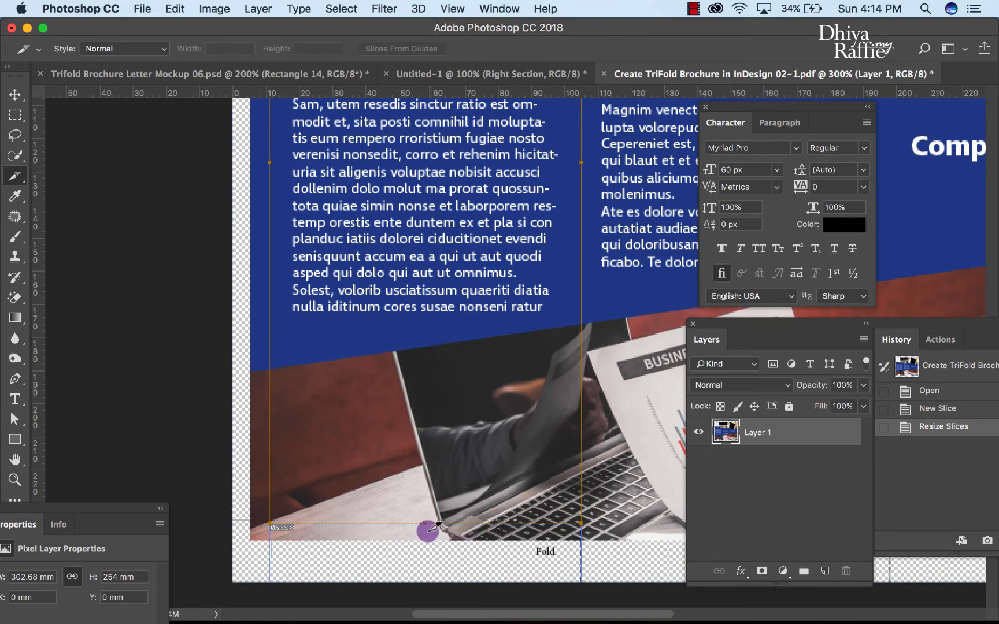
{"action": "left_click_drag", "start_coordinate": [424, 524], "coordinate": [426, 518]}
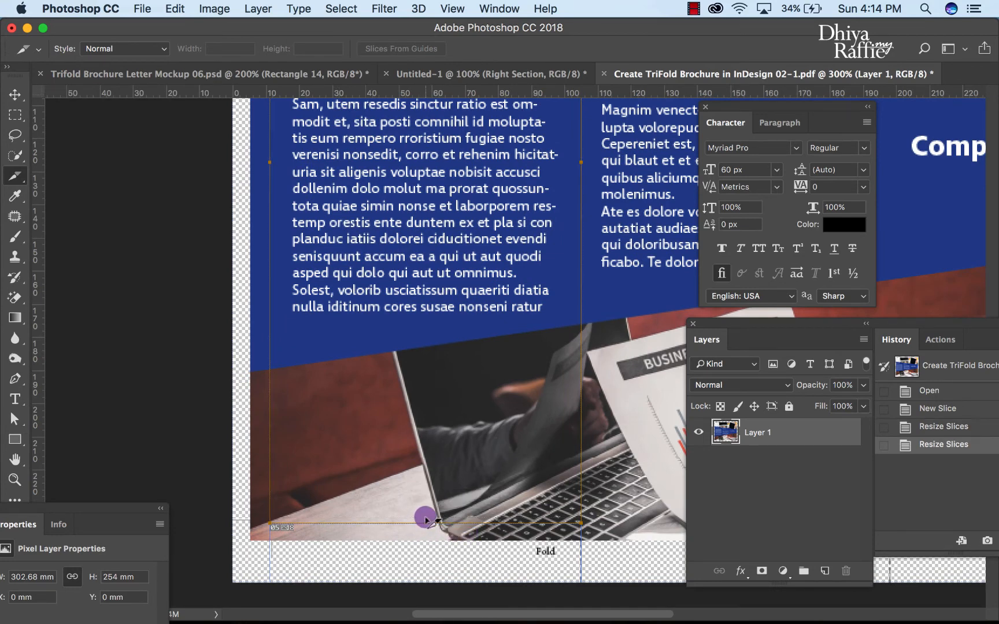
- Align the Flap Outside slice's lower edge exactly with the bottom crop mark
{"action": "key", "text": "super+minus"}
{"action": "key", "text": "super+plus"}
{"action": "key", "text": "super+plus"}
{"action": "key", "text": "super+plus"}
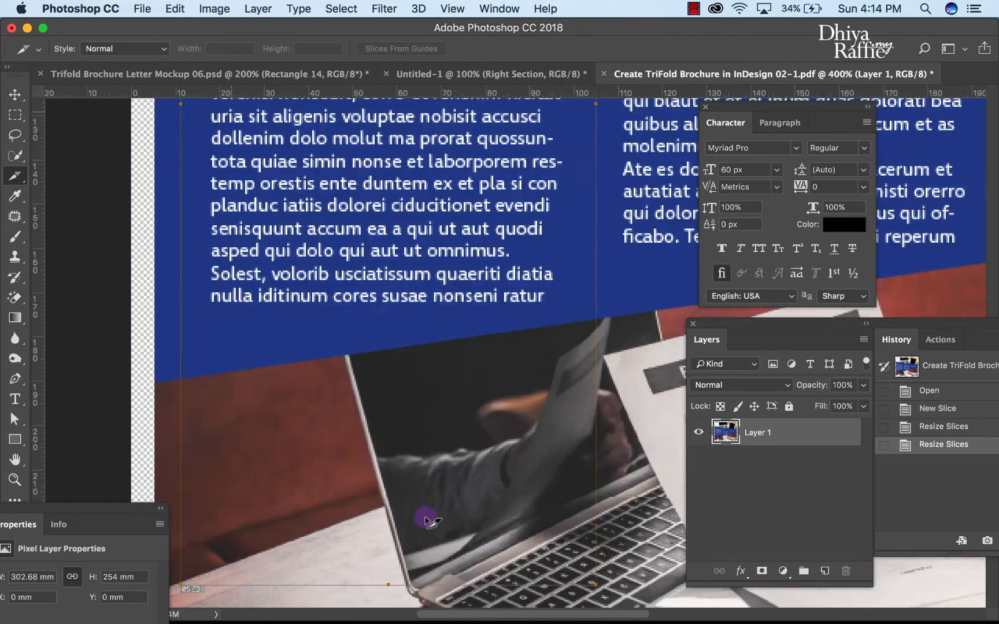
{"action": "scroll", "coordinate": [426, 520], "scroll_direction": "down", "scroll_amount": 10}
{"action": "scroll", "coordinate": [426, 521], "scroll_direction": "left", "scroll_amount": 8}
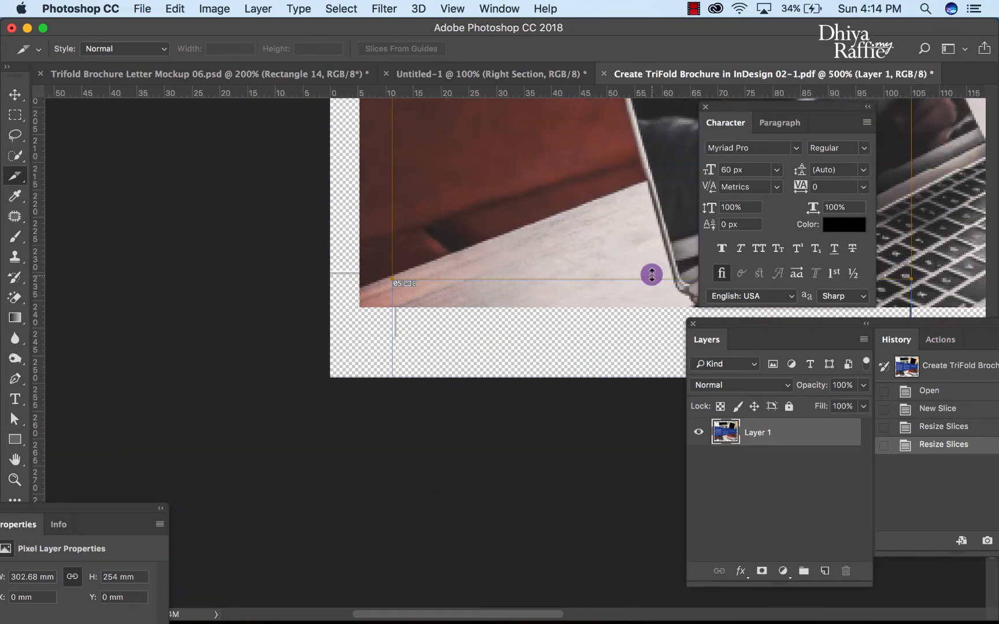
{"action": "left_click_drag", "start_coordinate": [651, 272], "coordinate": [652, 272]}
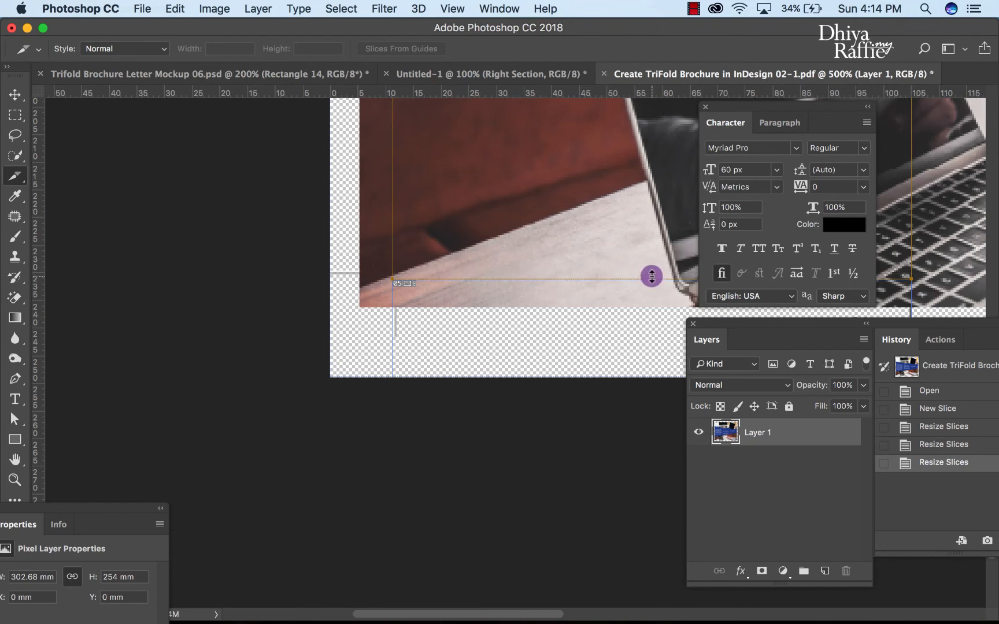
{"action": "left_click_drag", "start_coordinate": [652, 272], "coordinate": [651, 272]}
- Draw a slice over the Back Outside panel between the two fold marks, matching the first slice's height
{"action": "key", "text": "super+minus"}
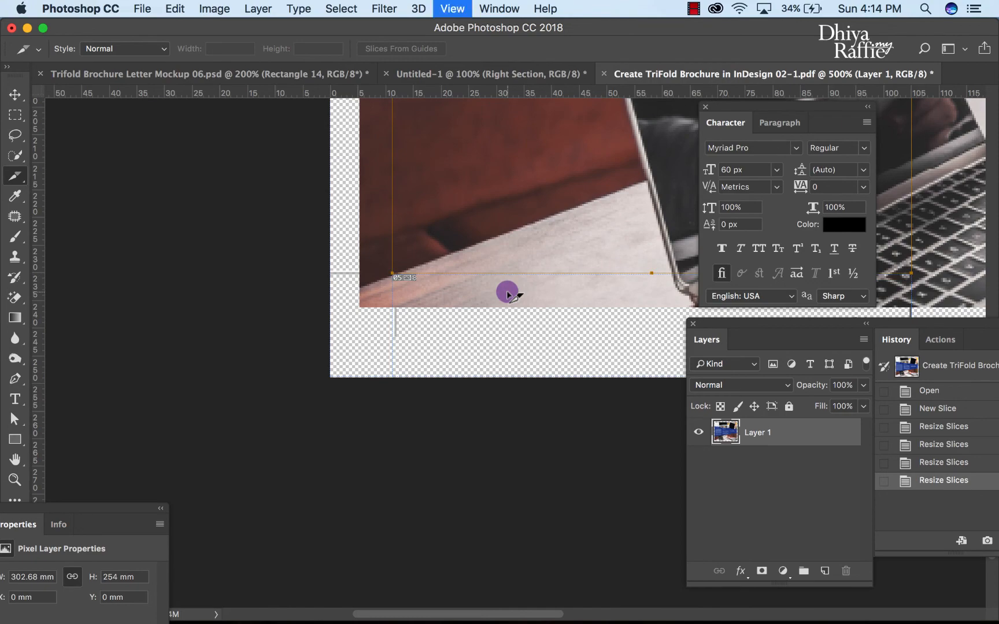
{"action": "key", "text": "super+minus"}
{"action": "key", "text": "super+minus"}
{"action": "scroll", "coordinate": [508, 295], "scroll_direction": "right", "scroll_amount": 11}
{"action": "scroll", "coordinate": [509, 295], "scroll_direction": "up", "scroll_amount": 7}
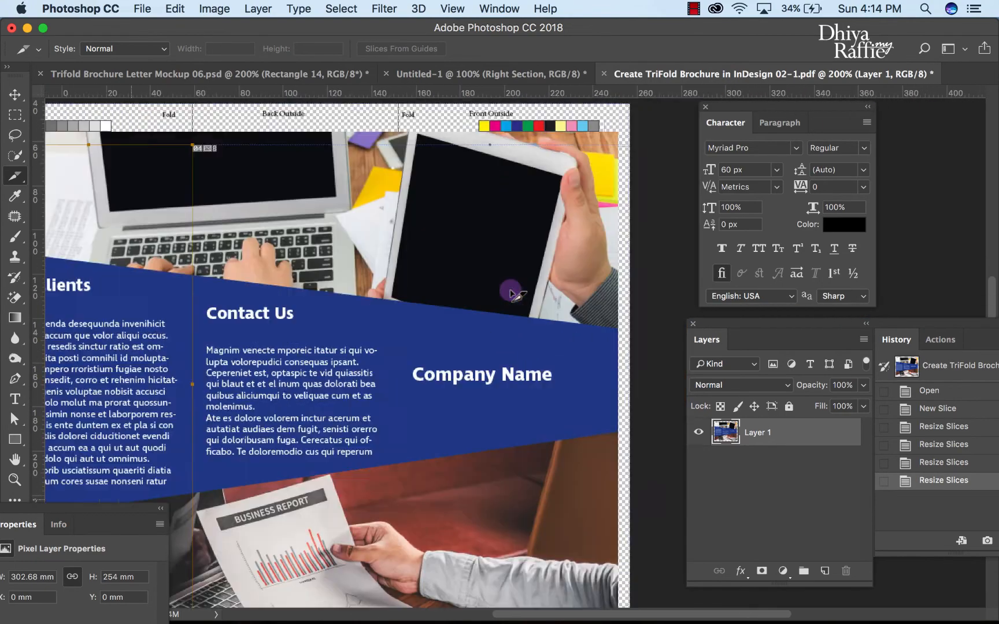
{"action": "key", "text": "super+minus"}
{"action": "key", "text": "super+plus"}
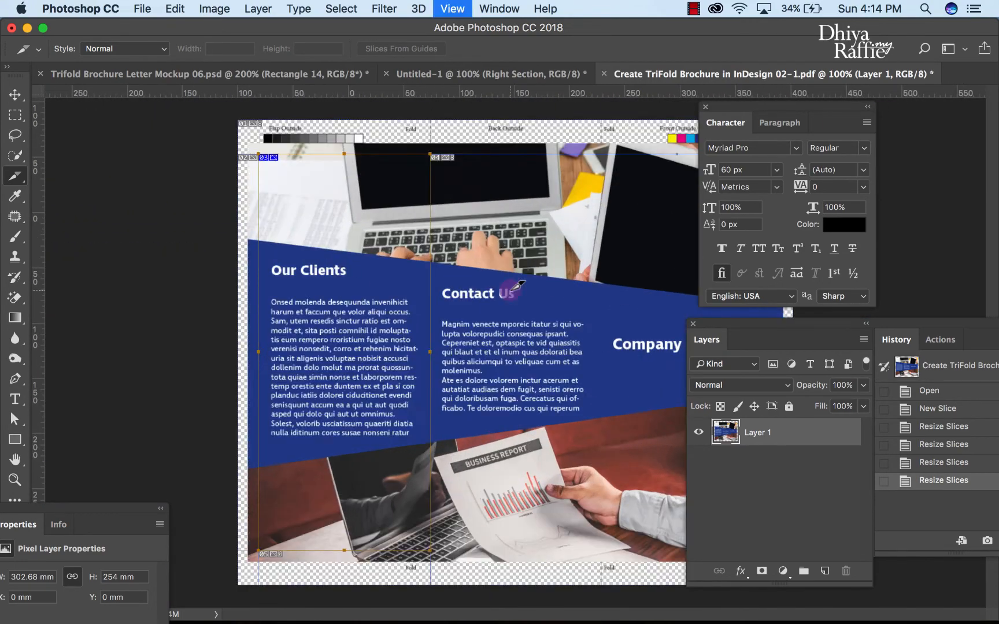
{"action": "scroll", "coordinate": [437, 237], "scroll_direction": "up", "scroll_amount": 3}
{"action": "scroll", "coordinate": [438, 237], "scroll_direction": "right", "scroll_amount": 2}
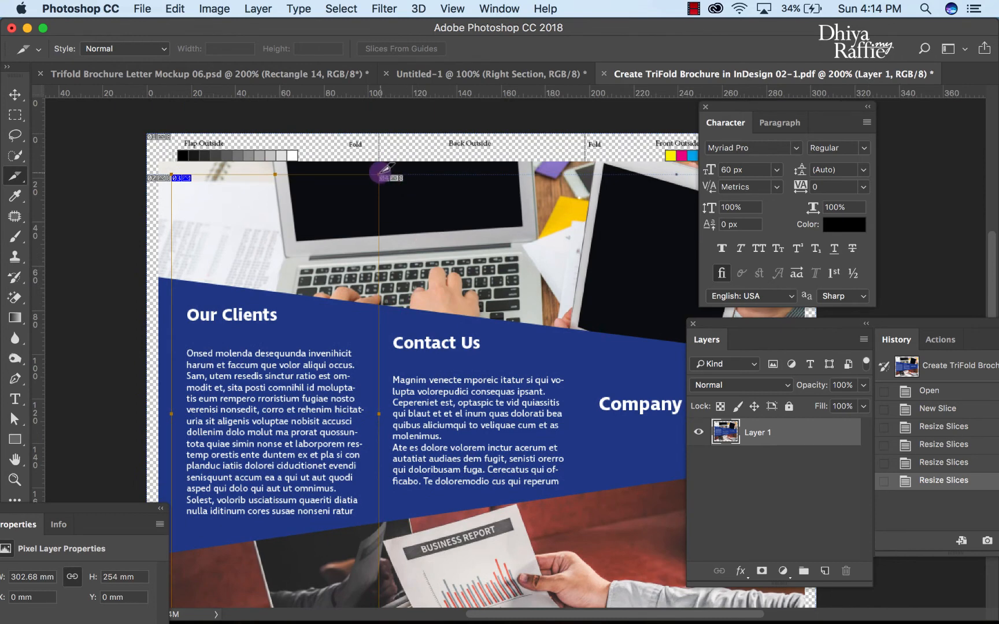
{"action": "left_click_drag", "start_coordinate": [380, 174], "coordinate": [585, 563]}
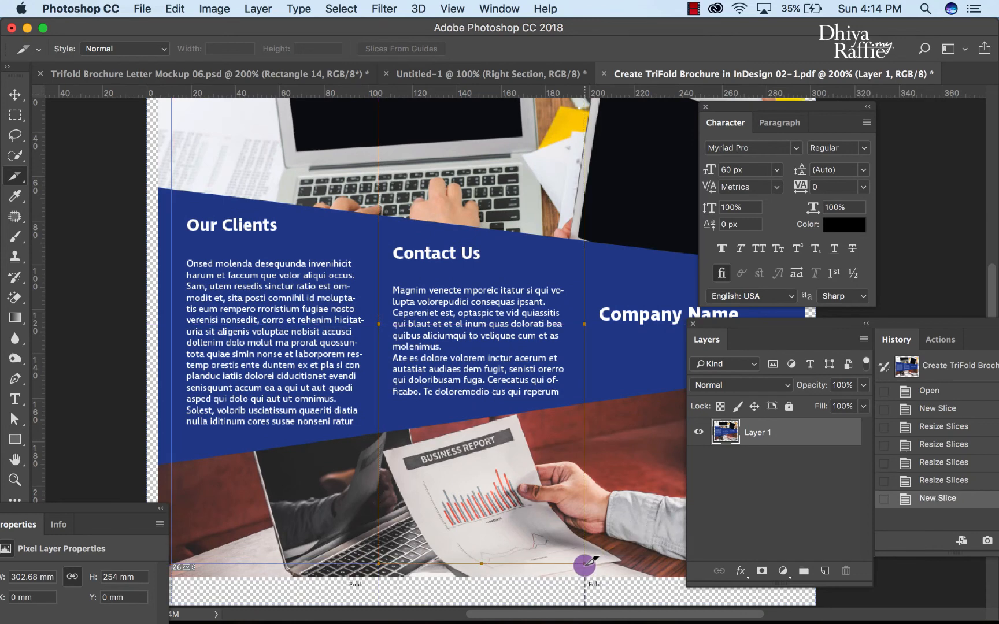
- Draw a third slice over the Front Outside panel, from the second fold mark to the outer trim edge
{"action": "scroll", "coordinate": [585, 563], "scroll_direction": "right", "scroll_amount": 5}
{"action": "scroll", "coordinate": [585, 564], "scroll_direction": "up", "scroll_amount": 2}
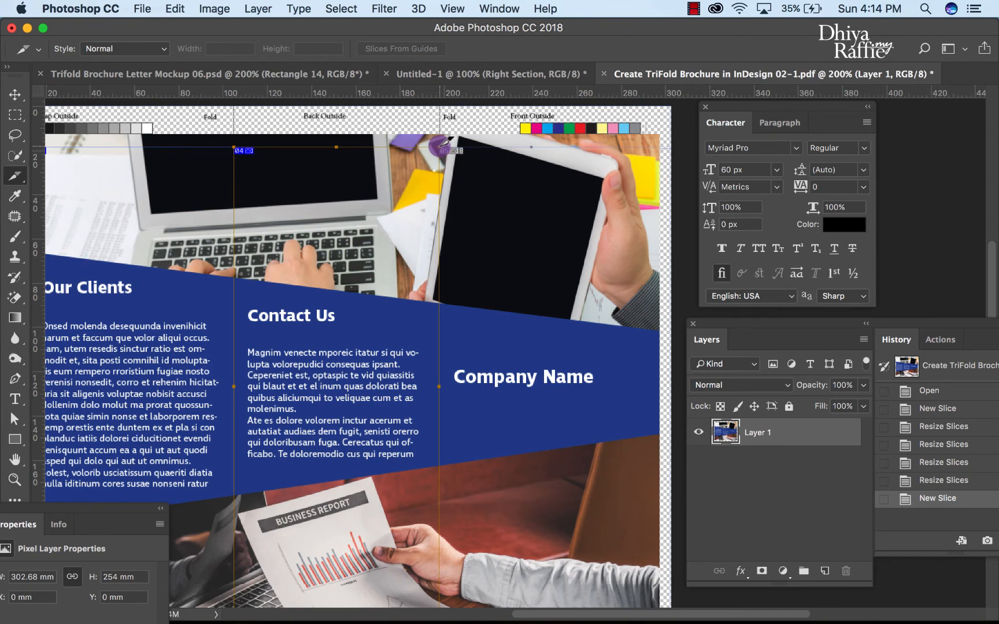
{"action": "left_click_drag", "start_coordinate": [441, 145], "coordinate": [649, 568]}
{"action": "key", "text": "super+minus"}
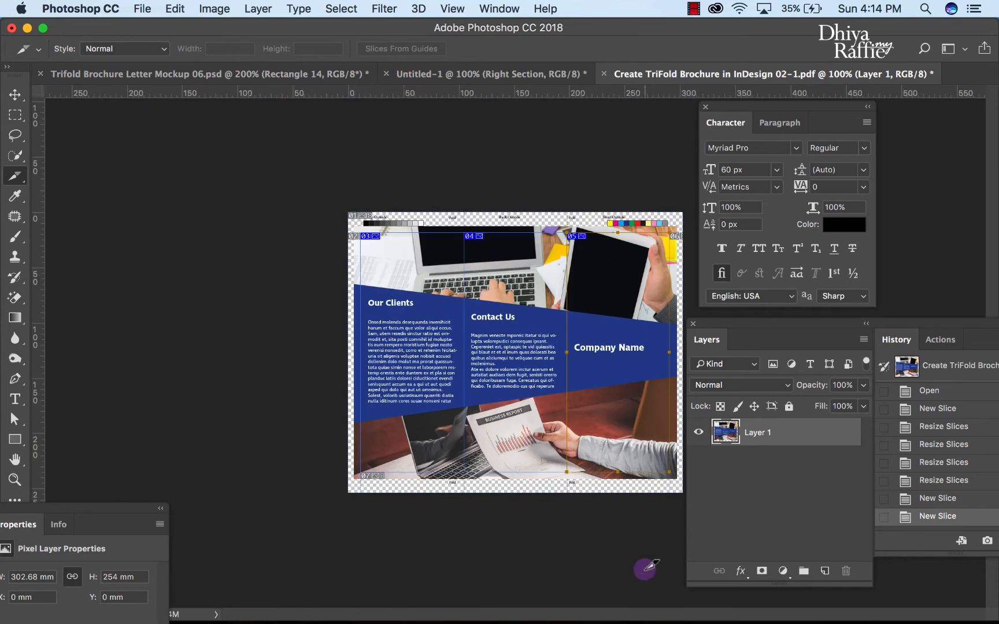
- Start a Save for Web export and select the three panel slices: Our Clients, Contact Us and Company Name
{"action": "left_click", "coordinate": [142, 10]}
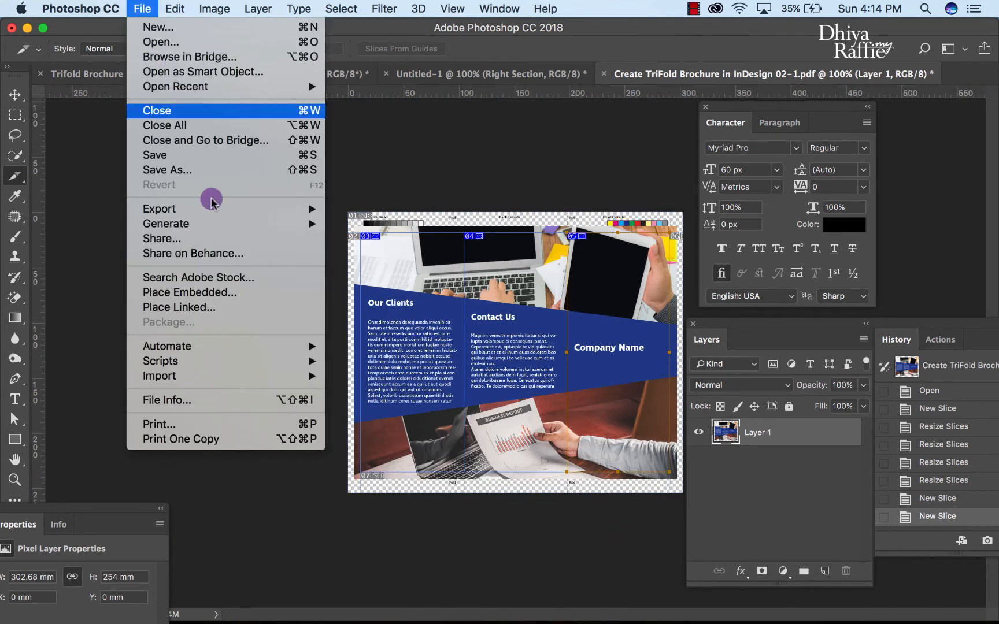
{"action": "mouse_move", "coordinate": [211, 209]}
{"action": "left_click", "coordinate": [392, 276]}
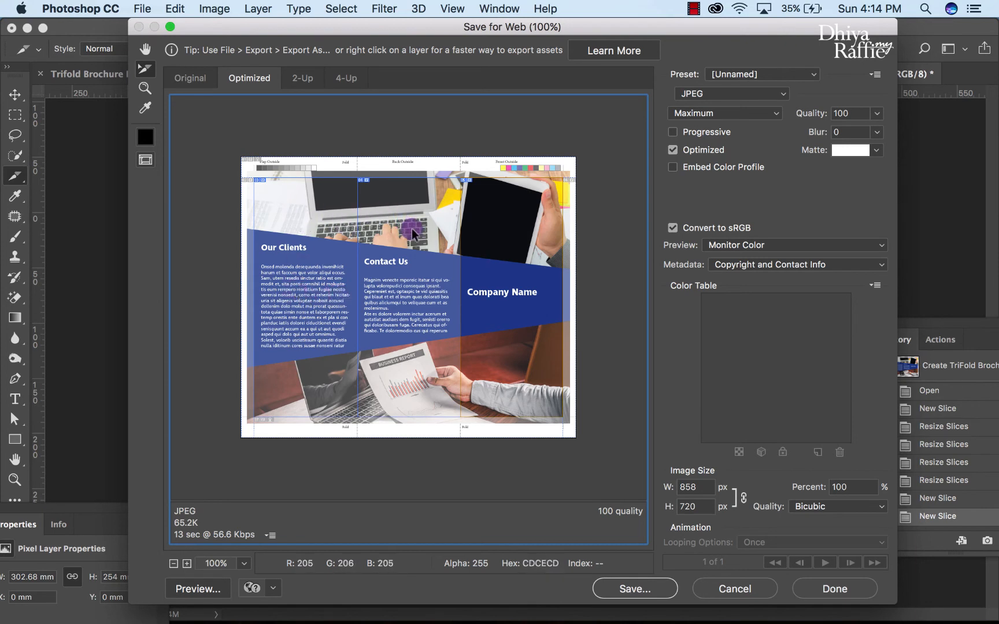
{"action": "left_click", "coordinate": [292, 242]}
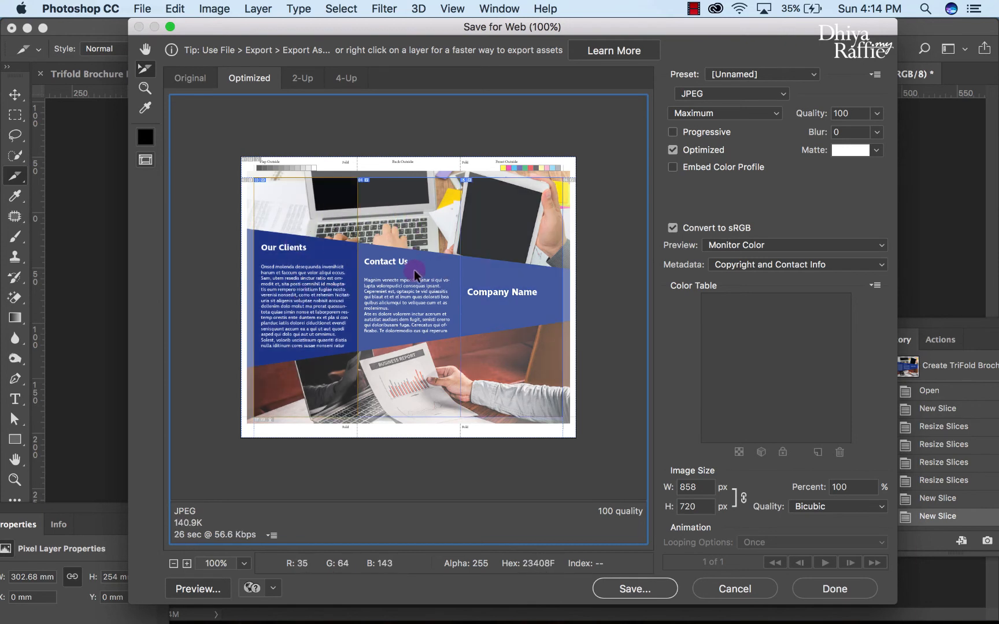
{"action": "left_click", "coordinate": [414, 270], "text": "shift"}
{"action": "left_click", "coordinate": [539, 296], "text": "shift"}
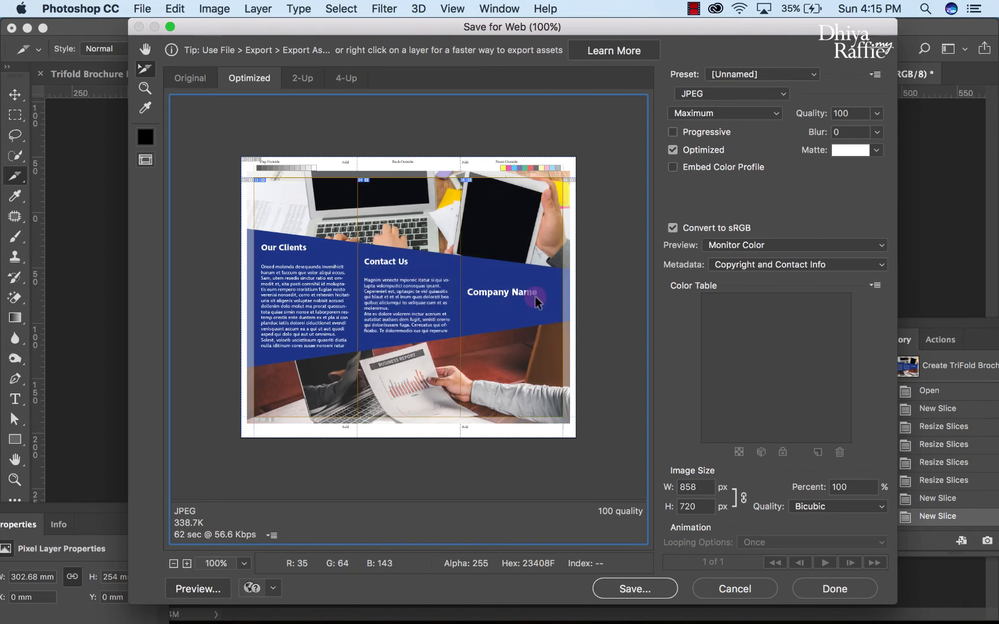
- Save the selected slices as images only, under the file name Create-TriFold-Brochure-in-InDesign-04.jpg
{"action": "left_click", "coordinate": [648, 591]}
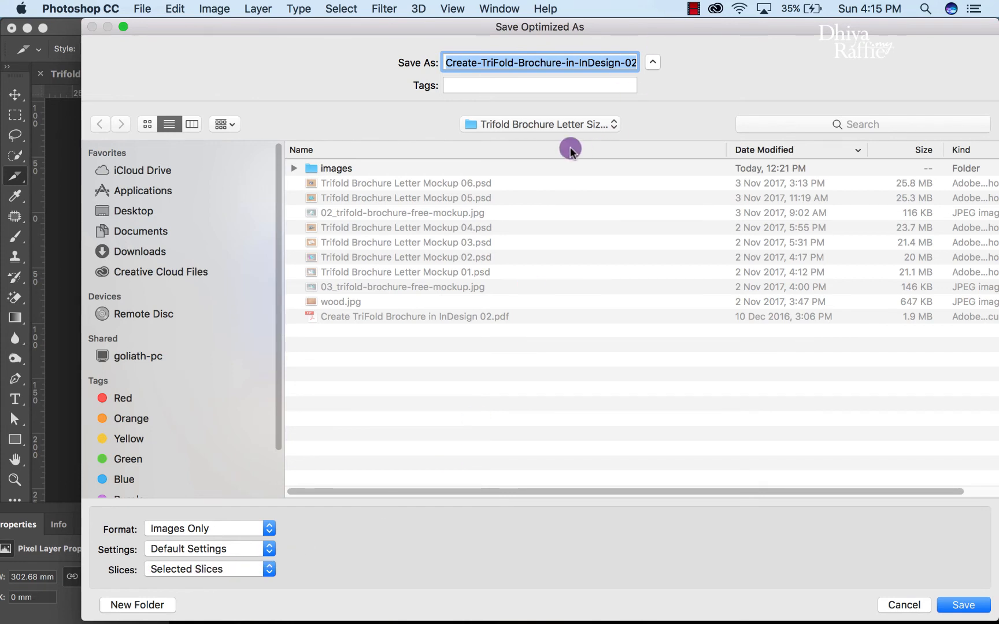
{"action": "left_click", "coordinate": [619, 66]}
{"action": "left_click_drag", "start_coordinate": [620, 66], "coordinate": [777, 66]}
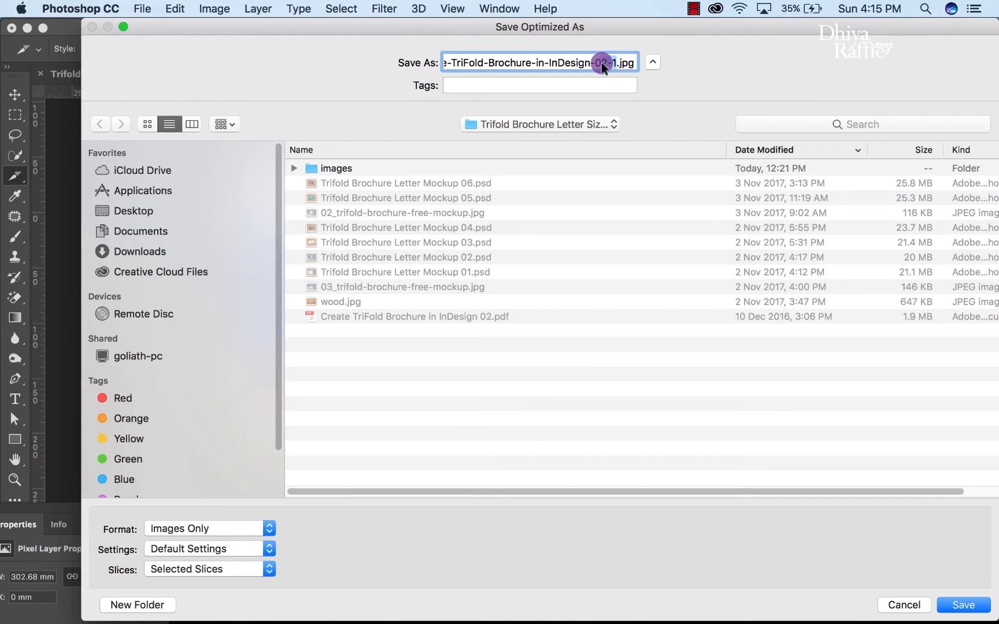
{"action": "type", "text": "4"}
{"action": "left_click", "coordinate": [963, 605]}
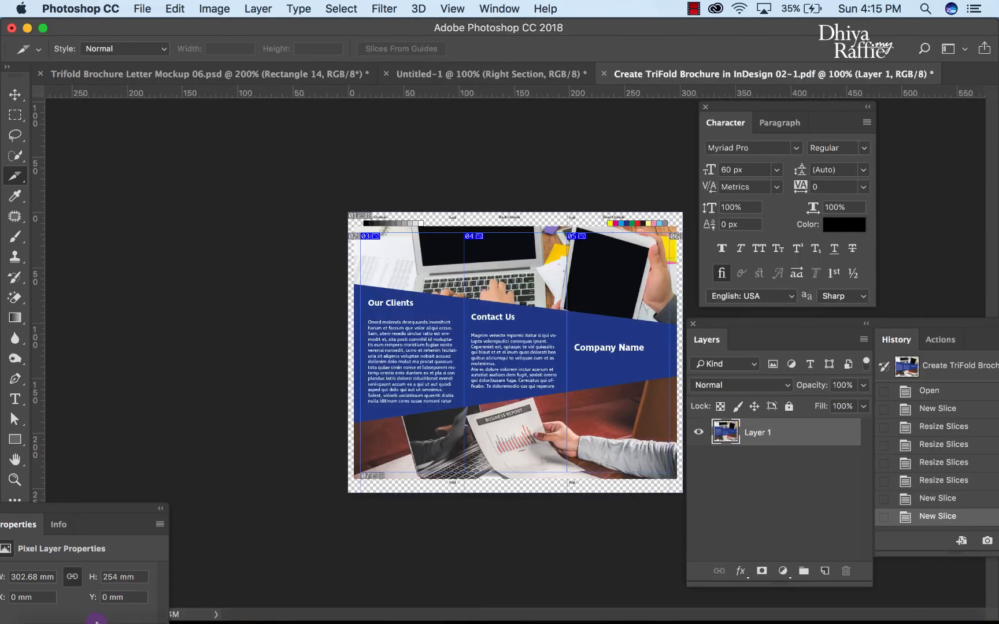
- Switch to Finder and check the exported panel images in the images folder
{"action": "left_click", "coordinate": [37, 612]}
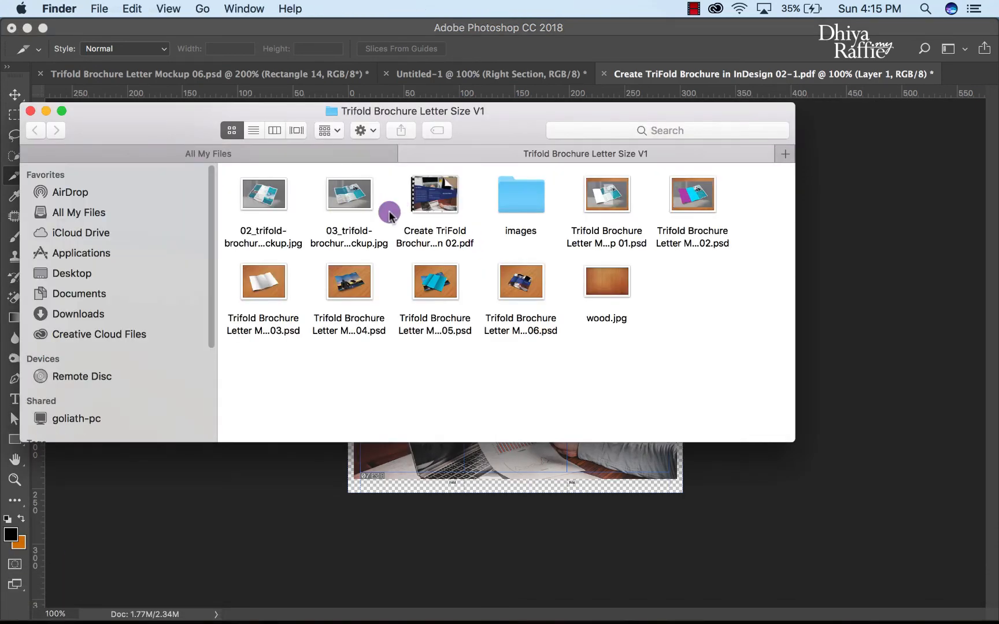
{"action": "double_click", "coordinate": [519, 200]}
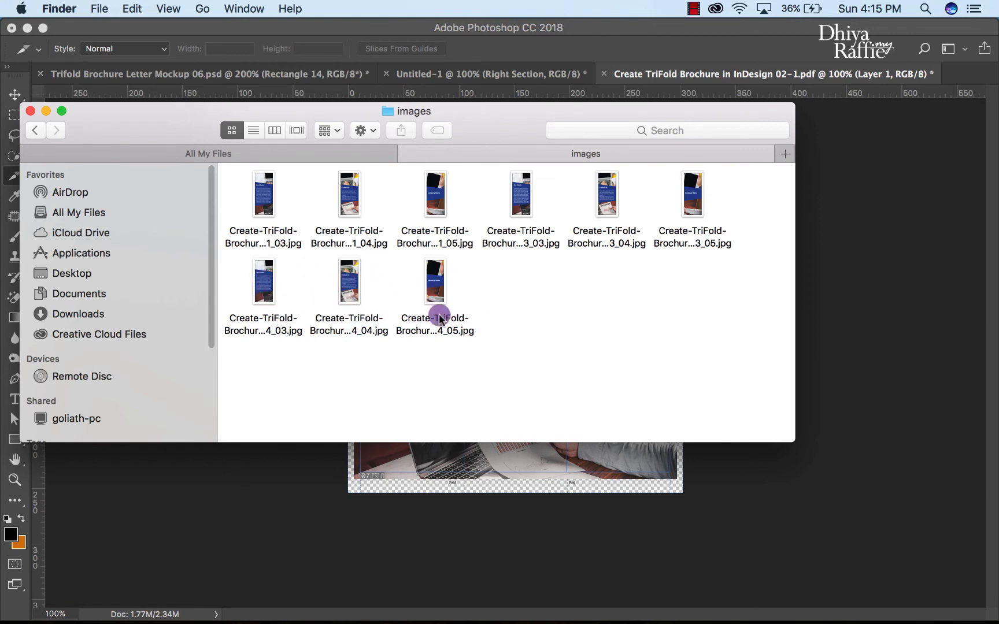
- Return to Photoshop and open the Left Section smart object's contents from the Untitled-1 mockup document
{"action": "mouse_move", "coordinate": [602, 621]}
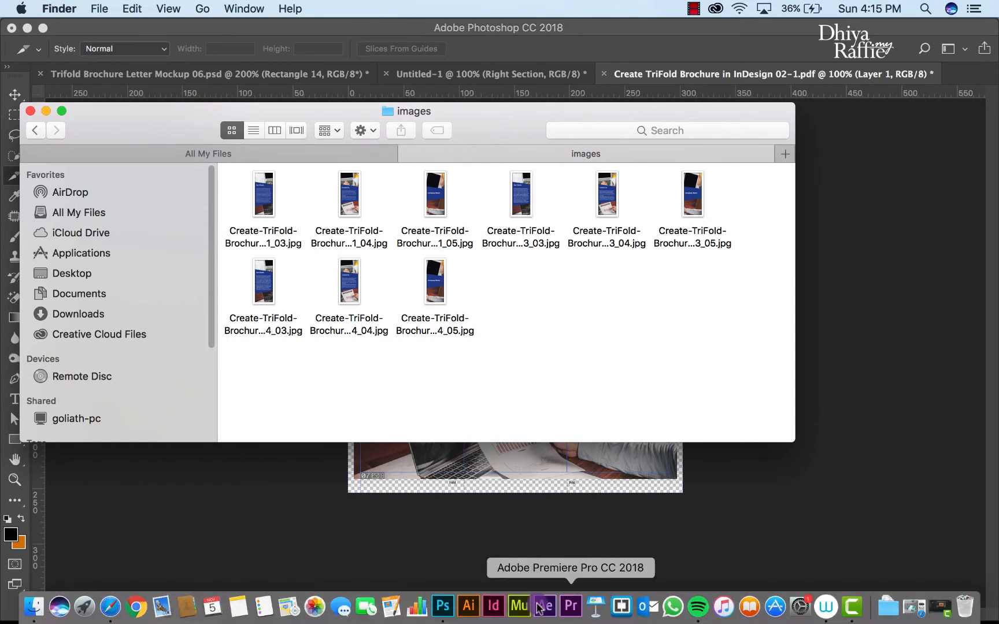
{"action": "left_click", "coordinate": [444, 608]}
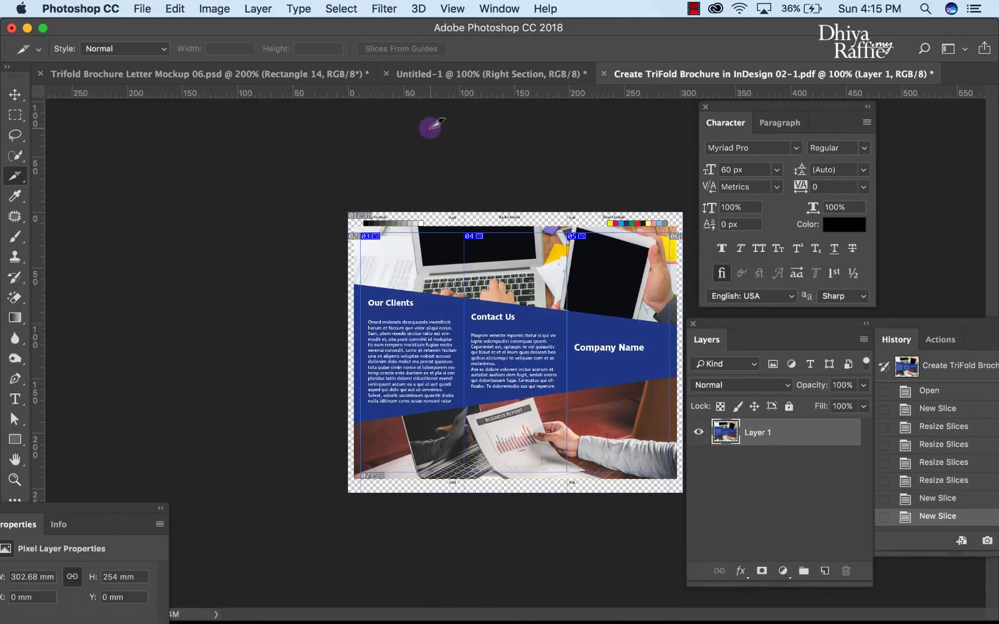
{"action": "left_click", "coordinate": [475, 66]}
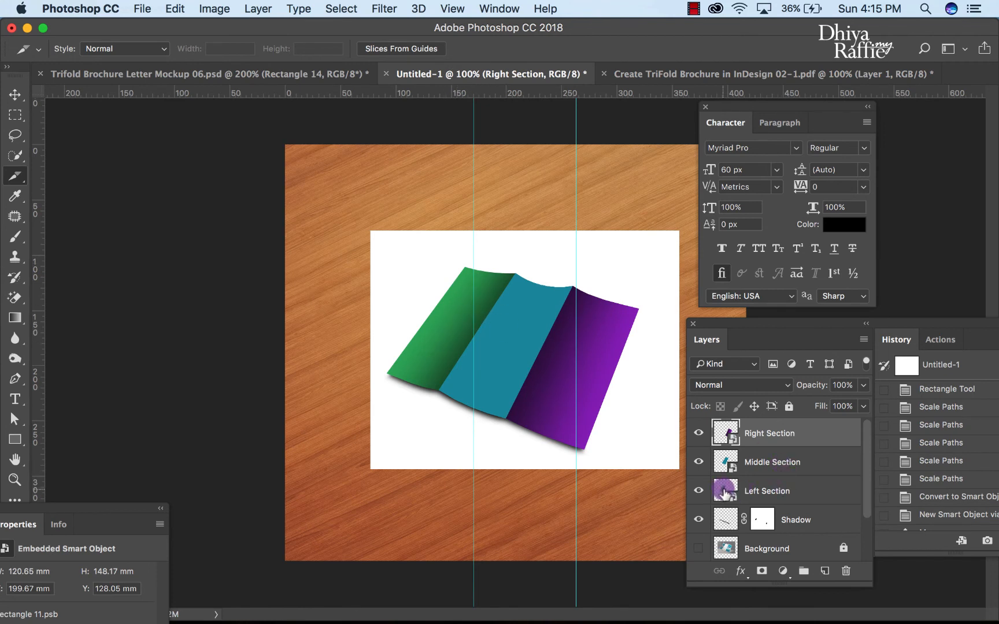
{"action": "double_click", "coordinate": [725, 491]}
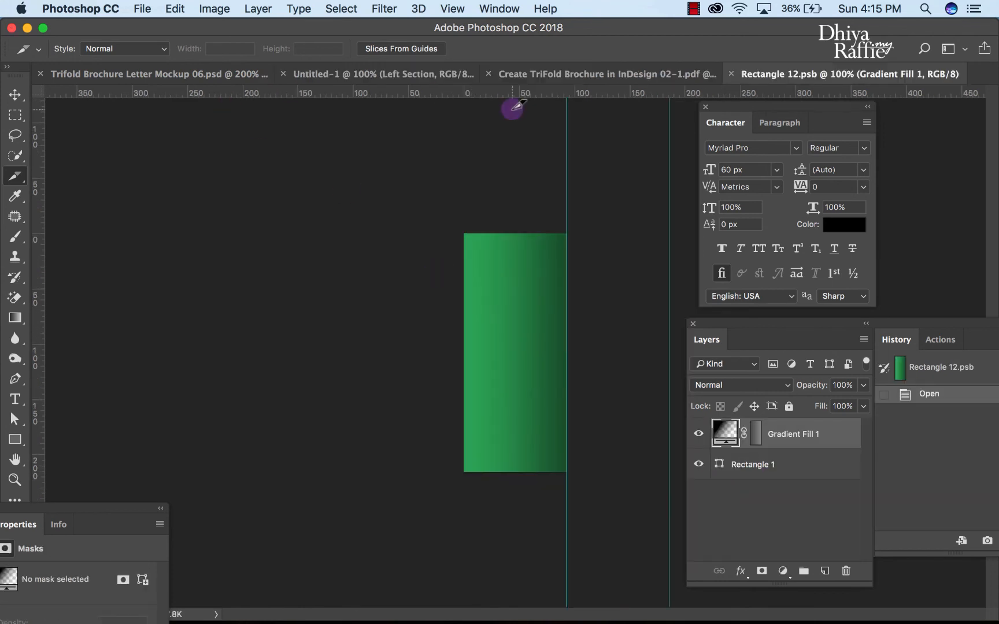
- Open the exported Our Clients panel image, Create-TriFold-Brochure-in-InDesign-04_03.jpg, from the images folder
{"action": "left_click", "coordinate": [143, 9]}
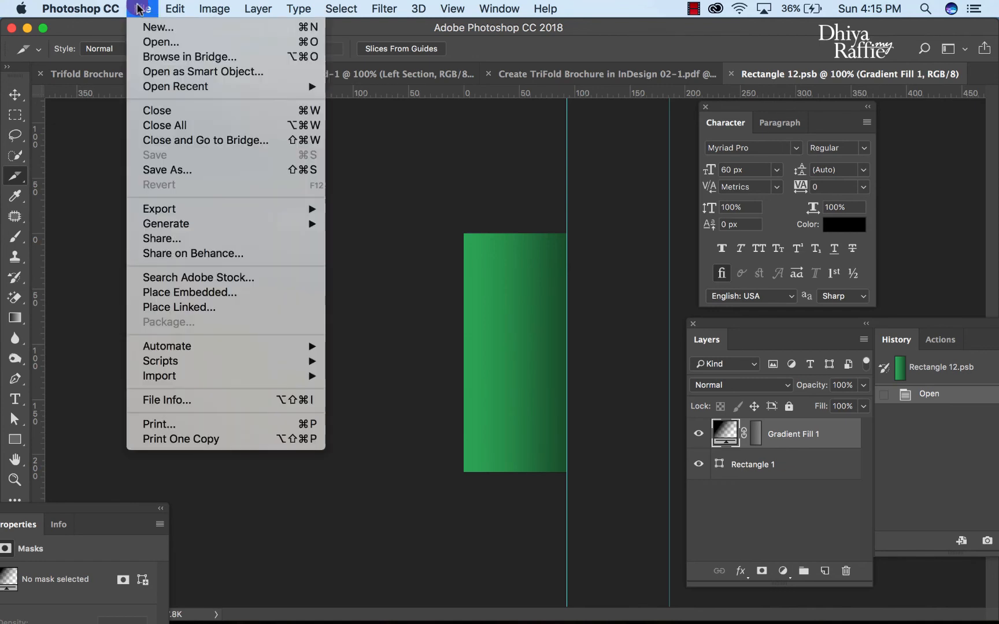
{"action": "left_click", "coordinate": [155, 47]}
{"action": "double_click", "coordinate": [561, 132]}
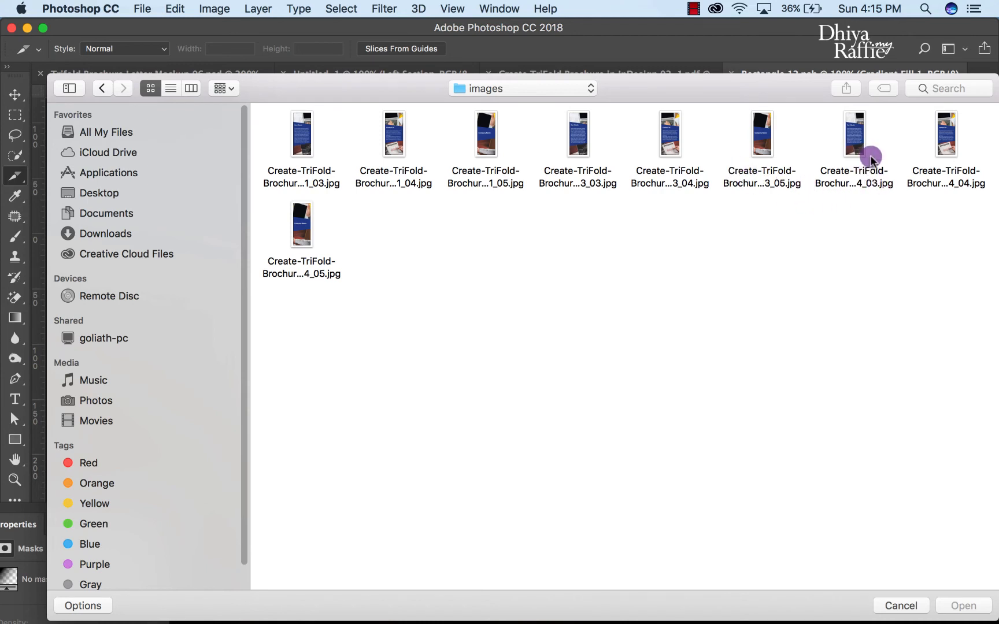
{"action": "left_click", "coordinate": [940, 155]}
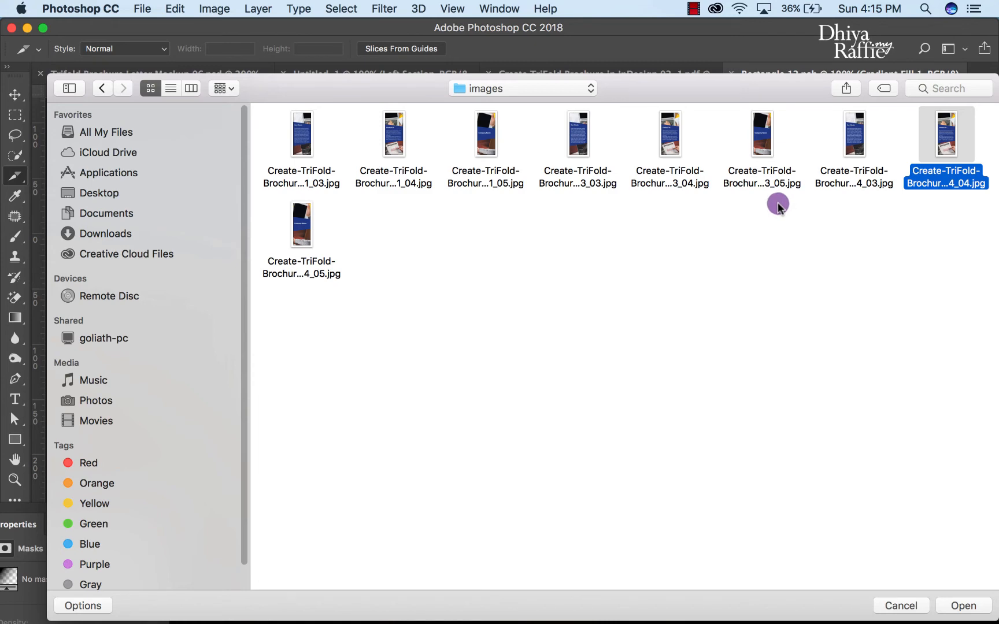
{"action": "left_click_drag", "start_coordinate": [419, 99], "coordinate": [402, 128]}
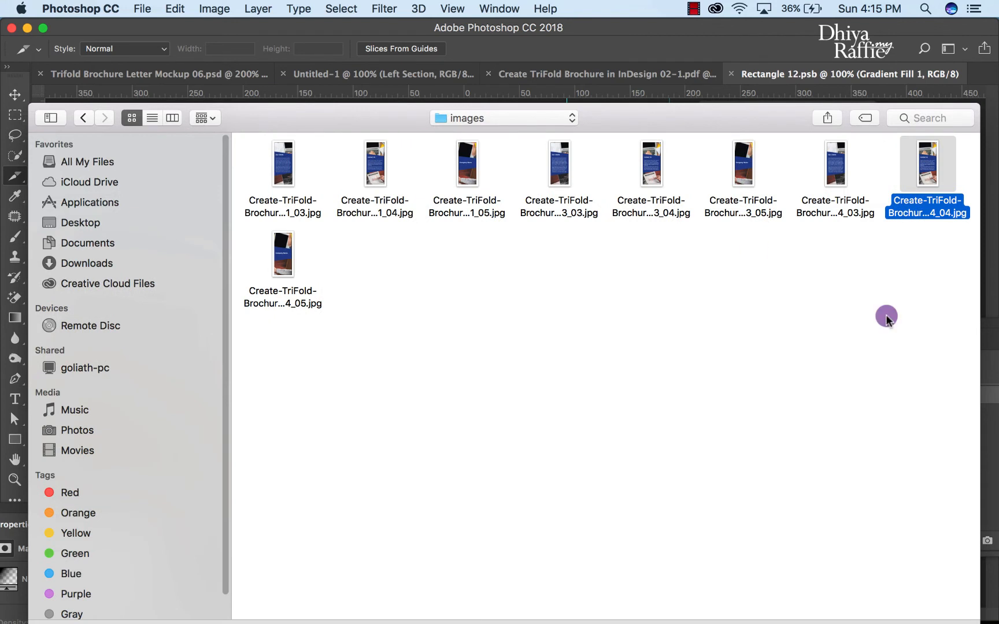
{"action": "left_click", "coordinate": [840, 174]}
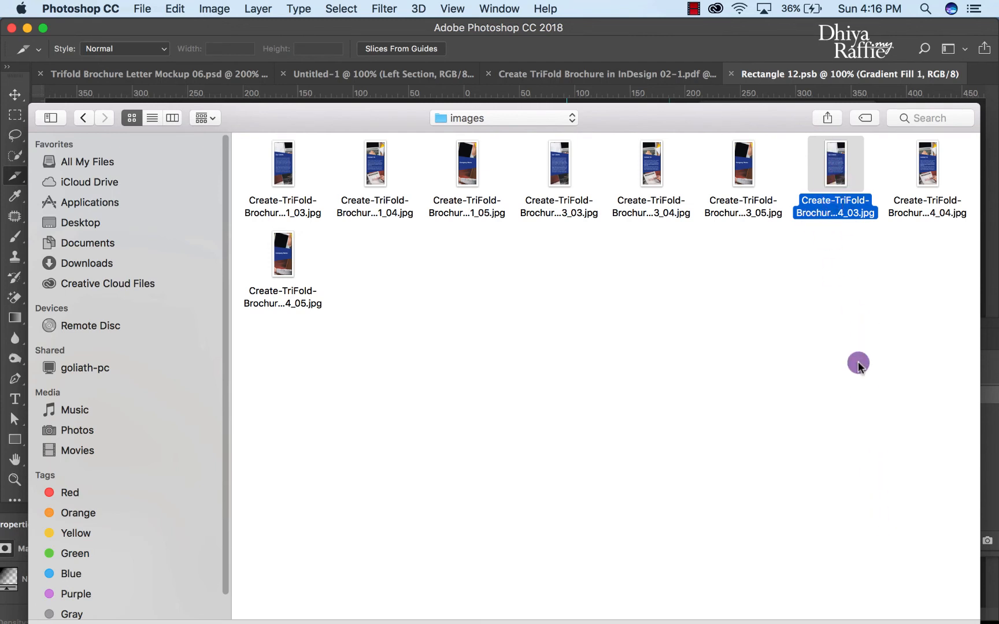
{"action": "left_click_drag", "start_coordinate": [751, 108], "coordinate": [717, 6]}
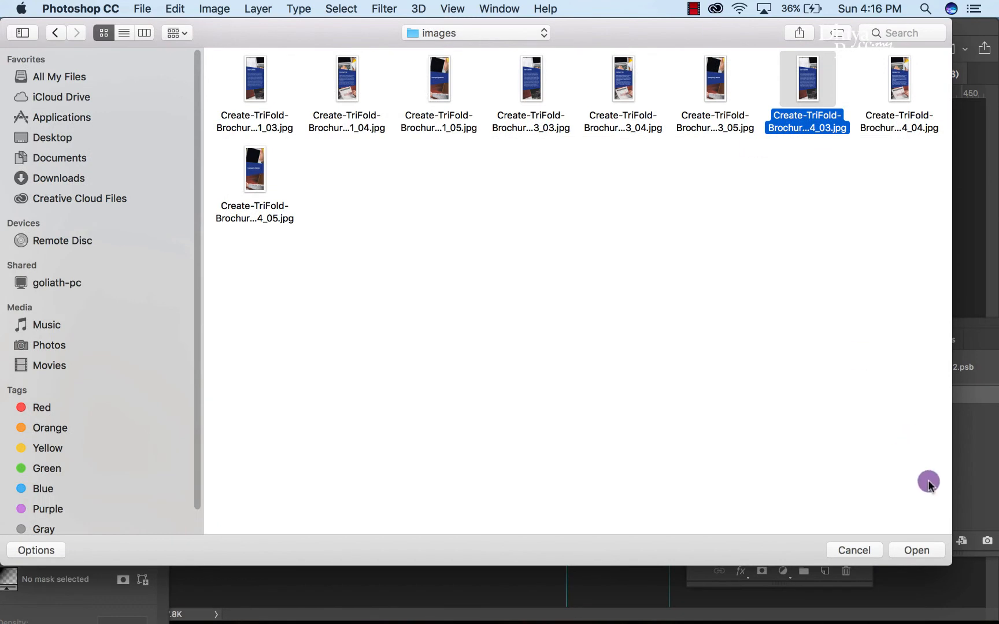
{"action": "left_click", "coordinate": [905, 542]}
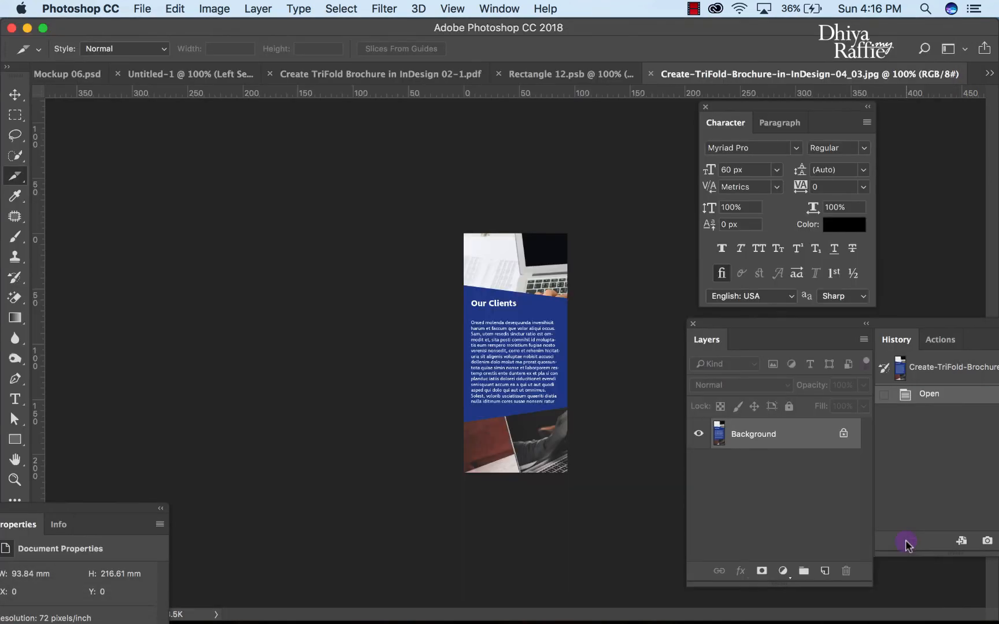
- Duplicate the Our Clients panel's Background layer into the Rectangle 12.psb document
{"action": "right_click", "coordinate": [758, 438]}
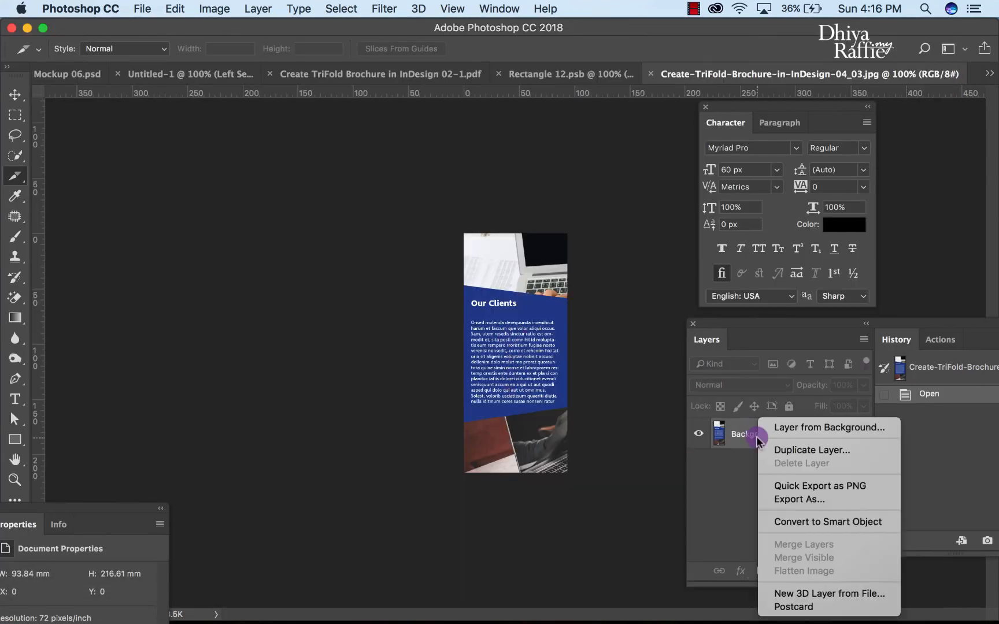
{"action": "left_click", "coordinate": [778, 451]}
{"action": "left_click", "coordinate": [479, 285]}
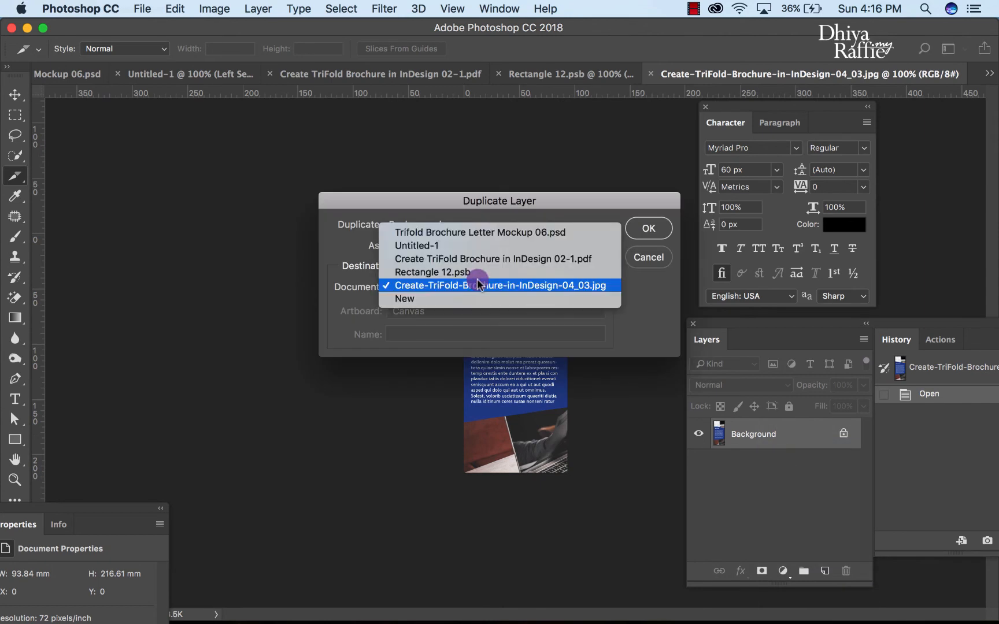
{"action": "left_click", "coordinate": [480, 272]}
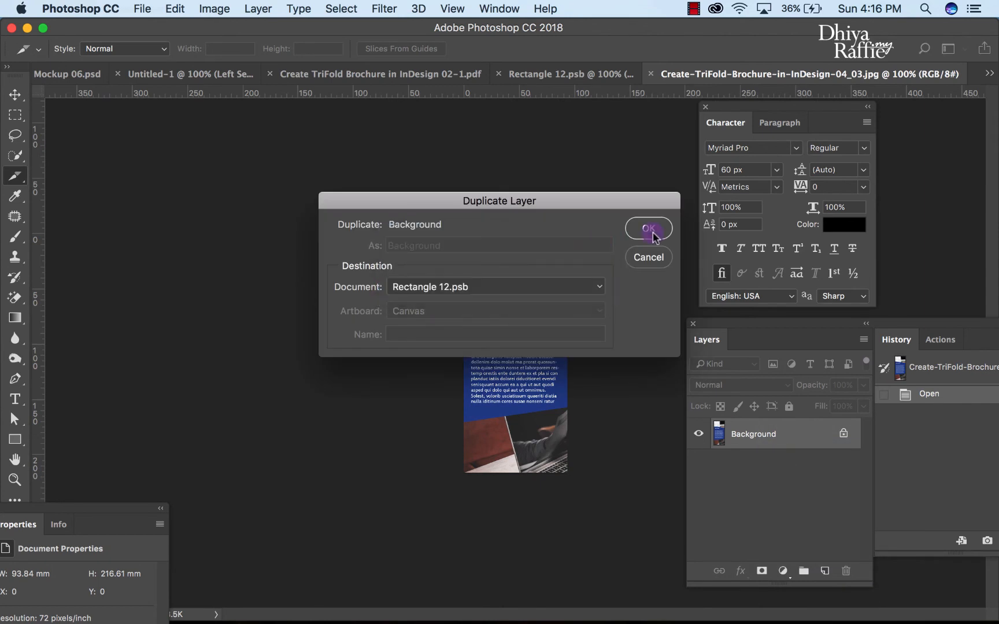
{"action": "left_click", "coordinate": [647, 229]}
- Save Rectangle 12.psb with the Our Clients panel and check the updated Left Section in the Untitled-1 mockup
{"action": "left_click", "coordinate": [567, 76]}
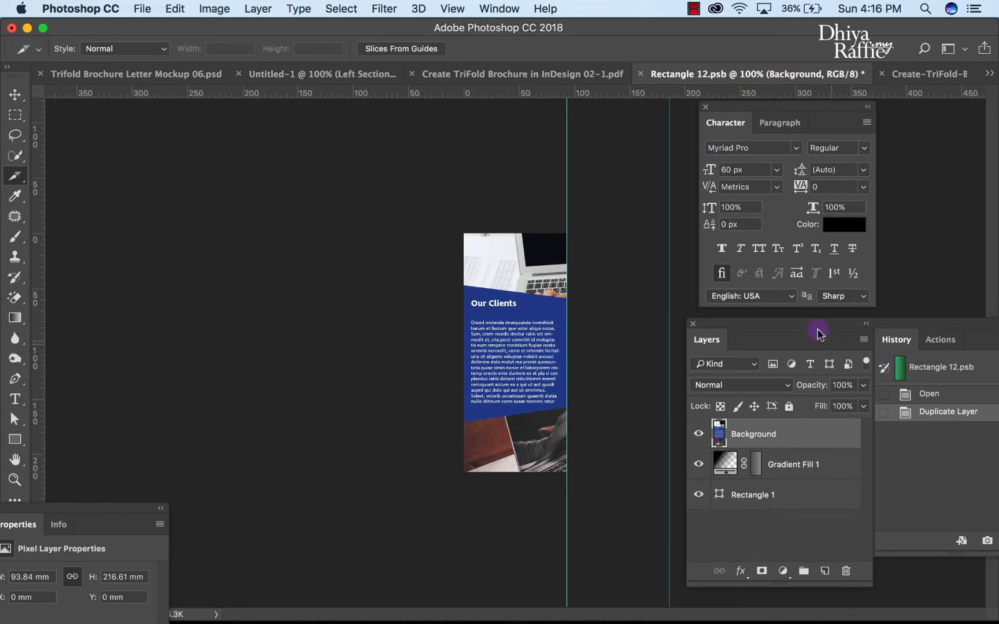
{"action": "left_click", "coordinate": [699, 435]}
{"action": "left_click", "coordinate": [699, 435]}
{"action": "left_click", "coordinate": [142, 9]}
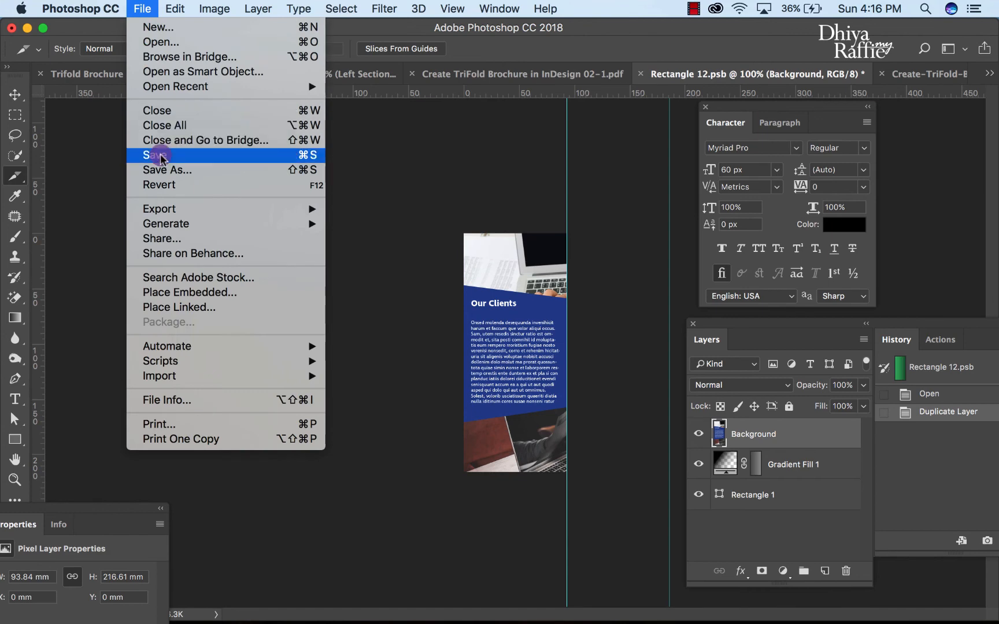
{"action": "left_click", "coordinate": [143, 155]}
{"action": "left_click", "coordinate": [198, 75]}
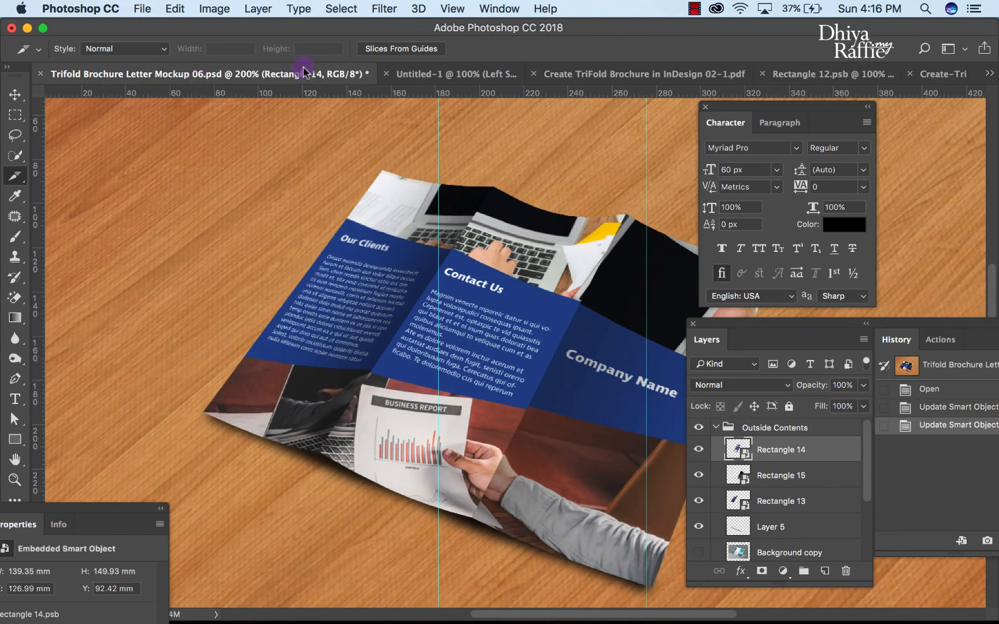
{"action": "left_click", "coordinate": [454, 77]}
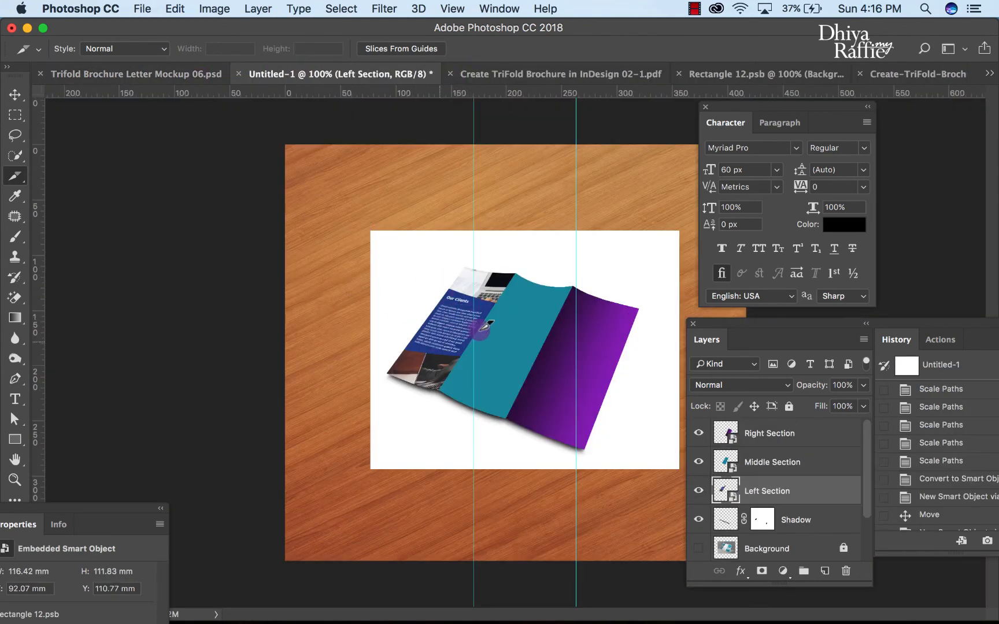
- Close Rectangle 12.psb and the Our Clients image, and open the Middle Section smart object's contents
{"action": "left_click", "coordinate": [681, 77]}
{"action": "left_click", "coordinate": [735, 75]}
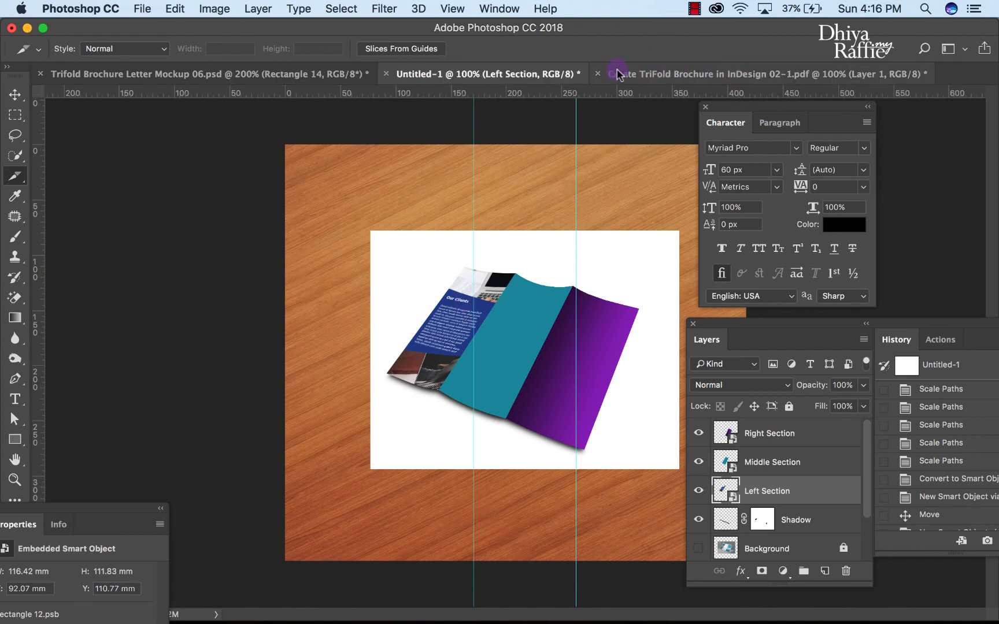
{"action": "left_click", "coordinate": [142, 9]}
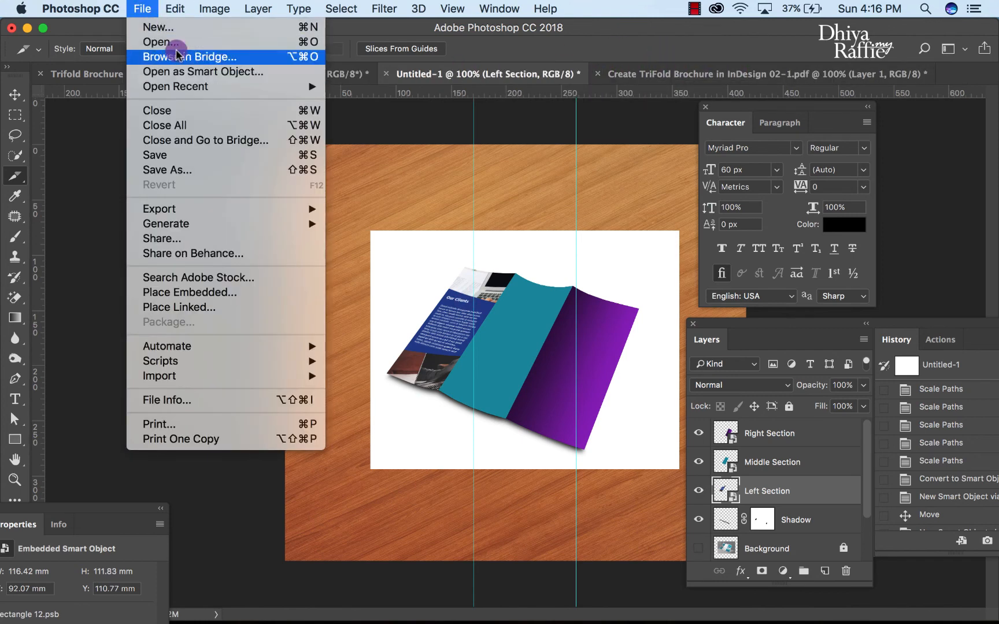
{"action": "left_click", "coordinate": [725, 462]}
{"action": "double_click", "coordinate": [725, 462]}
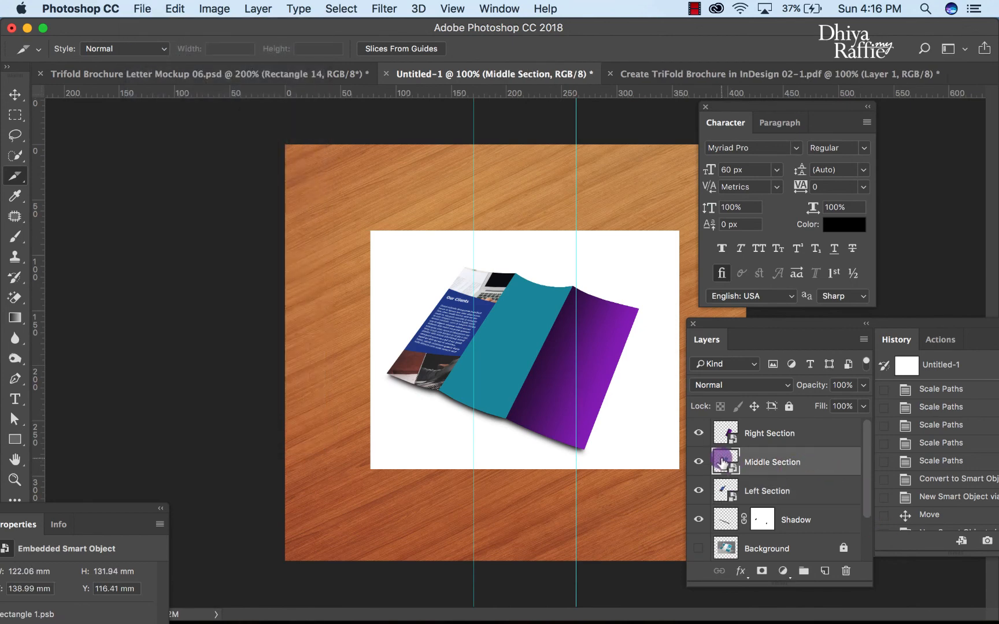
- Open the exported Contact Us panel image, Create-TriFold-Brochure-in-InDesign-04_04.jpg, from the images folder
{"action": "left_click", "coordinate": [142, 9]}
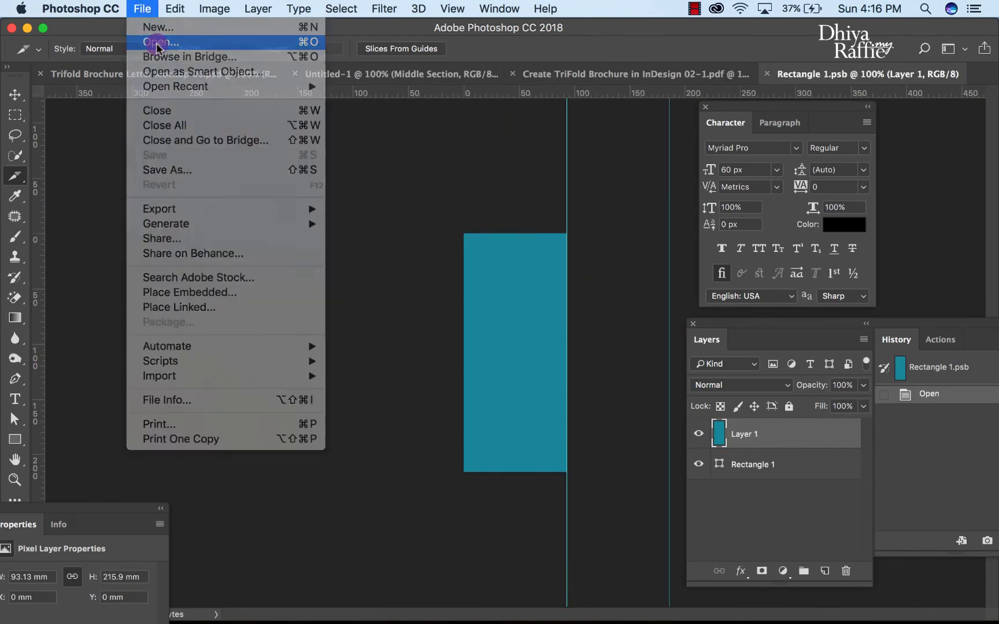
{"action": "left_click", "coordinate": [157, 42]}
{"action": "left_click", "coordinate": [901, 119]}
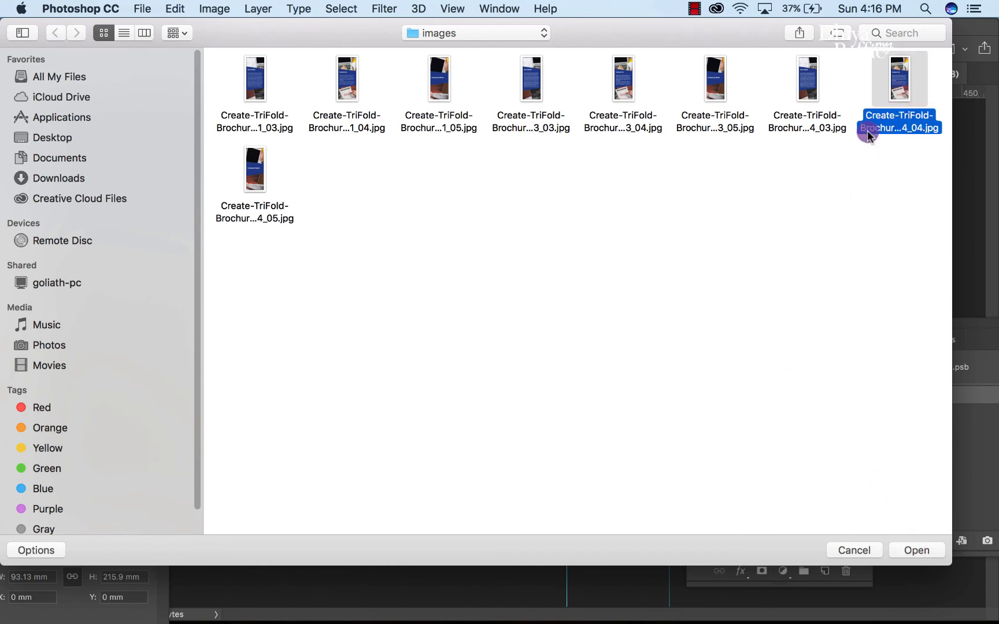
{"action": "left_click", "coordinate": [915, 550]}
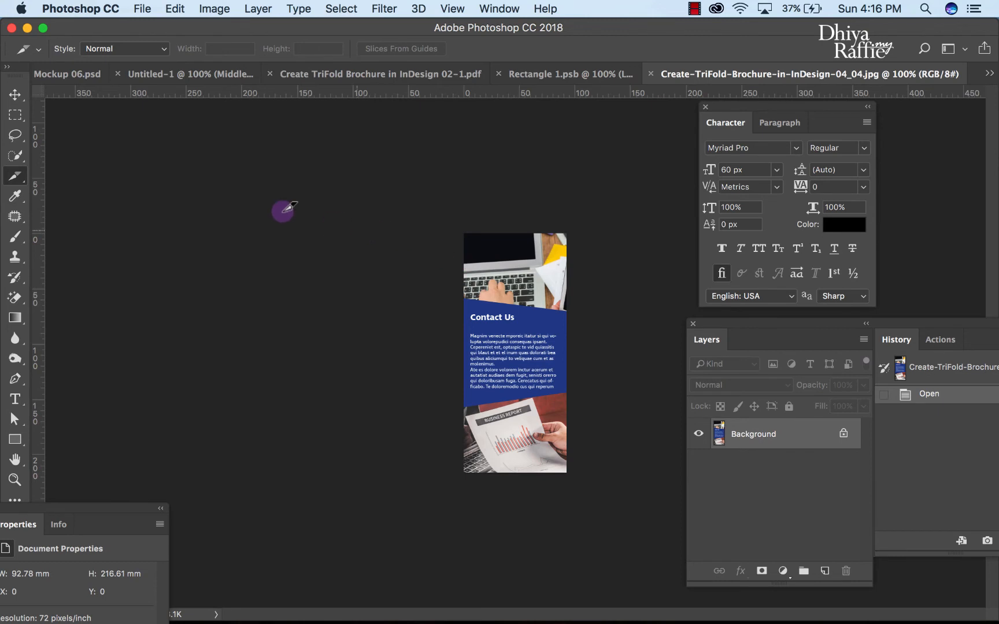
- Duplicate the Contact Us panel's Background layer into the Rectangle 1.psb document
{"action": "right_click", "coordinate": [803, 433]}
{"action": "left_click", "coordinate": [809, 449]}
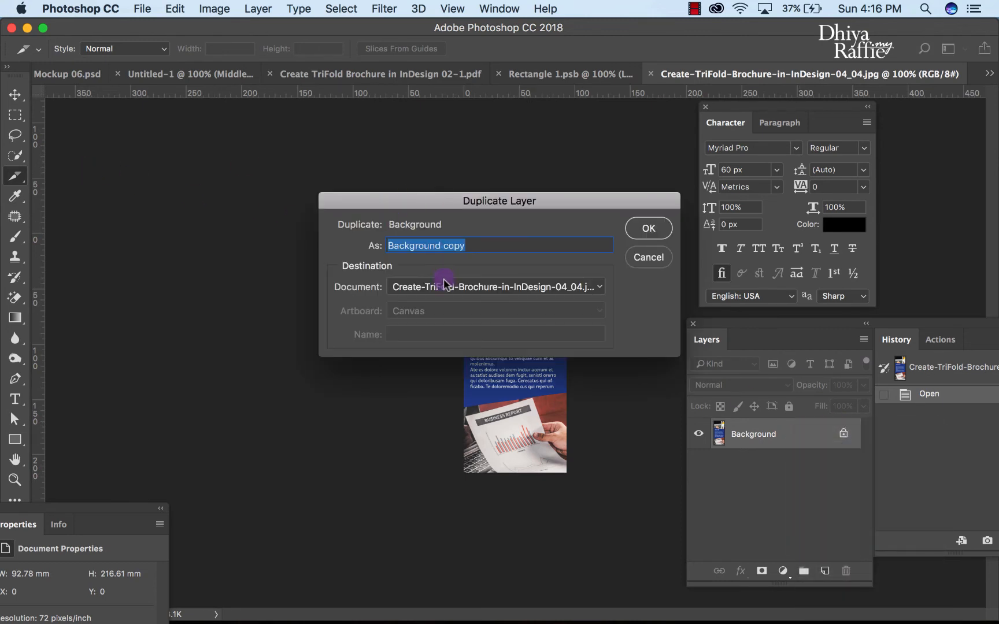
{"action": "left_click", "coordinate": [444, 284]}
{"action": "left_click", "coordinate": [440, 273]}
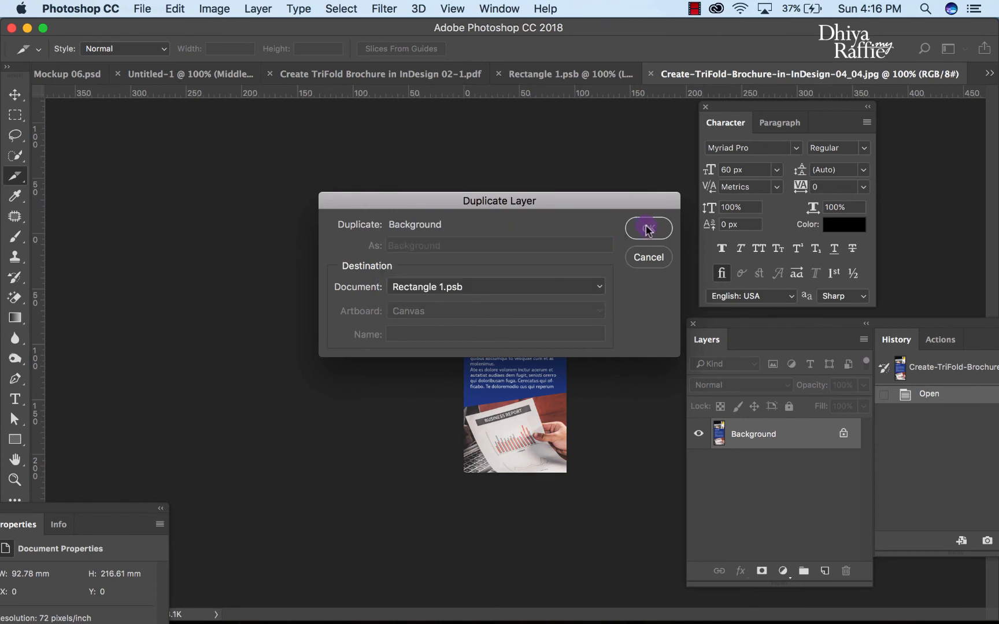
{"action": "left_click", "coordinate": [646, 229]}
- Nudge the Contact Us layer in Rectangle 1.psb left to X 0 mm and save the document
{"action": "left_click", "coordinate": [573, 72]}
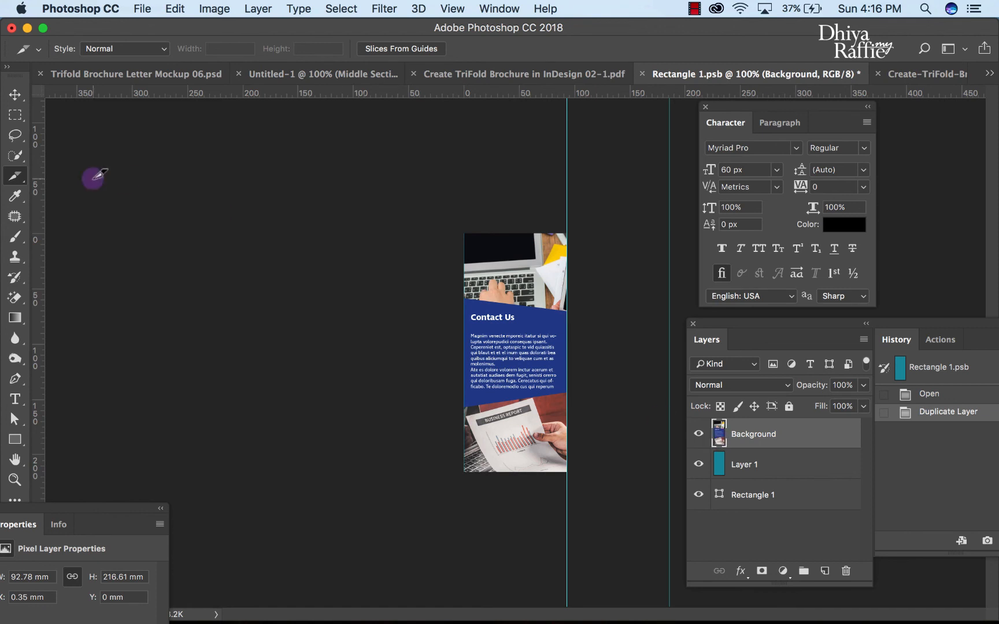
{"action": "left_click", "coordinate": [15, 92]}
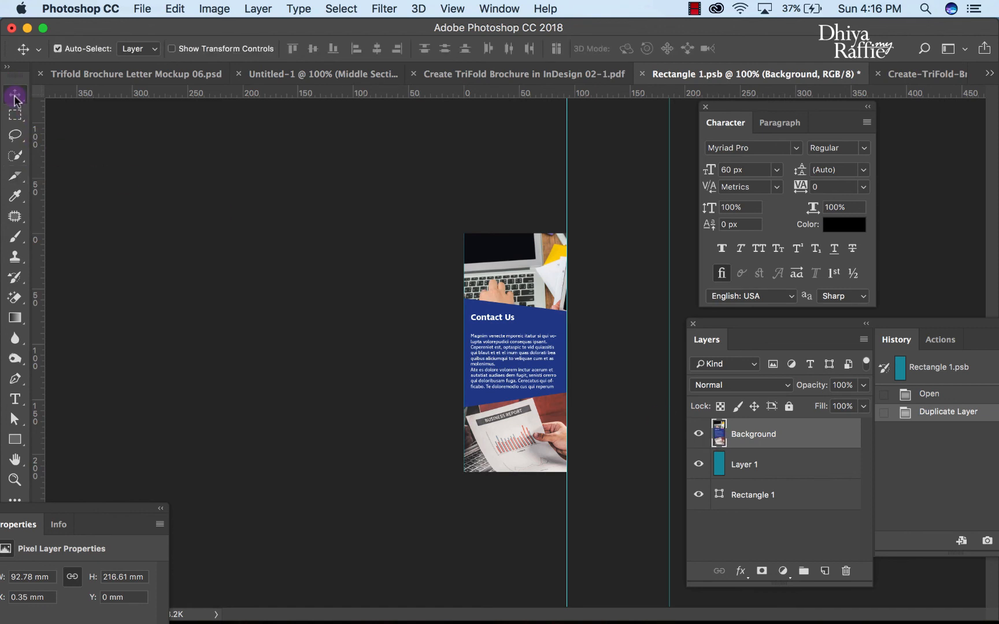
{"action": "key", "text": "Left"}
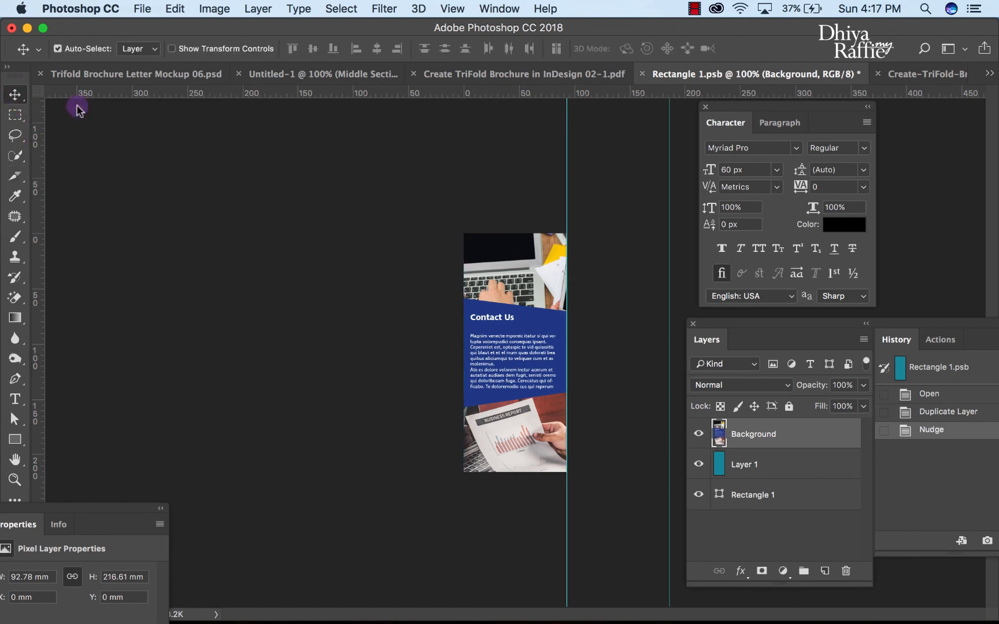
{"action": "left_click", "coordinate": [144, 9]}
{"action": "left_click", "coordinate": [152, 149]}
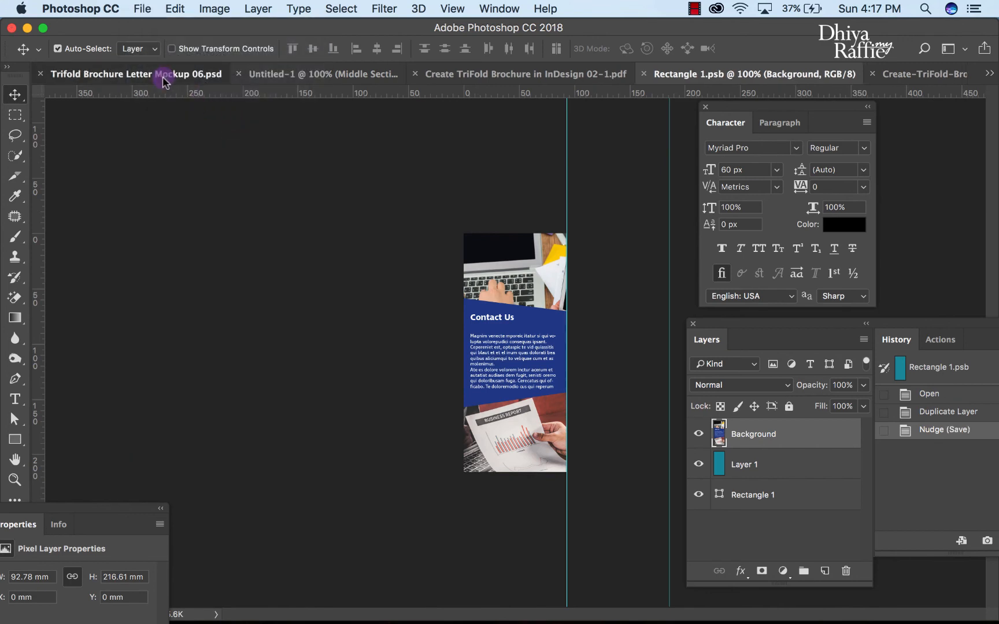
- Inspect the updated Middle Section in the Untitled-1 mockup at 200%, toggling section layer visibility to check the panel
{"action": "left_click", "coordinate": [163, 80]}
{"action": "left_click", "coordinate": [471, 85]}
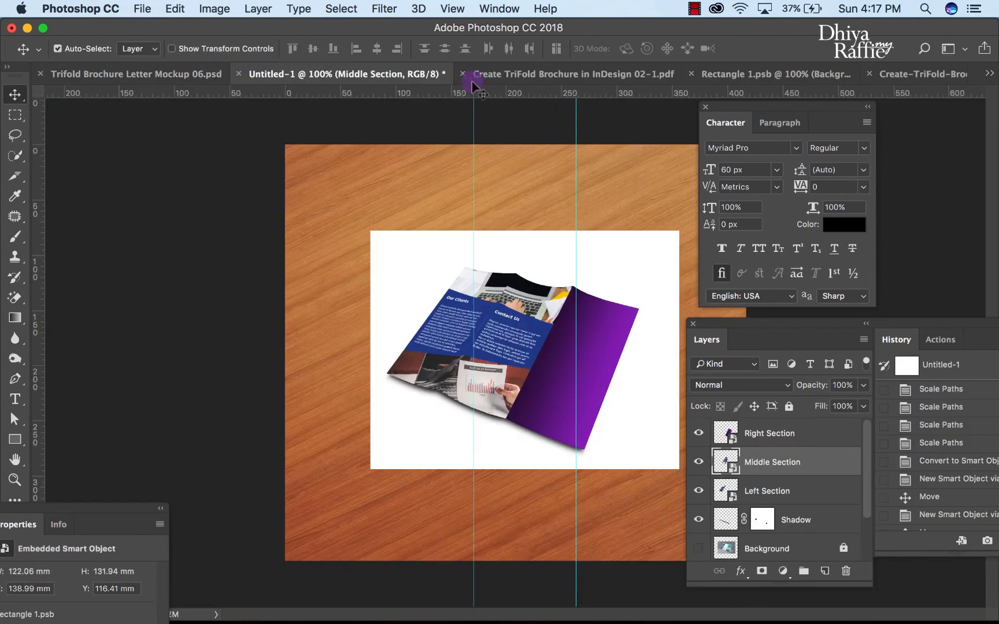
{"action": "key", "text": "super+equal"}
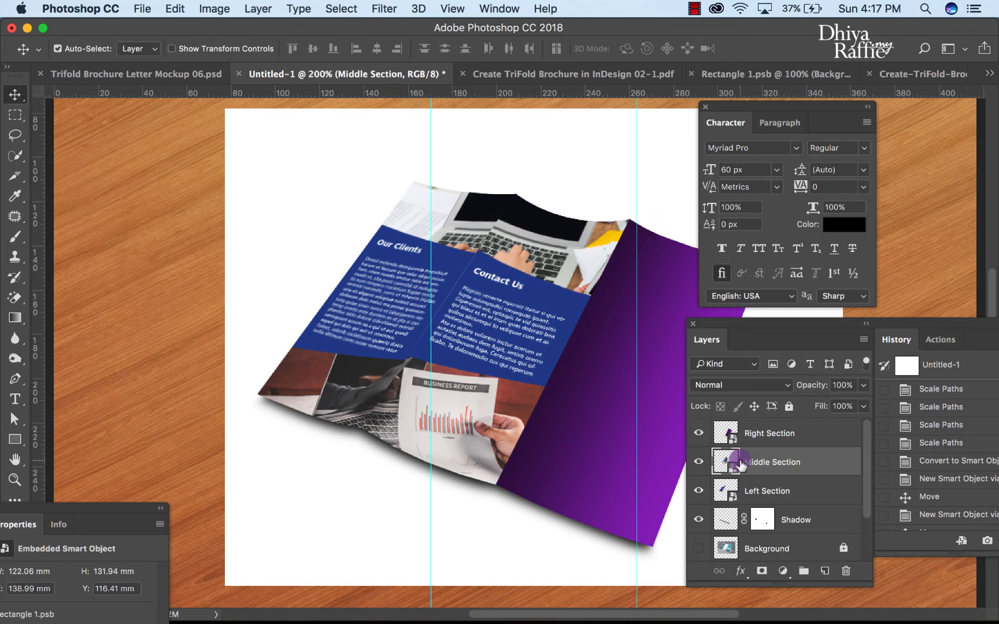
{"action": "left_click", "coordinate": [700, 462]}
{"action": "left_click", "coordinate": [700, 461]}
{"action": "left_click", "coordinate": [699, 438]}
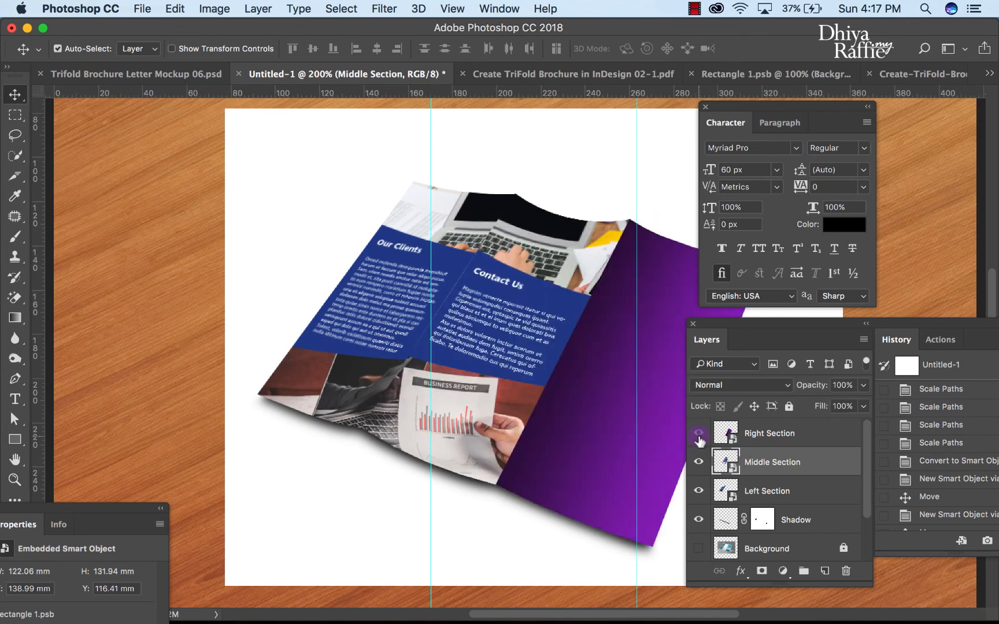
- Compare the Middle Section contents with the Rectangle 13 smart object in Trifold Brochure Letter Mockup 06.psd and the sliced brochure PDF
{"action": "left_click", "coordinate": [750, 76]}
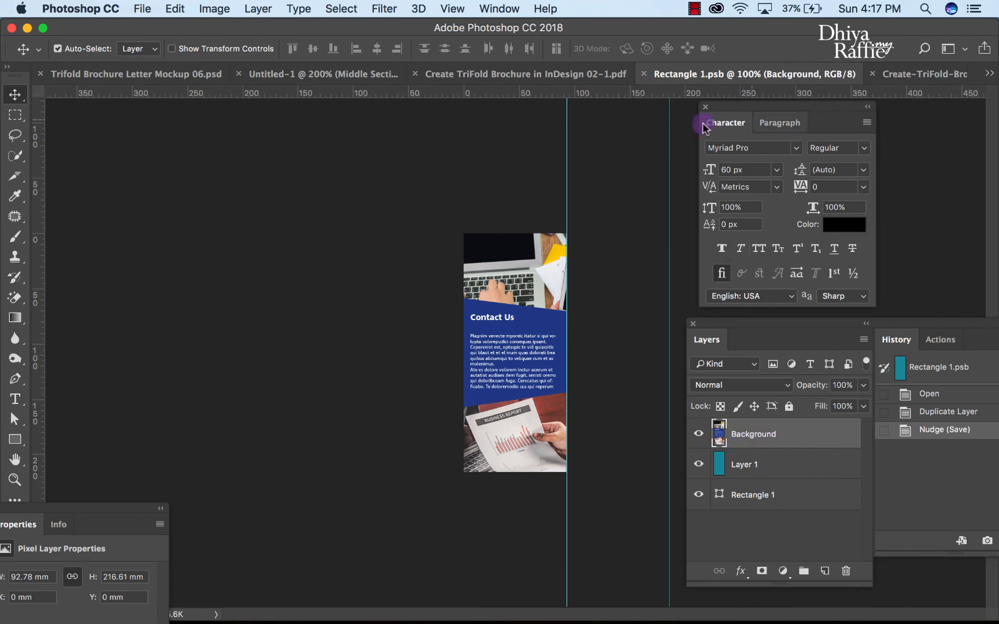
{"action": "left_click", "coordinate": [185, 74]}
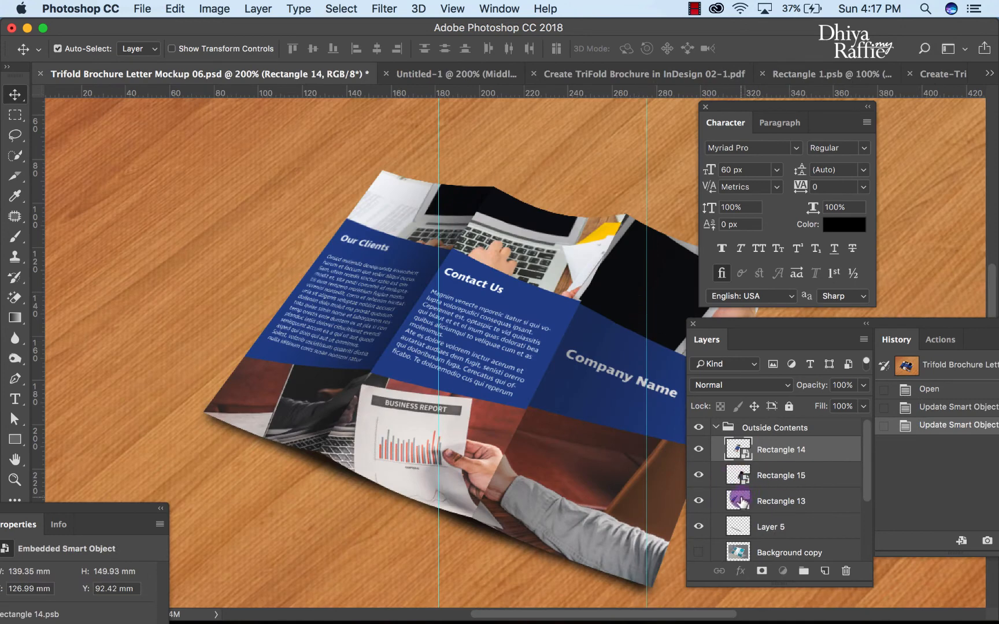
{"action": "double_click", "coordinate": [740, 500]}
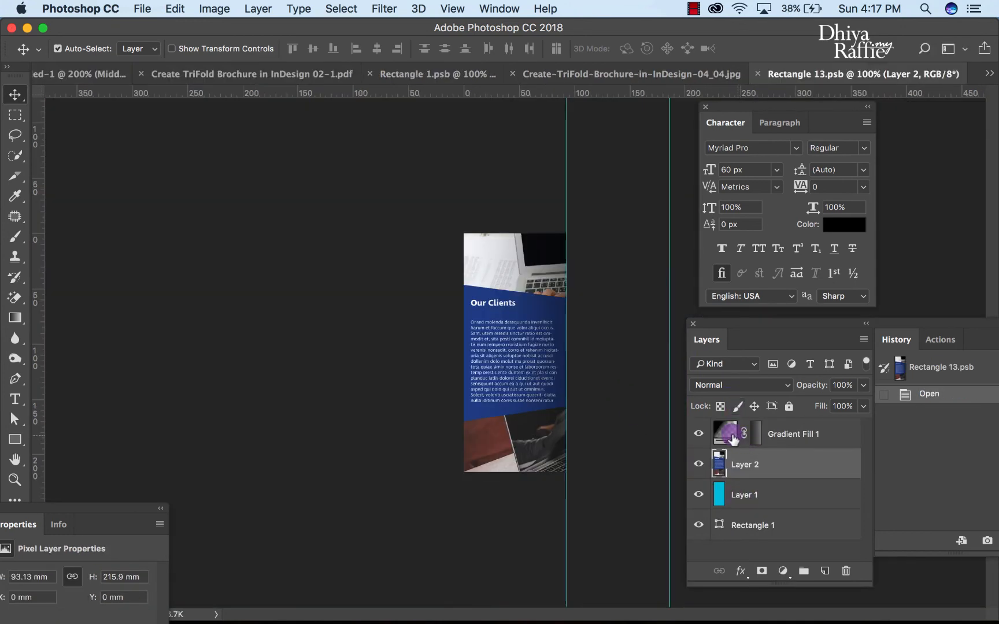
{"action": "left_click", "coordinate": [118, 74]}
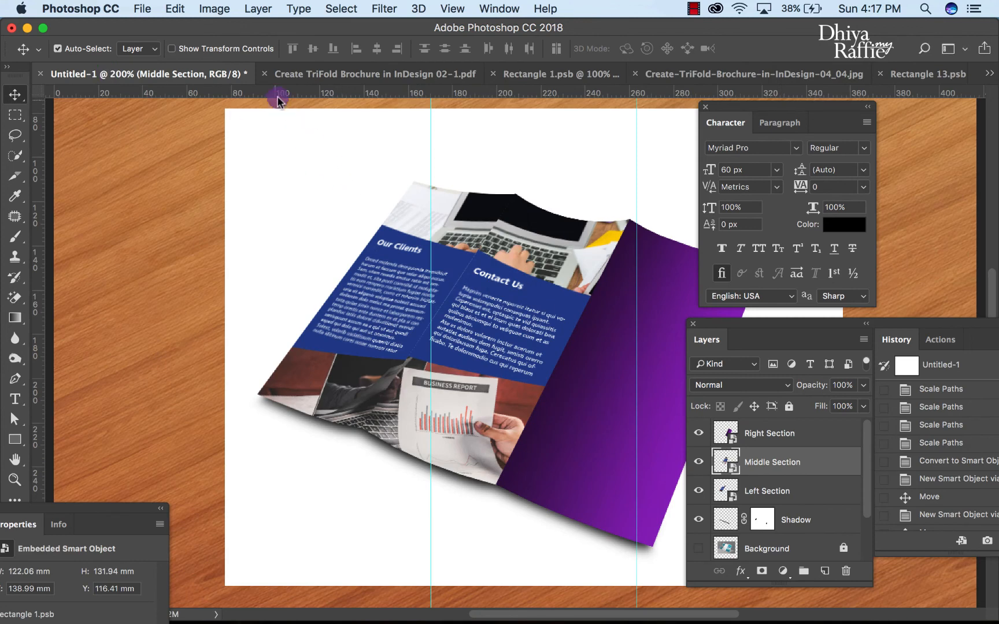
{"action": "left_click", "coordinate": [324, 75]}
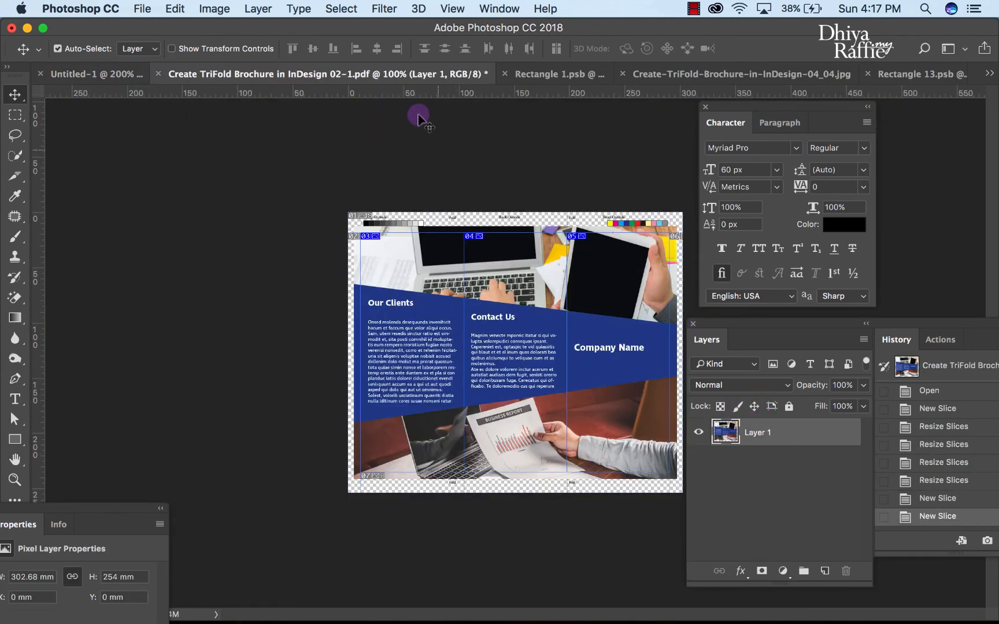
{"action": "left_click", "coordinate": [131, 74]}
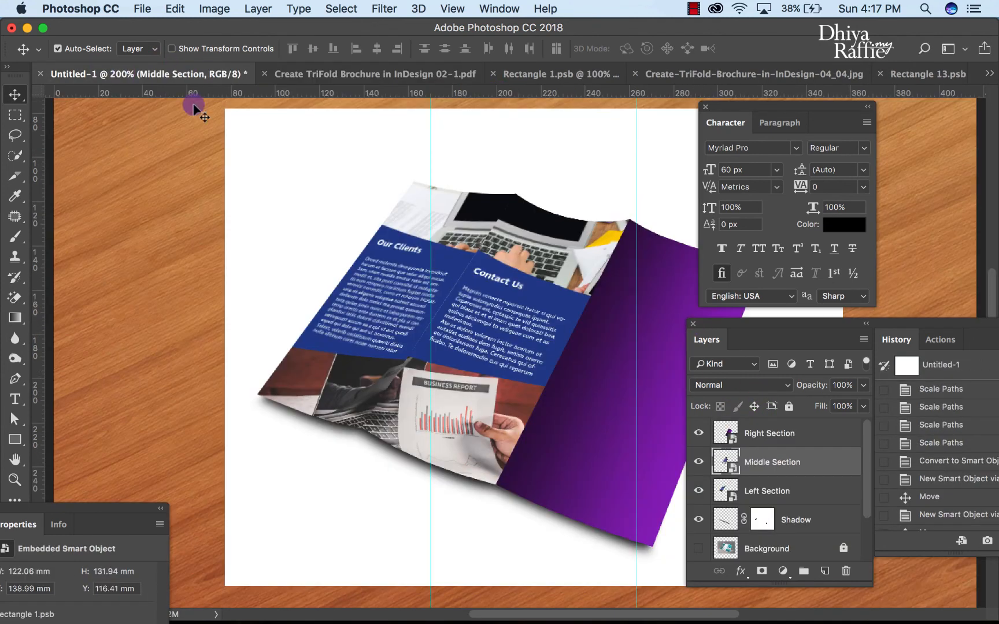
{"action": "double_click", "coordinate": [724, 462]}
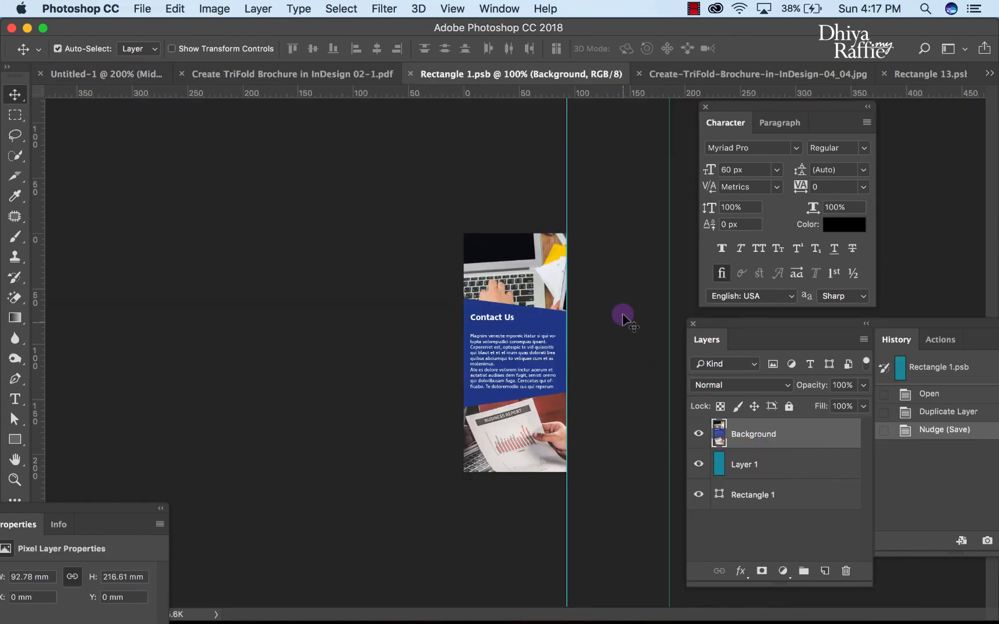
{"action": "left_click", "coordinate": [80, 78]}
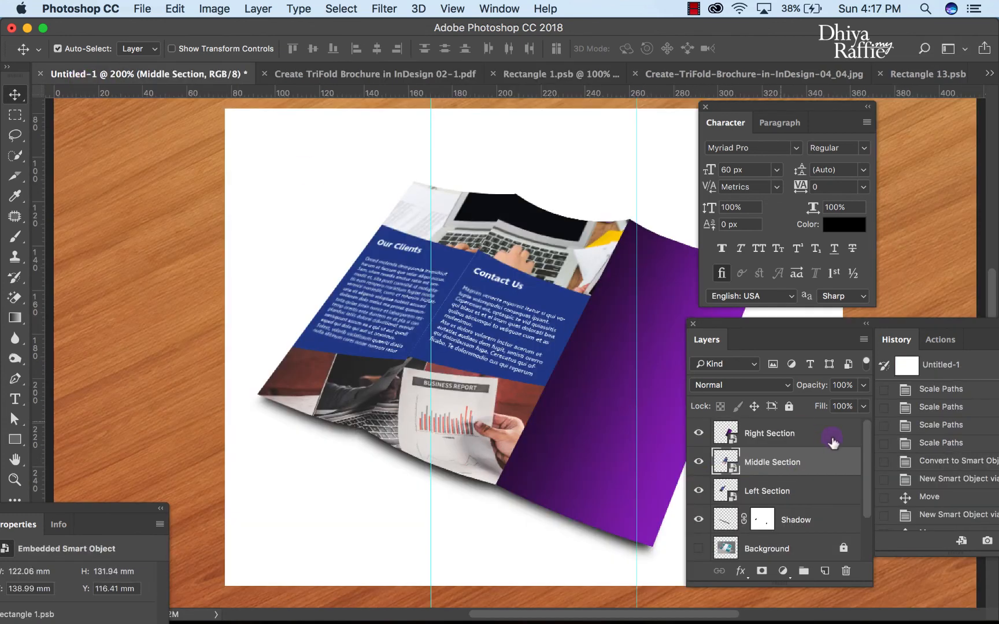
- Open the Right Section smart object's contents, and close the reference Rectangle 13.psb without saving after checking its gradient fill layer
{"action": "double_click", "coordinate": [726, 435]}
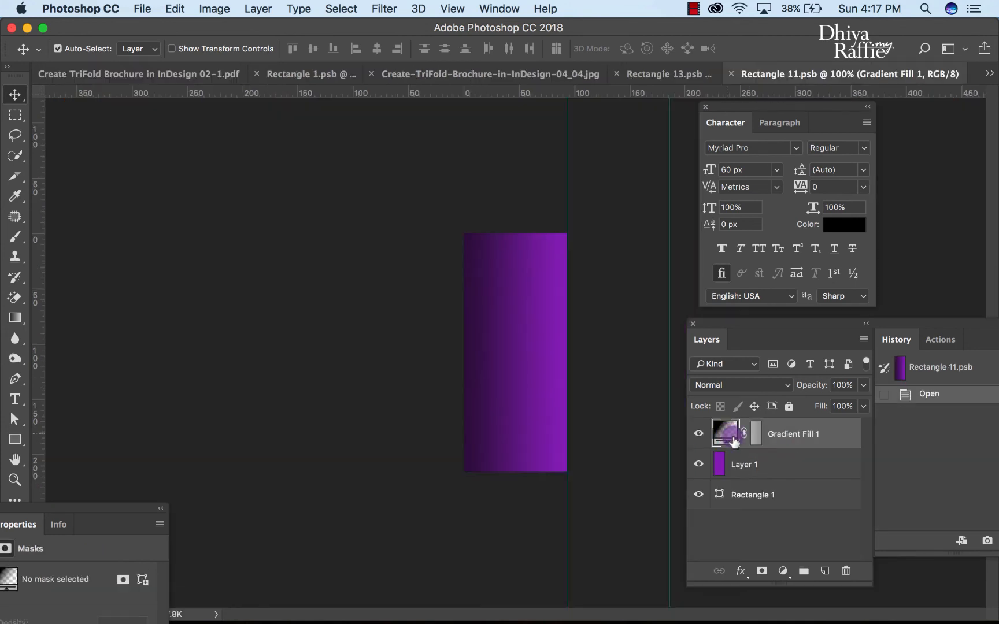
{"action": "left_click", "coordinate": [664, 75]}
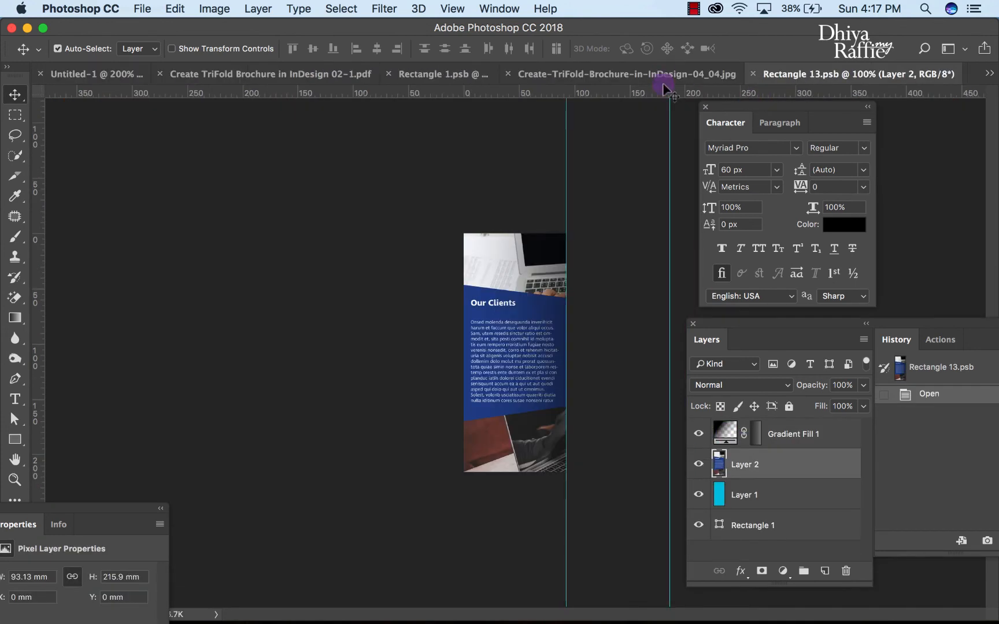
{"action": "left_click", "coordinate": [699, 434]}
{"action": "left_click", "coordinate": [699, 434]}
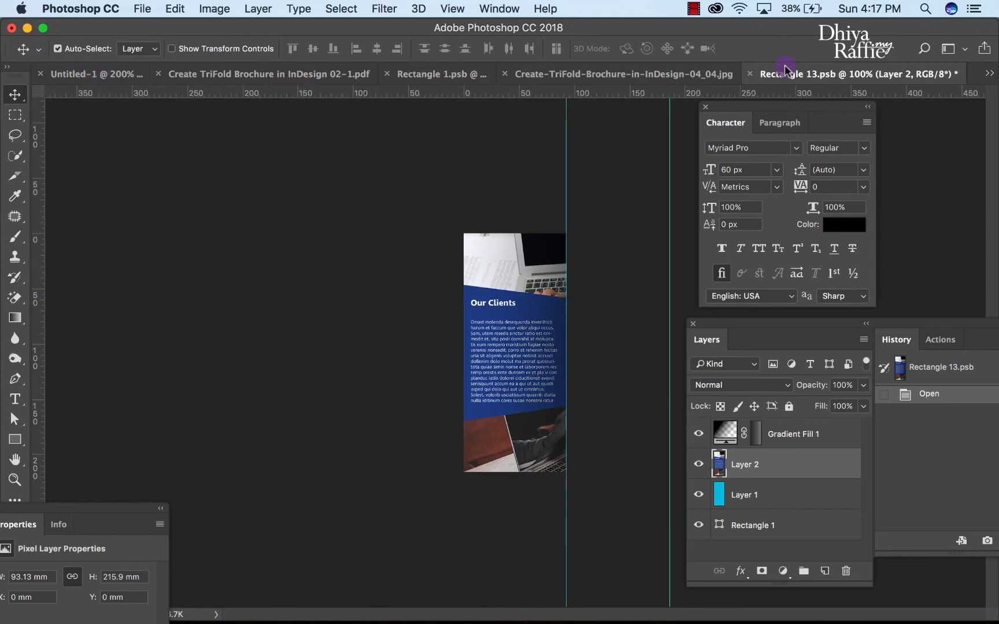
{"action": "left_click", "coordinate": [751, 74]}
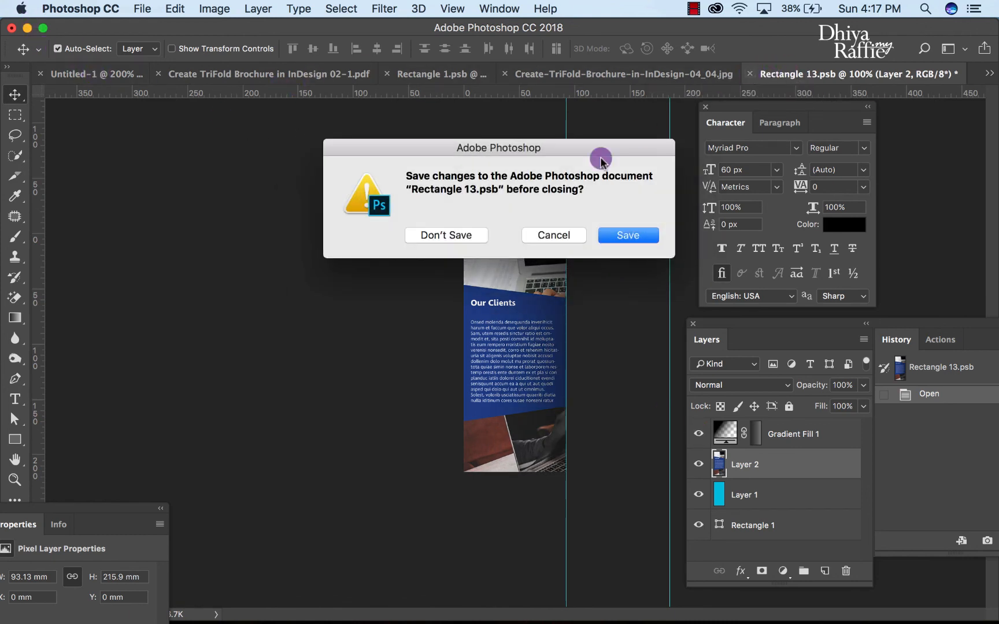
{"action": "left_click", "coordinate": [433, 238]}
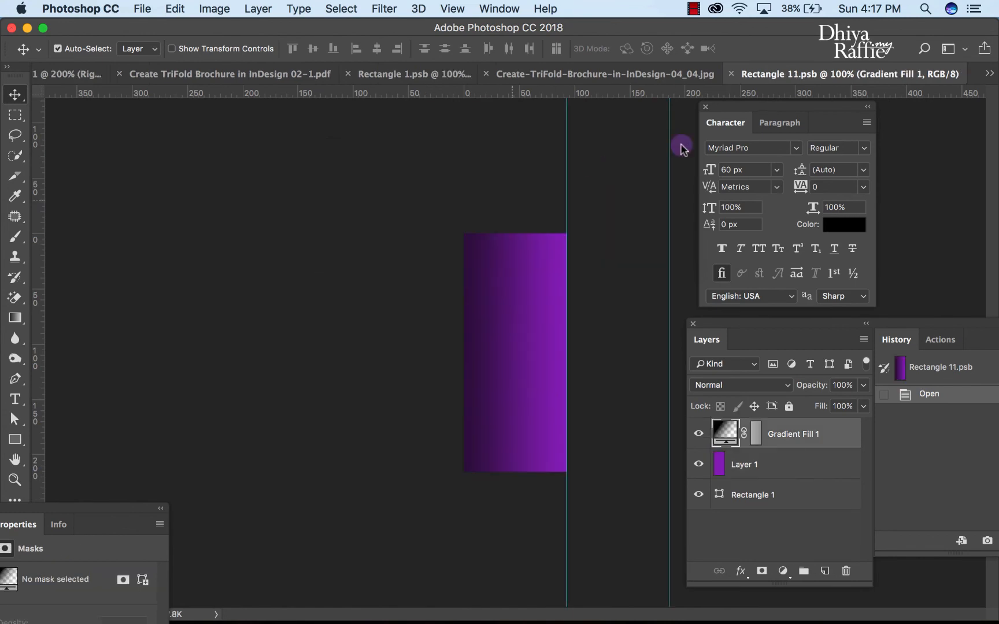
- Close Rectangle 11.psb, Rectangle 1.psb, the sliced brochure PDF without saving, and Create-TriFold-Brochure-in-InDesign-04_04.jpg, keeping both mockup documents open
{"action": "left_click", "coordinate": [732, 74]}
{"action": "left_click", "coordinate": [710, 78]}
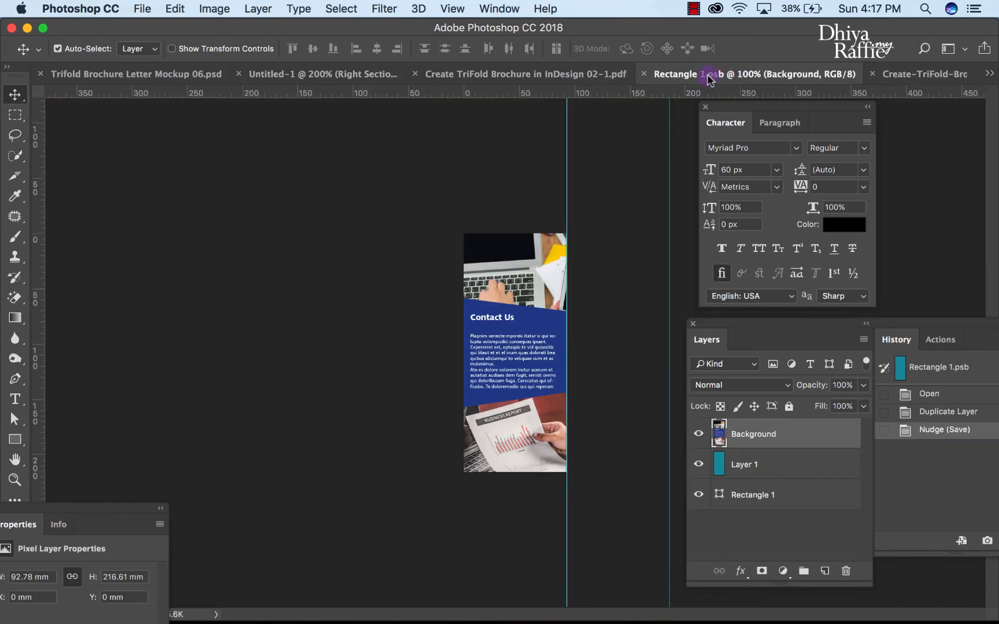
{"action": "left_click", "coordinate": [641, 74]}
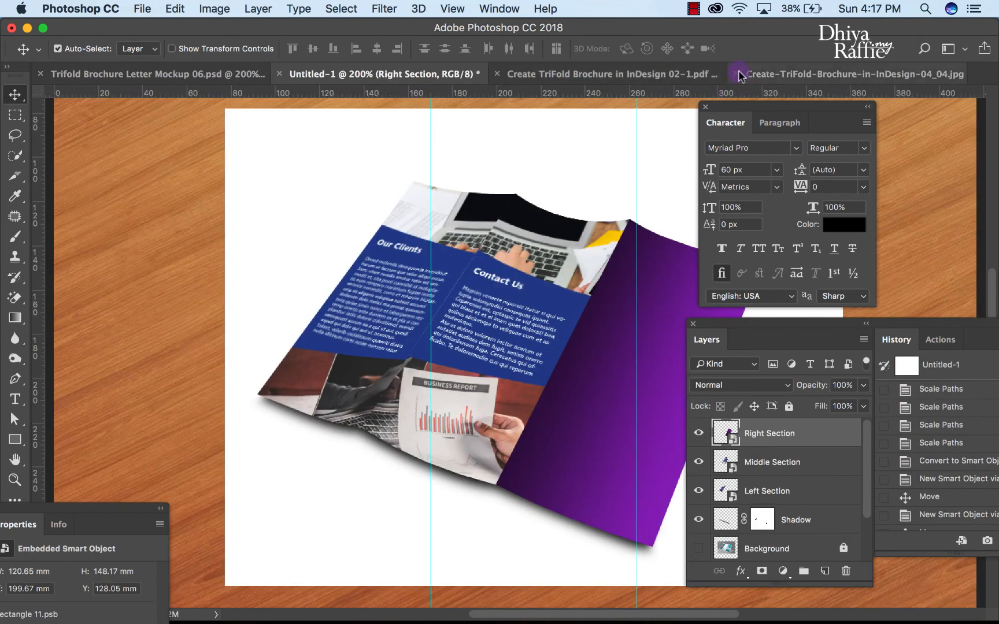
{"action": "left_click", "coordinate": [635, 74]}
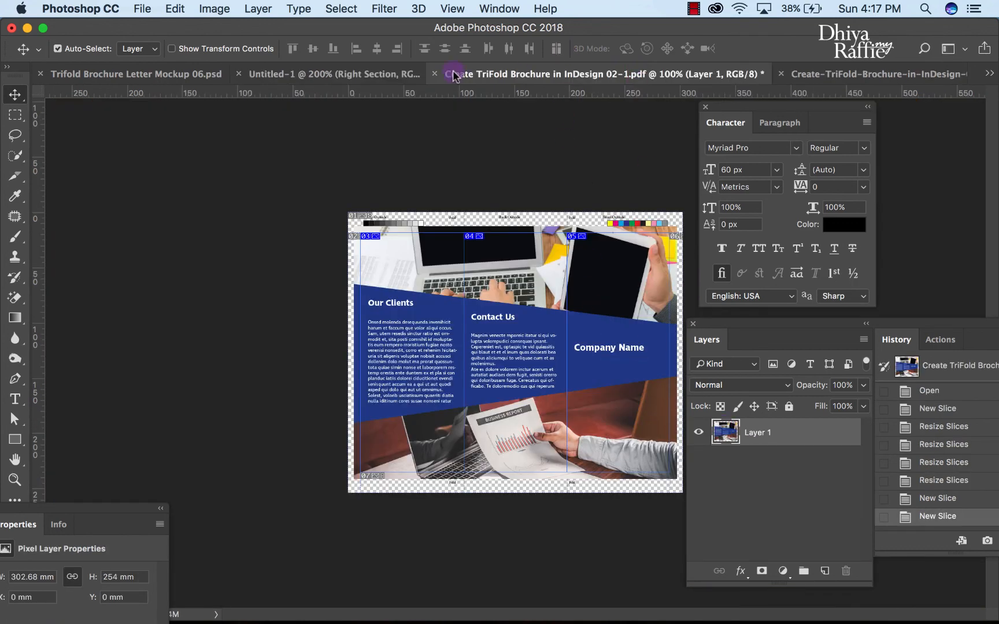
{"action": "left_click", "coordinate": [436, 74]}
{"action": "left_click", "coordinate": [451, 232]}
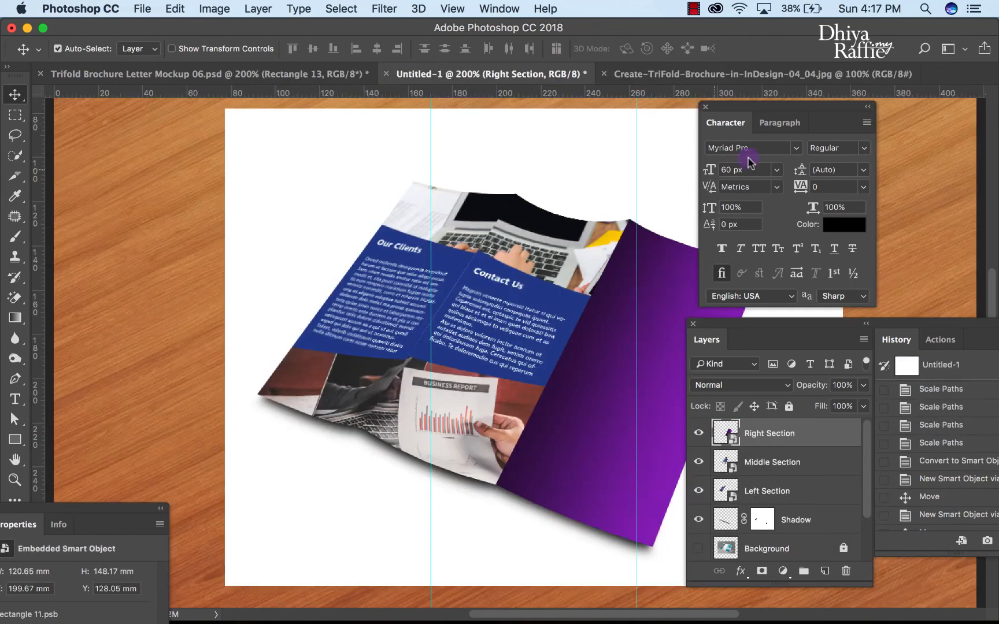
{"action": "left_click", "coordinate": [624, 78]}
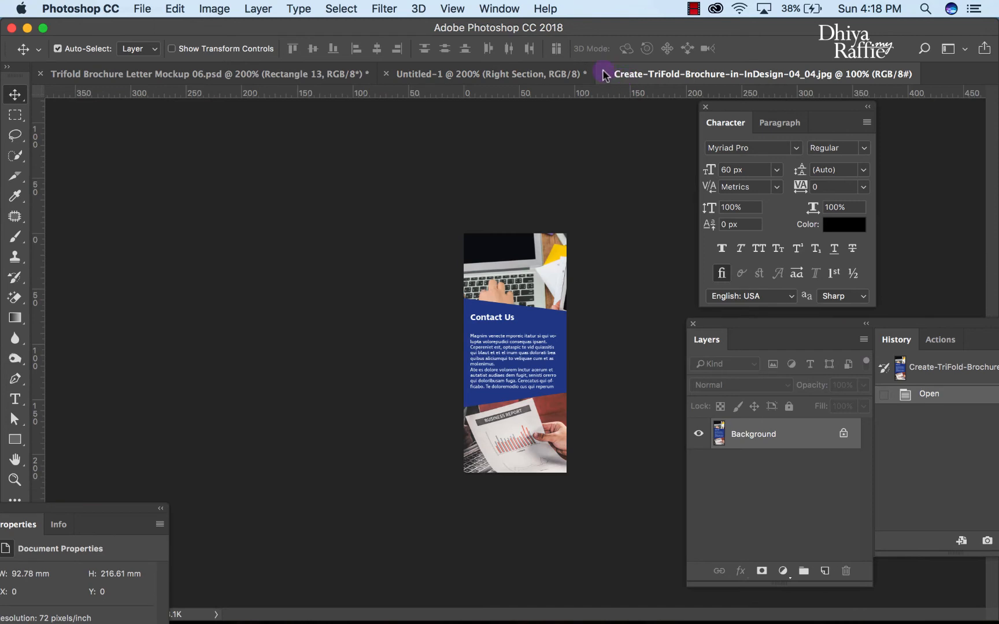
{"action": "left_click", "coordinate": [527, 78]}
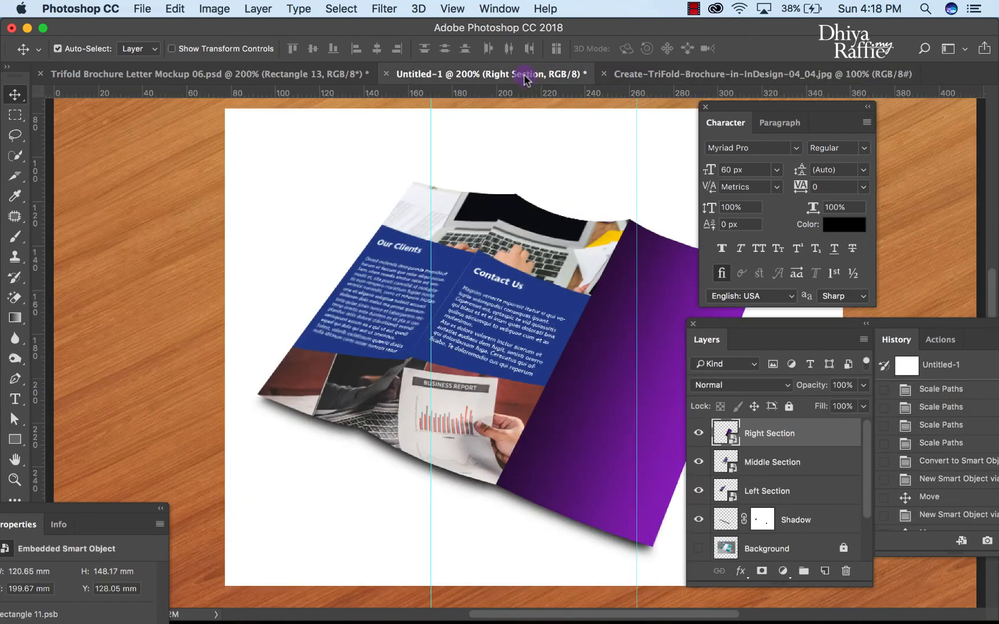
{"action": "left_click", "coordinate": [603, 74]}
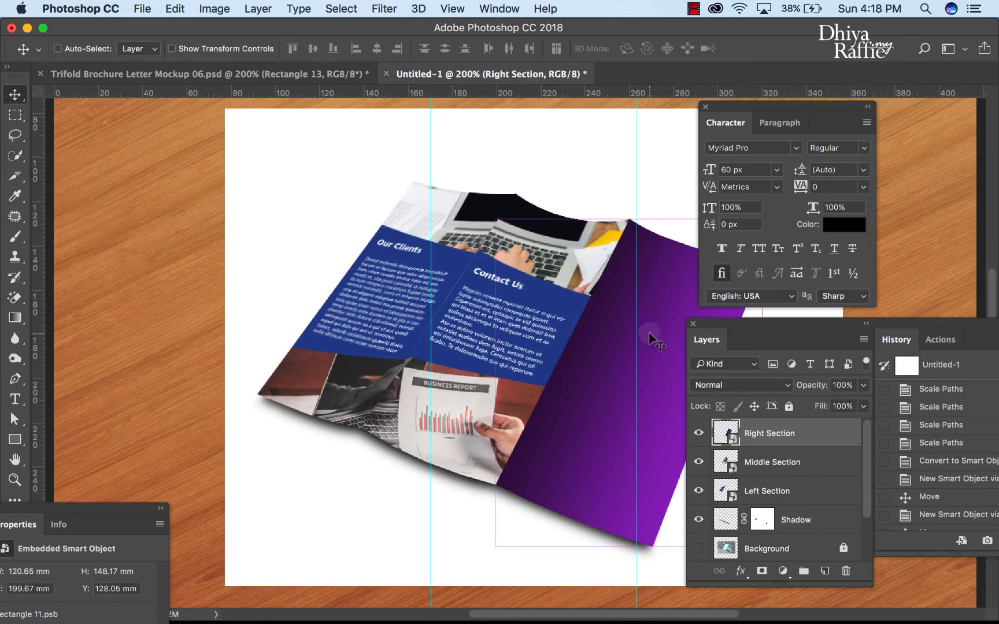
- Reopen the Right Section smart object's contents and open the panel image Create-TriFold-Brochure-in-InDesign-04_05.jpg from the images folder
{"action": "key", "text": "super+minus"}
{"action": "double_click", "coordinate": [720, 432]}
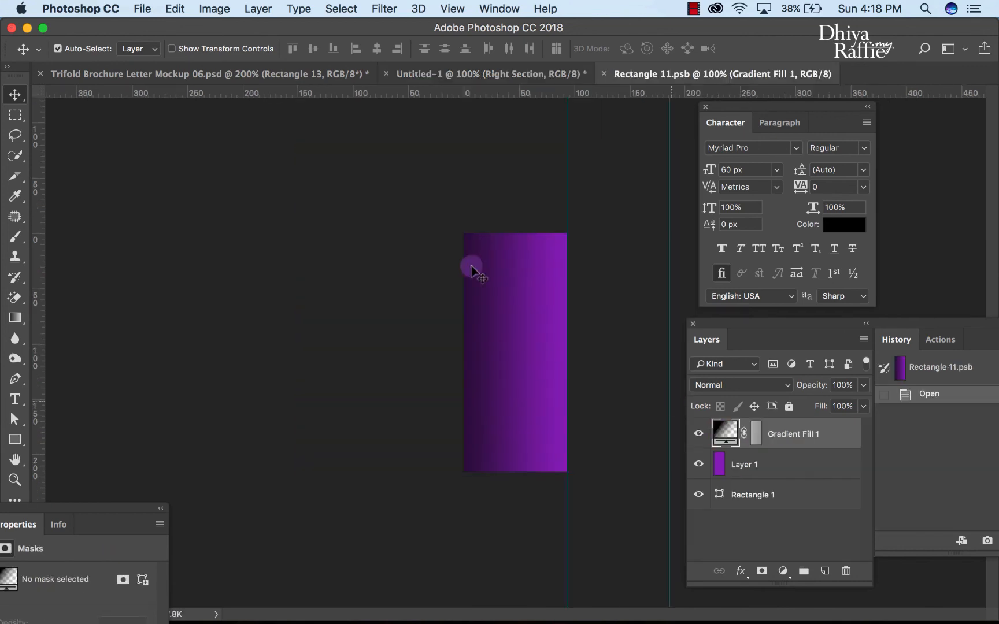
{"action": "left_click", "coordinate": [141, 9]}
{"action": "left_click", "coordinate": [156, 41]}
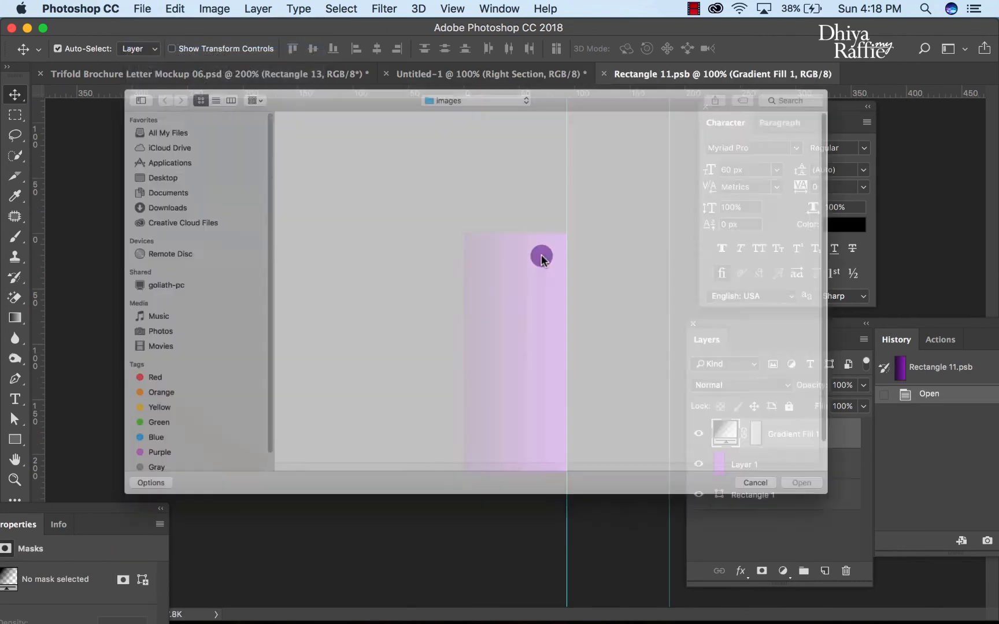
{"action": "left_click", "coordinate": [249, 182]}
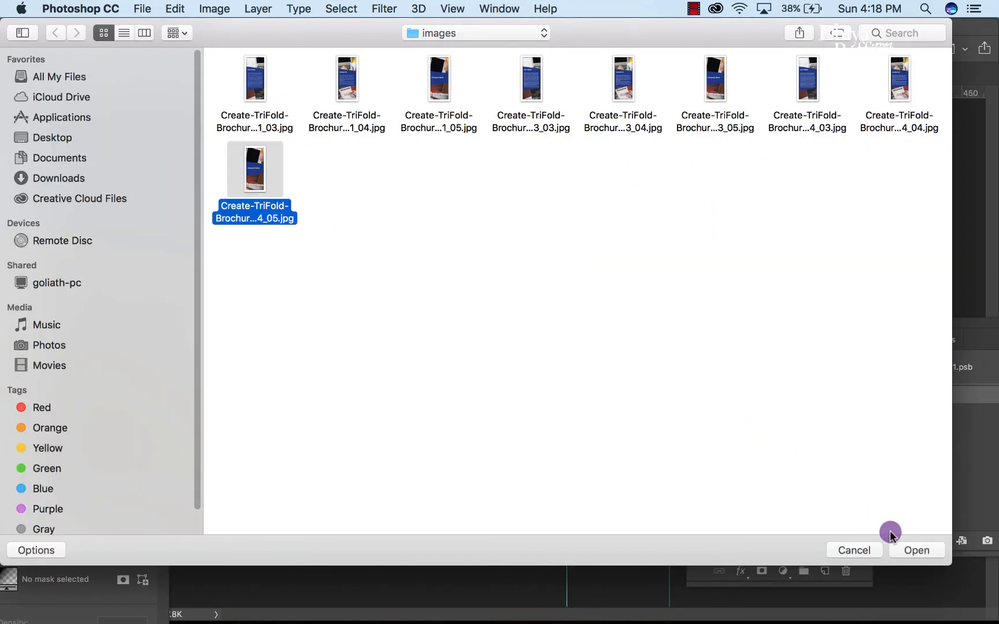
{"action": "left_click", "coordinate": [917, 551]}
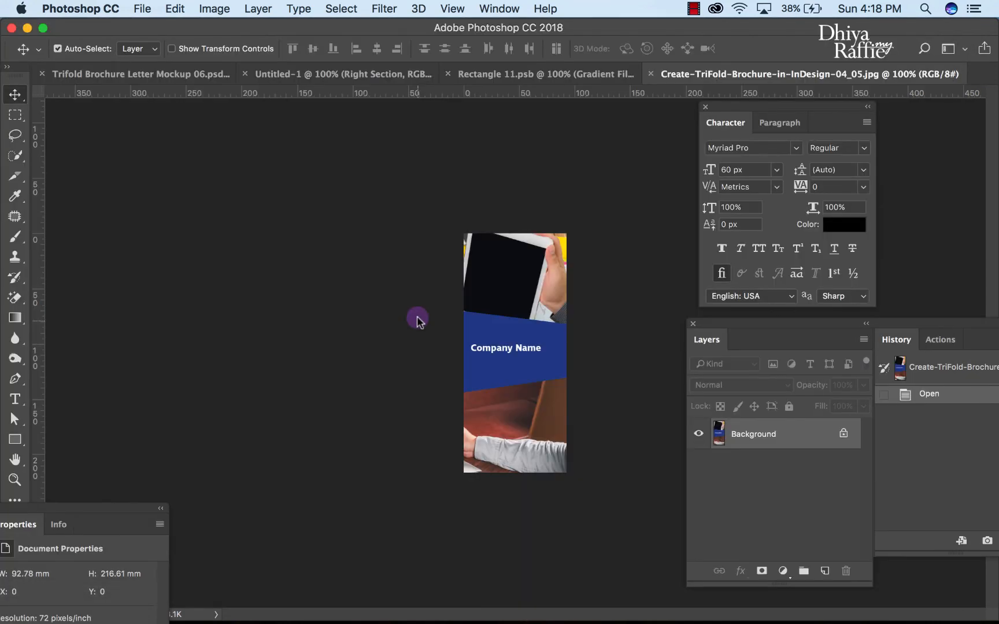
- Duplicate the Company Name panel's Background layer into the Rectangle 11.psb document
{"action": "right_click", "coordinate": [765, 437]}
{"action": "left_click", "coordinate": [790, 450]}
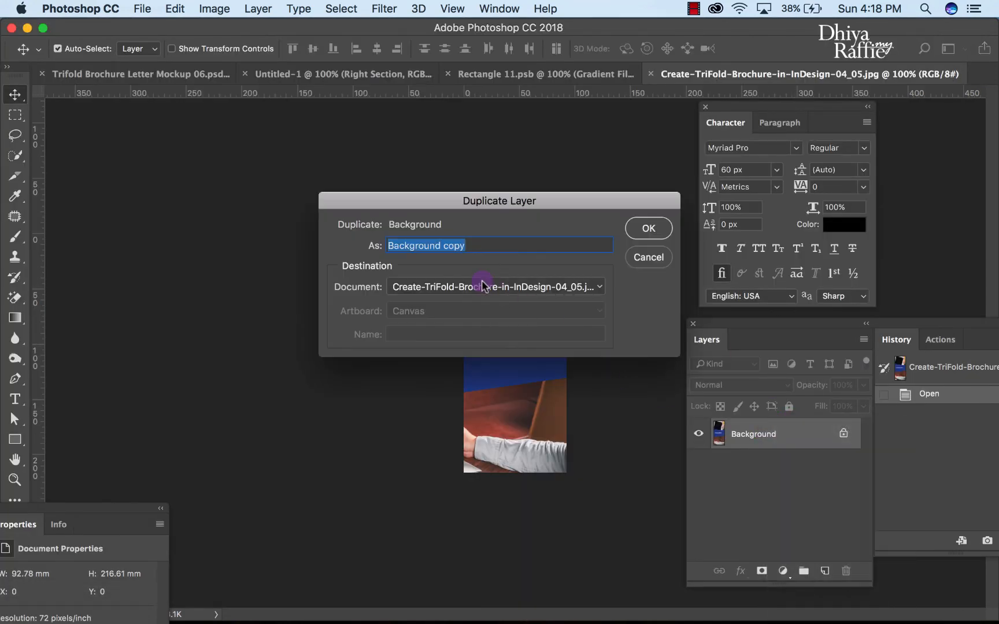
{"action": "left_click", "coordinate": [482, 285]}
{"action": "left_click", "coordinate": [490, 260]}
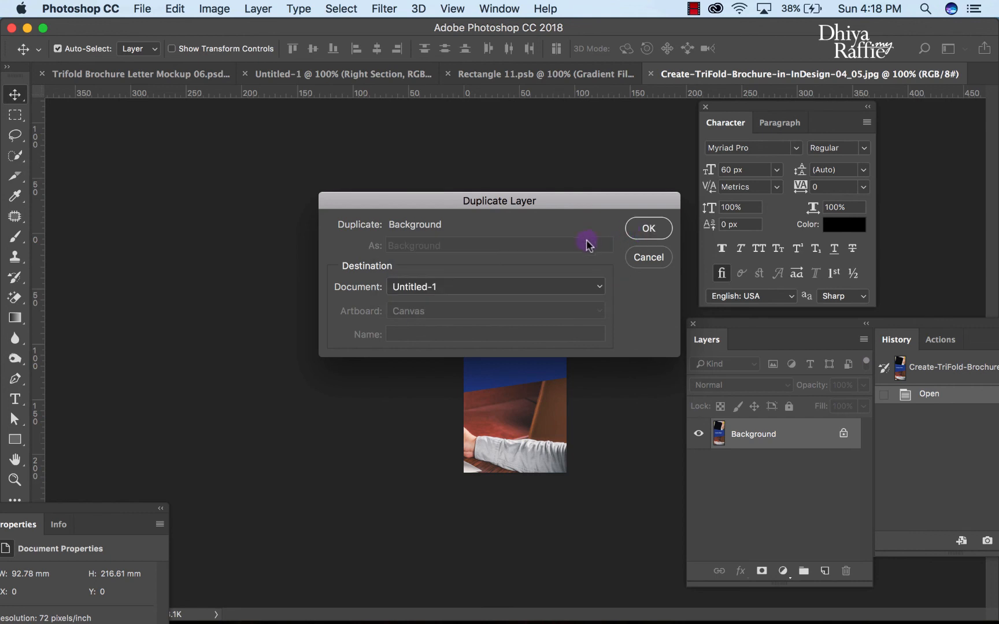
{"action": "left_click", "coordinate": [532, 294]}
{"action": "left_click", "coordinate": [513, 296]}
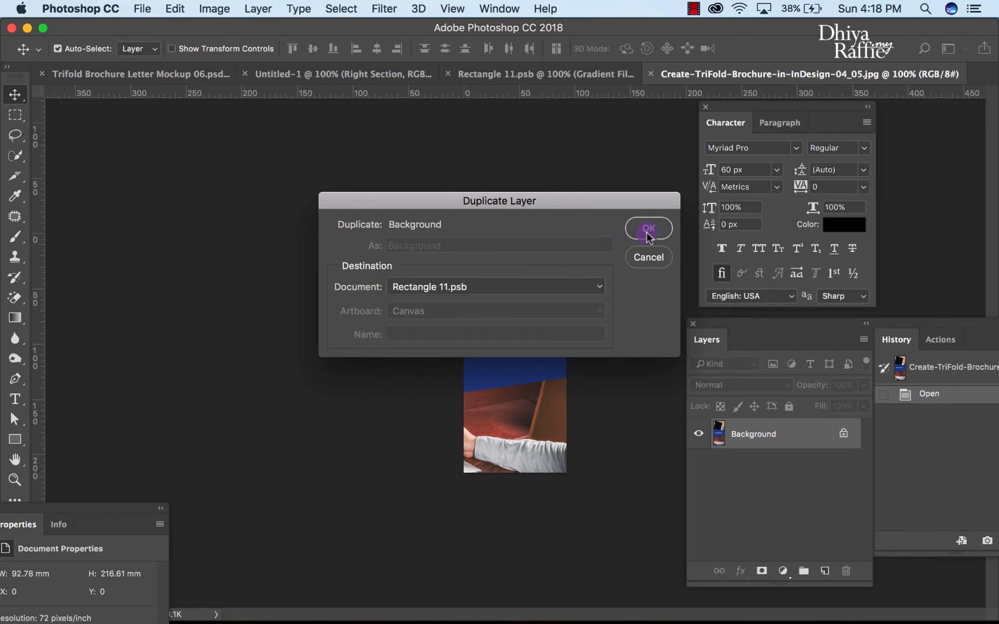
{"action": "left_click", "coordinate": [646, 227]}
- Move the Background layer below Gradient Fill 1 in Rectangle 11.psb, save it, and return to the Untitled-1 mockup
{"action": "left_click", "coordinate": [541, 75]}
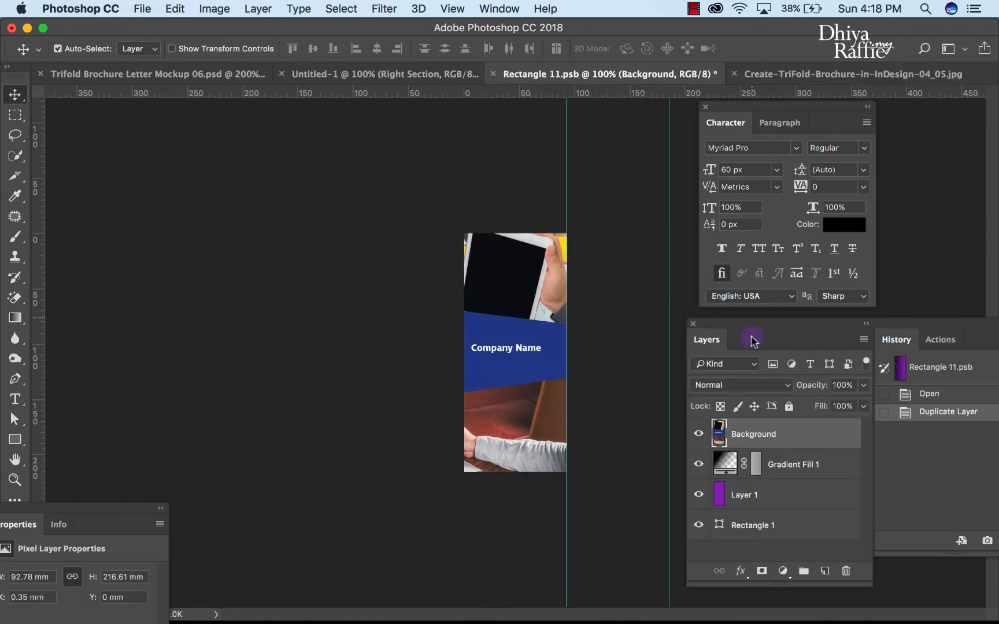
{"action": "left_click_drag", "start_coordinate": [753, 443], "coordinate": [751, 489]}
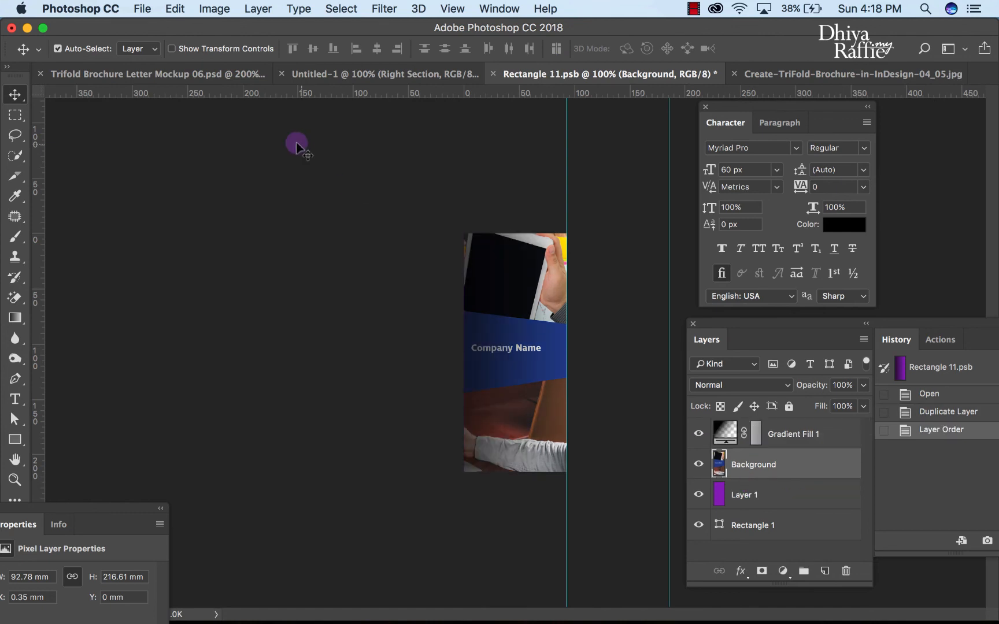
{"action": "left_click", "coordinate": [142, 12]}
{"action": "left_click", "coordinate": [155, 156]}
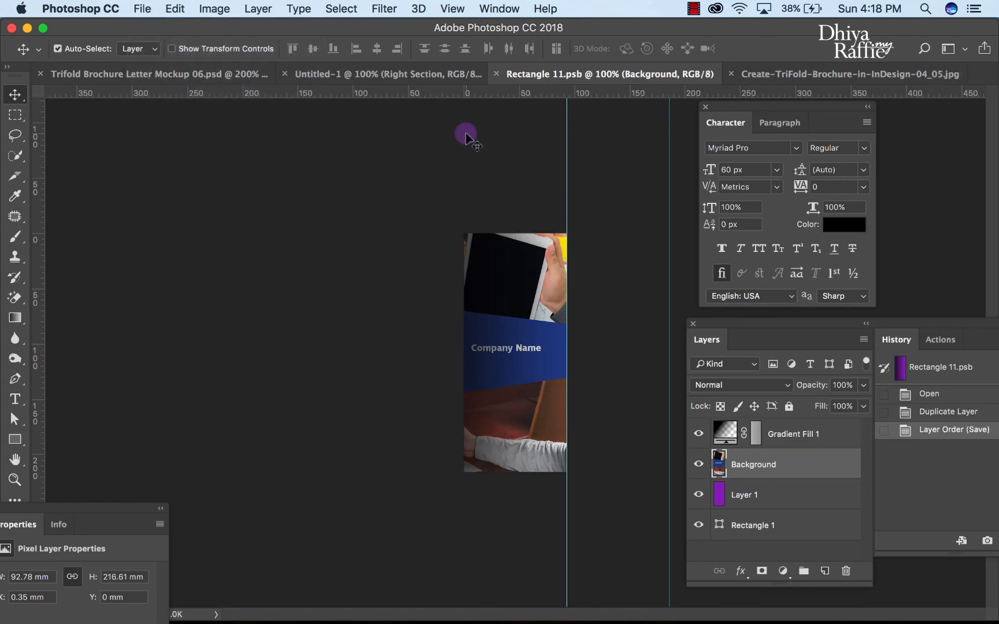
{"action": "left_click", "coordinate": [342, 74]}
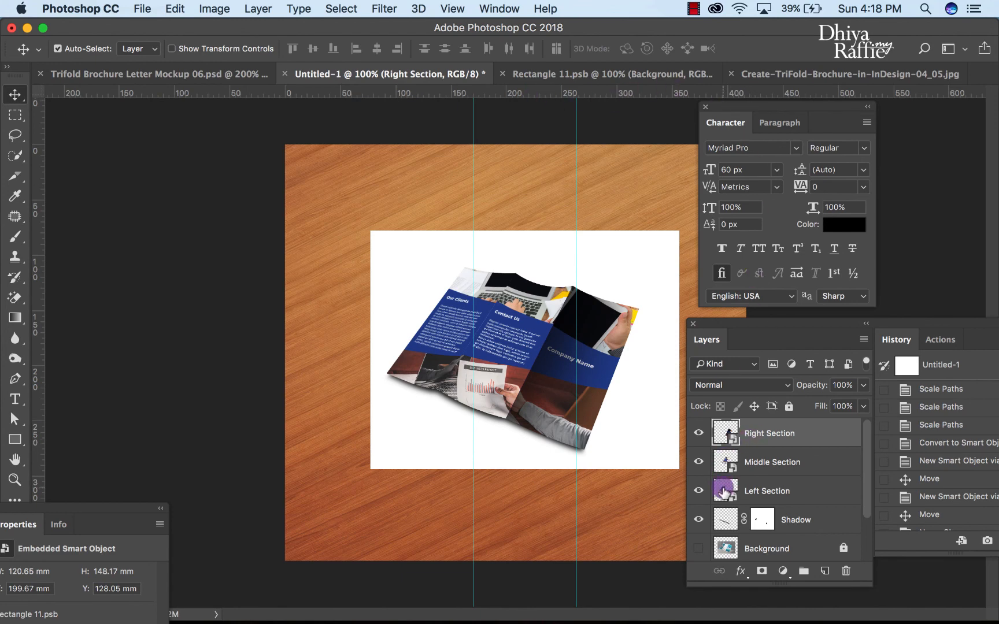
- Open the Left Section's contents, move the Background layer below Gradient Fill 1, save Rectangle 12.psb, and return to the mockup
{"action": "double_click", "coordinate": [725, 490]}
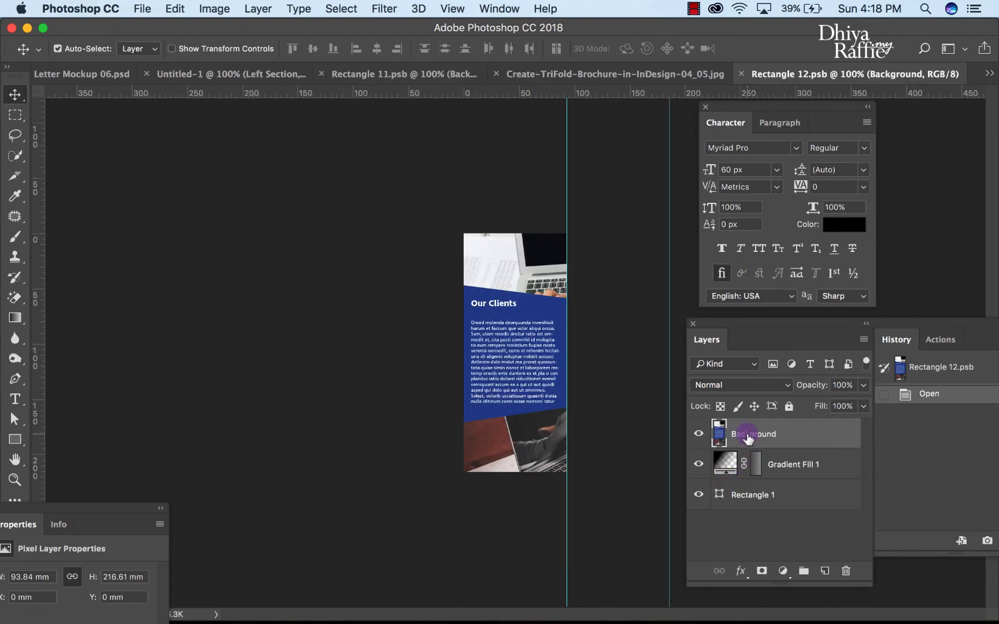
{"action": "left_click", "coordinate": [192, 74]}
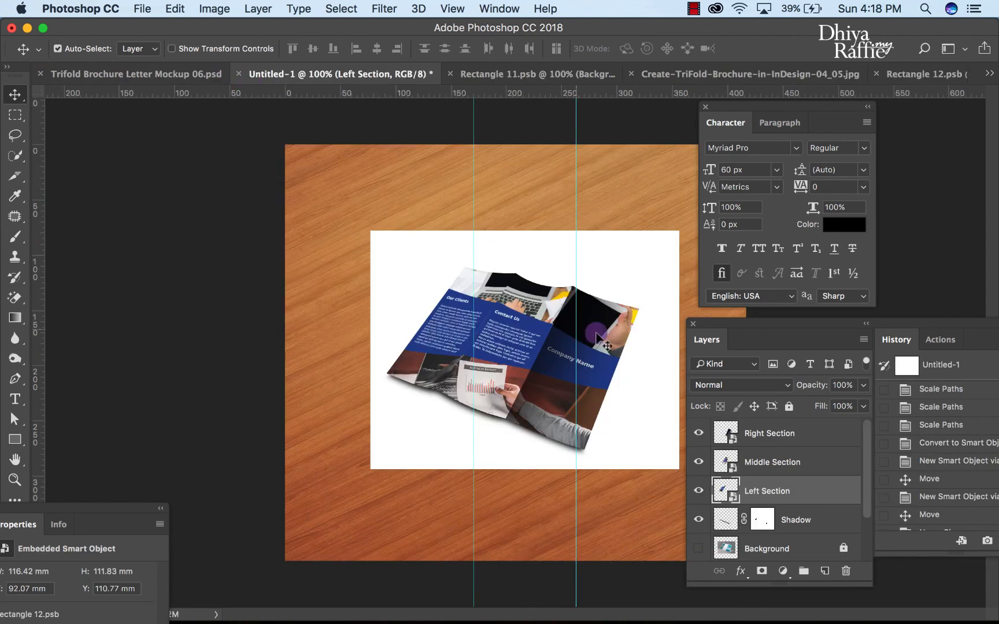
{"action": "left_click", "coordinate": [726, 490]}
{"action": "double_click", "coordinate": [726, 491]}
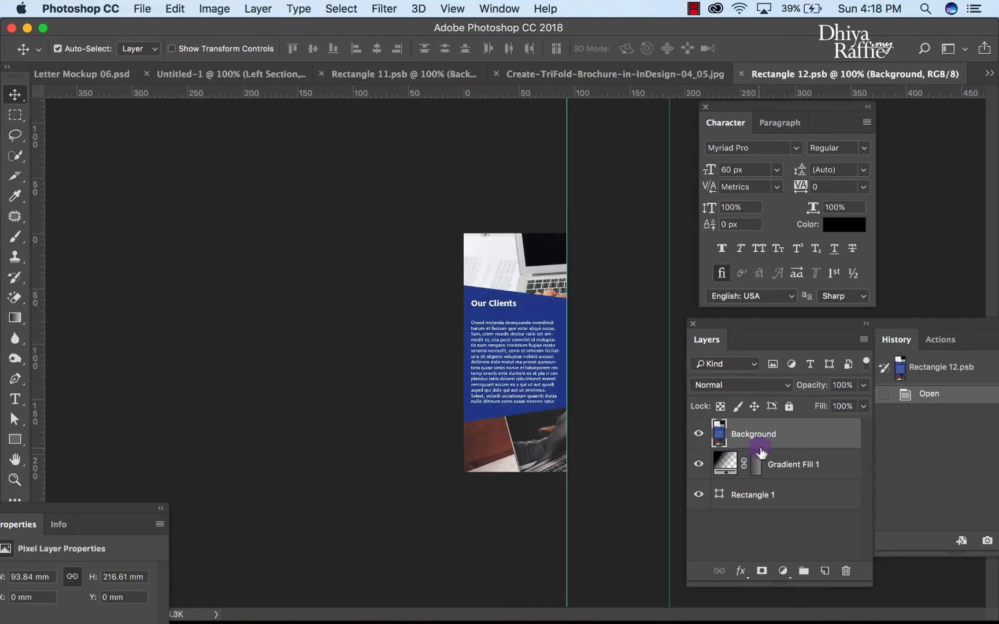
{"action": "left_click", "coordinate": [772, 443]}
{"action": "left_click_drag", "start_coordinate": [773, 438], "coordinate": [771, 470]}
{"action": "left_click", "coordinate": [139, 9]}
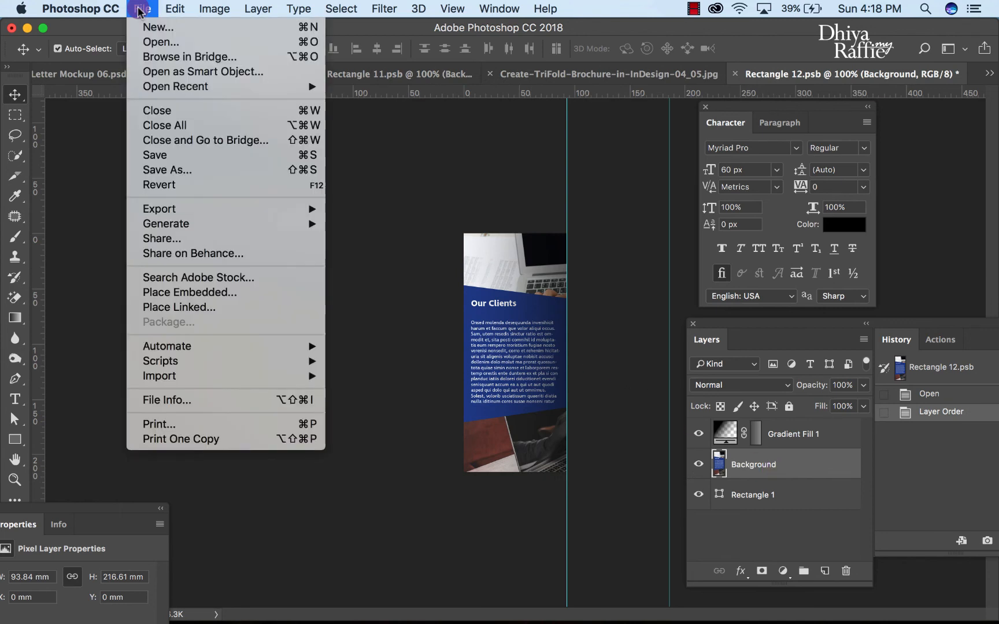
{"action": "left_click", "coordinate": [187, 155]}
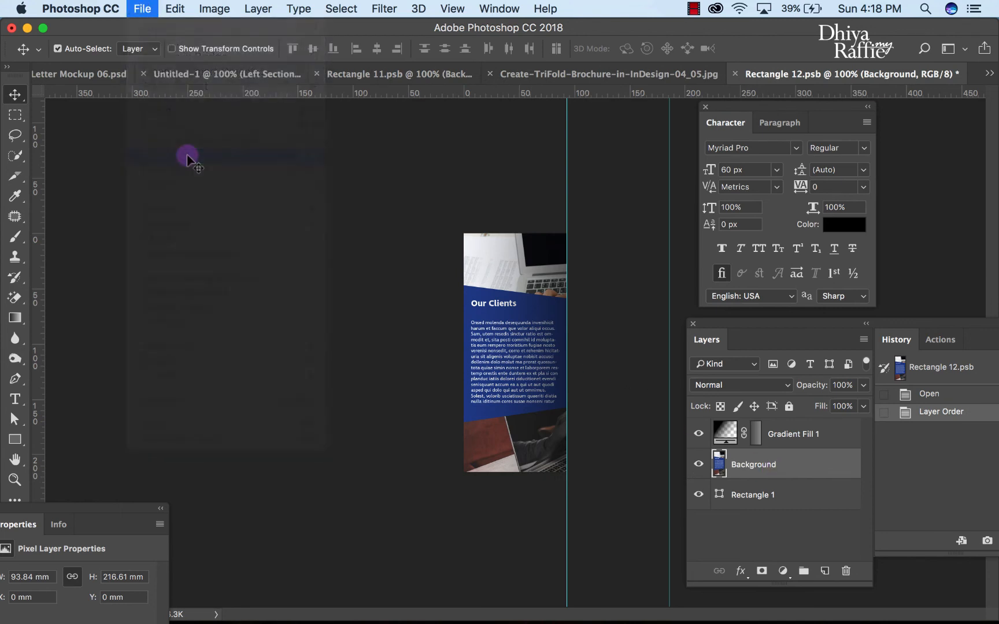
{"action": "left_click", "coordinate": [179, 74]}
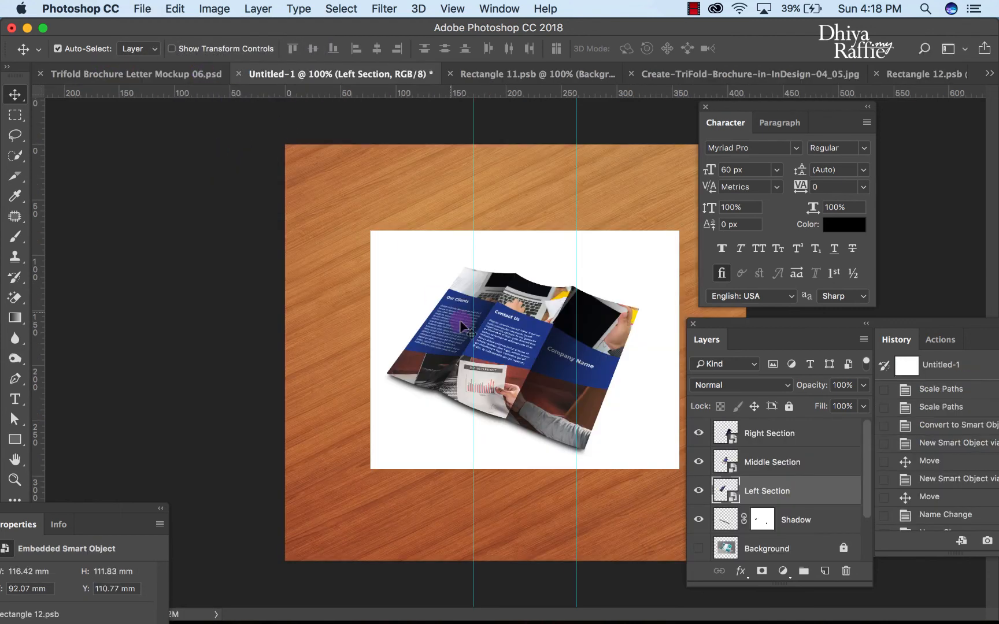
- Examine the three brochure panels and their fold edges at up to 300%, toggling the Left Section's visibility off and on
{"action": "key", "text": "super+plus"}
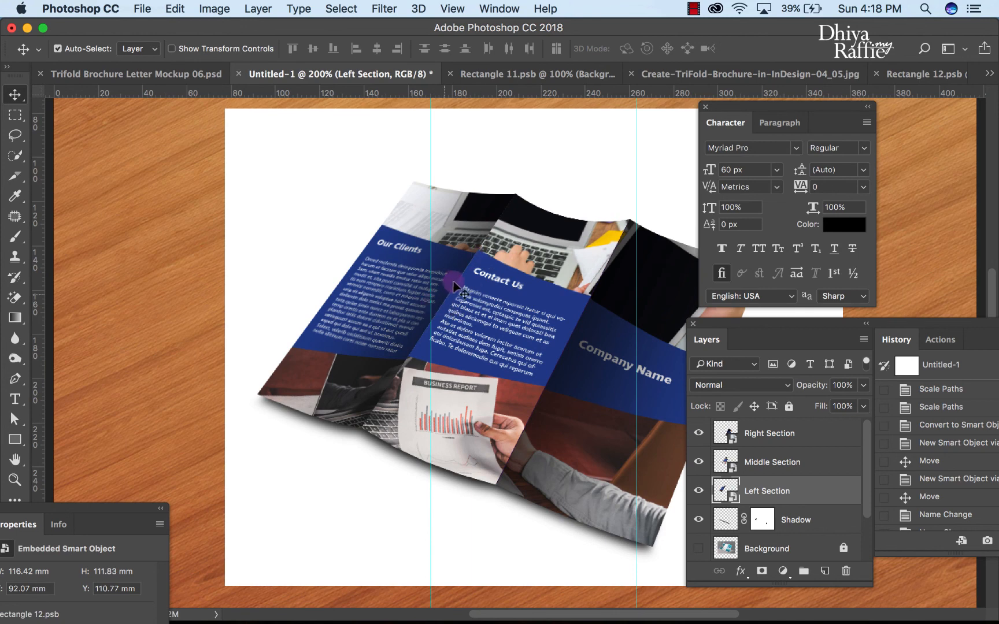
{"action": "key", "text": "super"}
{"action": "key", "text": "super+equal"}
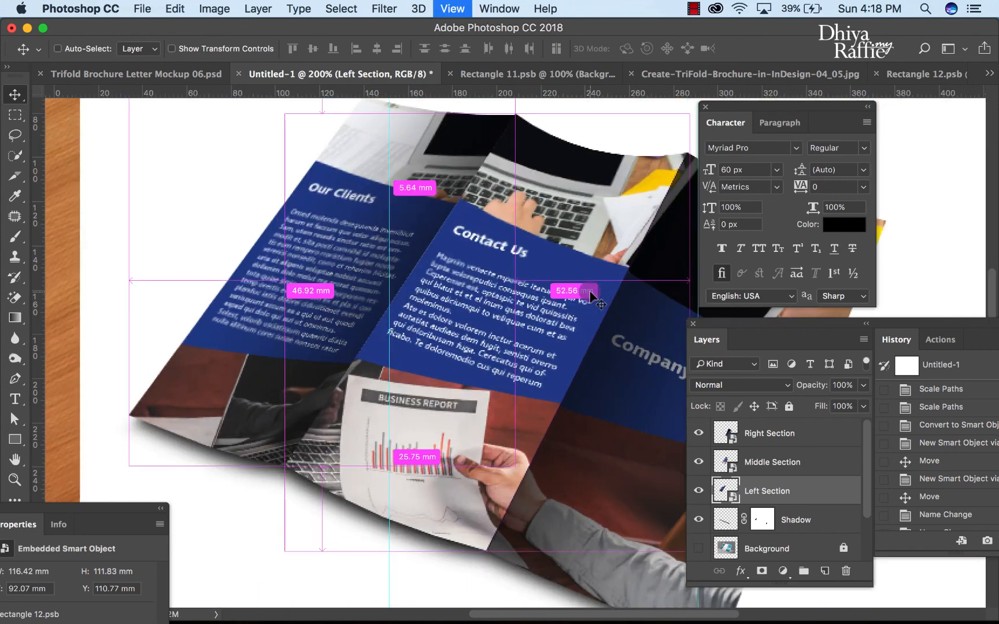
{"action": "key", "text": "super+minus"}
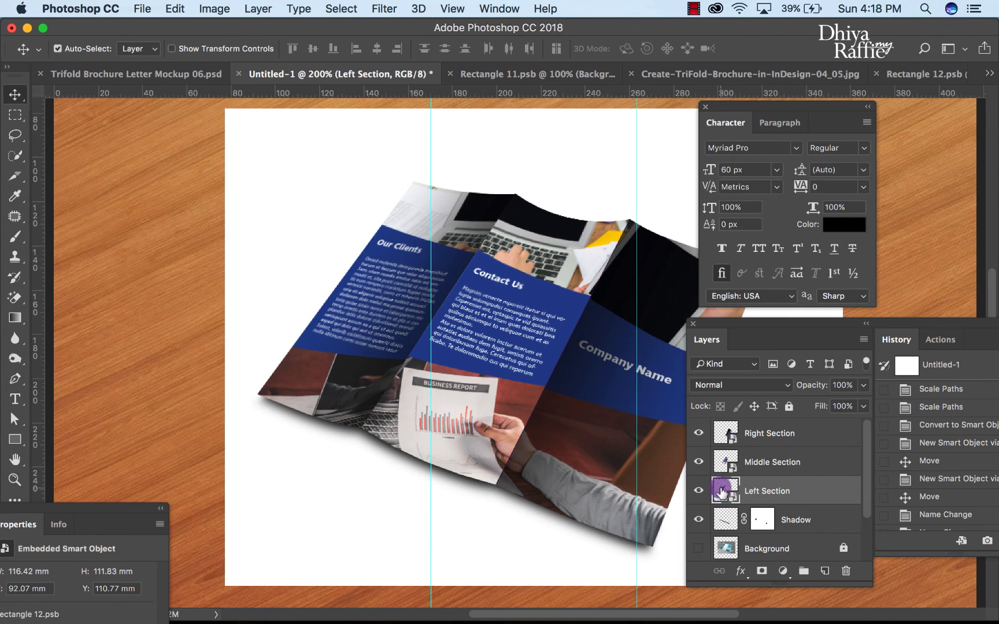
{"action": "key", "text": "super+equal"}
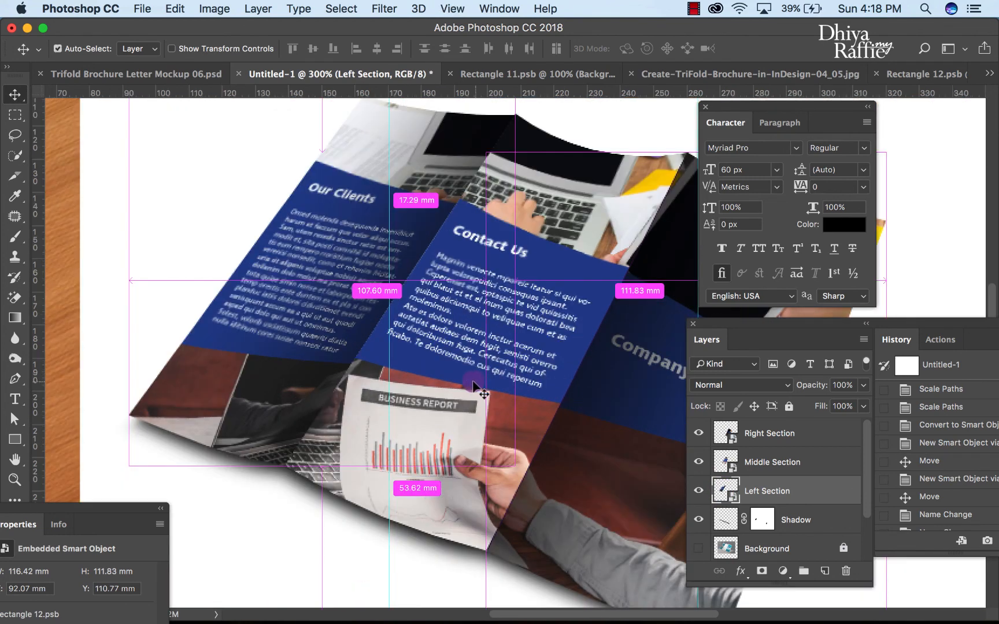
{"action": "scroll", "coordinate": [421, 267], "scroll_direction": "right", "scroll_amount": 3}
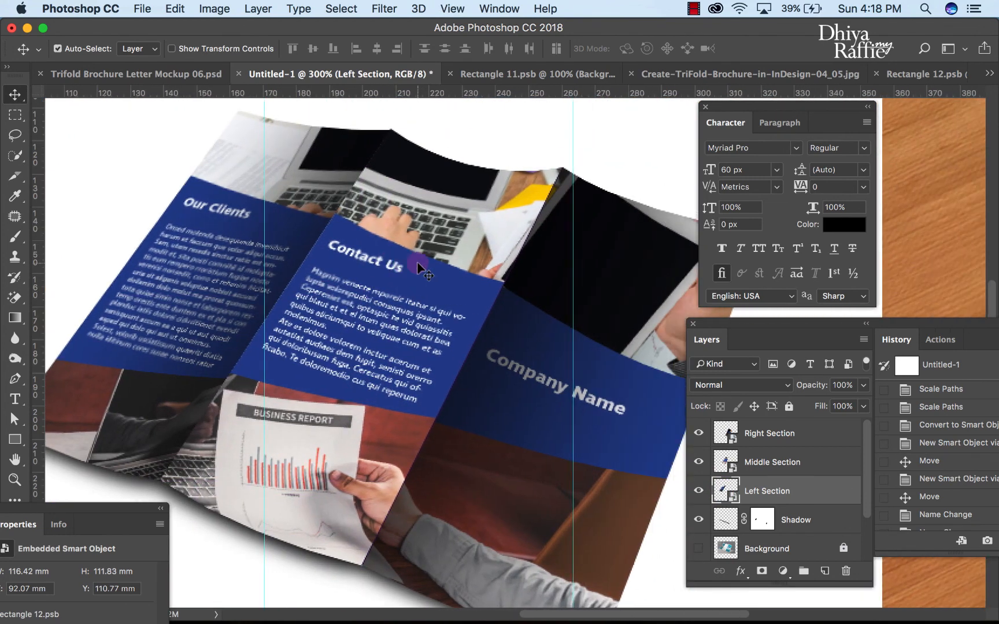
{"action": "scroll", "coordinate": [288, 205], "scroll_direction": "left", "scroll_amount": 2}
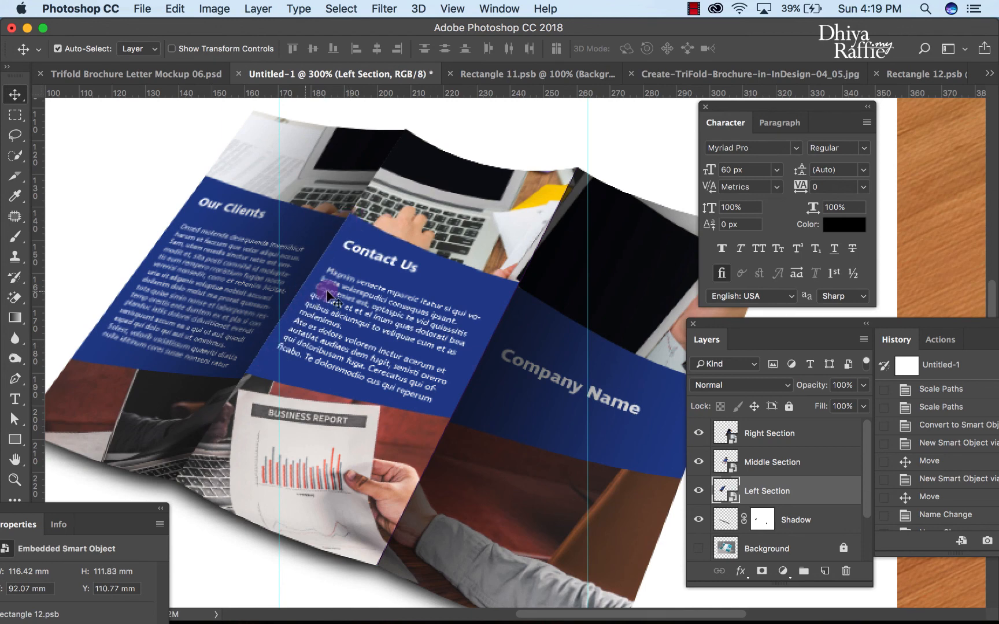
{"action": "left_click", "coordinate": [699, 491]}
{"action": "left_click", "coordinate": [698, 491]}
- Distort the Left Section by shifting its lower fold-side corner slightly up toward the Middle Section, then select the Middle Section layer
{"action": "left_click", "coordinate": [175, 8]}
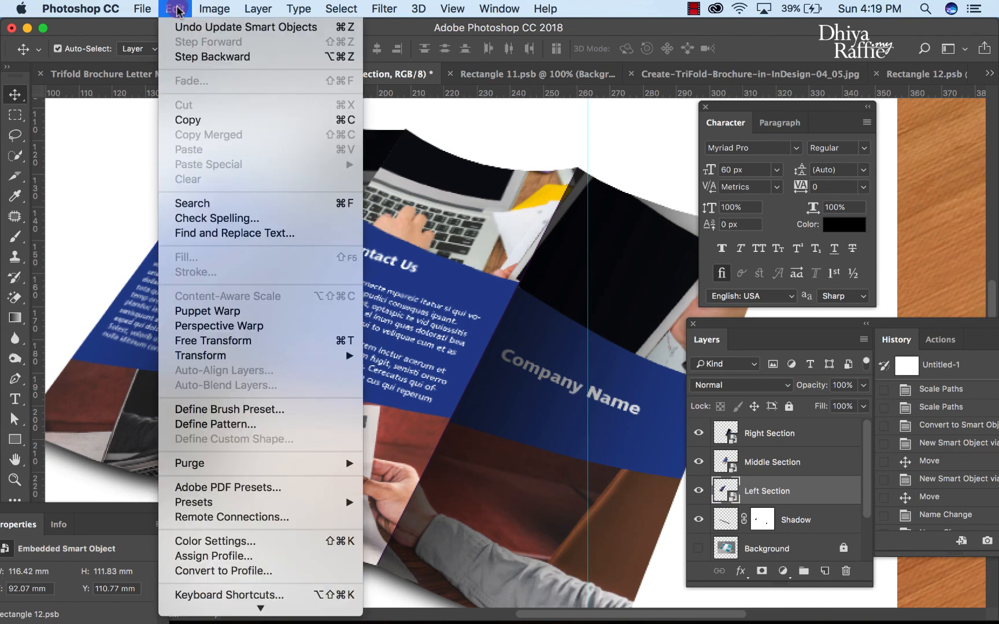
{"action": "left_click", "coordinate": [214, 342]}
{"action": "right_click", "coordinate": [318, 296]}
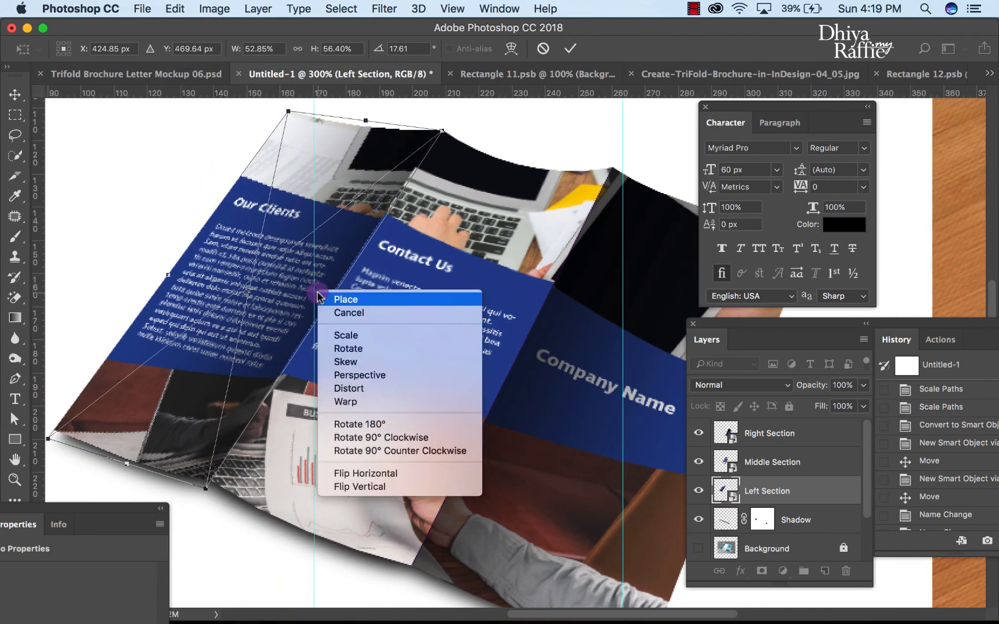
{"action": "left_click", "coordinate": [348, 388]}
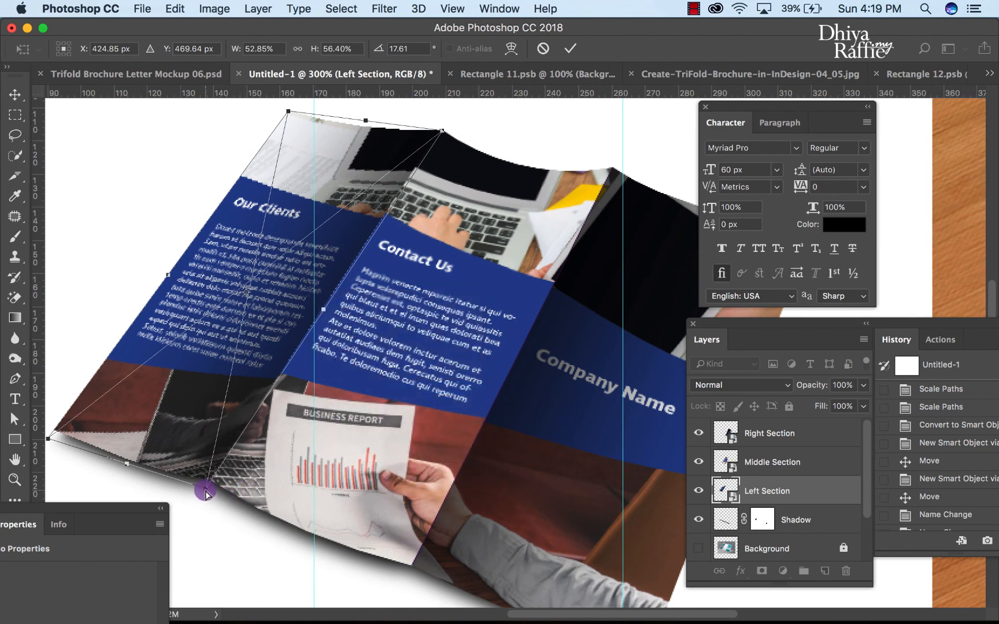
{"action": "left_click_drag", "start_coordinate": [205, 494], "coordinate": [210, 487]}
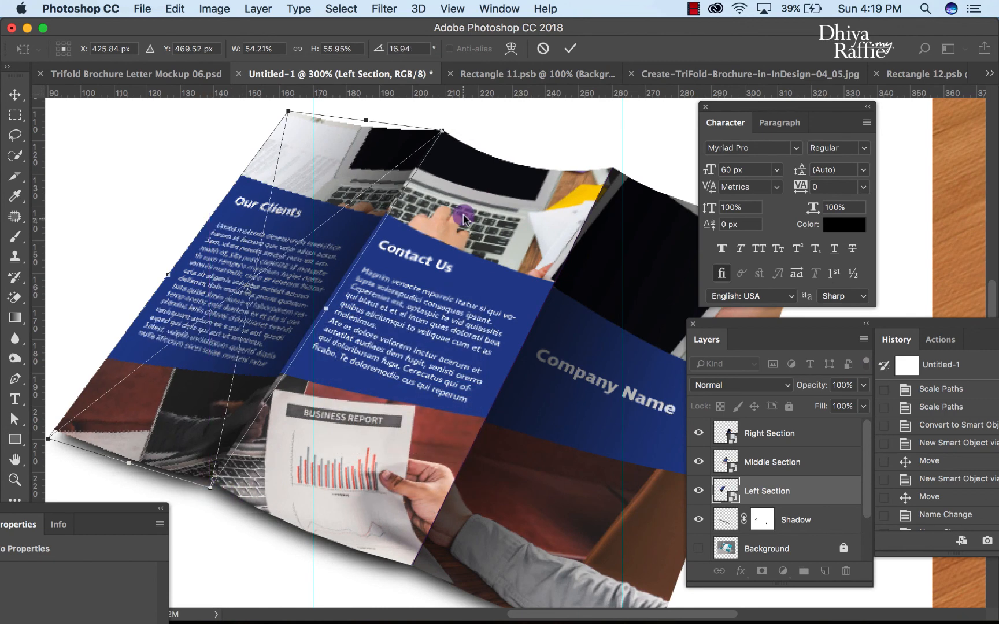
{"action": "left_click", "coordinate": [569, 49]}
{"action": "left_click", "coordinate": [766, 464]}
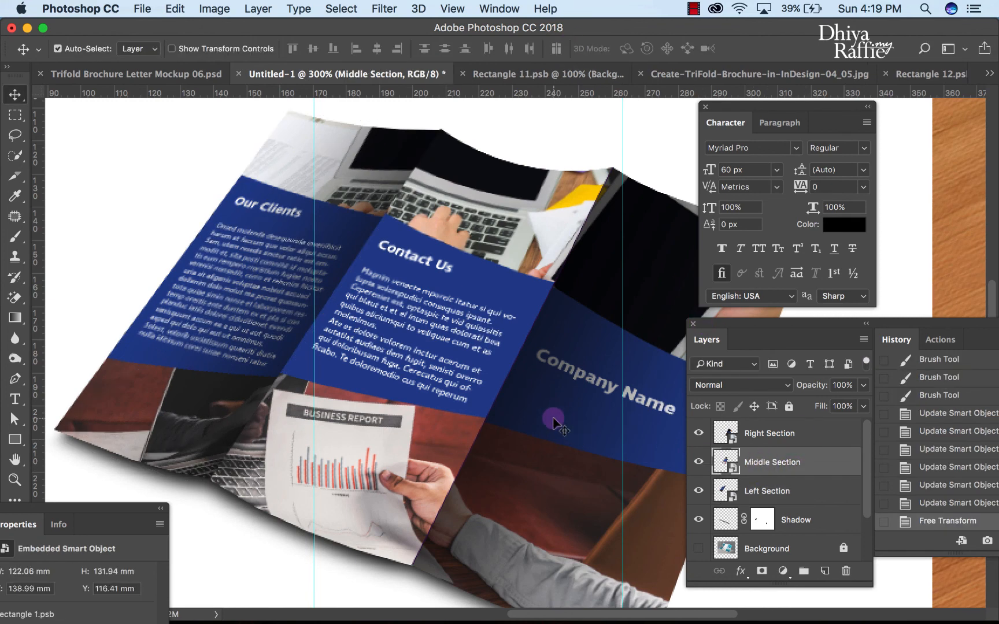
- Warp the Middle Section slightly so its fold-side edge meets the Left Section, and apply the transform
{"action": "left_click", "coordinate": [175, 8]}
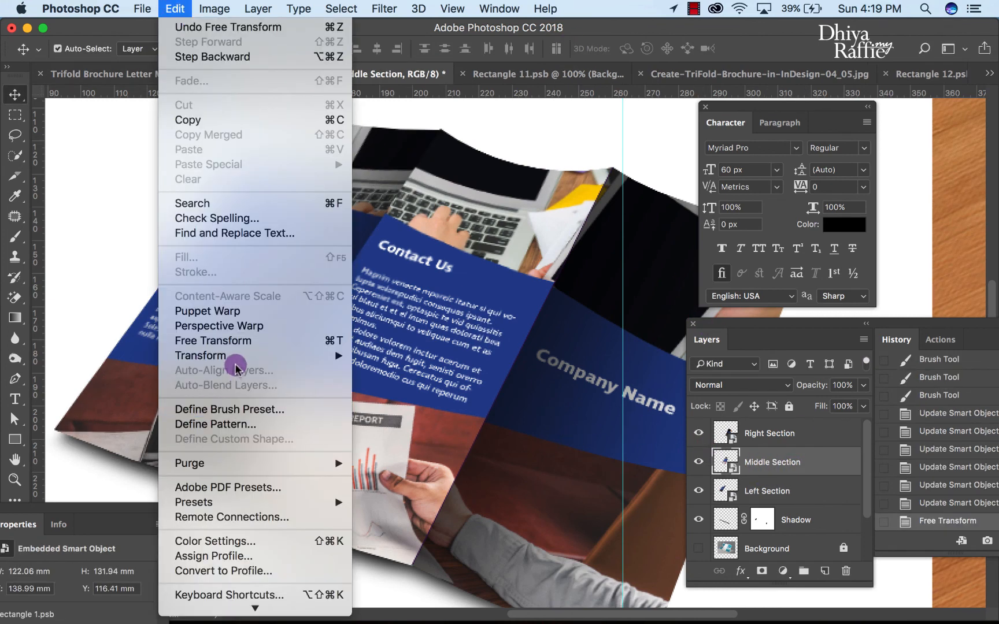
{"action": "left_click", "coordinate": [250, 345]}
{"action": "right_click", "coordinate": [426, 298]}
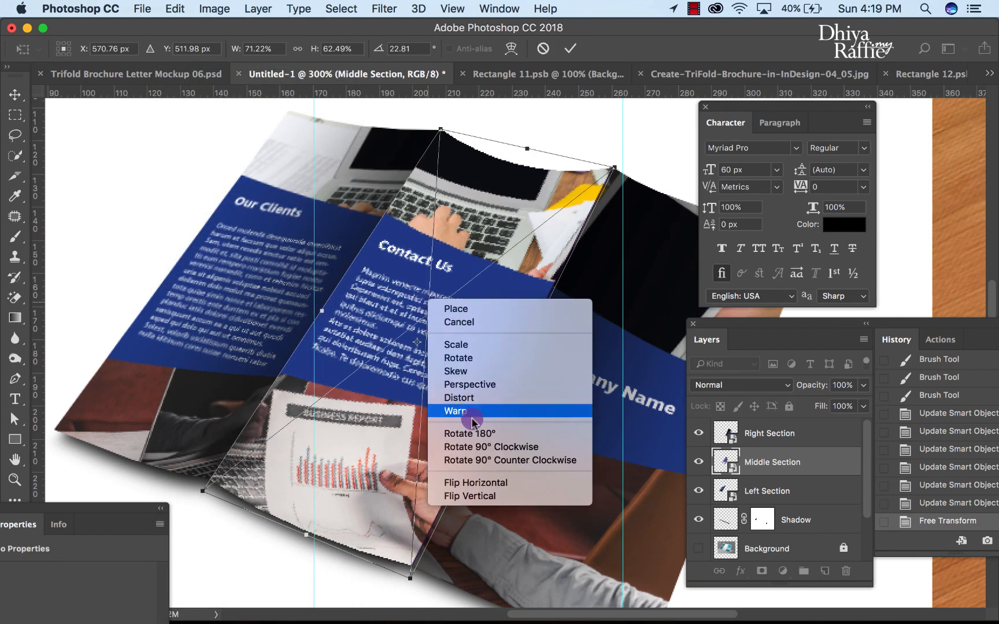
{"action": "left_click", "coordinate": [399, 250]}
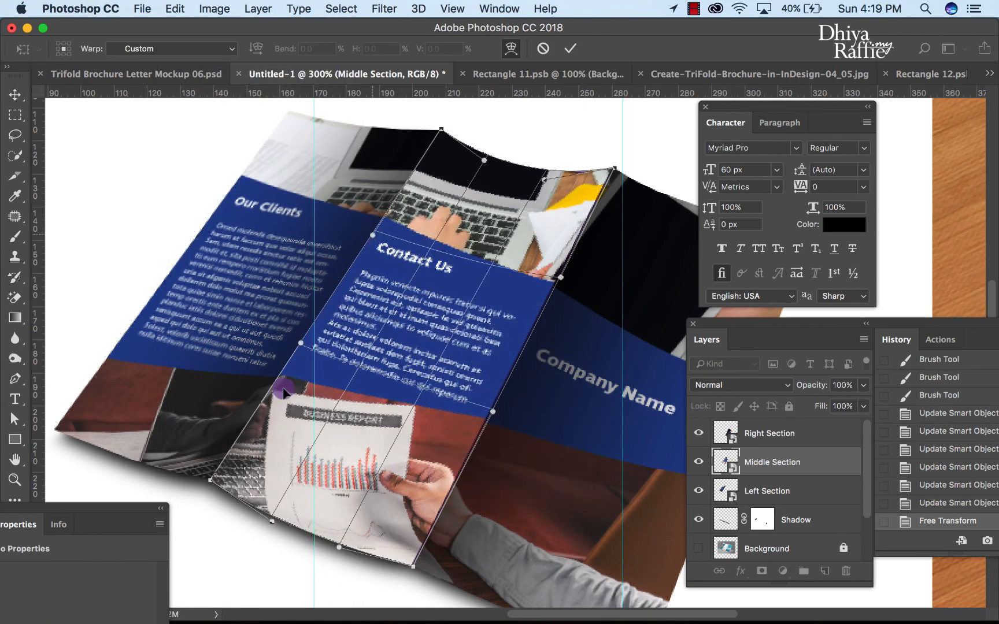
{"action": "left_click", "coordinate": [300, 348]}
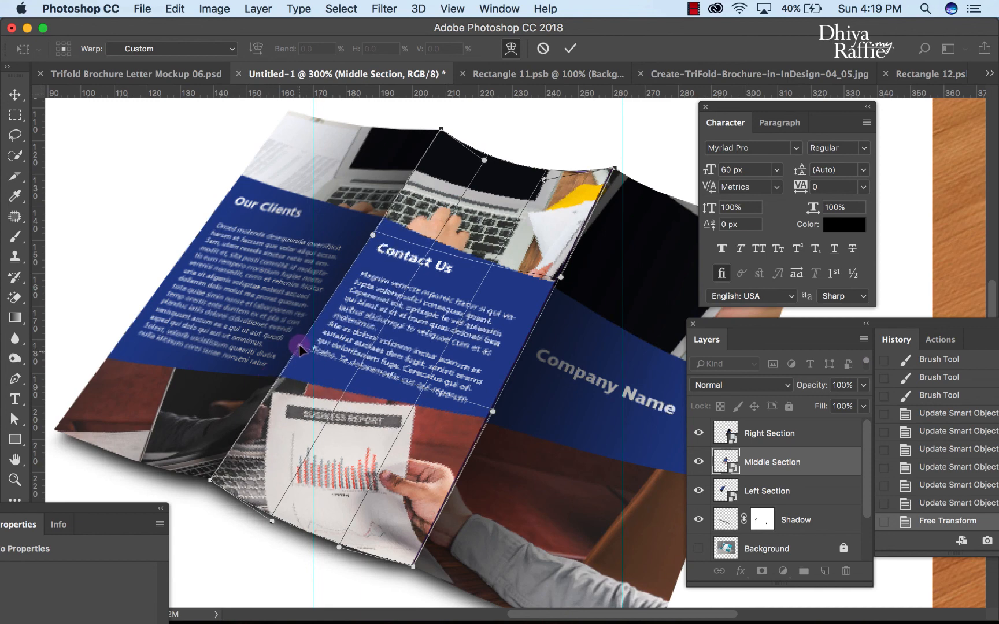
{"action": "left_click", "coordinate": [570, 49]}
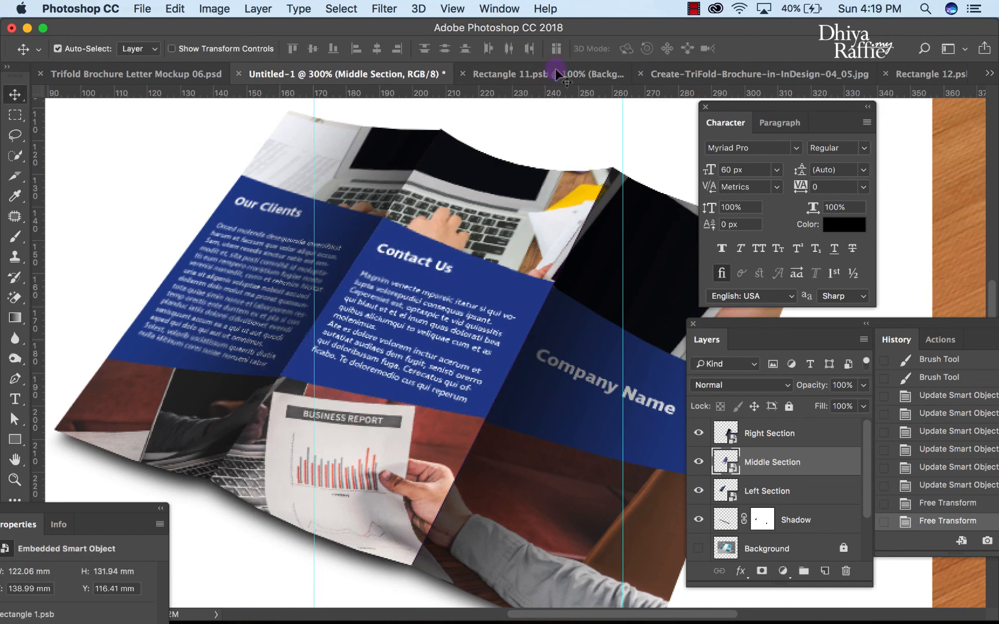
- Warp the Right Section by nudging both handles along its fold-side edge slightly to line up with the Middle Section, and apply it
{"action": "left_click", "coordinate": [753, 427]}
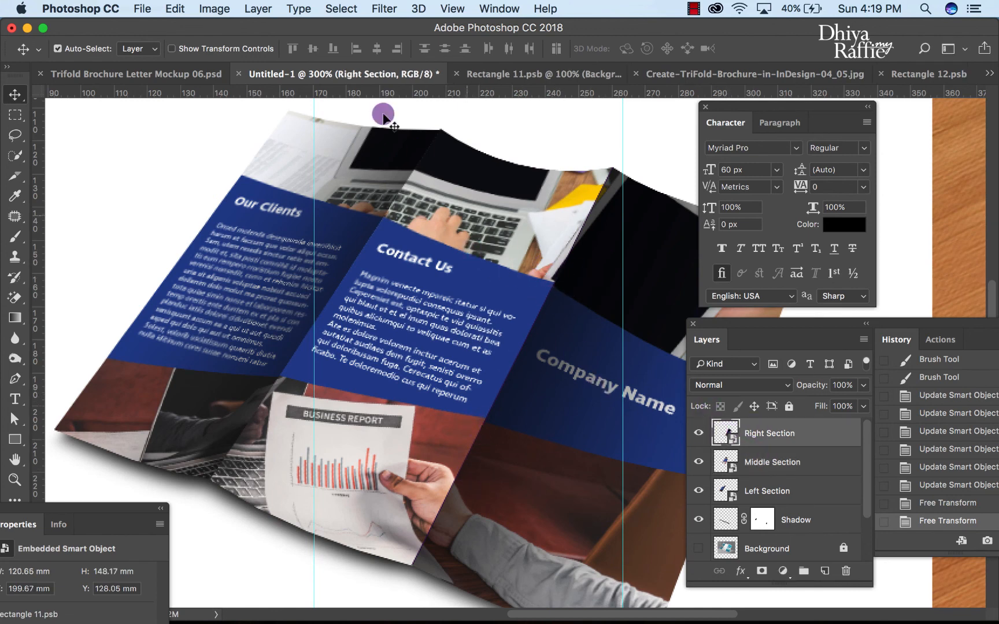
{"action": "left_click", "coordinate": [175, 8]}
{"action": "left_click", "coordinate": [207, 338]}
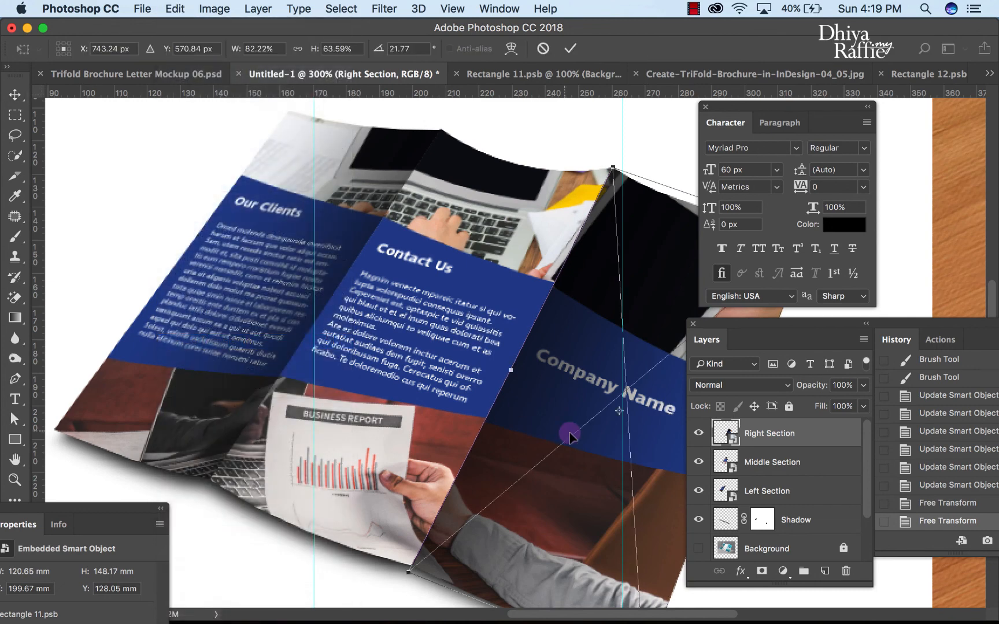
{"action": "right_click", "coordinate": [624, 444]}
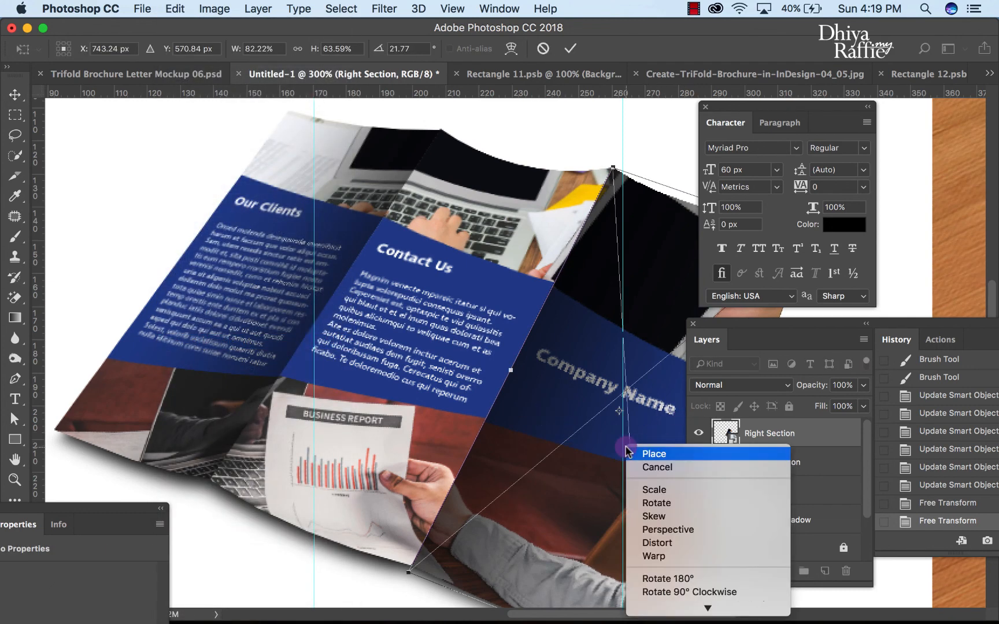
{"action": "left_click", "coordinate": [655, 556]}
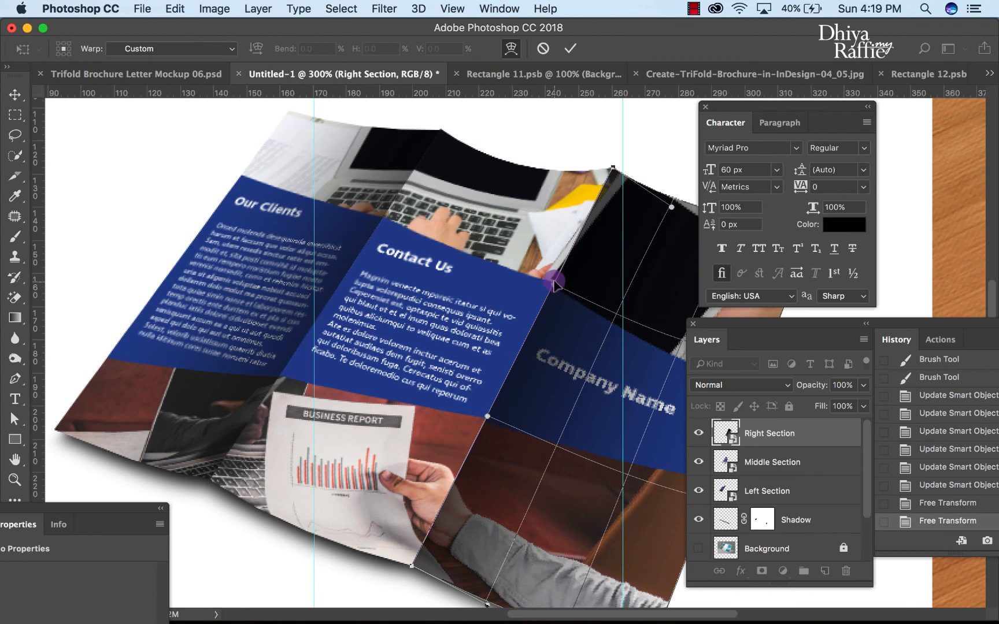
{"action": "left_click_drag", "start_coordinate": [554, 282], "coordinate": [555, 281]}
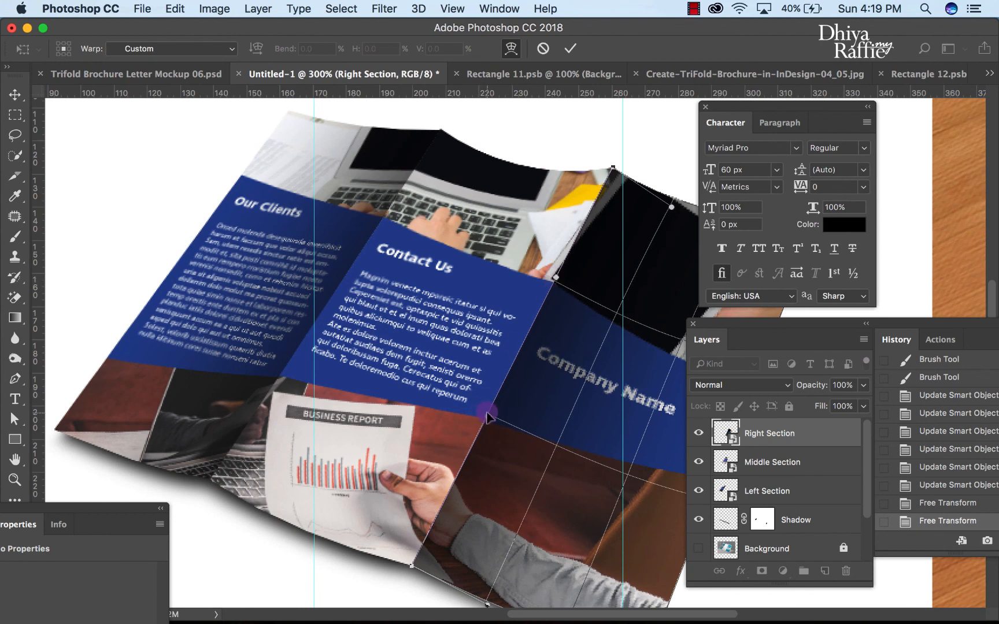
{"action": "left_click_drag", "start_coordinate": [488, 414], "coordinate": [487, 412]}
{"action": "left_click", "coordinate": [570, 48]}
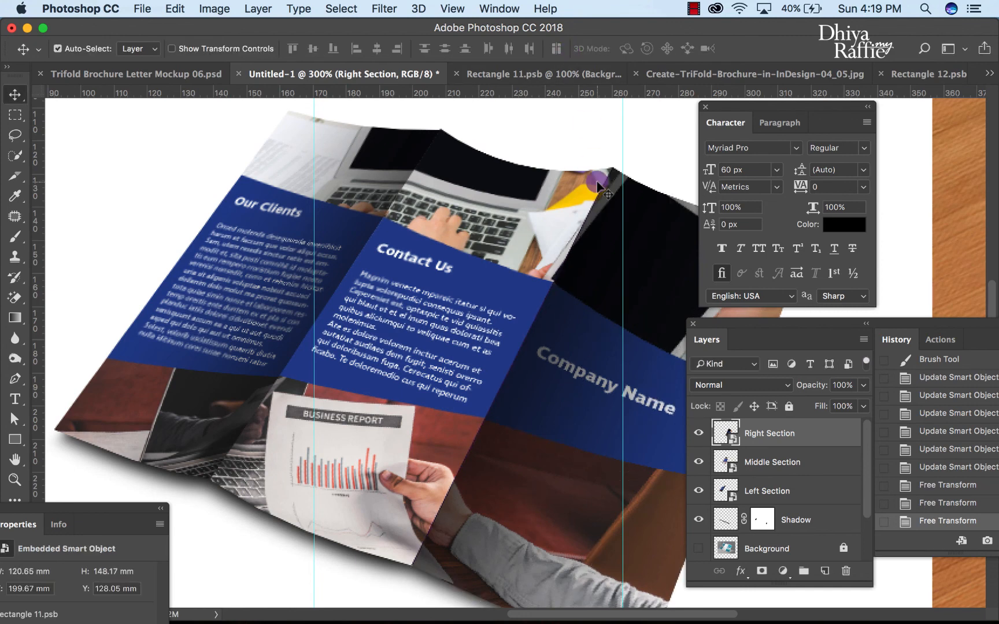
- Hide the white Tri fold Letter Size layer so the brochure sits directly on the wood BG Texture
{"action": "key", "text": "super+minus"}
{"action": "key", "text": "super+minus"}
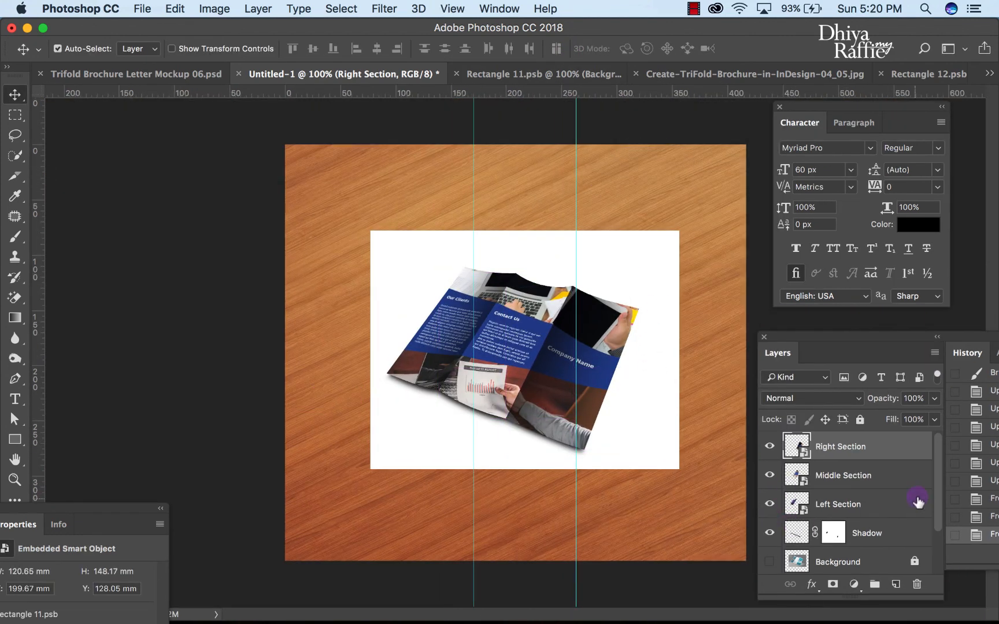
{"action": "left_click_drag", "start_coordinate": [936, 498], "coordinate": [935, 549]}
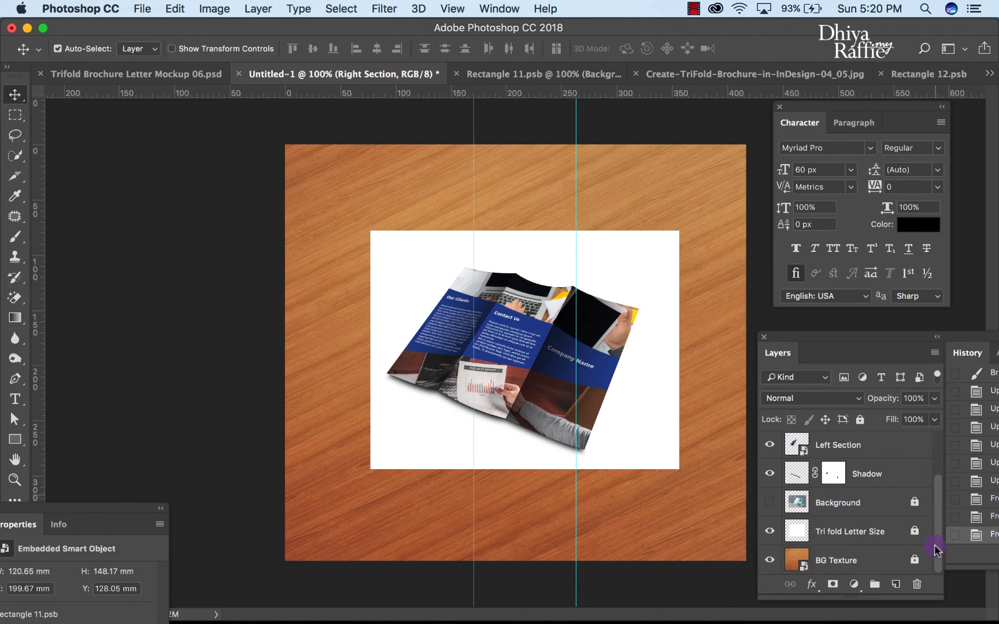
{"action": "left_click", "coordinate": [769, 532]}
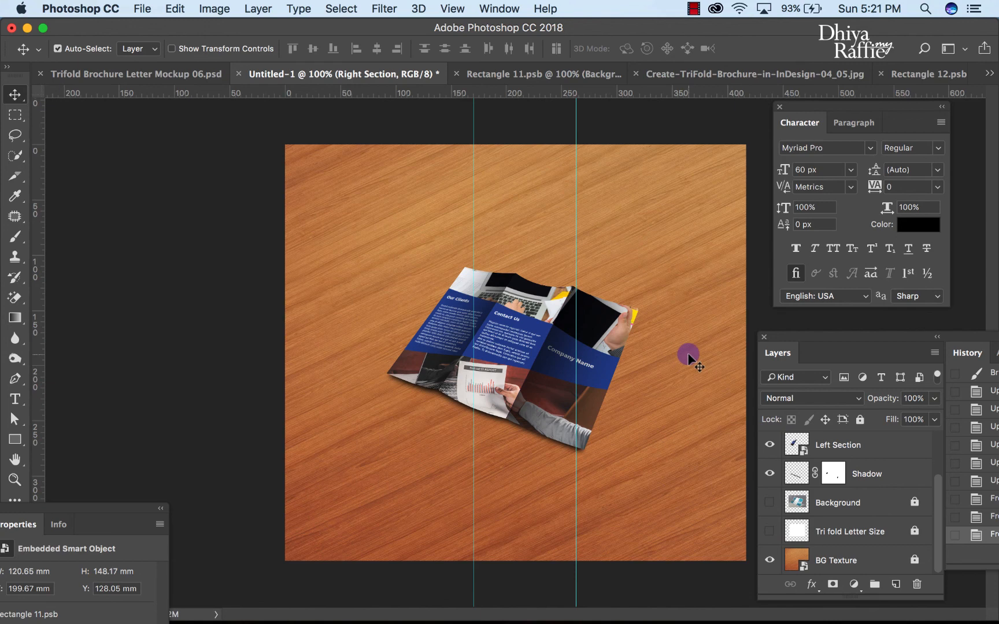